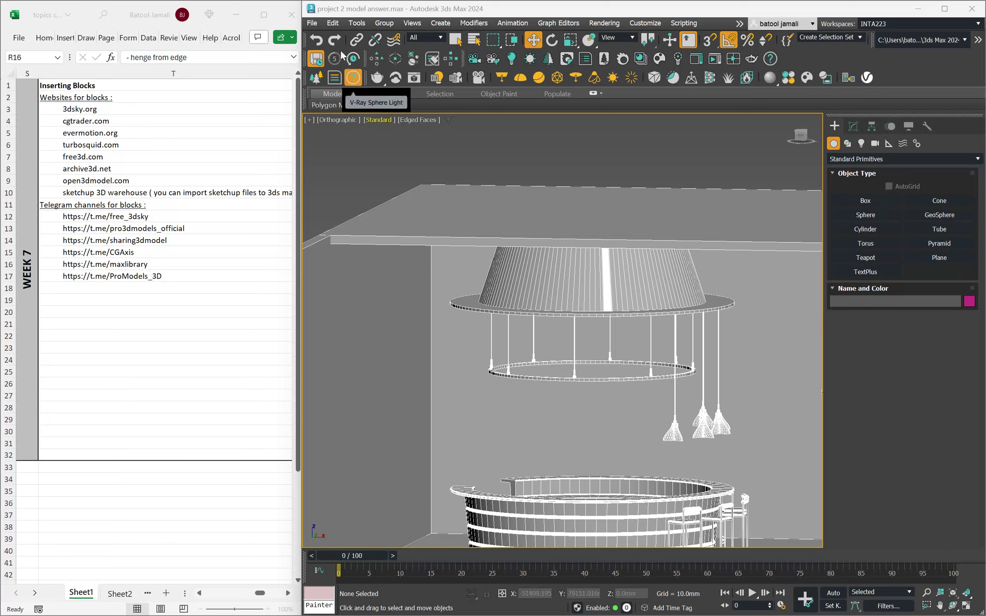
Check which file formats the Import command accepts, and close the import dialog without choosing a file.
left_click(312, 23)
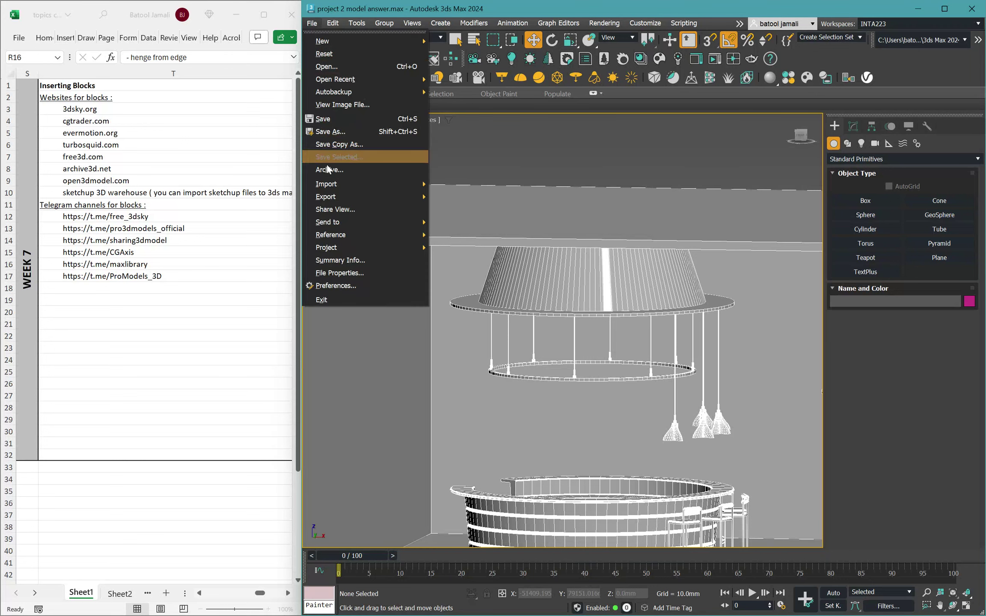
mouse_move(334, 185)
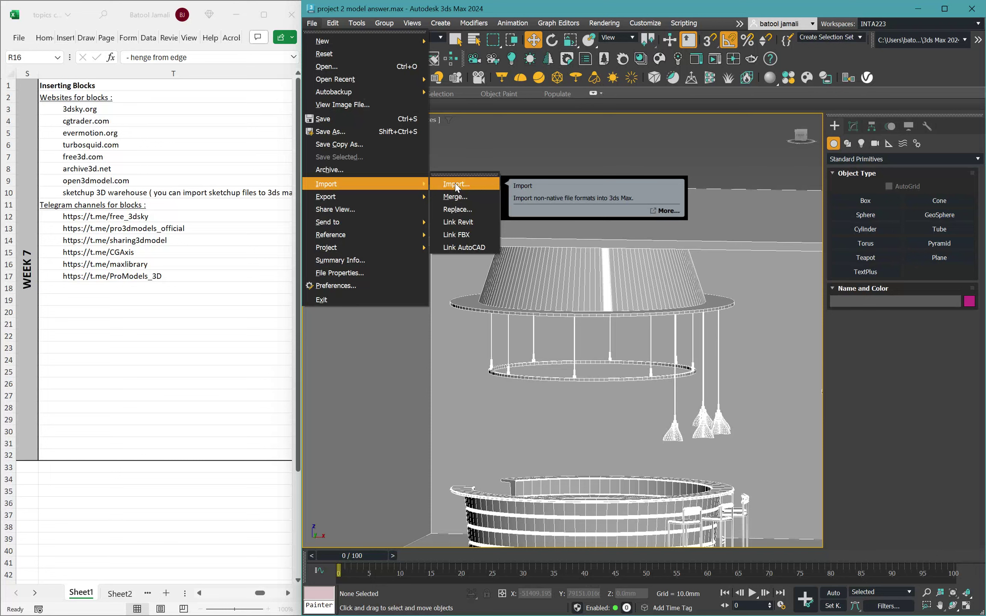
left_click(455, 183)
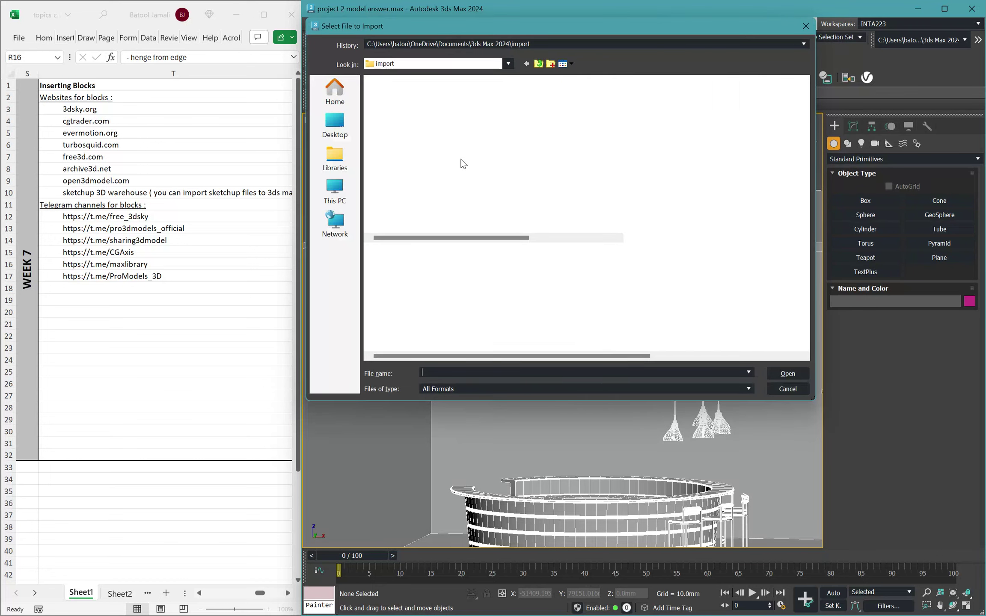
left_click(474, 389)
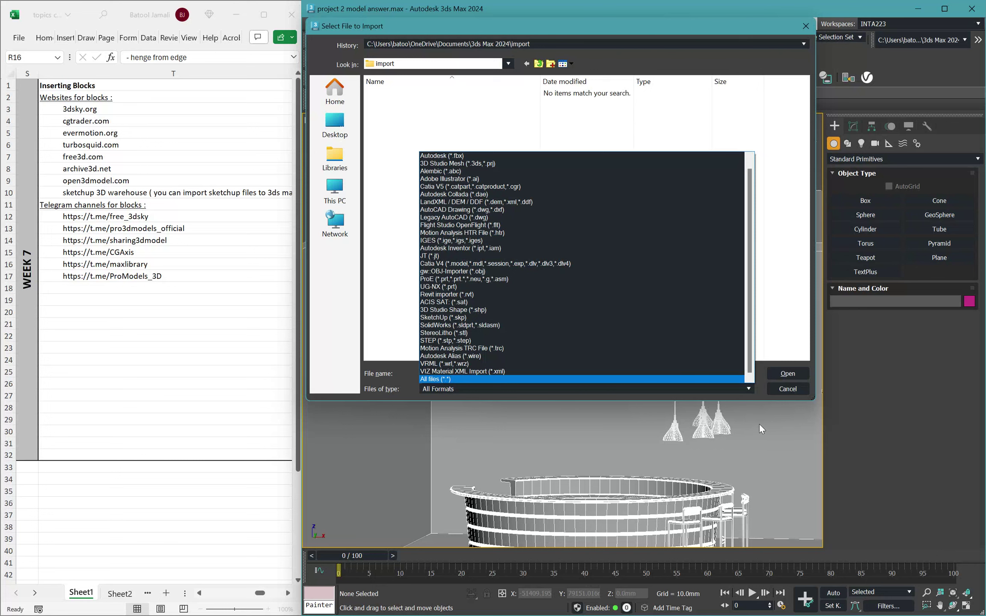
left_click(790, 389)
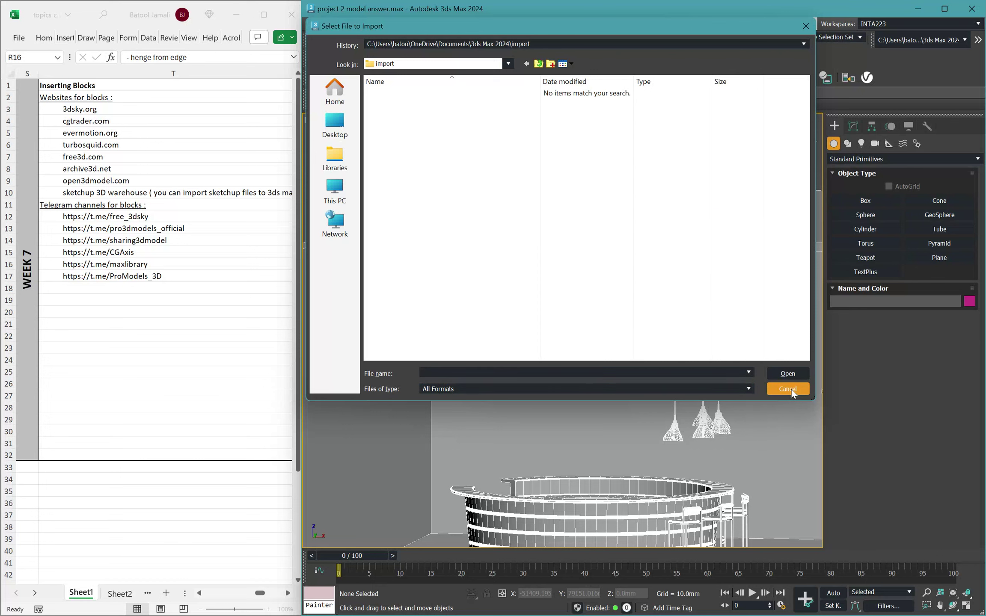
left_click(791, 389)
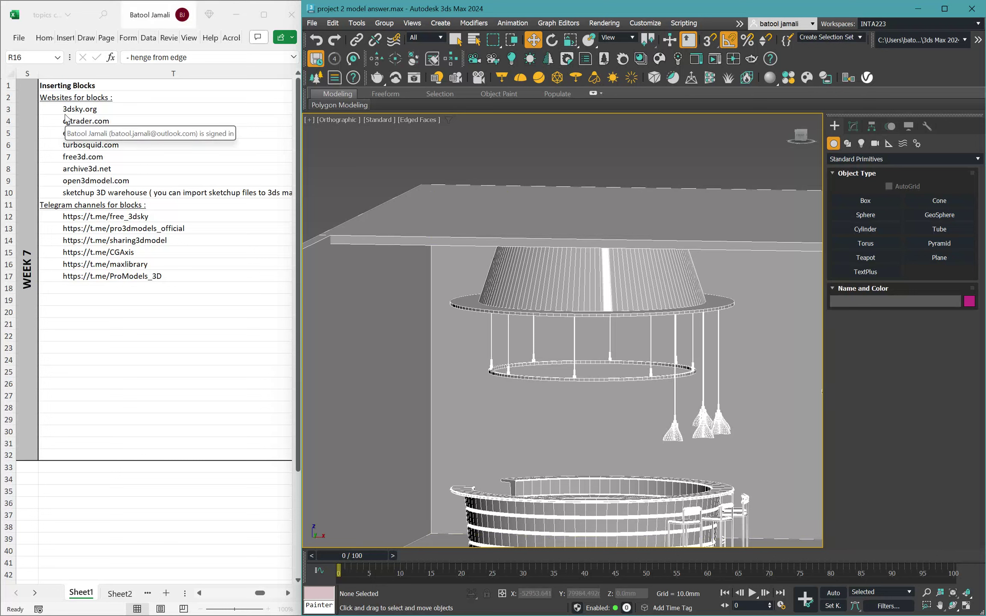
Go over the list of block websites and the list of Telegram channels in the Week 7 section of the Excel sheet.
left_click_drag(58, 111, 59, 189)
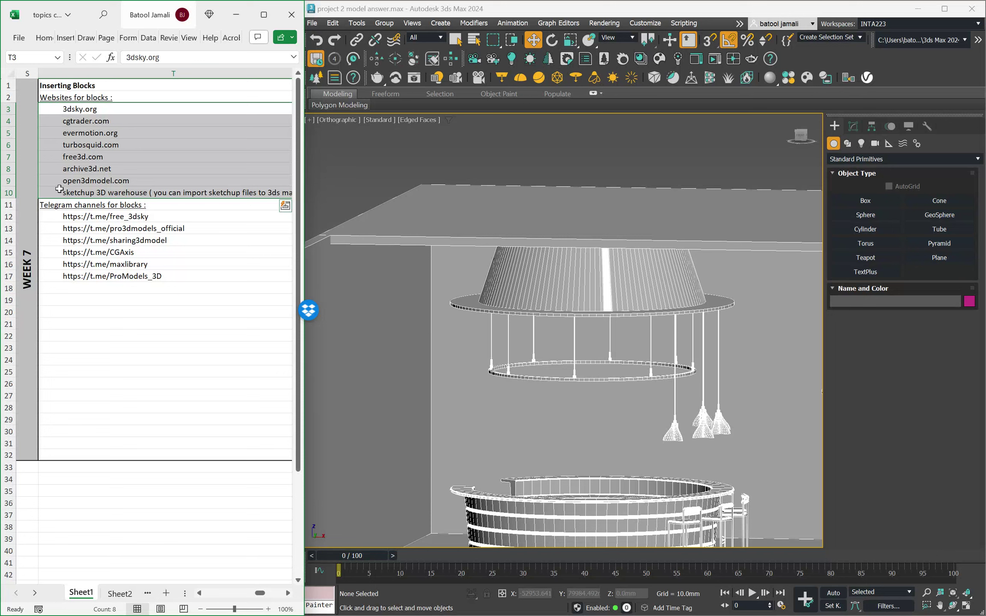
left_click_drag(79, 216, 97, 280)
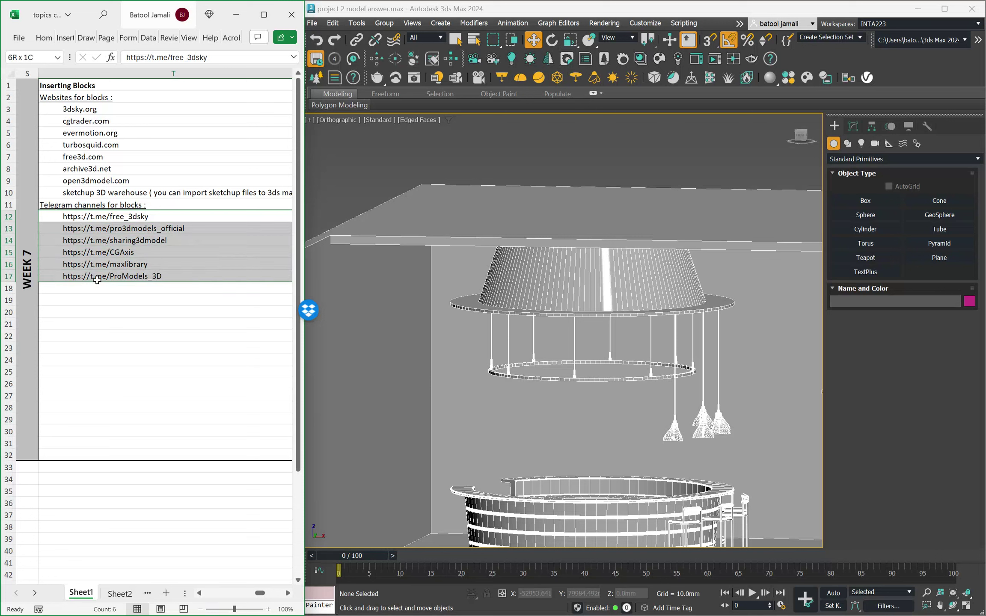
mouse_move(97, 280)
left_mouse_down()
mouse_move(92, 229)
mouse_move(96, 278)
left_mouse_up()
Switch to the Chrome window with 3dsky.org and look at the site's account menu and search suggestions.
left_click(81, 109)
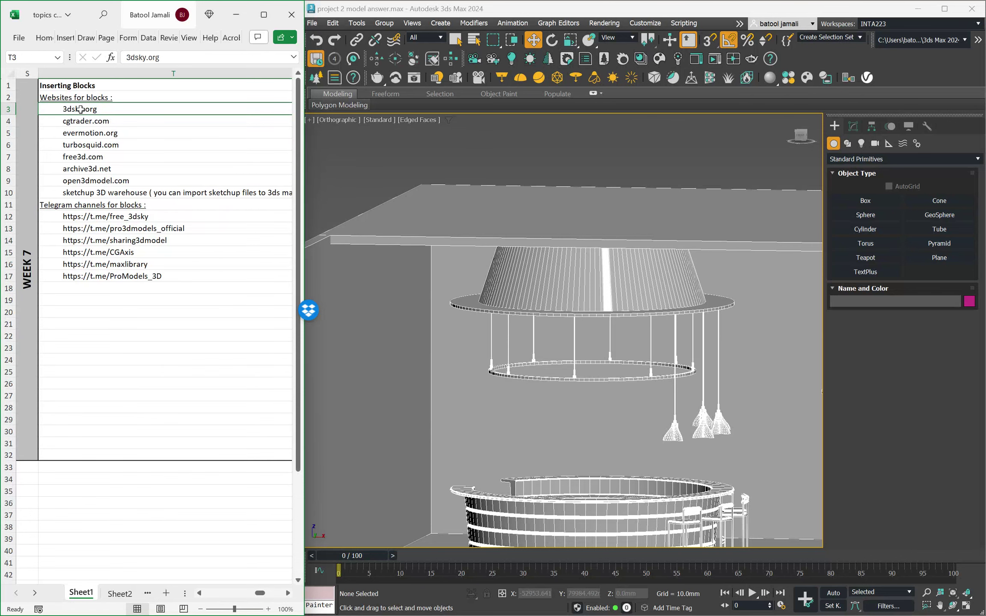
key("alt+Tab")
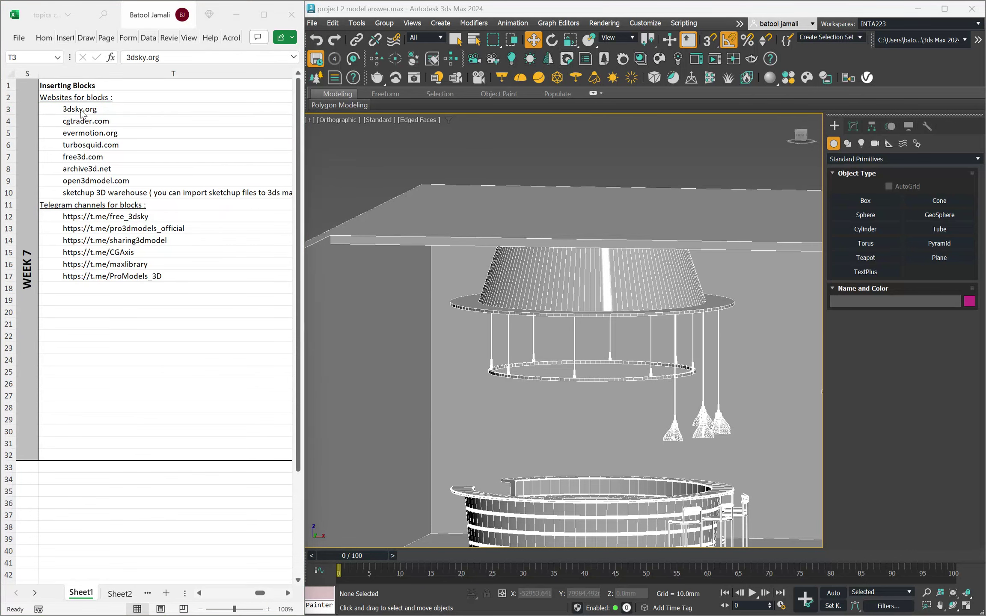
key("alt+Tab")
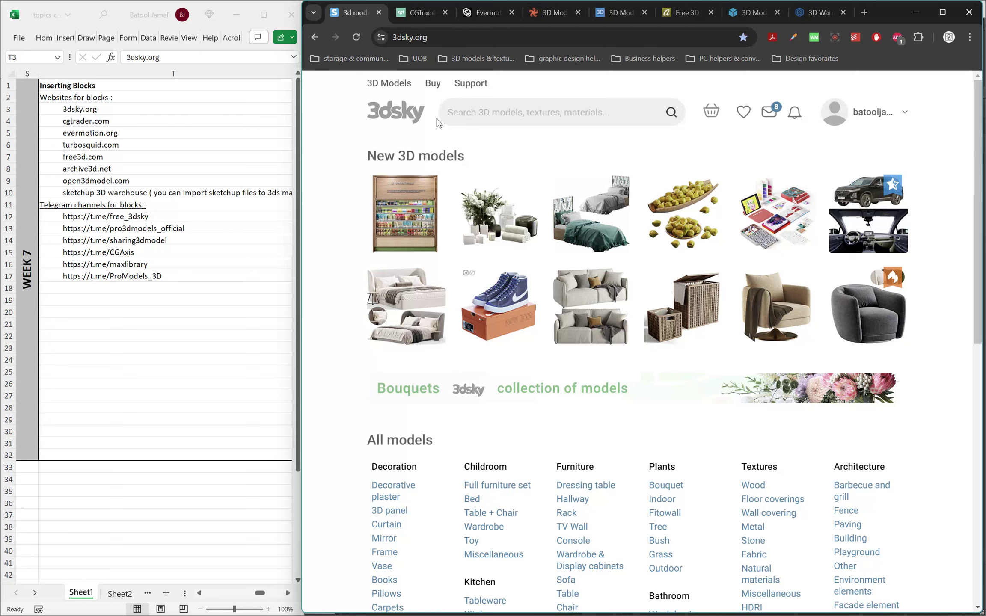
left_click(876, 113)
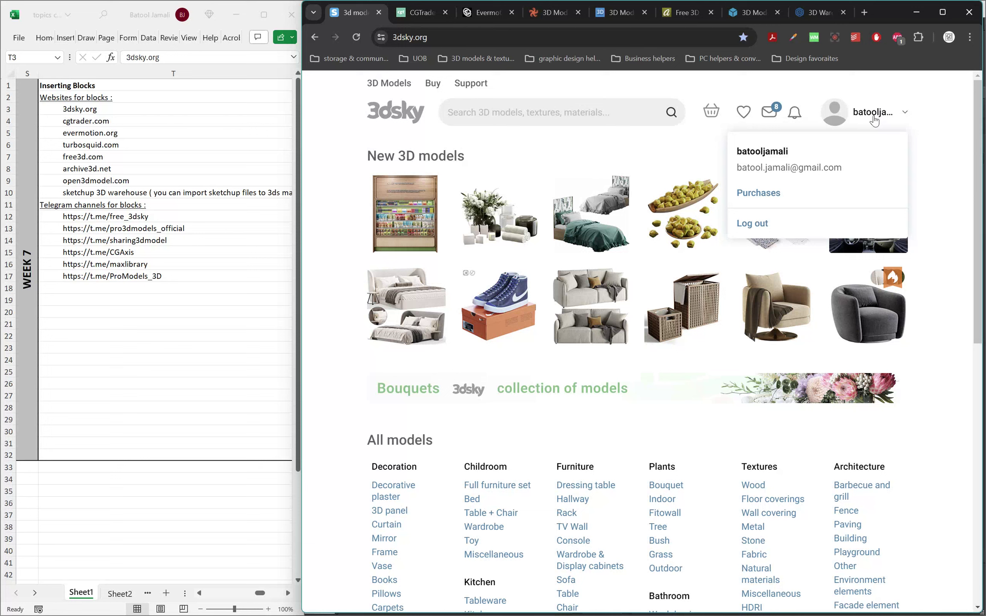
left_click(936, 158)
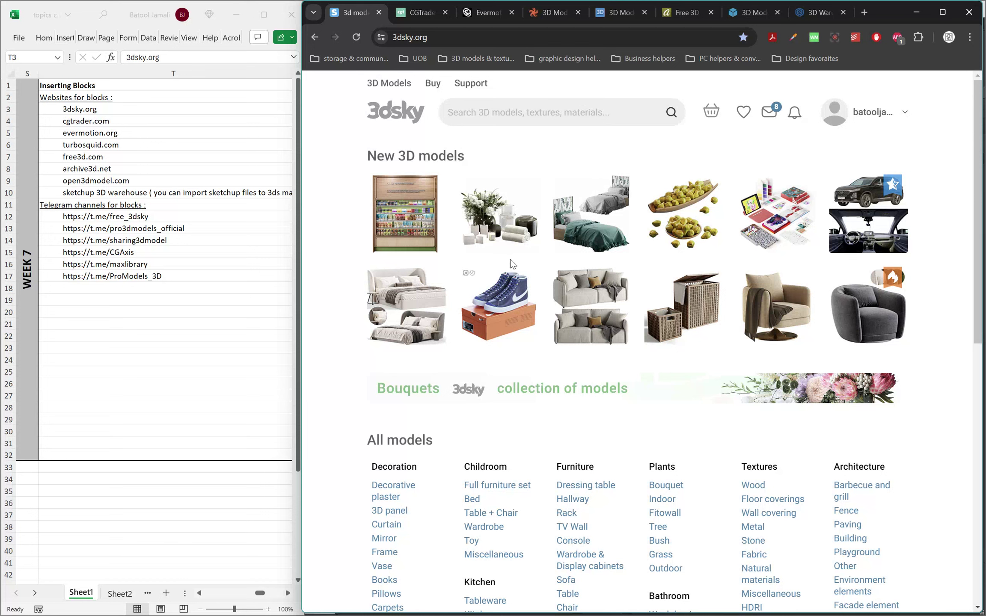
left_click(550, 109)
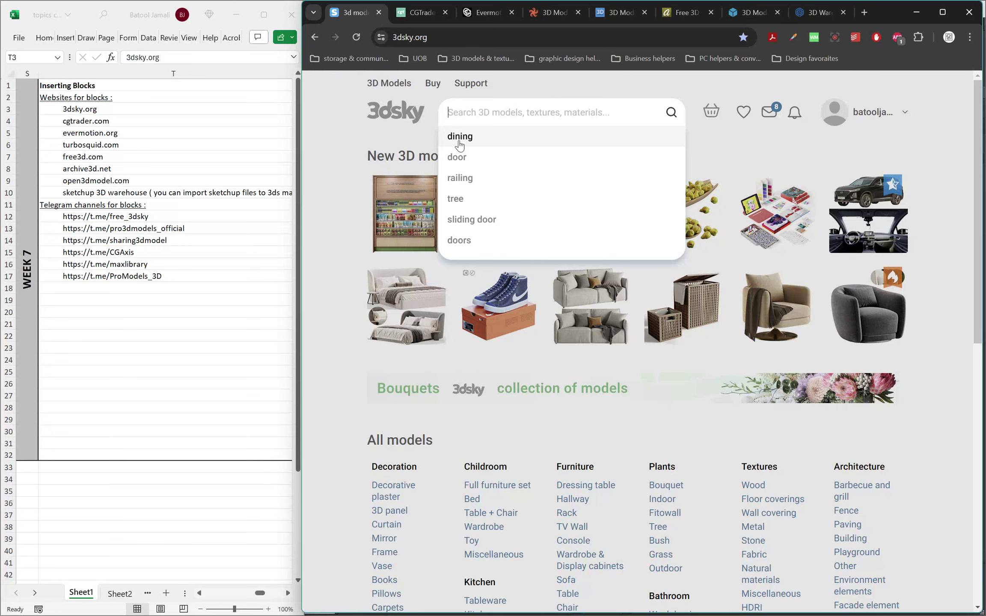
left_click(326, 311)
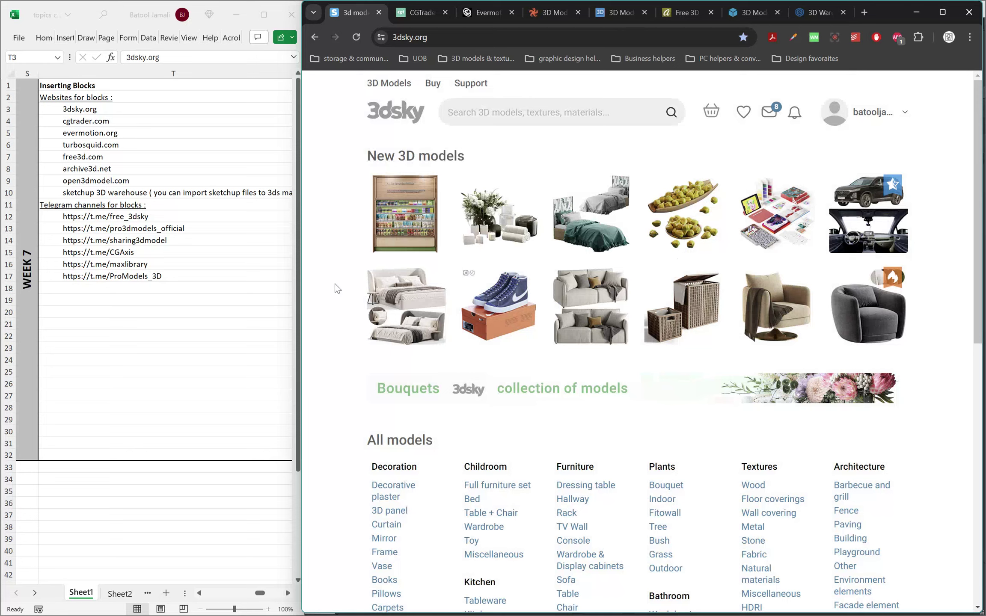
Open the Playground category under Architecture in the list of all 3D models.
scroll(336, 278, "down", 3)
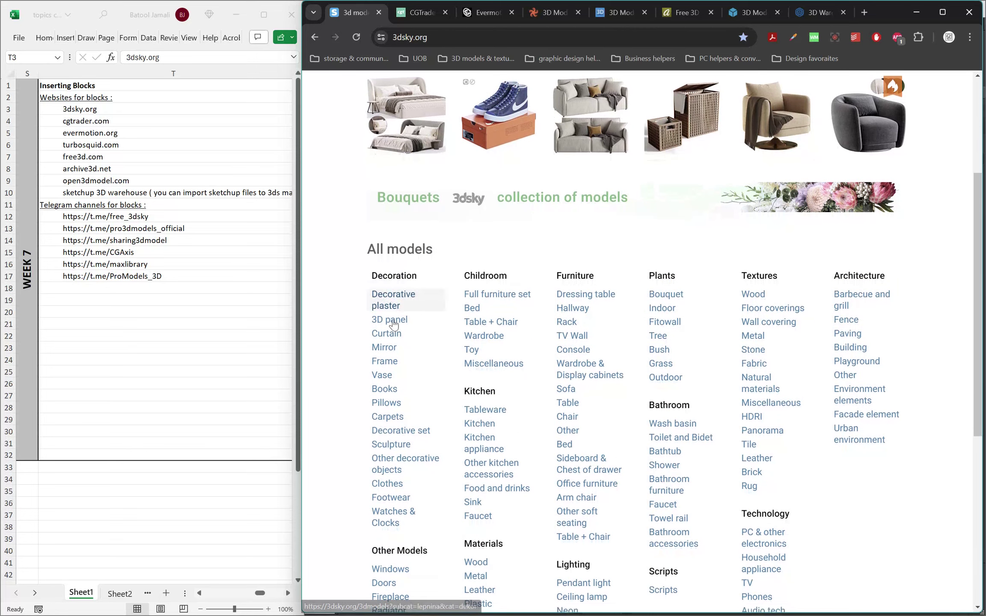
scroll(394, 464, "down", 3)
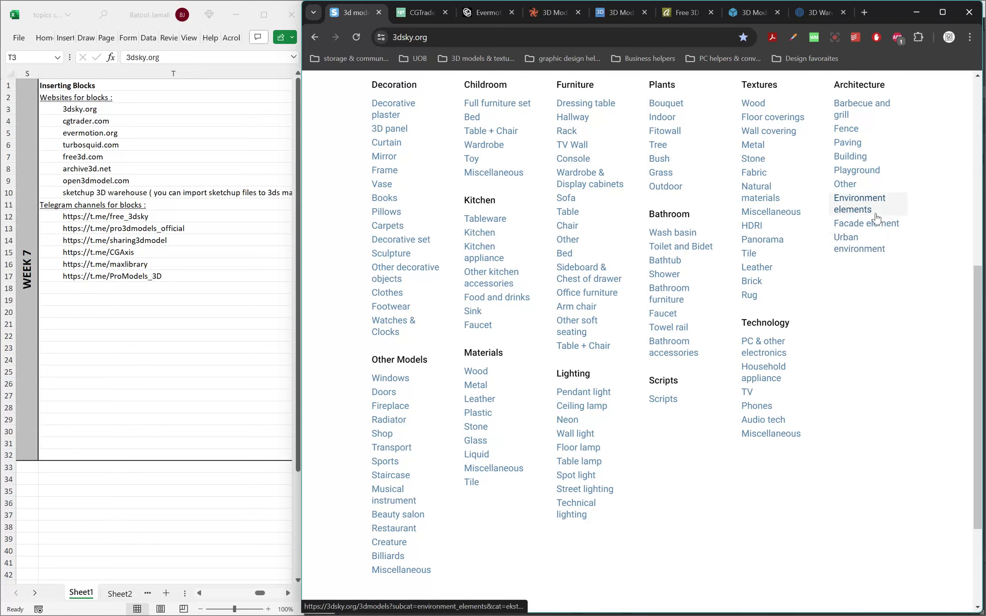
left_click(868, 177)
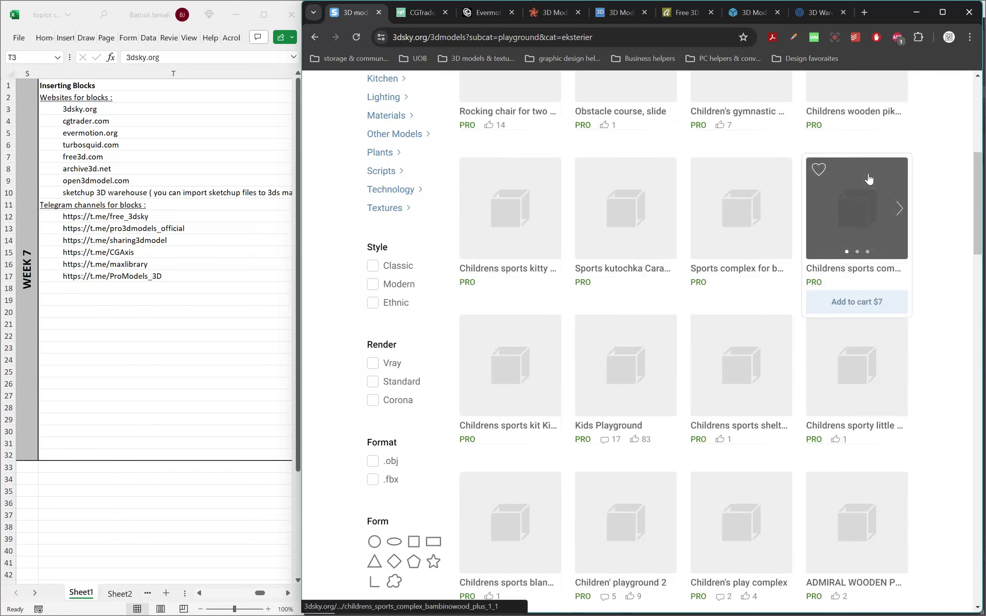
scroll(869, 177, "up", 8)
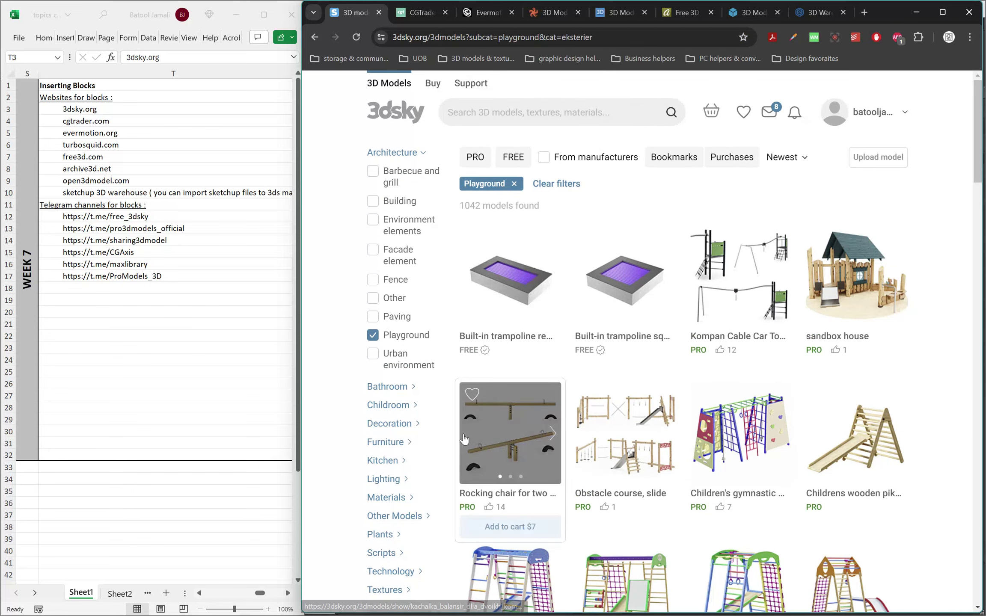
mouse_move(464, 439)
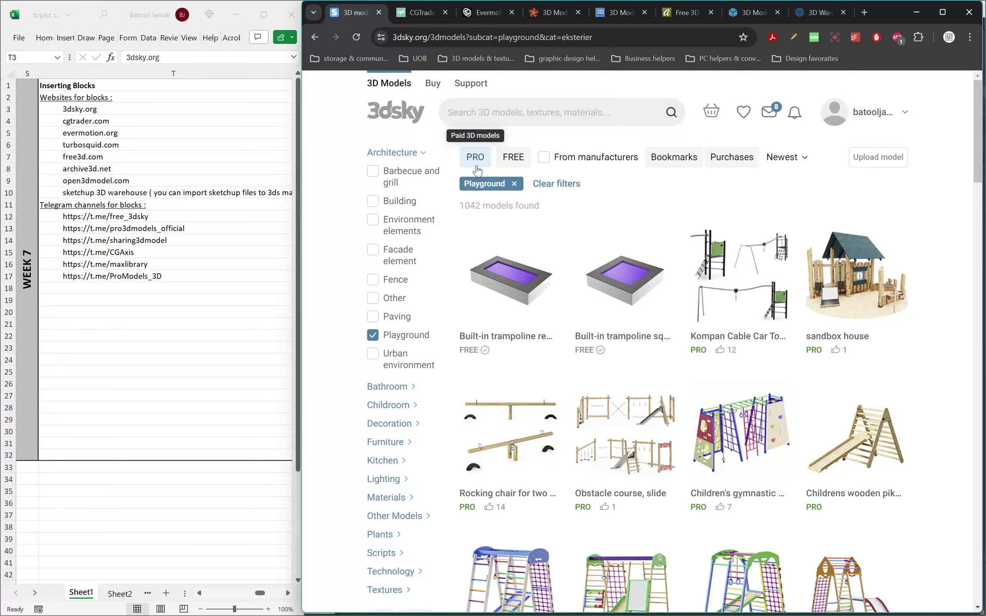
Limit the playground models to FREE ones and sort them by Popular.
left_click(512, 158)
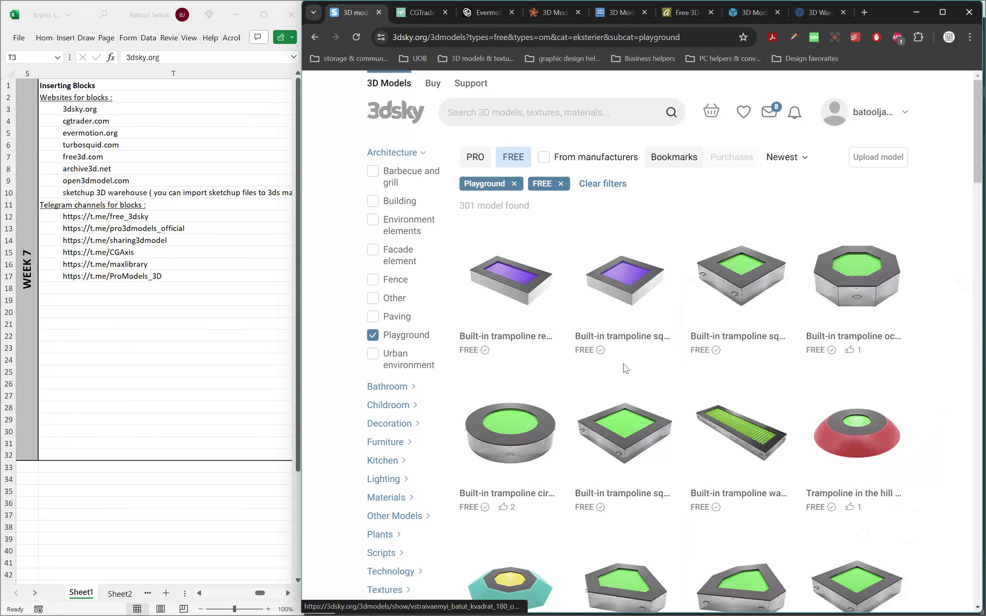
left_click(782, 161)
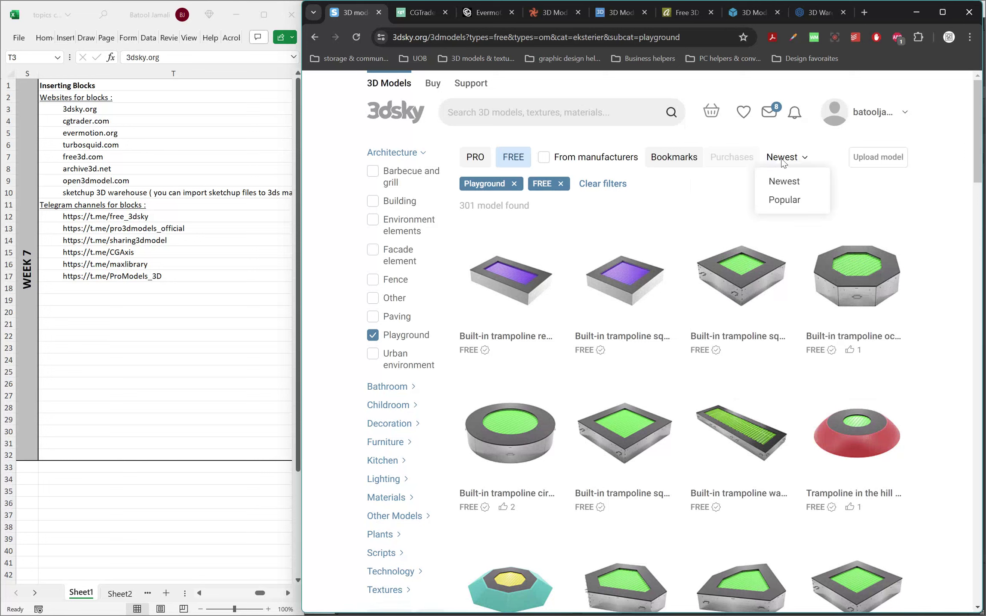
left_click(785, 201)
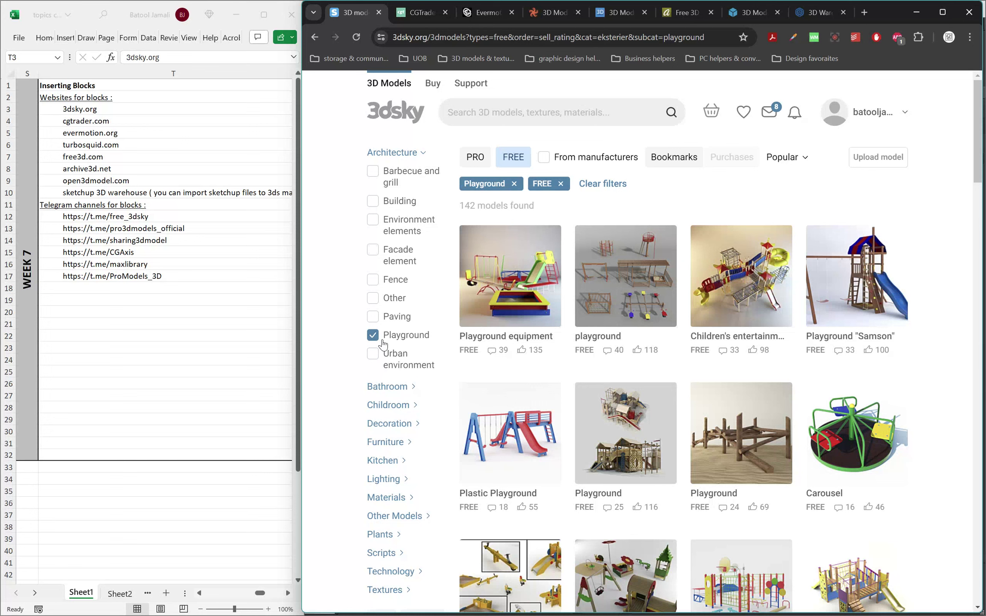
Add the Barbecue and grill category to the filters and restrict the models to the Corona renderer.
left_click(384, 176)
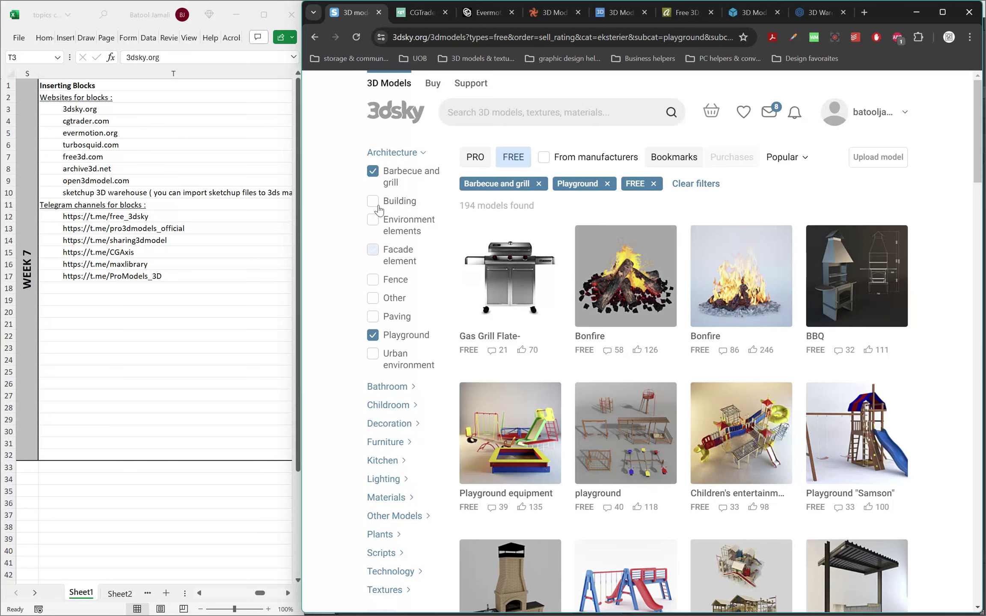
scroll(382, 258, "down", 7)
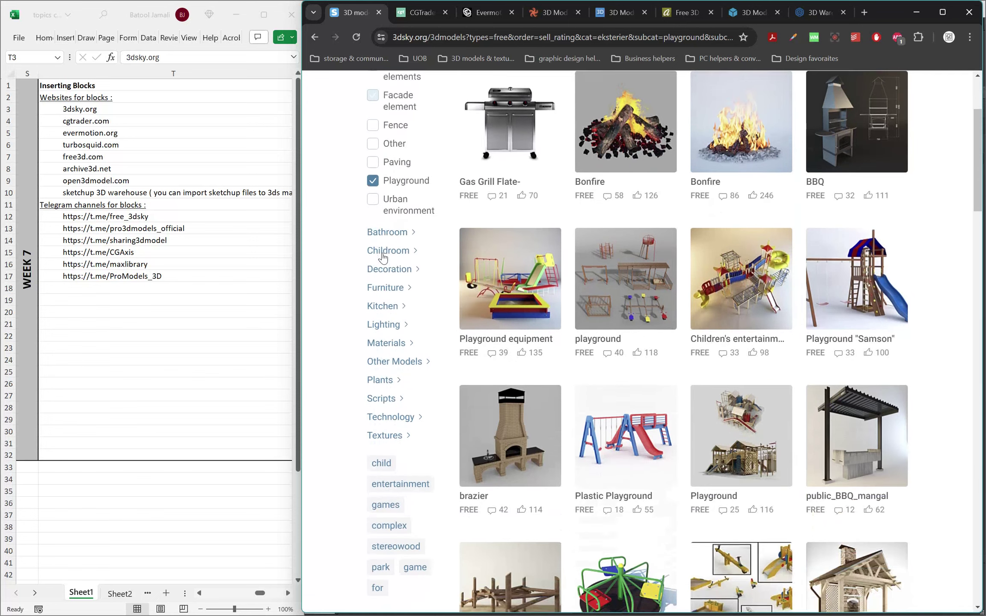
scroll(382, 258, "down", 3)
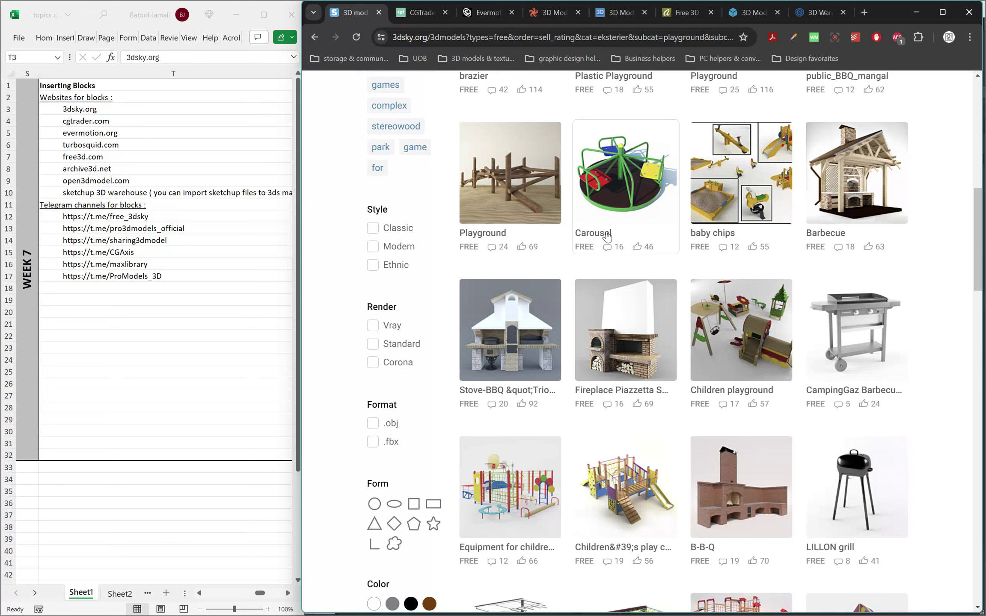
left_click(372, 363)
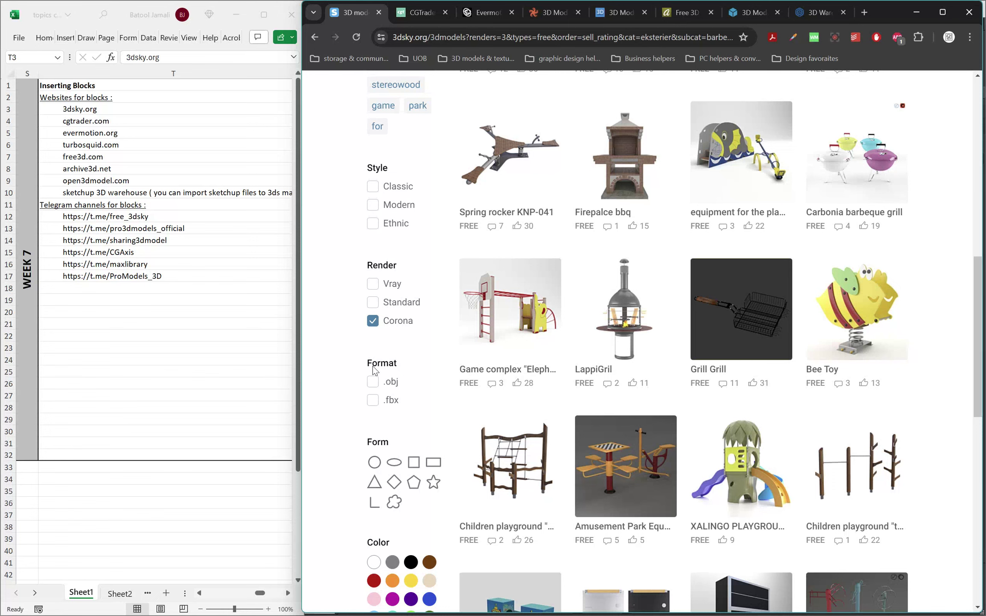
scroll(695, 302, "up", 8)
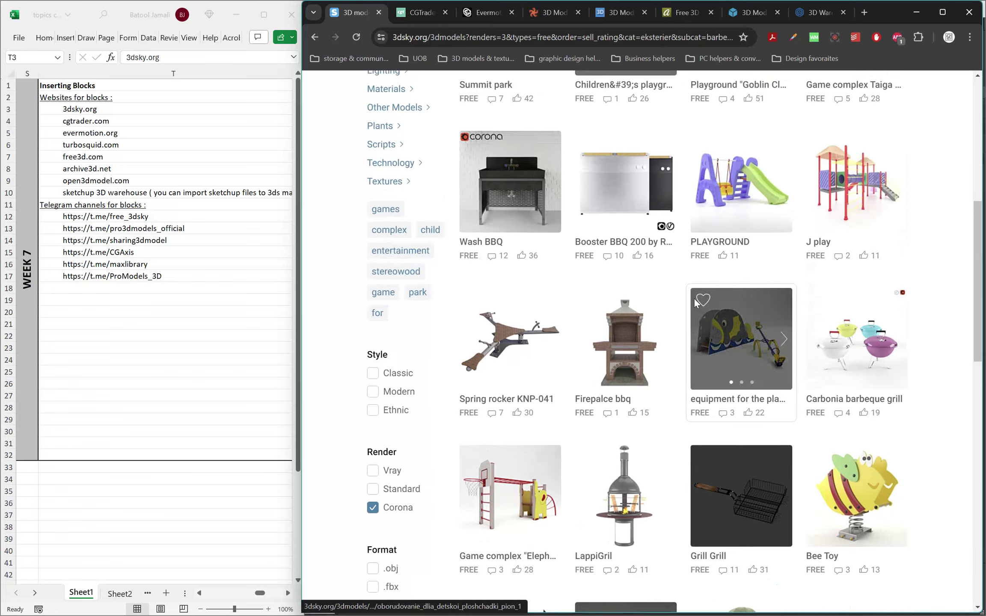
scroll(696, 302, "up", 5)
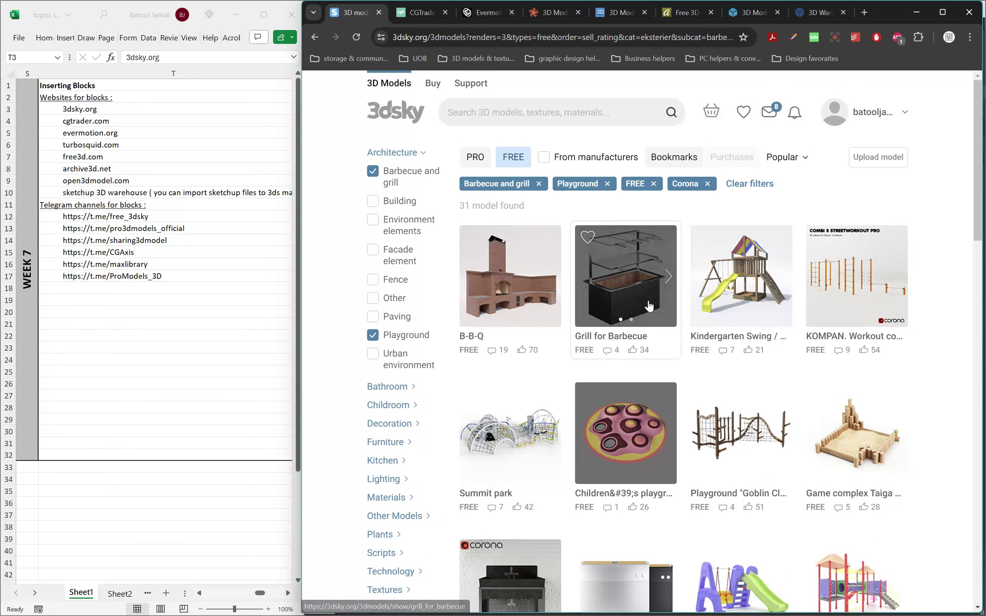
Preview several of the filtered models and open the page of the Summit park playground model.
mouse_move(649, 305)
mouse_move(497, 287)
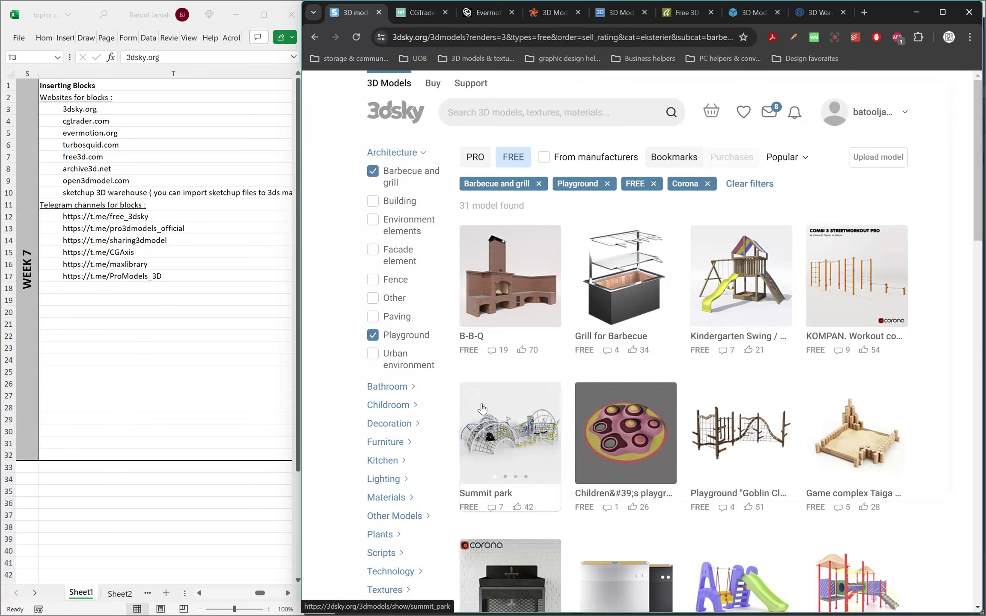
mouse_move(481, 410)
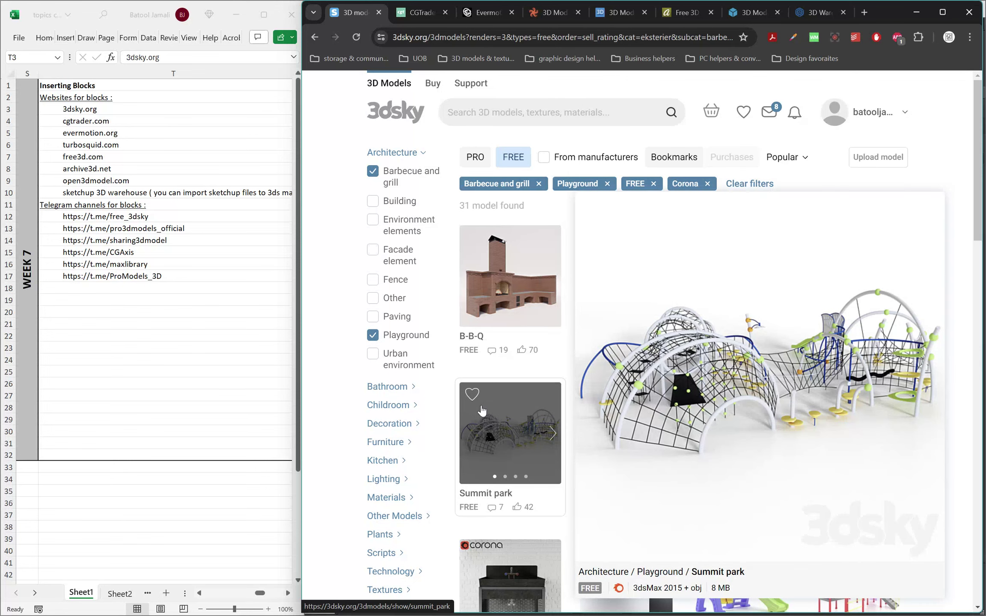
mouse_move(735, 429)
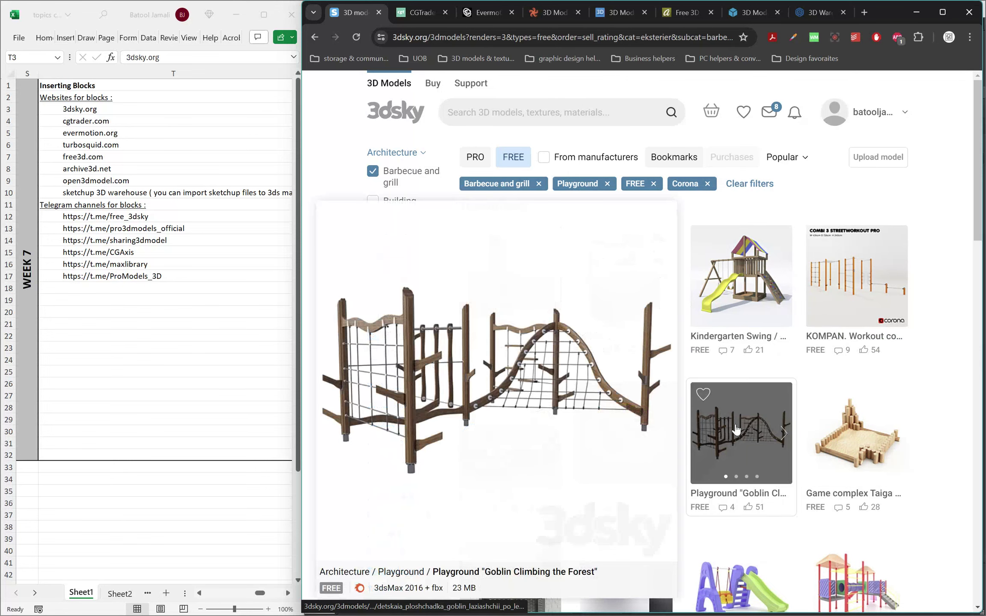
left_click(522, 434)
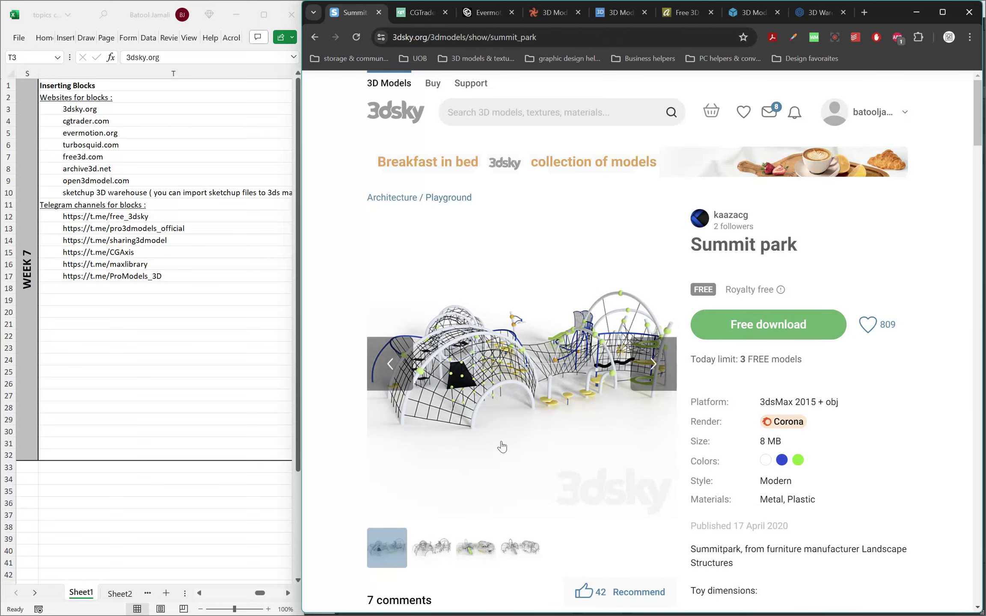
Save the Summit park preview image as a JPEG in a new Playground folder inside 3dsky models.
right_click(514, 363)
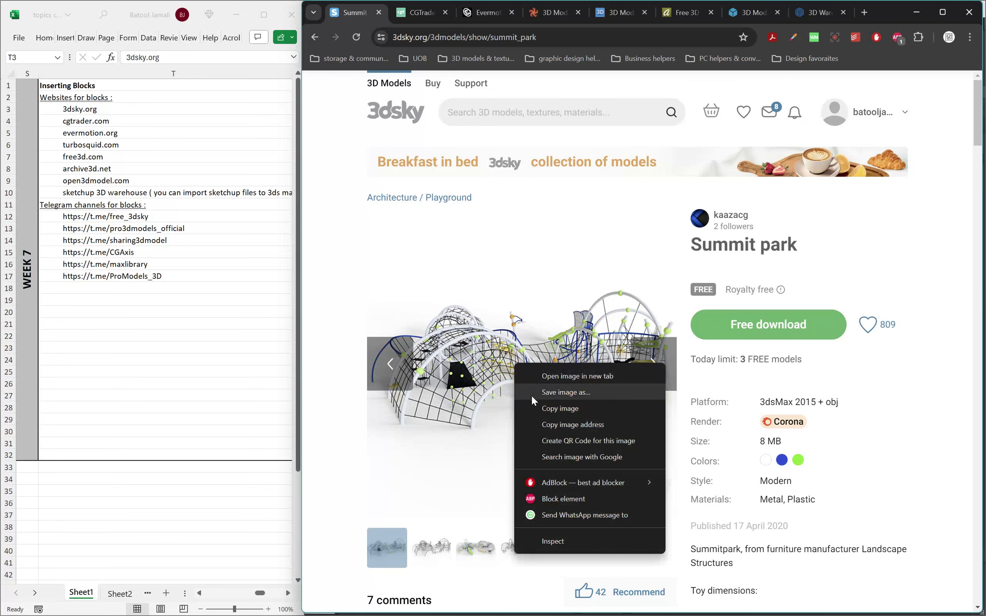
left_click(554, 389)
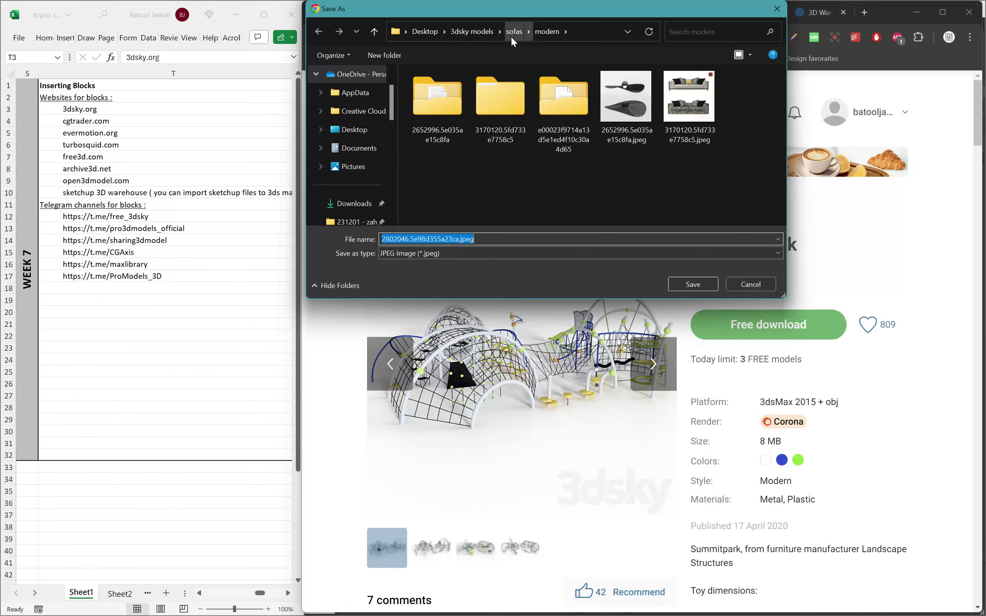
left_click(473, 30)
left_click(385, 55)
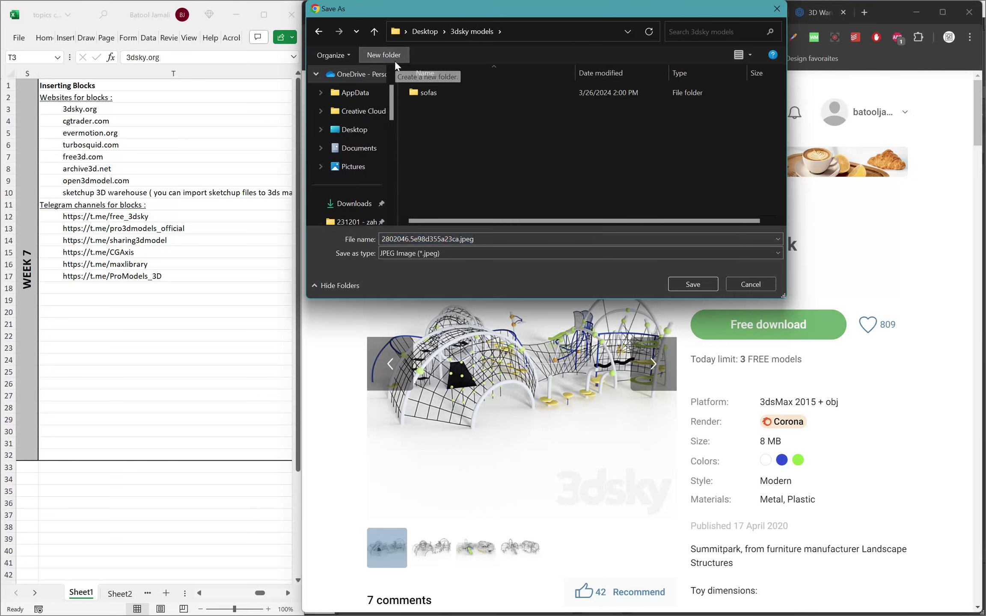
type("Play")
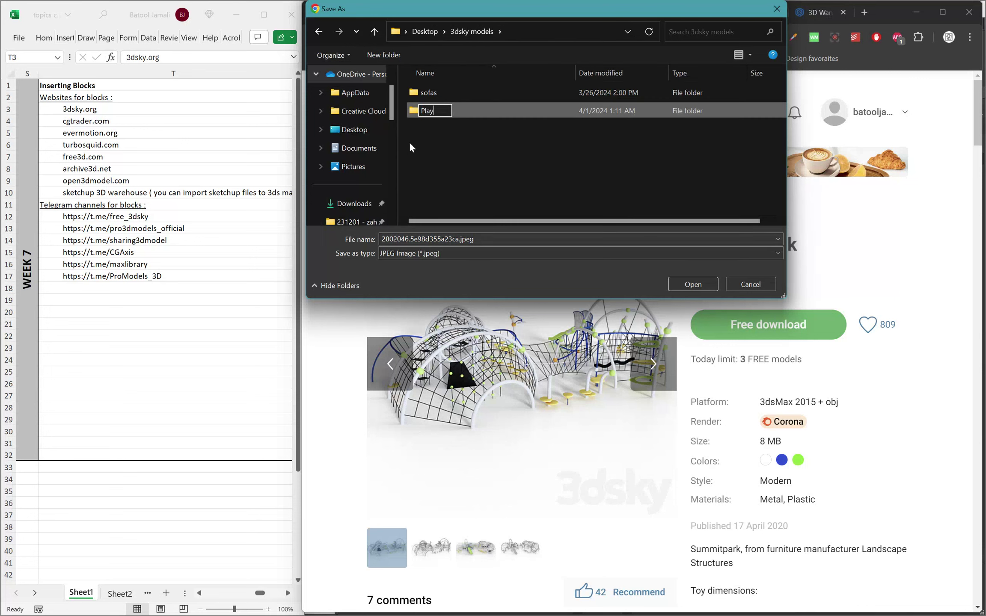
type("ground")
key("Return")
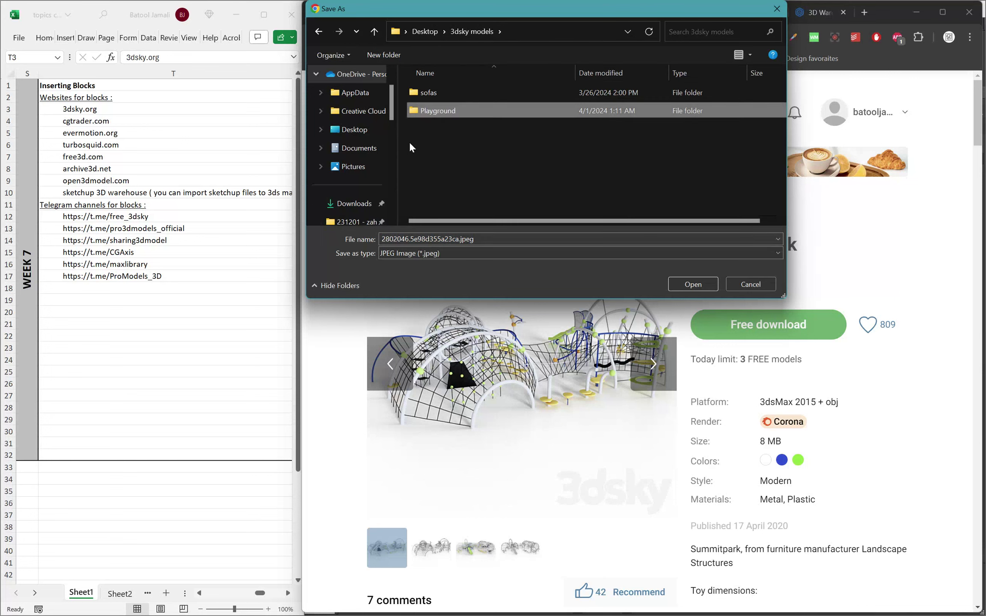
key("Return")
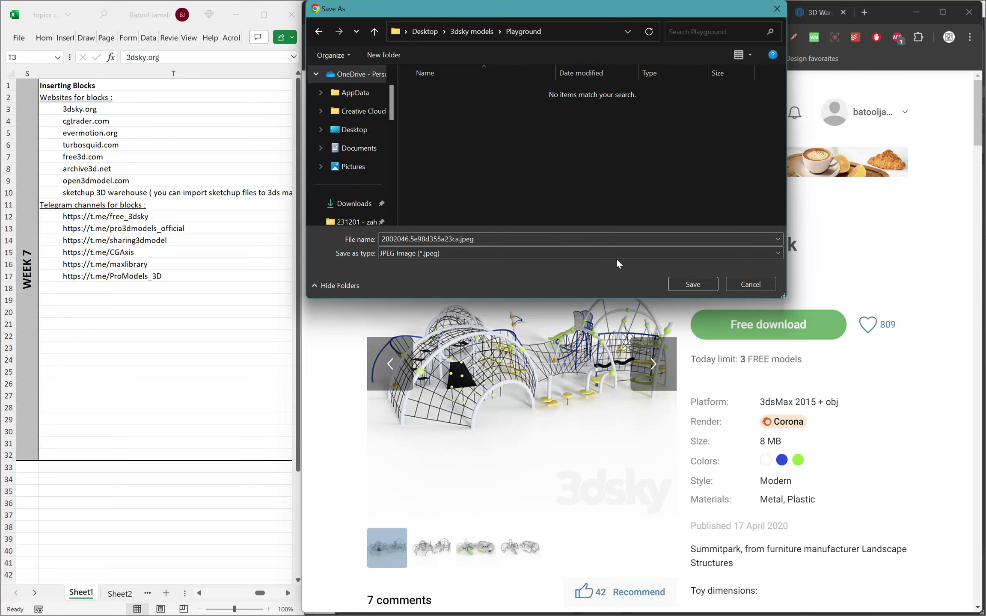
left_click(693, 284)
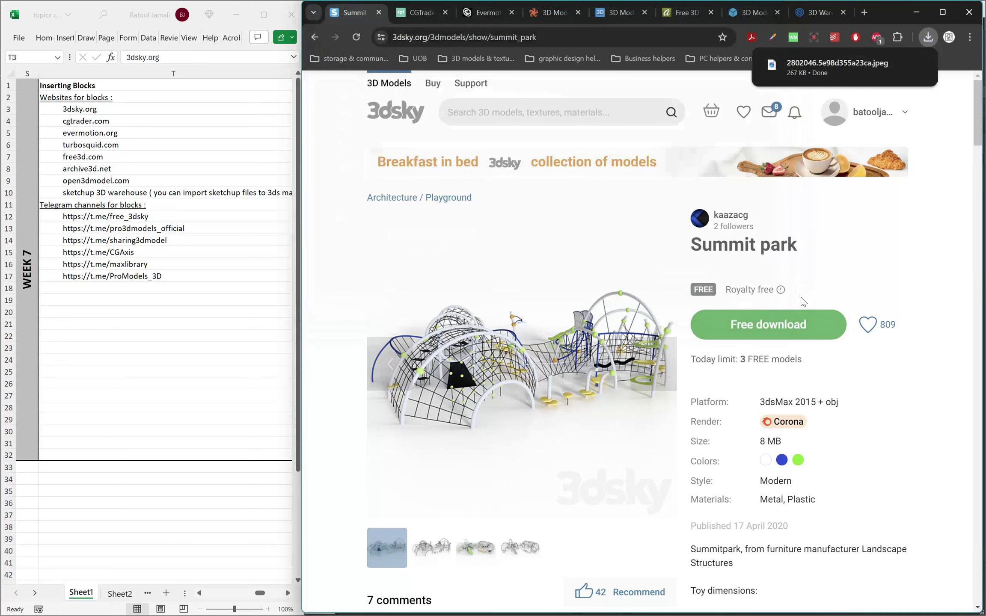
Download the free Summit park model archive into the Playground folder and show it in its folder.
left_click(772, 328)
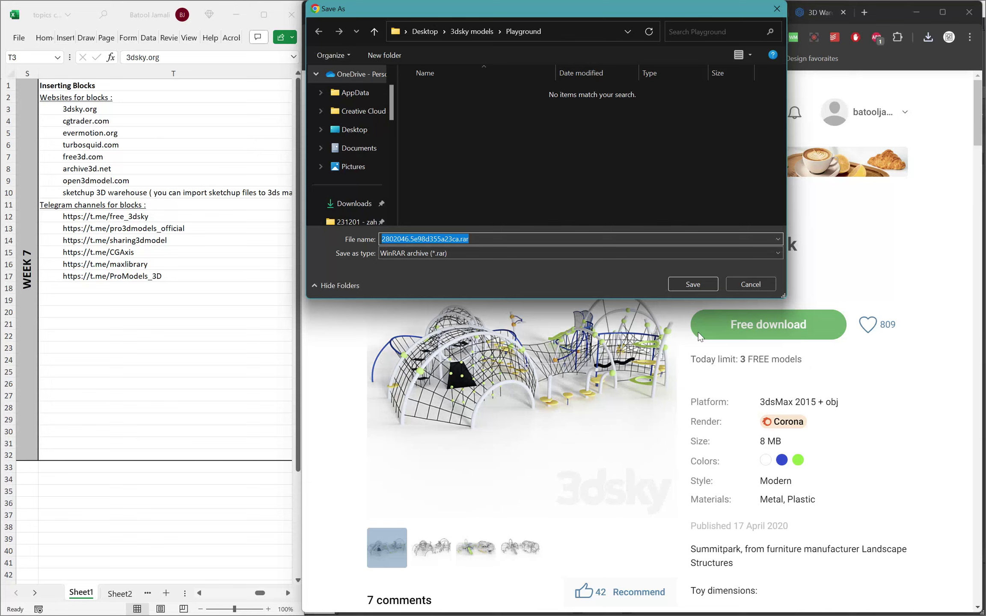
left_click(683, 286)
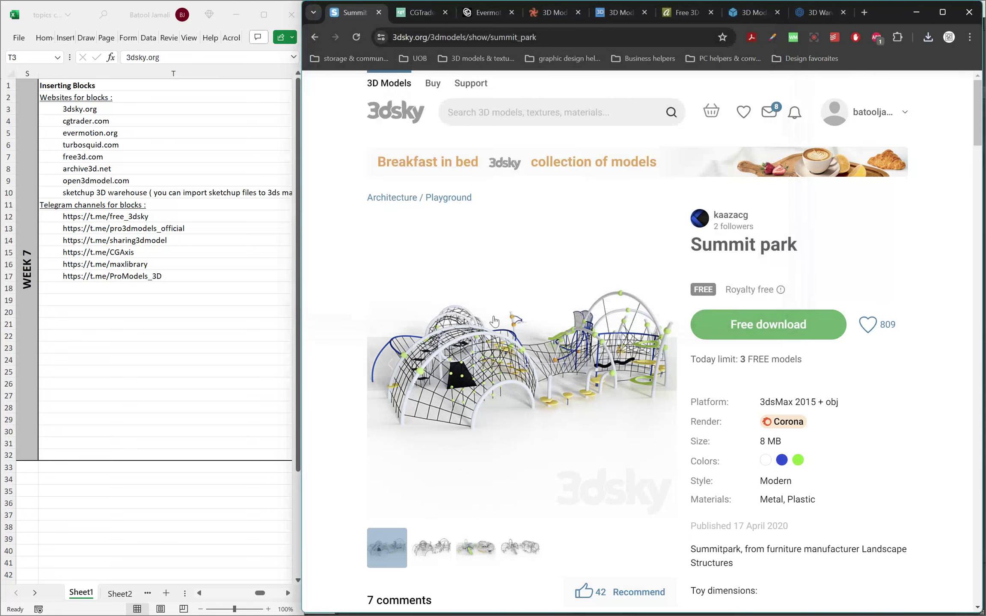
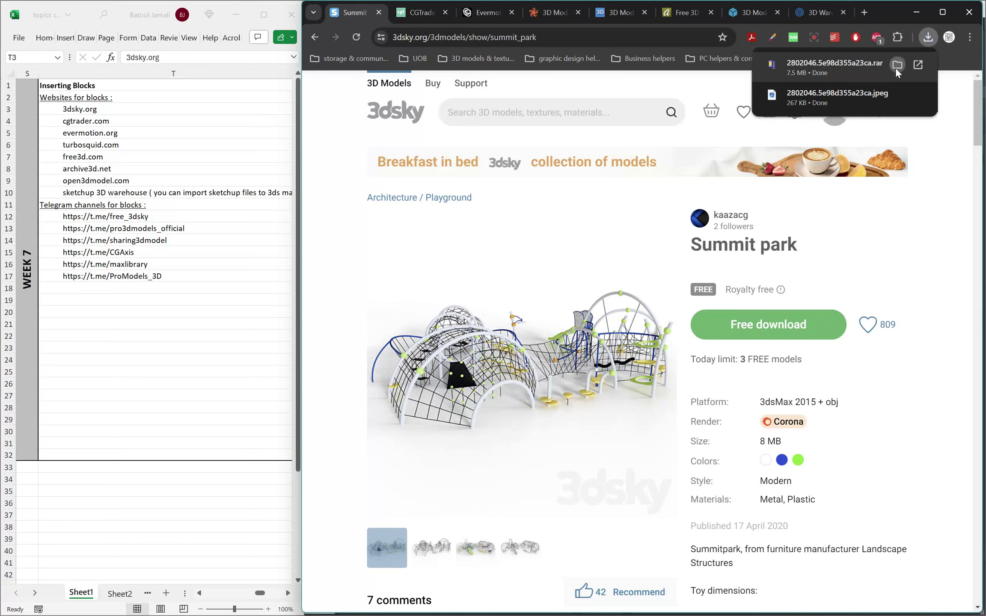
left_click(897, 64)
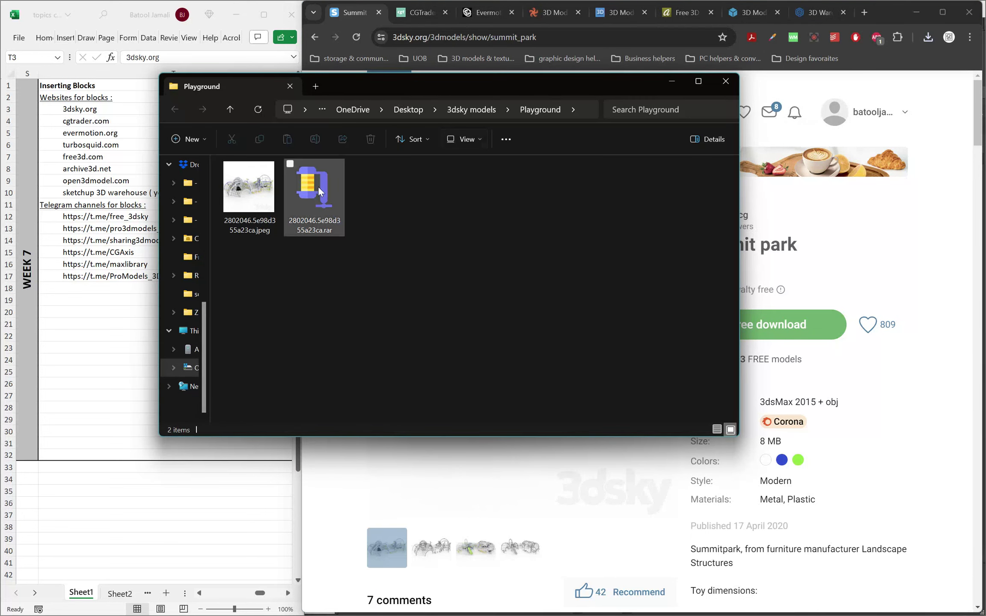
Copy the Summit park JPEG and RAR files from the Playground folder into the project's blocks folder.
left_click_drag(351, 250, 255, 211)
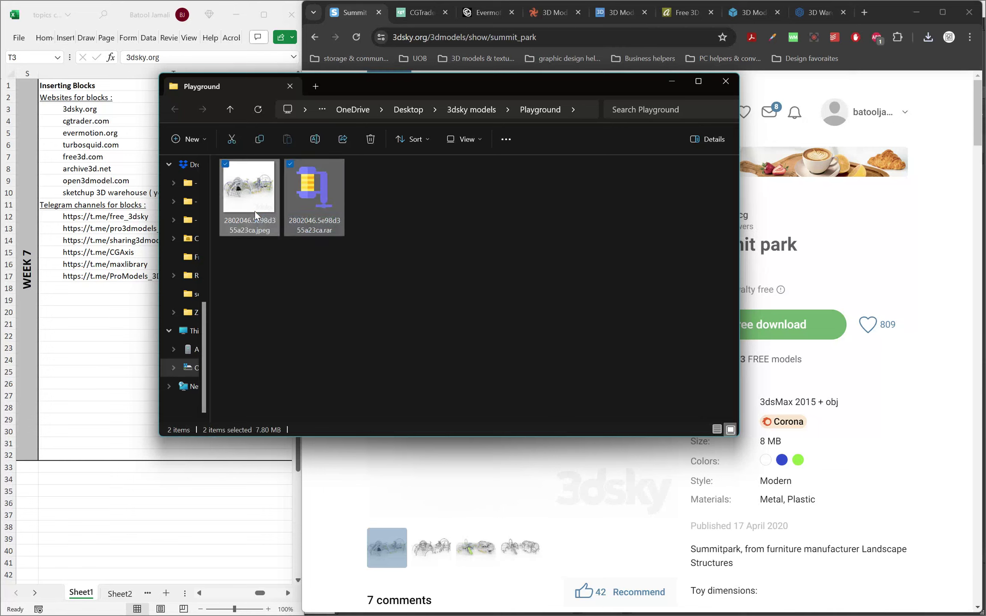
key("ctrl+c")
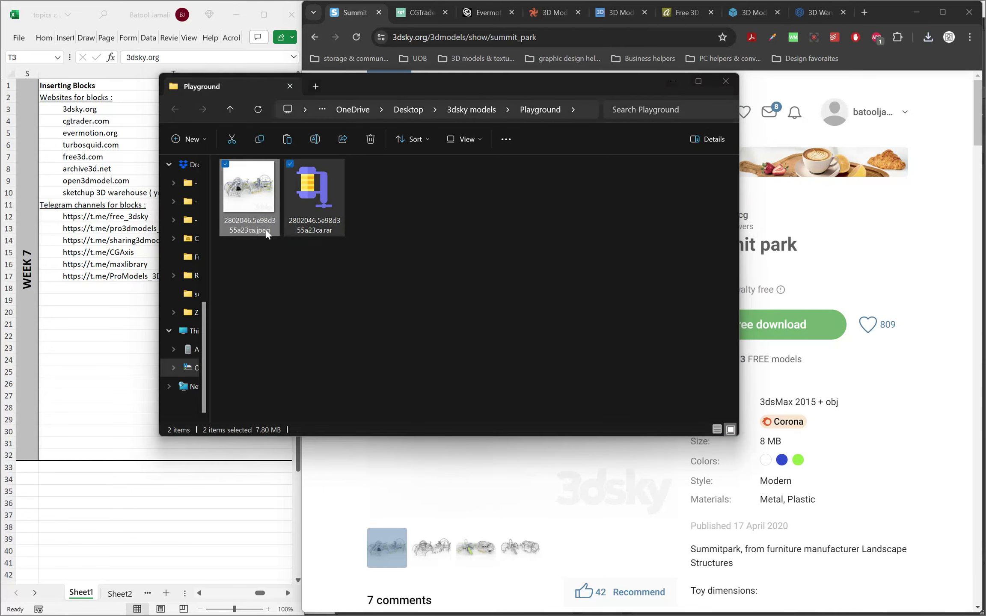
key("alt+Tab")
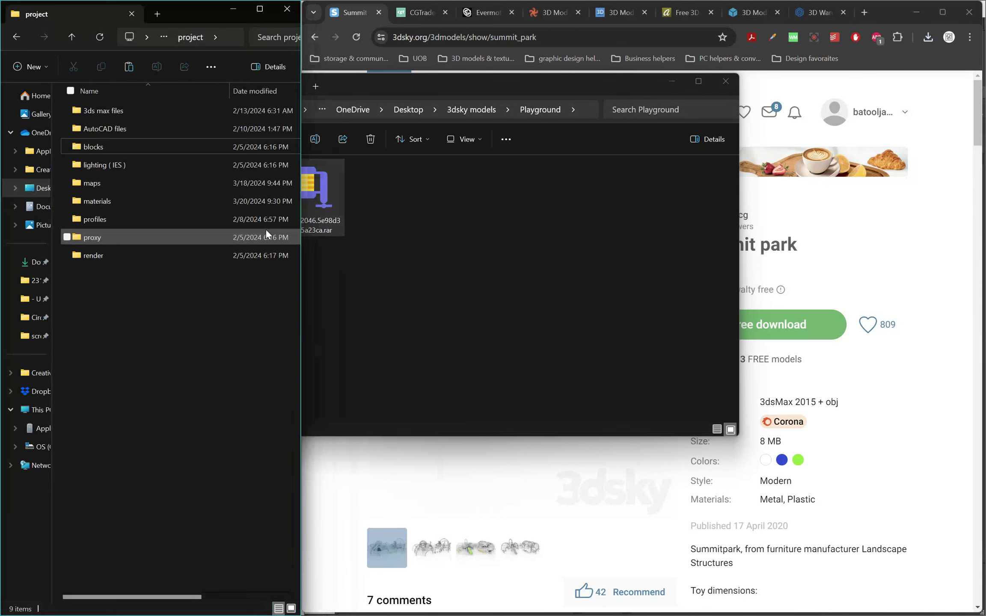
double_click(127, 148)
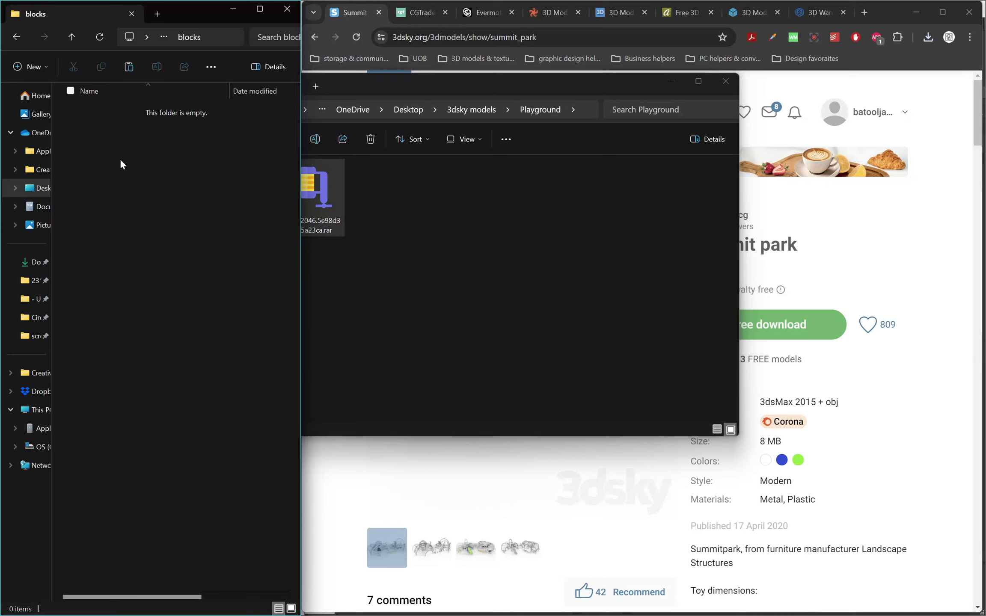
right_click(120, 159)
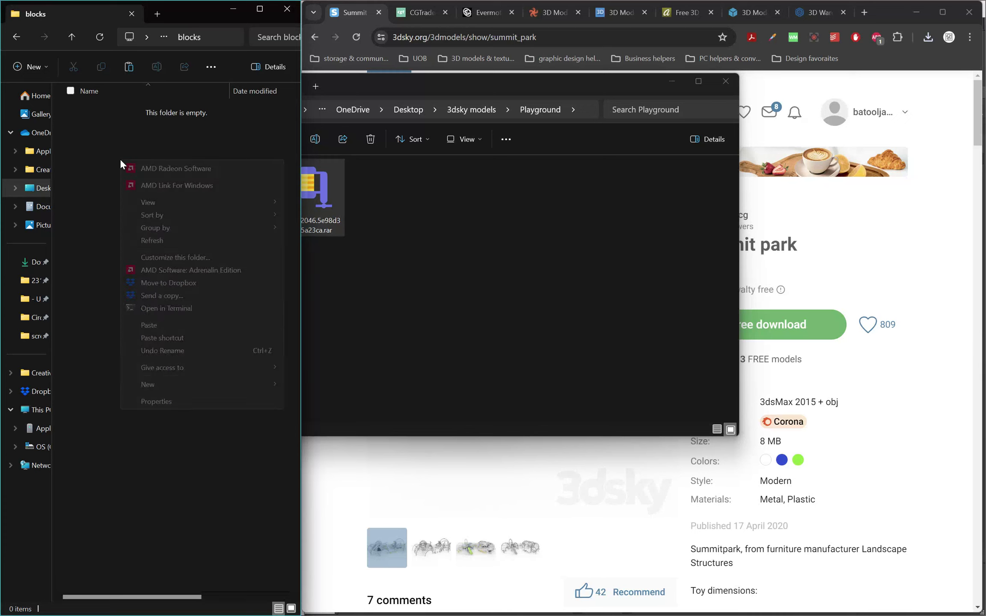
left_click(179, 327)
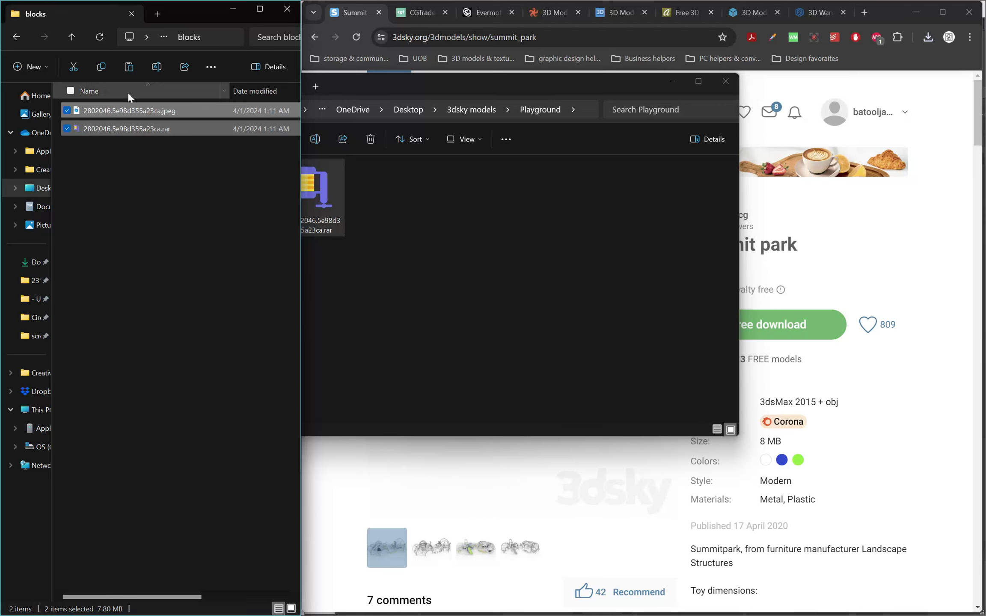
left_click(71, 40)
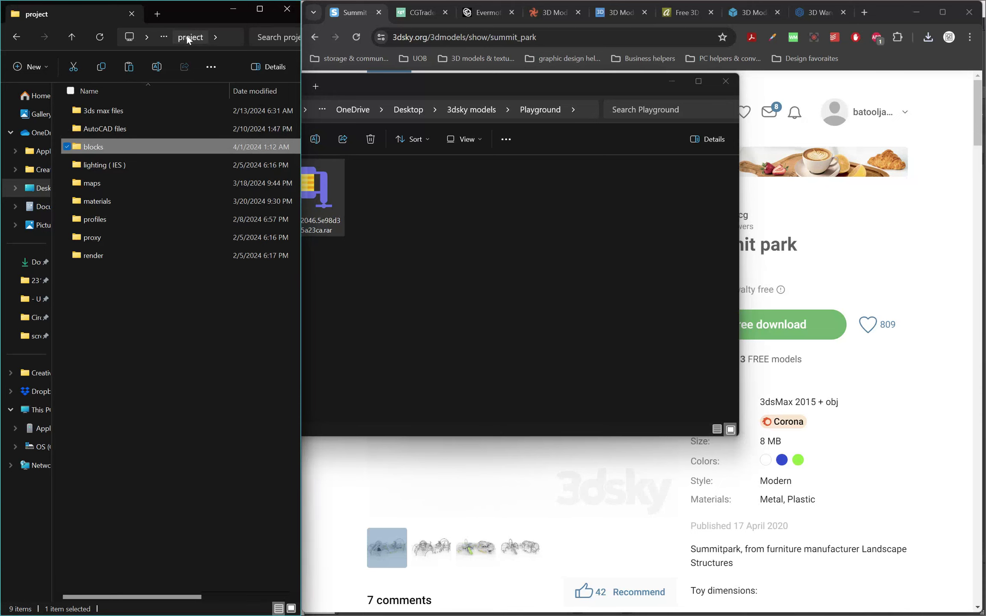
left_click(670, 84)
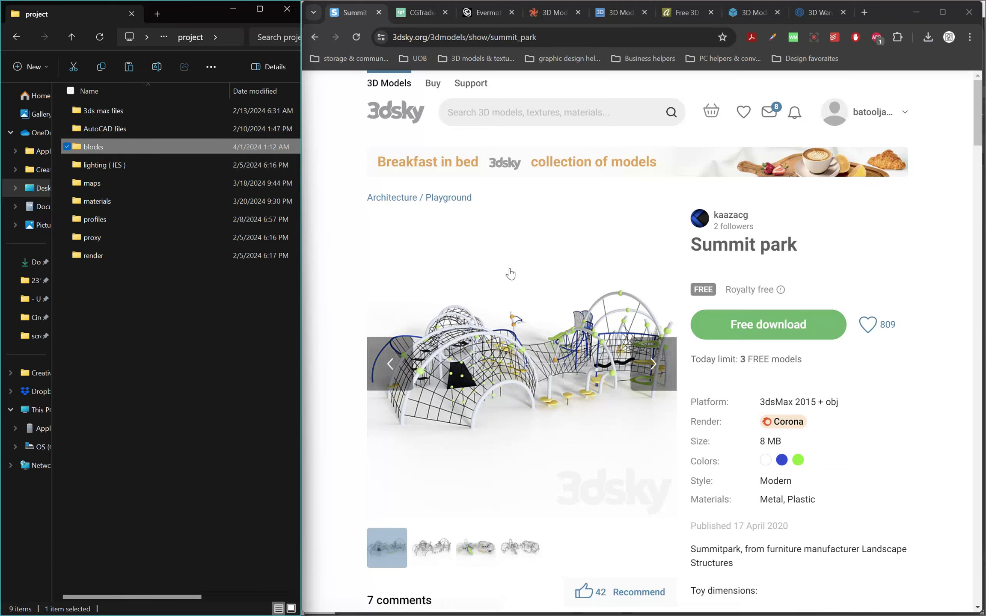
right_click(517, 357)
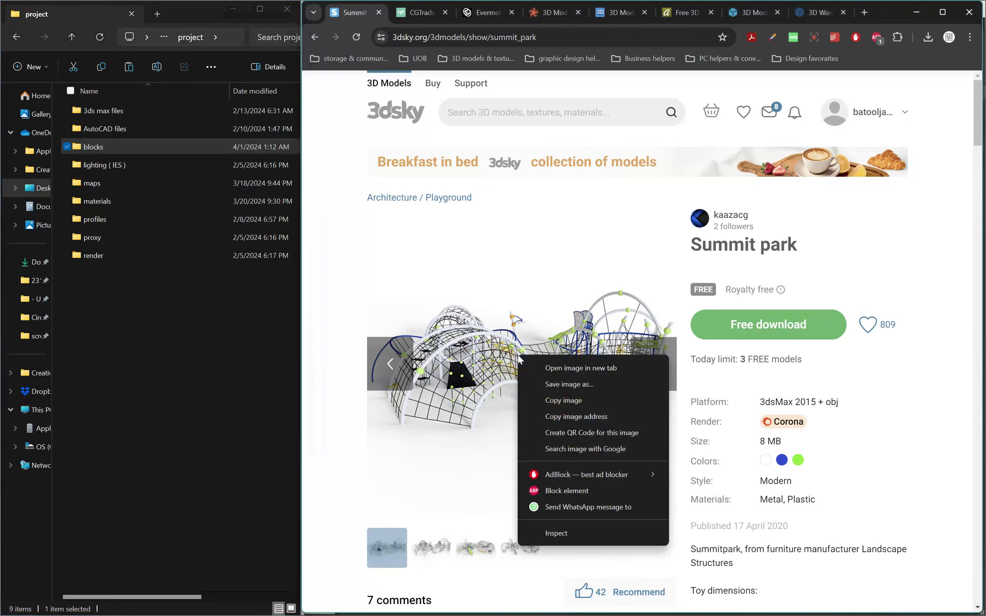
left_click(548, 386)
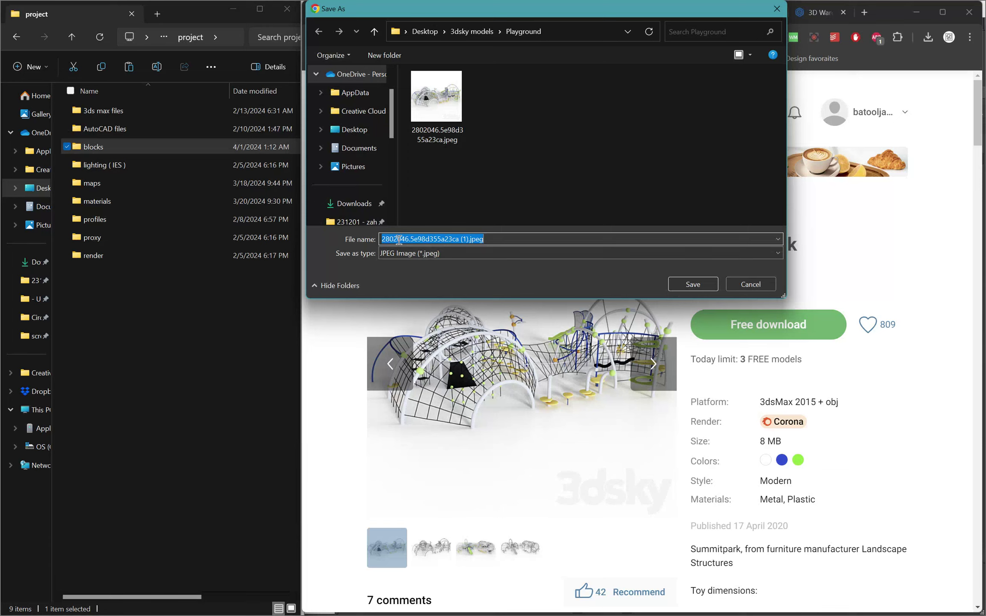
left_click(461, 239)
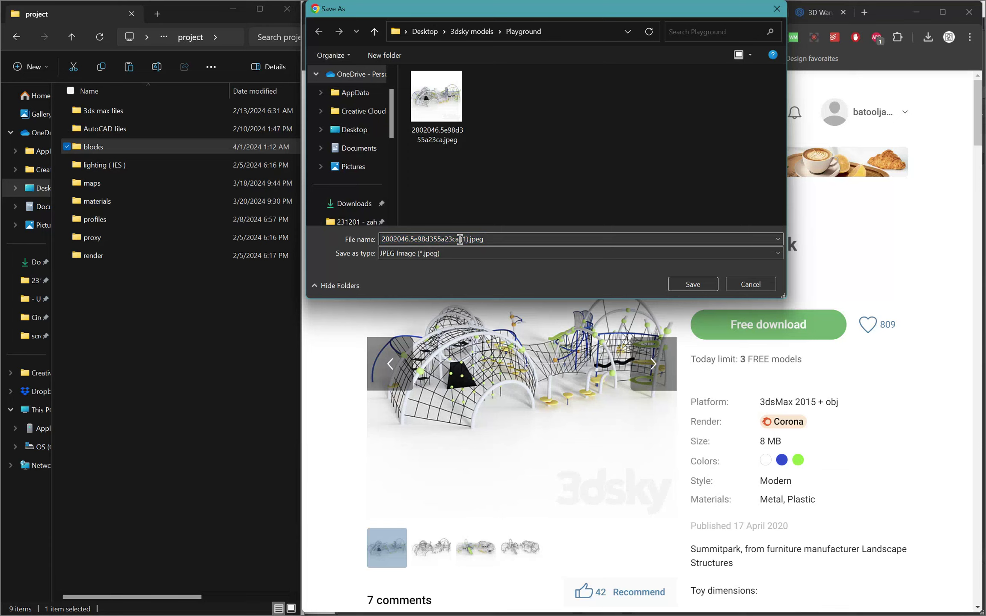
left_click_drag(460, 239, 467, 239)
left_click(742, 283)
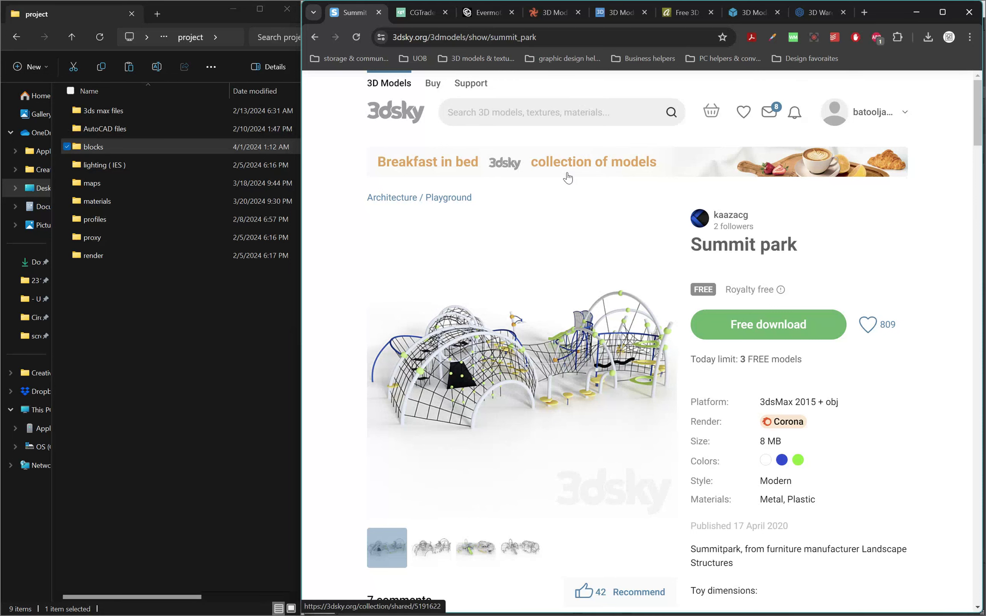
Leave the model page for the CGTrader site and try to sign in with the offered Google account.
left_click(387, 120)
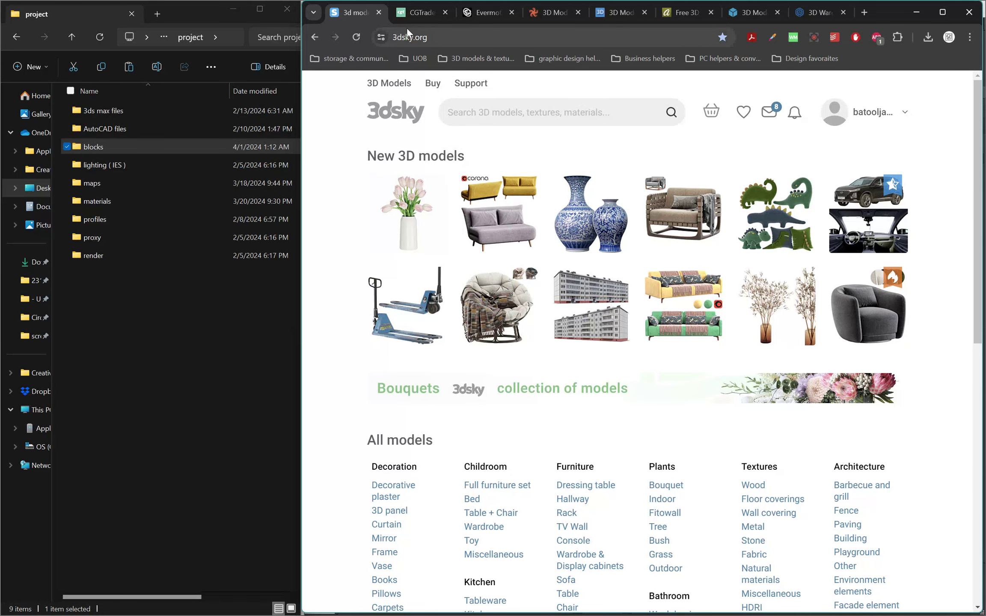
left_click(414, 13)
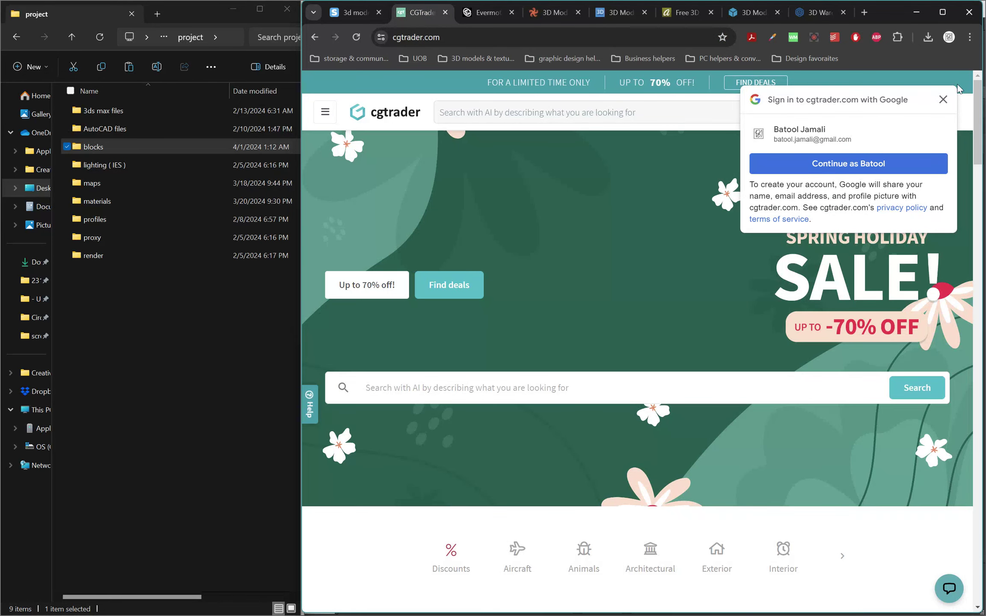
left_click(891, 159)
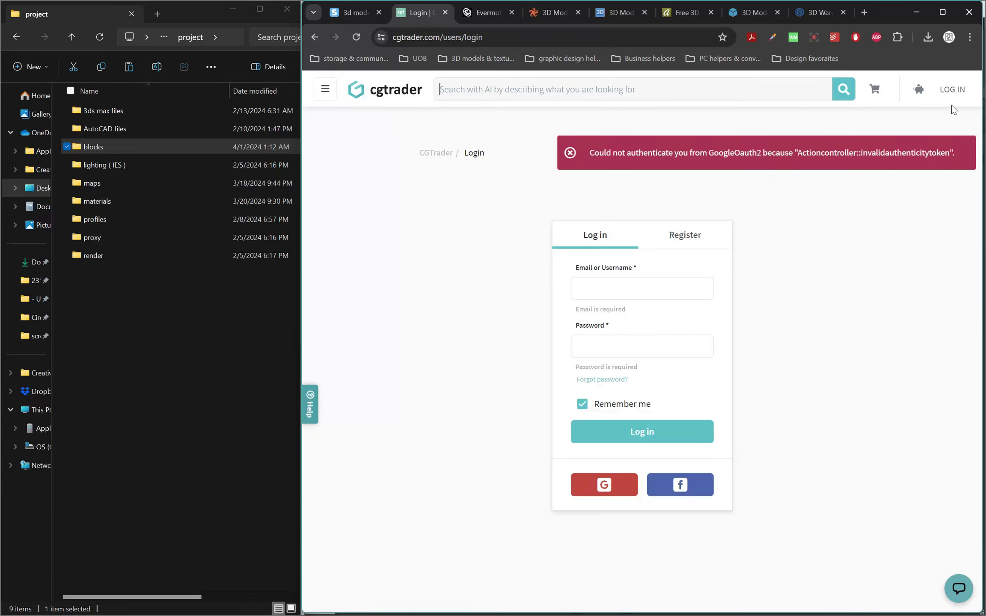
Enter the account e-mail and password in the CGTrader login form and submit it.
left_click(621, 294)
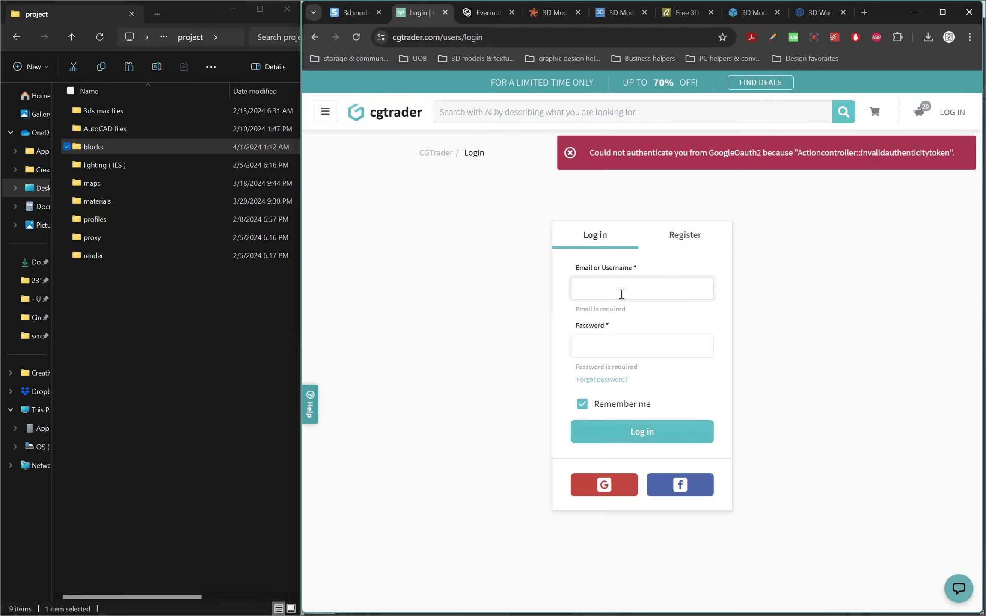
left_click(621, 294)
left_click(668, 316)
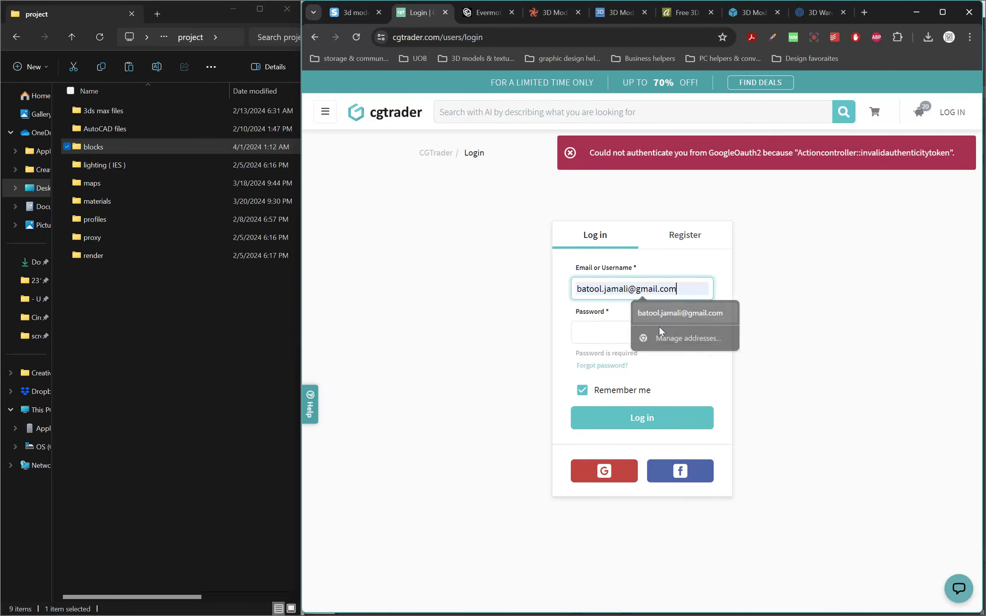
left_click(593, 332)
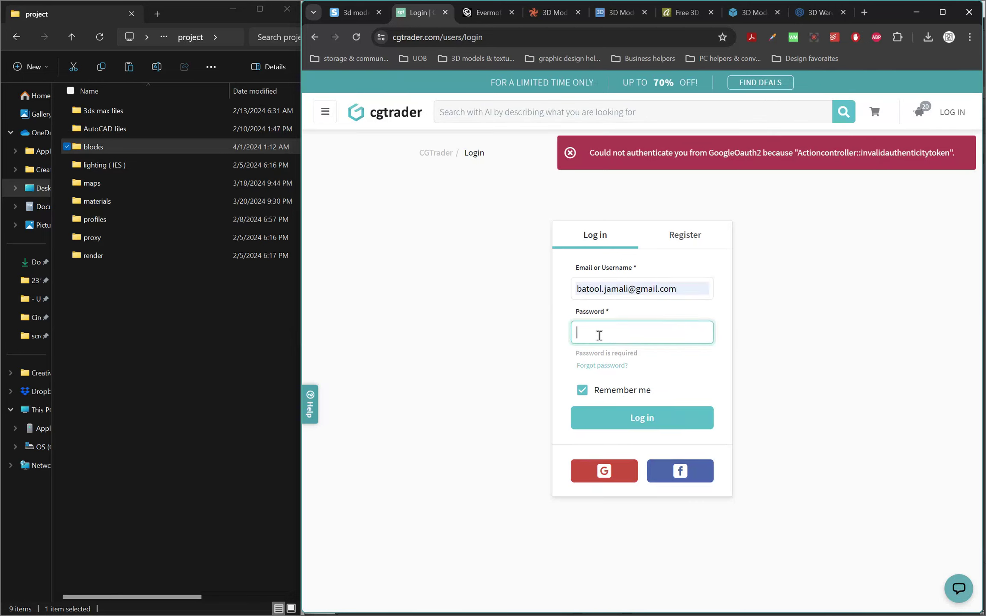
type("•••••")
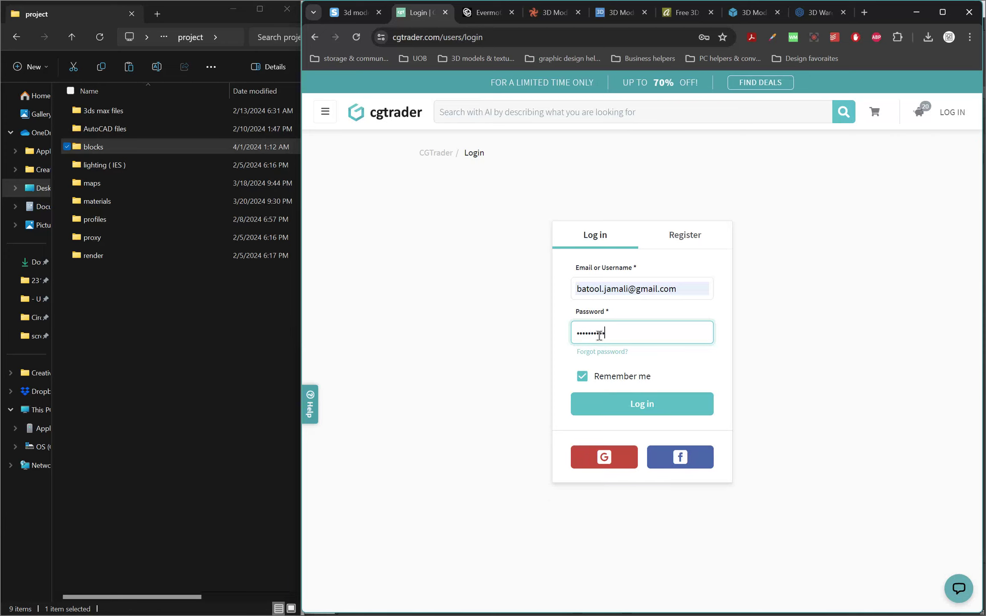
key("Return")
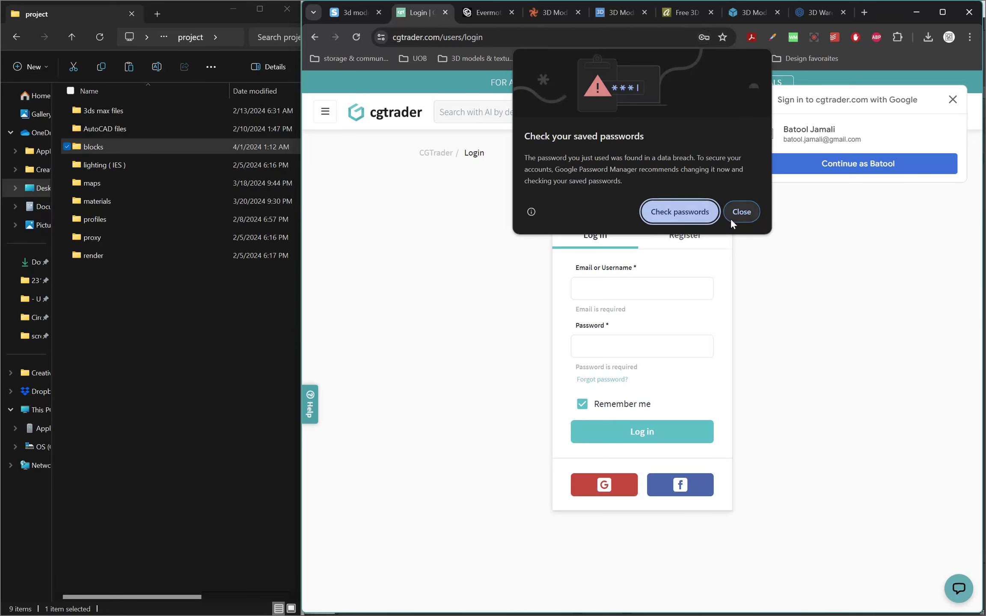
Save the account credentials in the browser and log in to CGTrader with them.
left_click(731, 218)
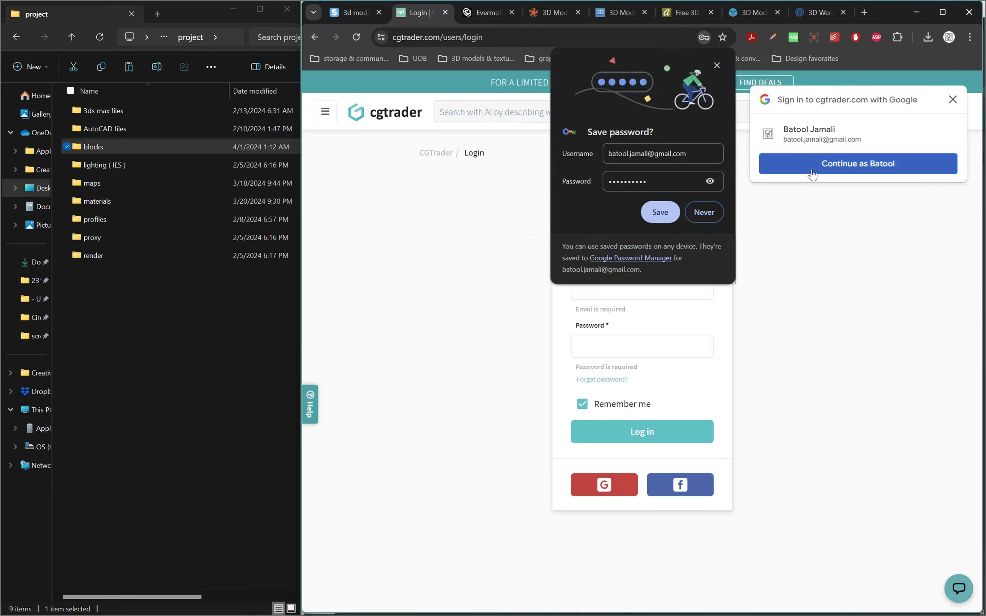
left_click(664, 212)
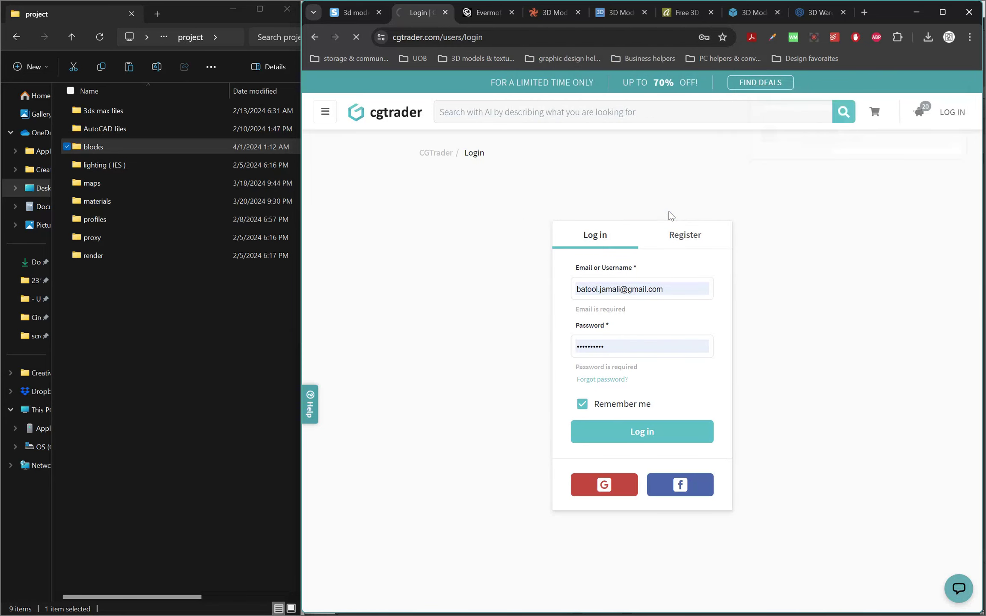
left_click(618, 433)
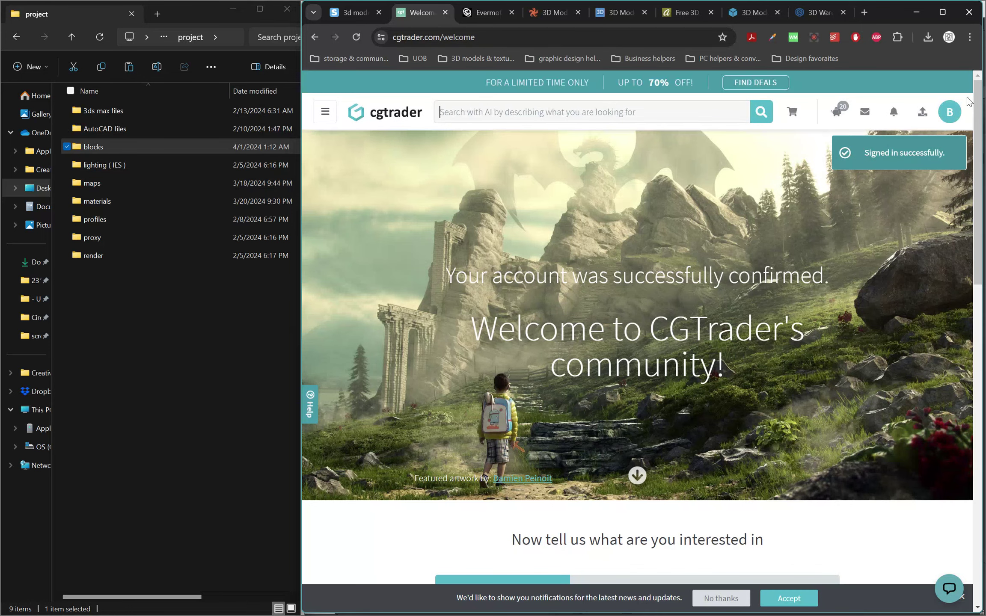
scroll(582, 158, "down", 6)
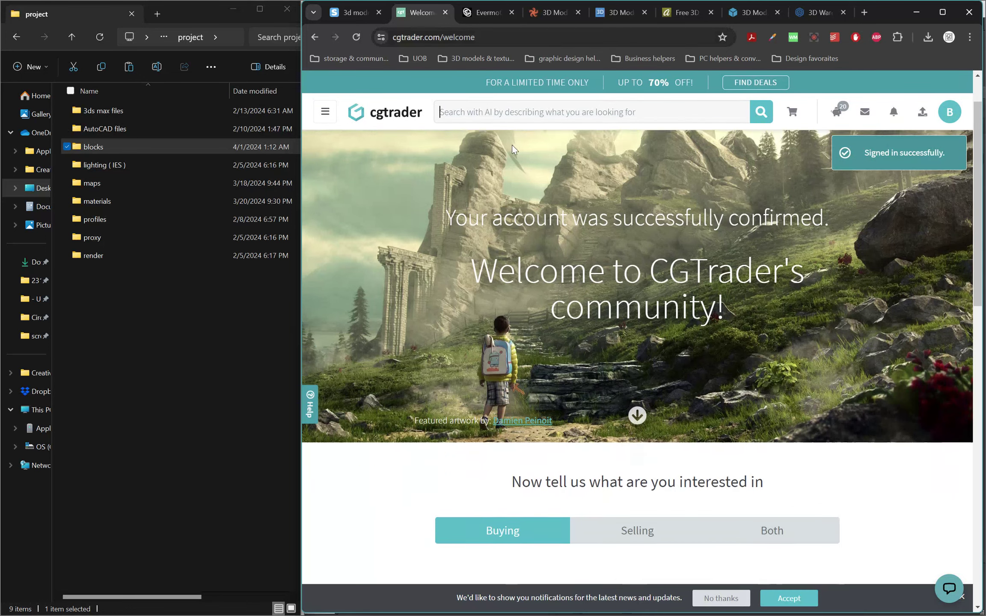
Browse the 3D Models section of CGTrader and open the Plant 3D Models category.
scroll(581, 158, "down", 9)
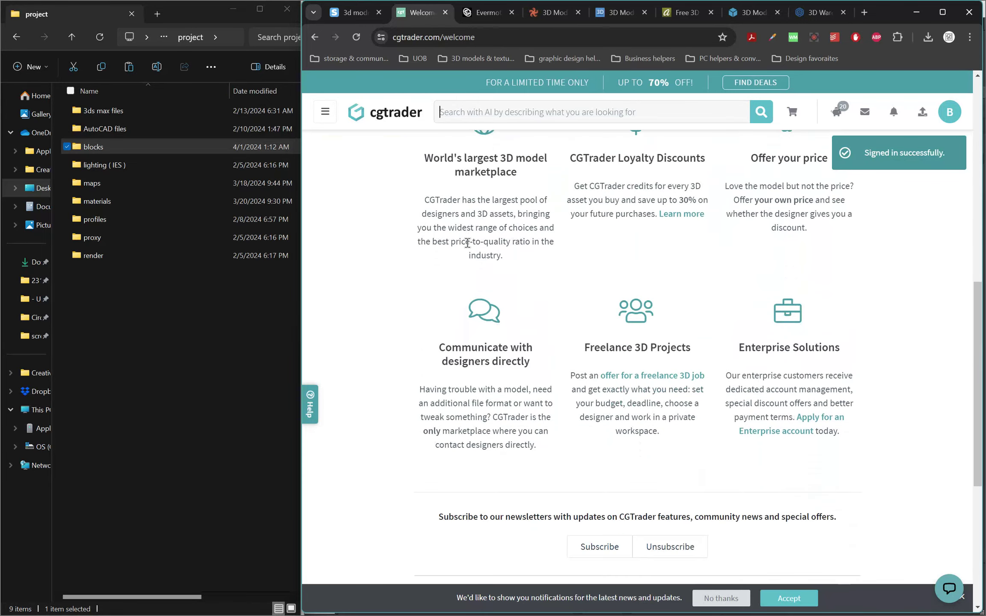
left_click(325, 112)
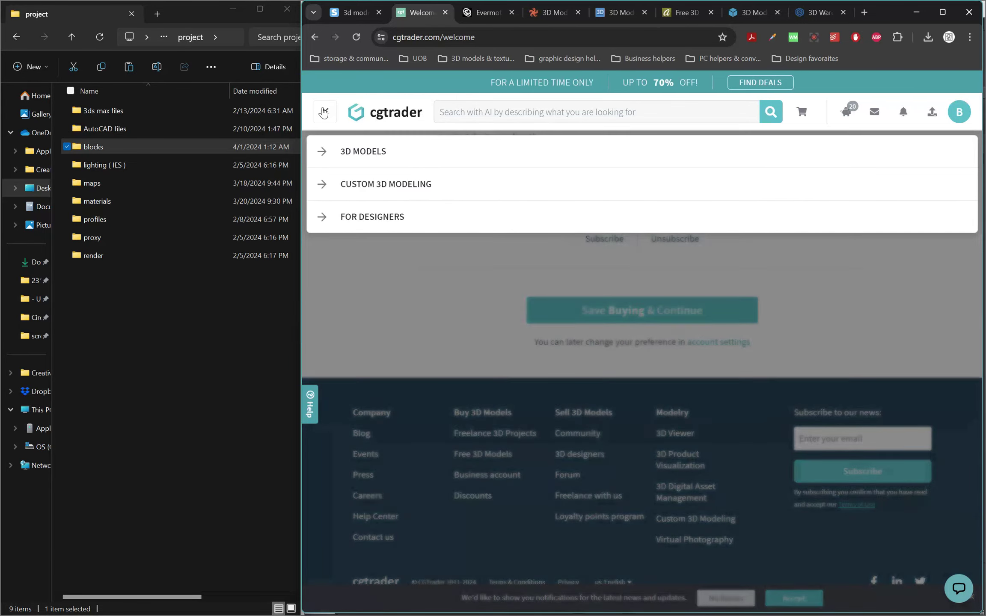
left_click(321, 153)
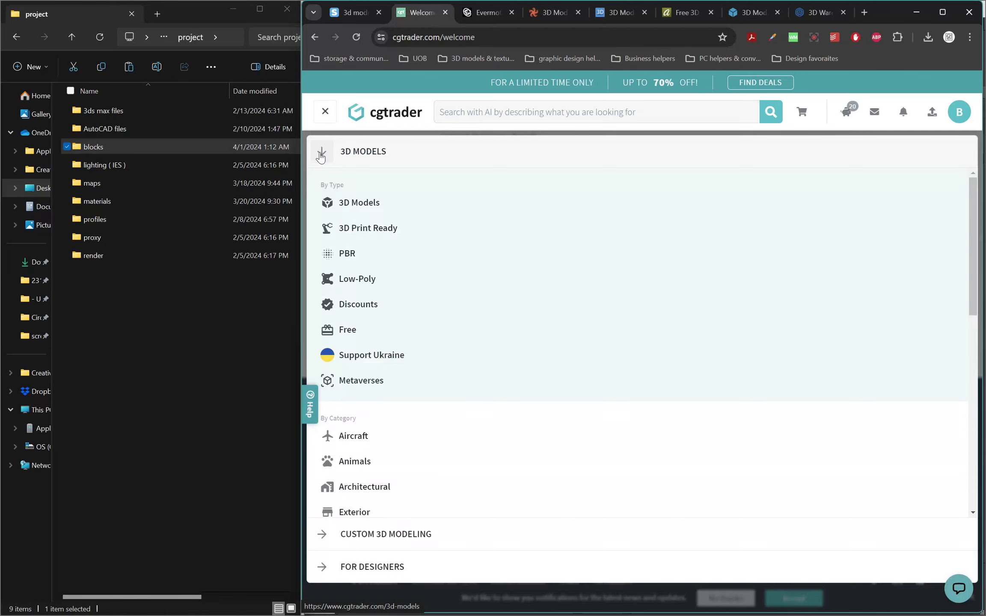
left_click(351, 203)
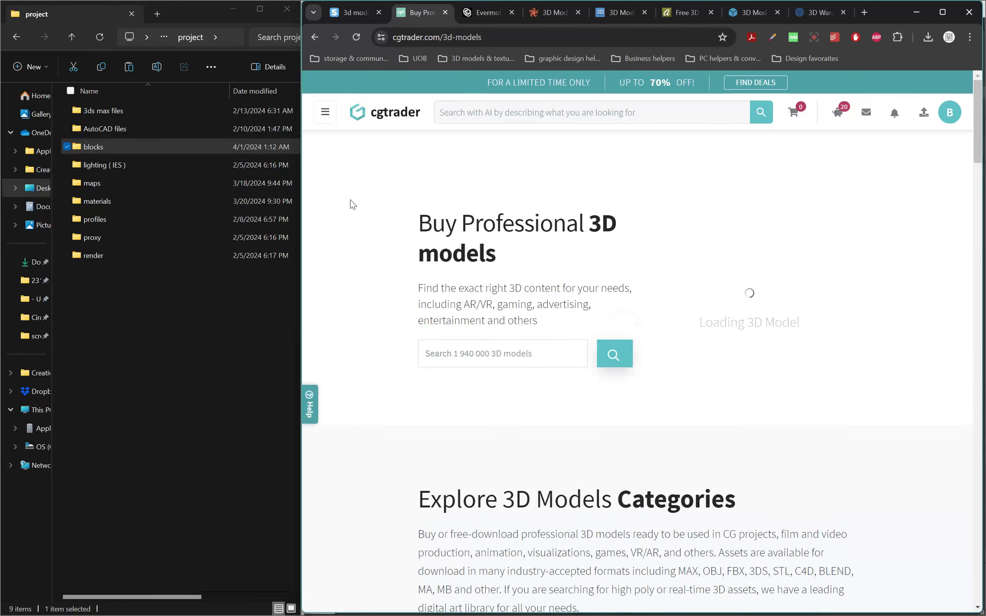
scroll(533, 184, "down", 10)
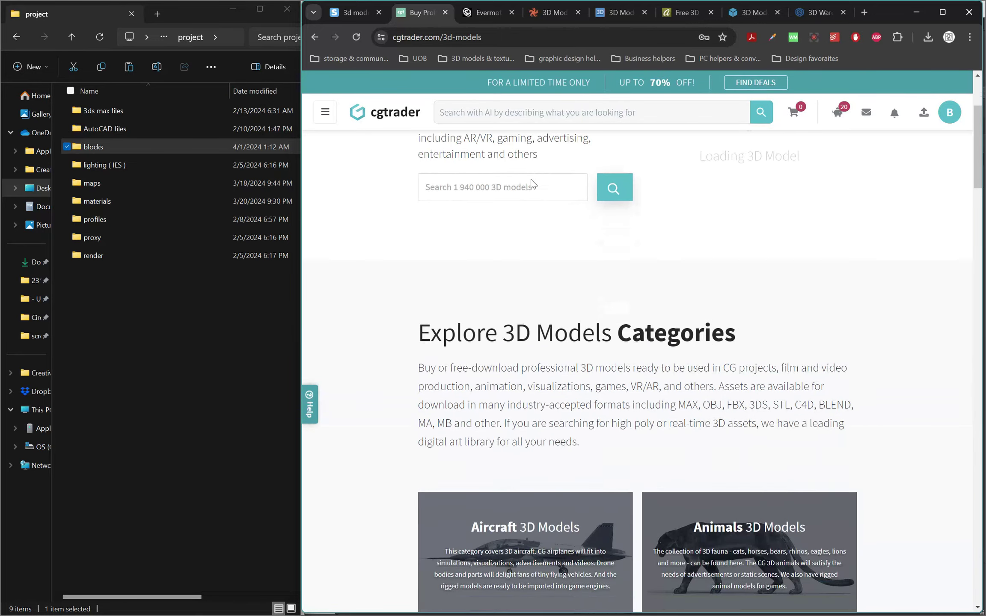
scroll(530, 184, "down", 10)
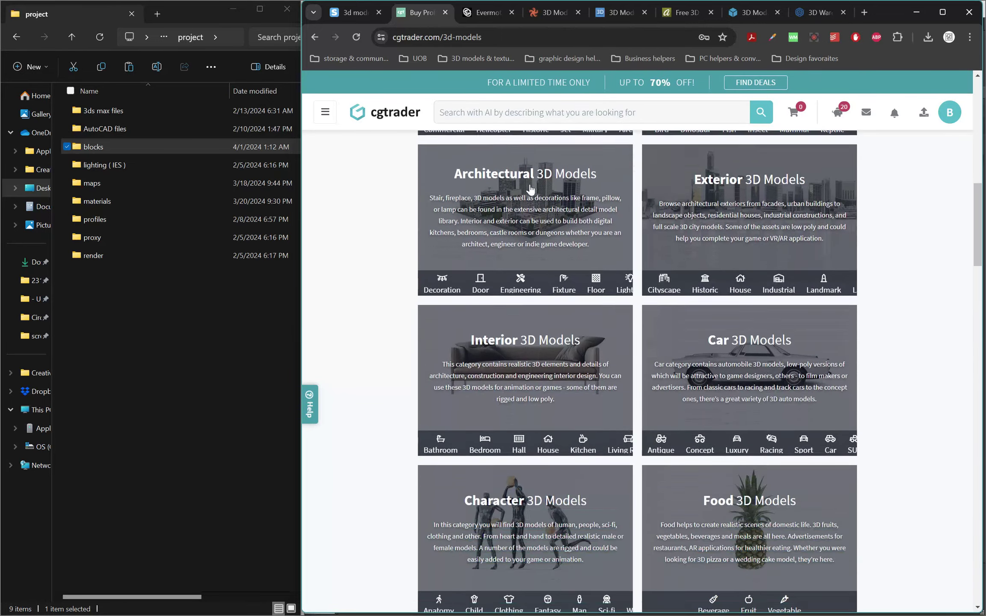
scroll(530, 184, "down", 3)
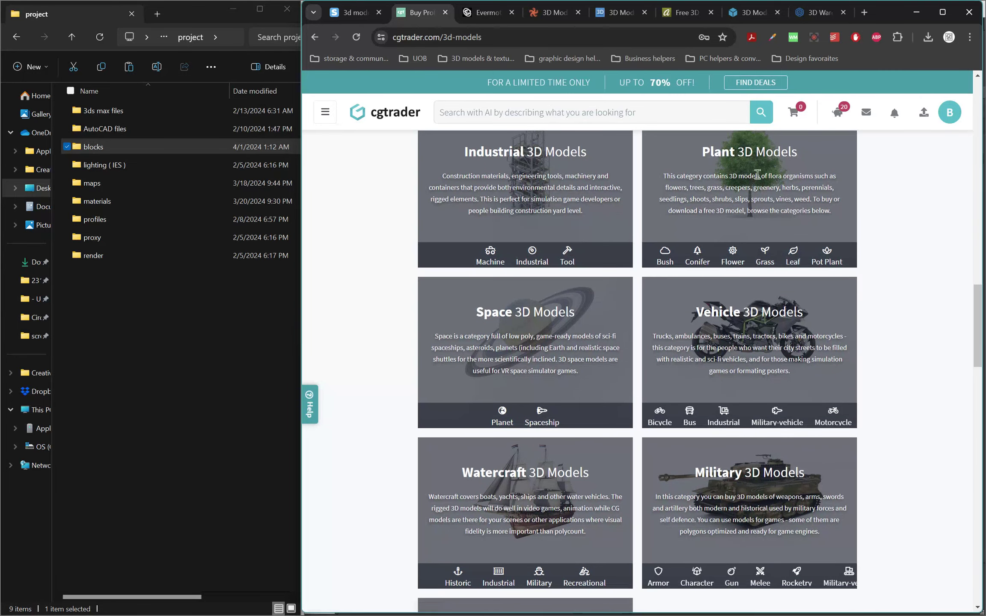
left_click(749, 154)
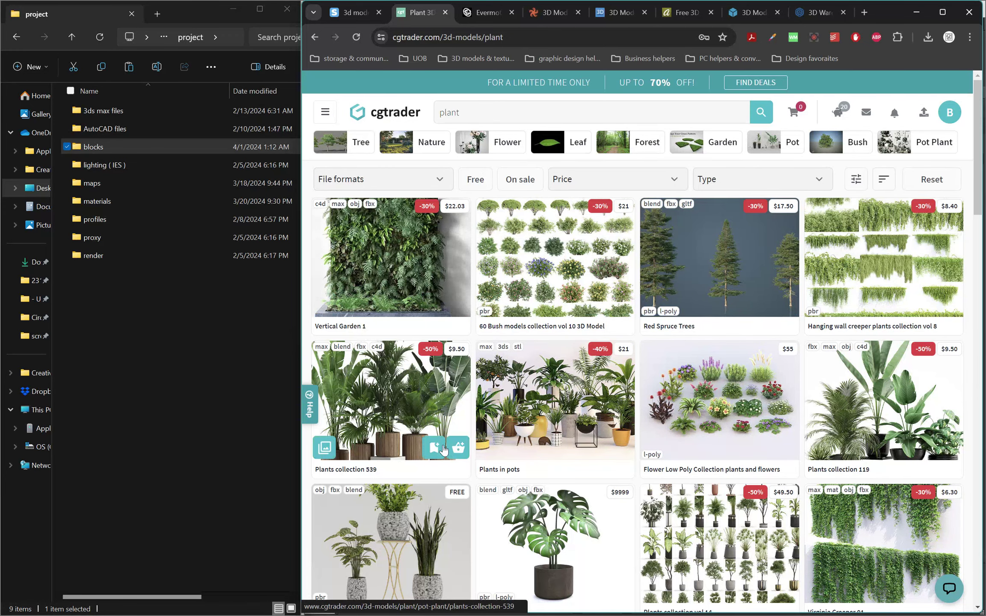
Filter the plant models to free ones in Autodesk 3ds Max (.max) format.
left_click(474, 180)
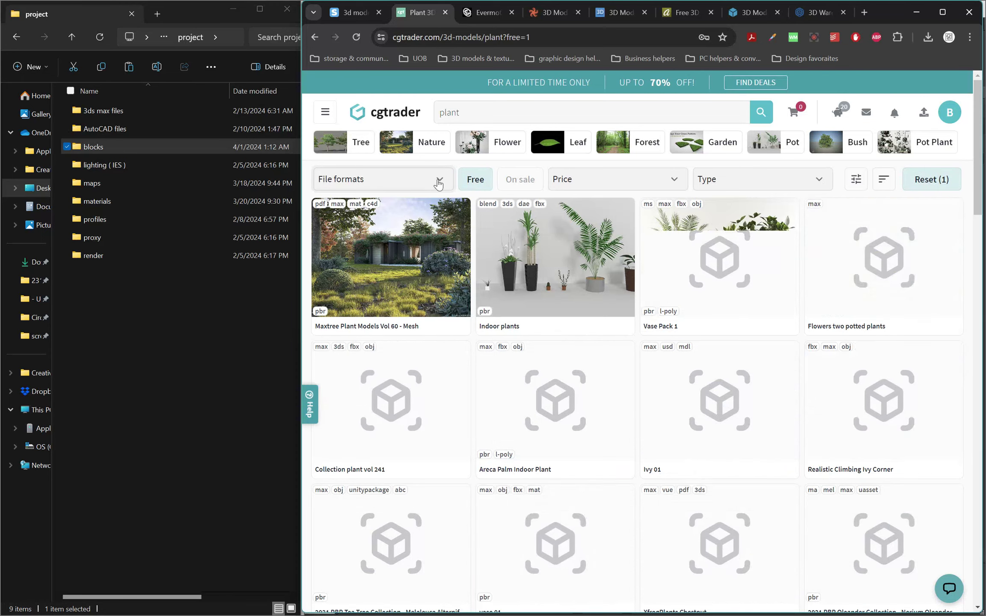
left_click(438, 183)
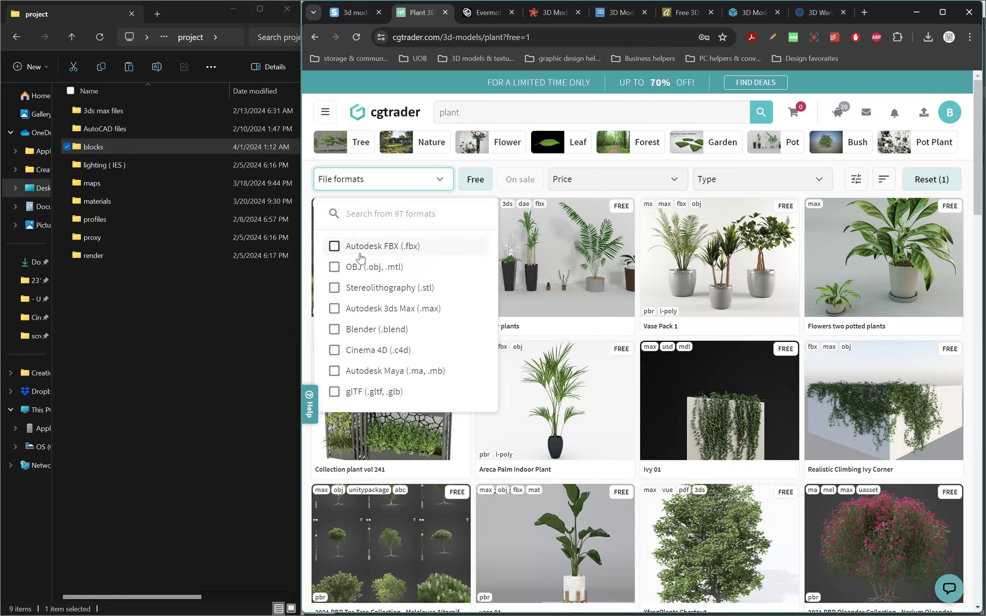
left_click(334, 308)
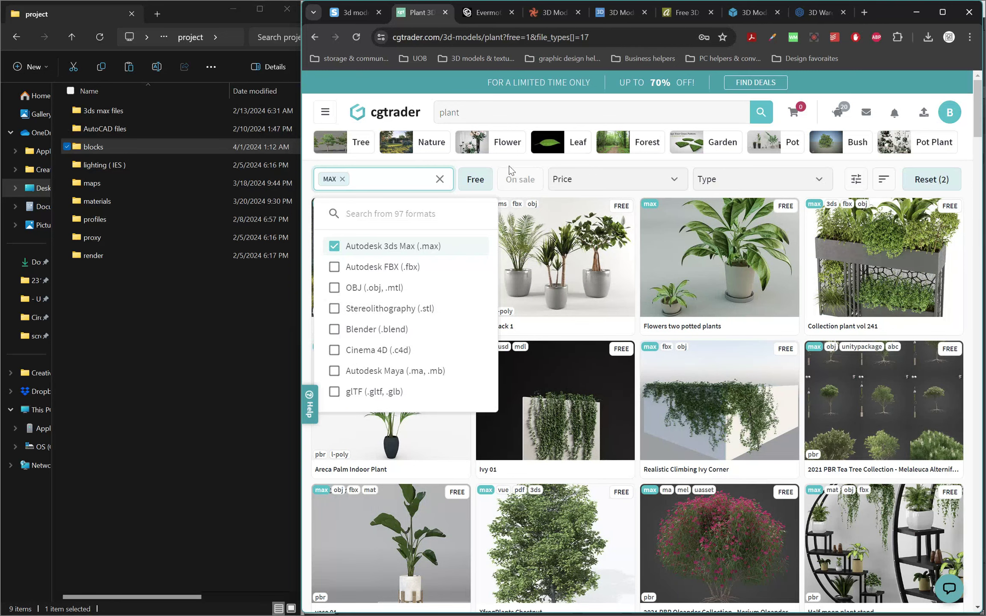
left_click(512, 157)
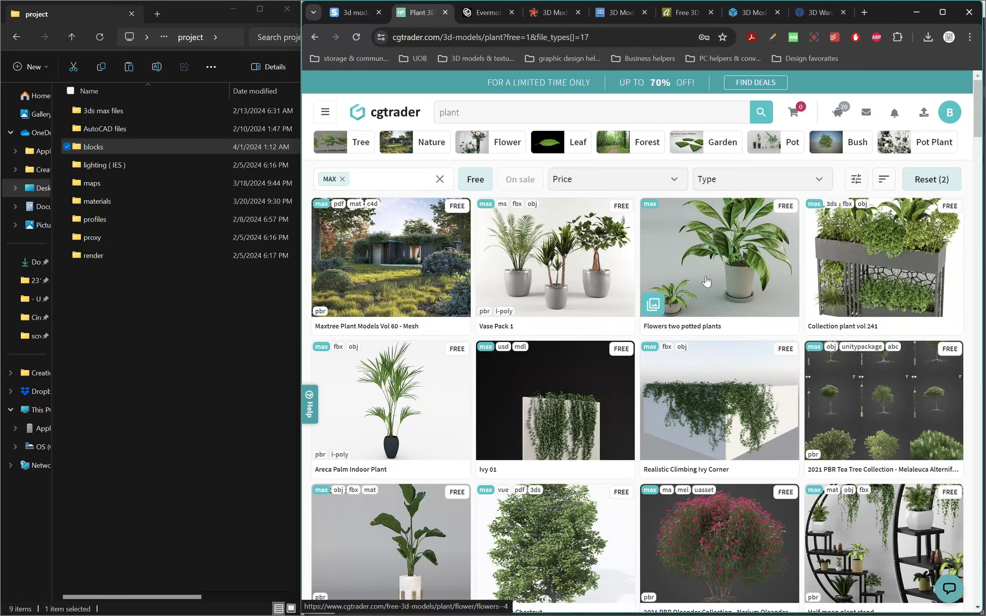
Examine the model type options, the additional poly-count and content filters, and the sorting options for the plant results.
scroll(706, 281, "down", 3)
scroll(742, 231, "up", 3)
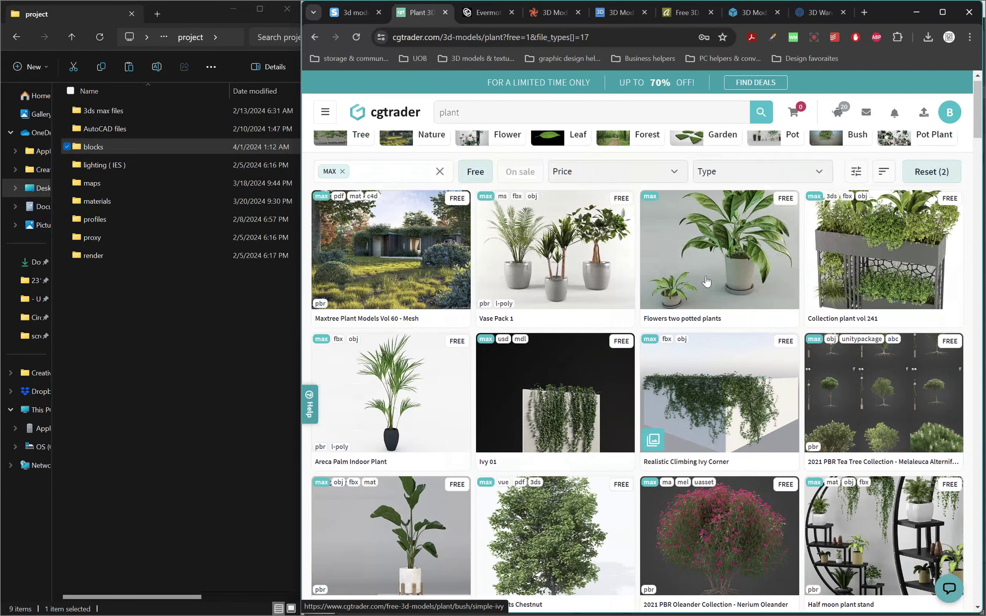
left_click(805, 179)
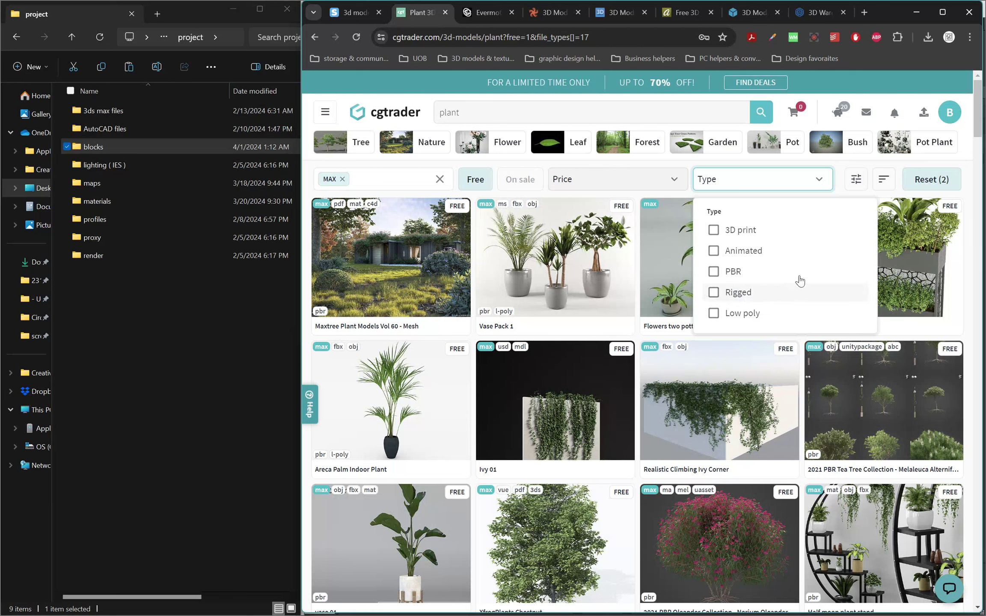
left_click(809, 179)
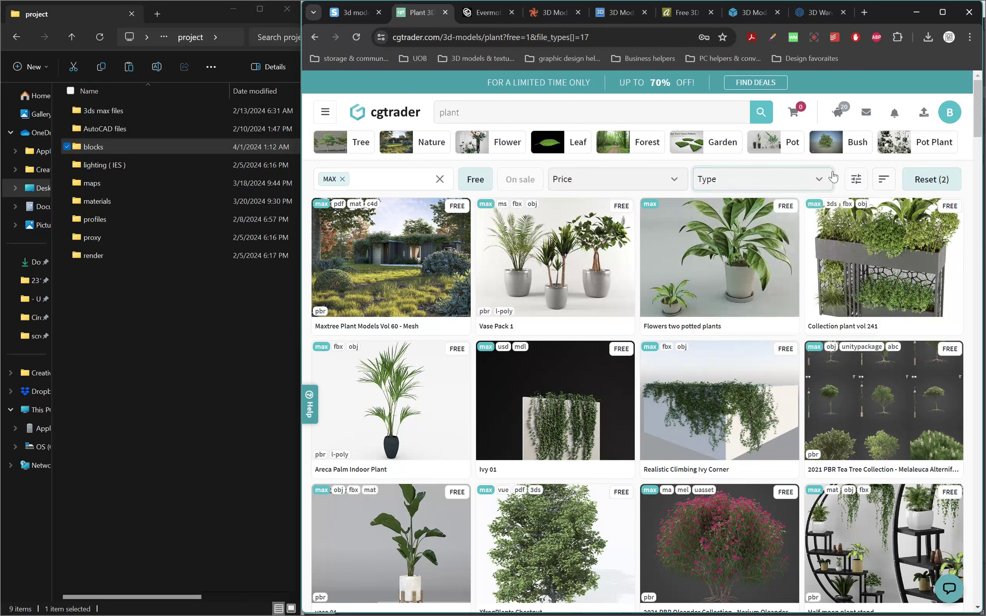
left_click(855, 180)
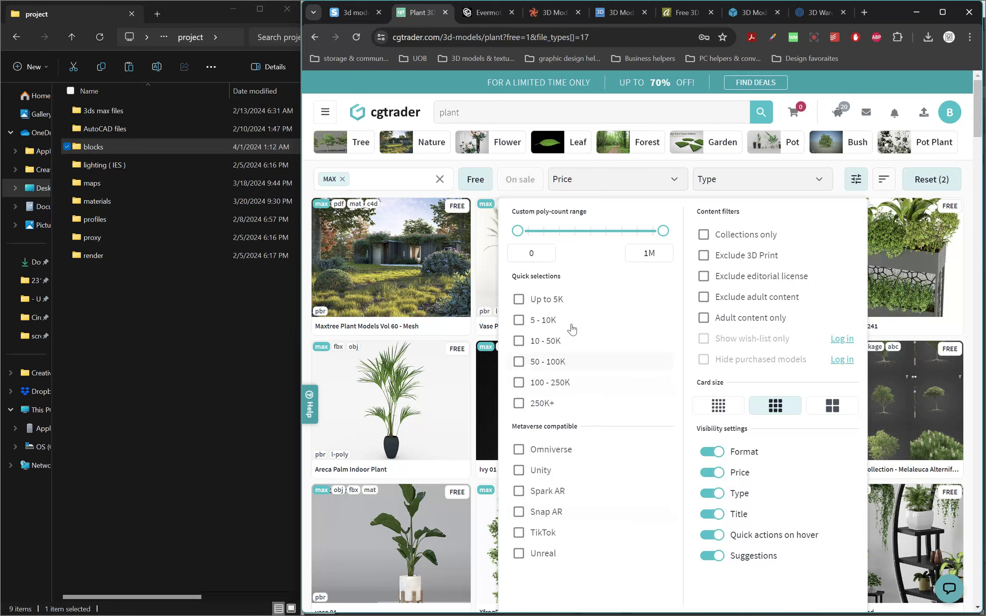
left_click(856, 178)
left_click(882, 189)
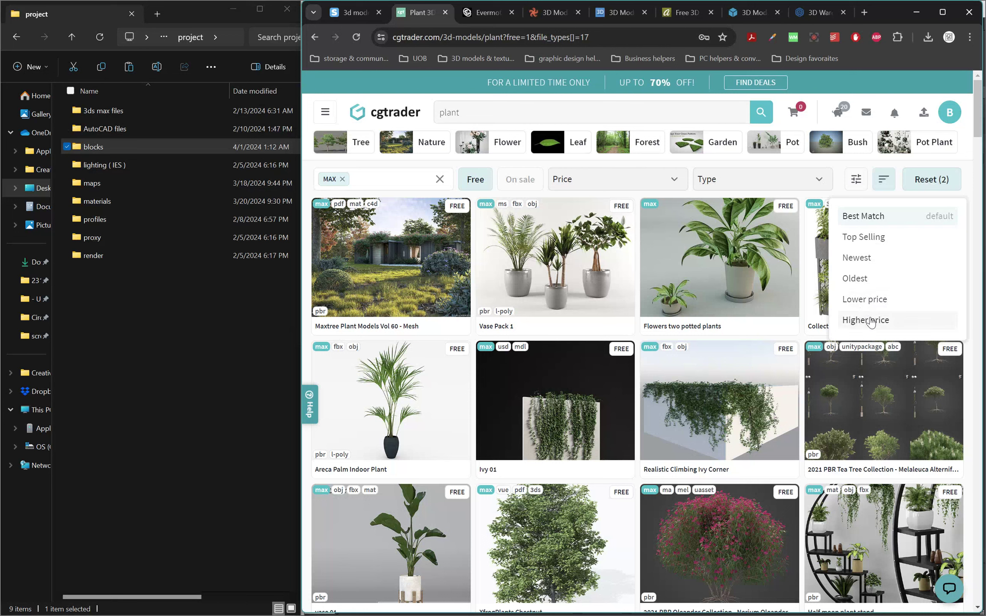
left_click(890, 181)
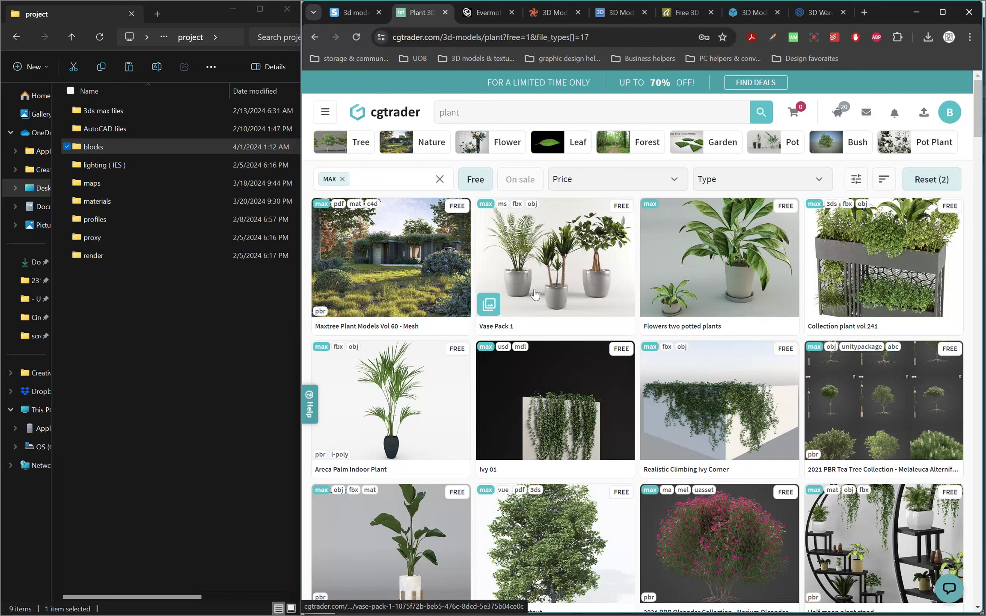
Open the free Vase Pack 1 model page and bring up its preview image and download section.
left_click(578, 267)
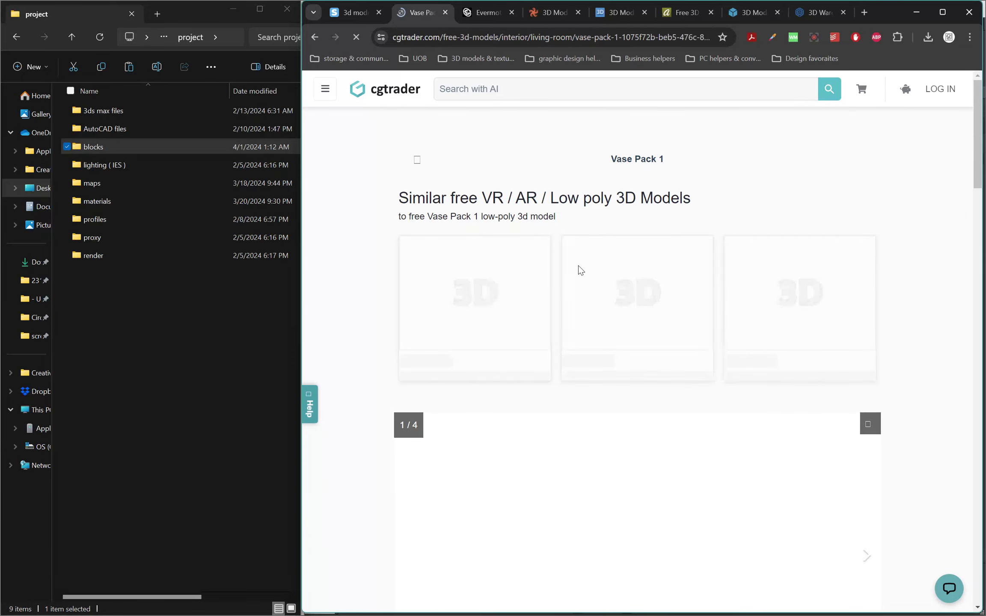
scroll(580, 270, "down", 4)
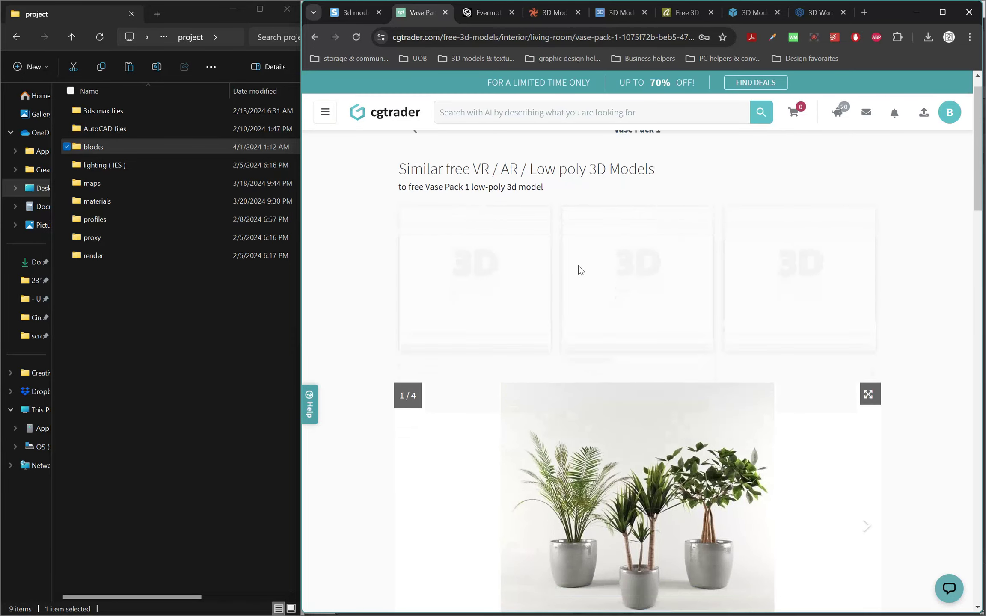
scroll(579, 270, "down", 4)
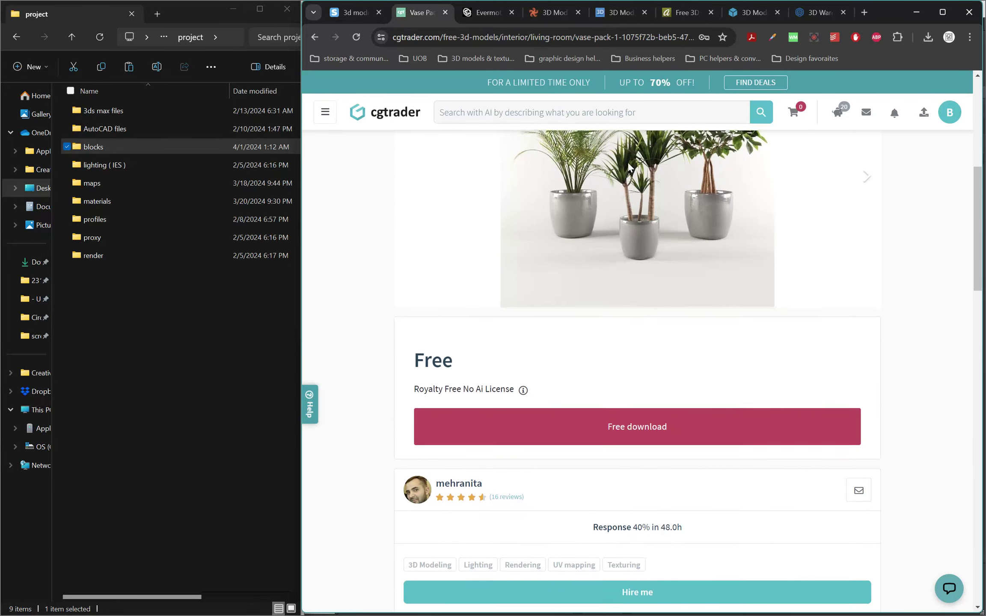
Save the Vase Pack 1 preview image as vase-pack-1-3d-model-low-poly-max-obj-fbx-ms.jpg in the Desktop project's blocks folder.
right_click(643, 195)
left_click(675, 222)
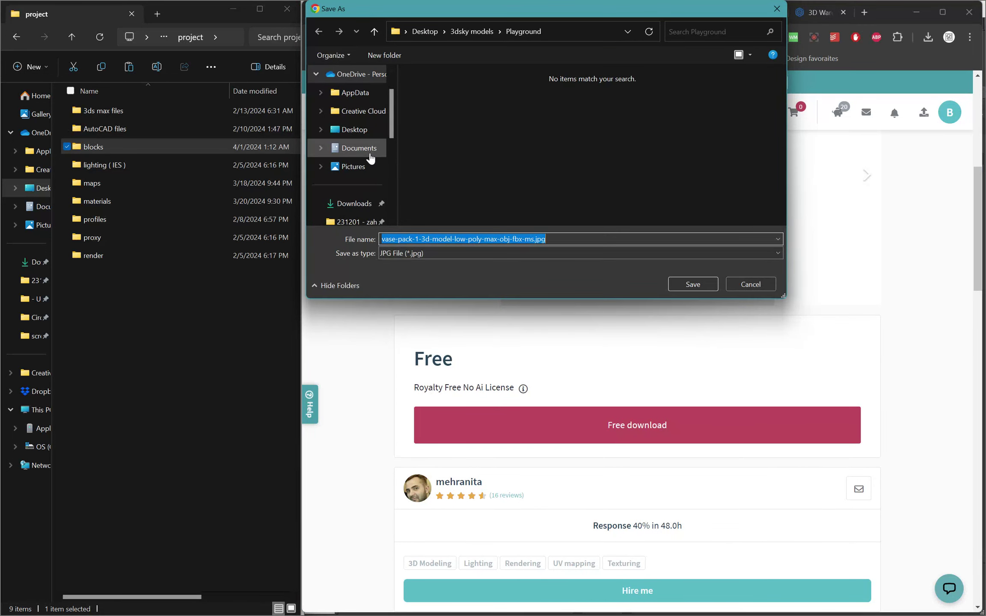
scroll(367, 159, "down", 3)
left_click(347, 129)
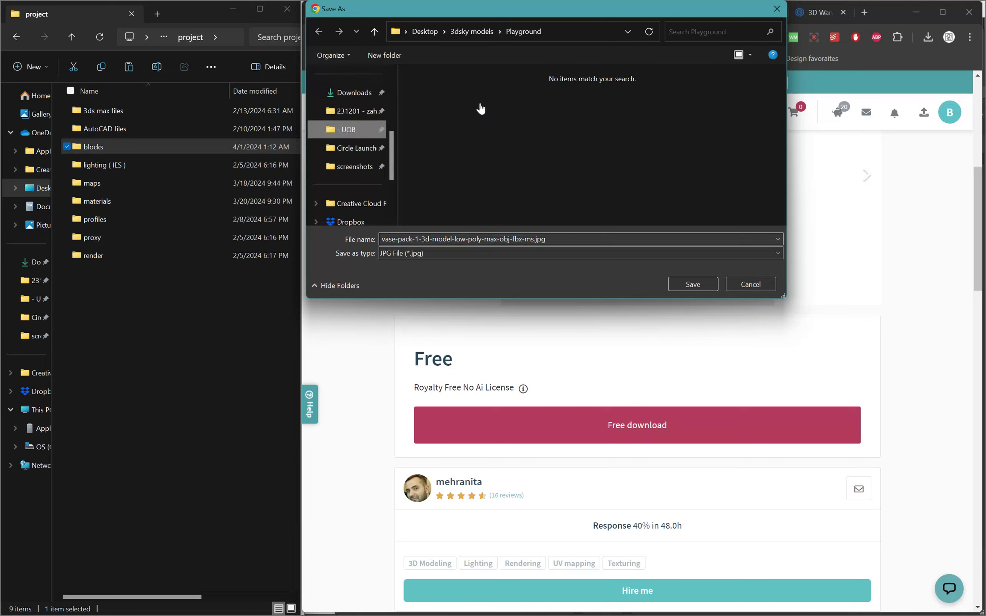
scroll(347, 179, "up", 5)
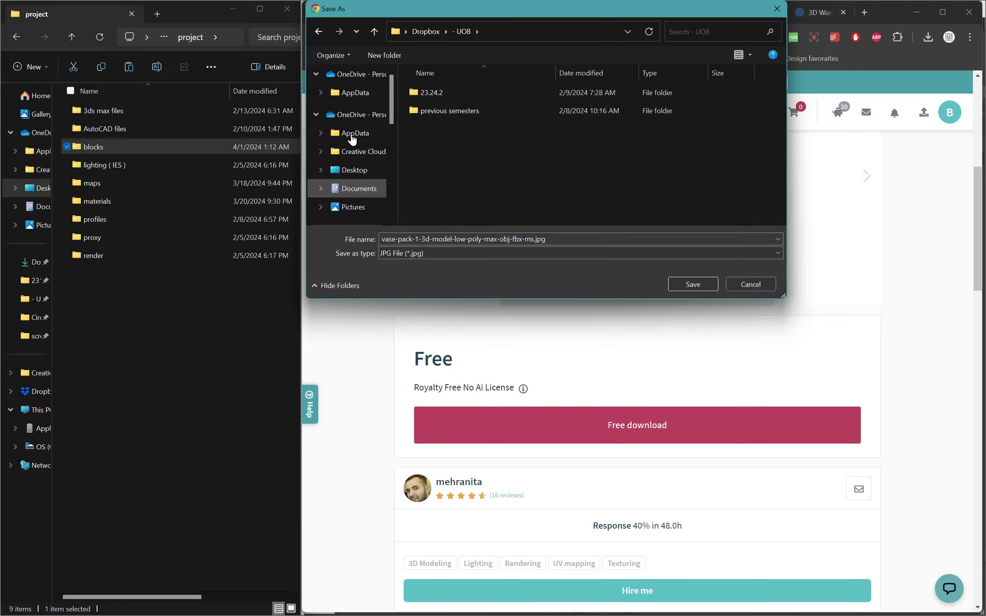
left_click(346, 175)
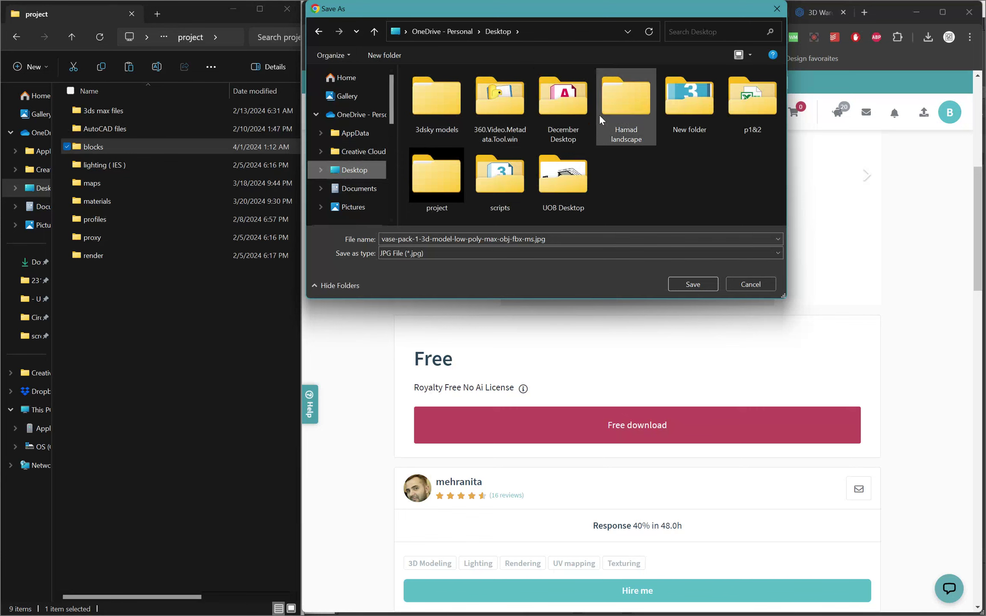
left_click(457, 182)
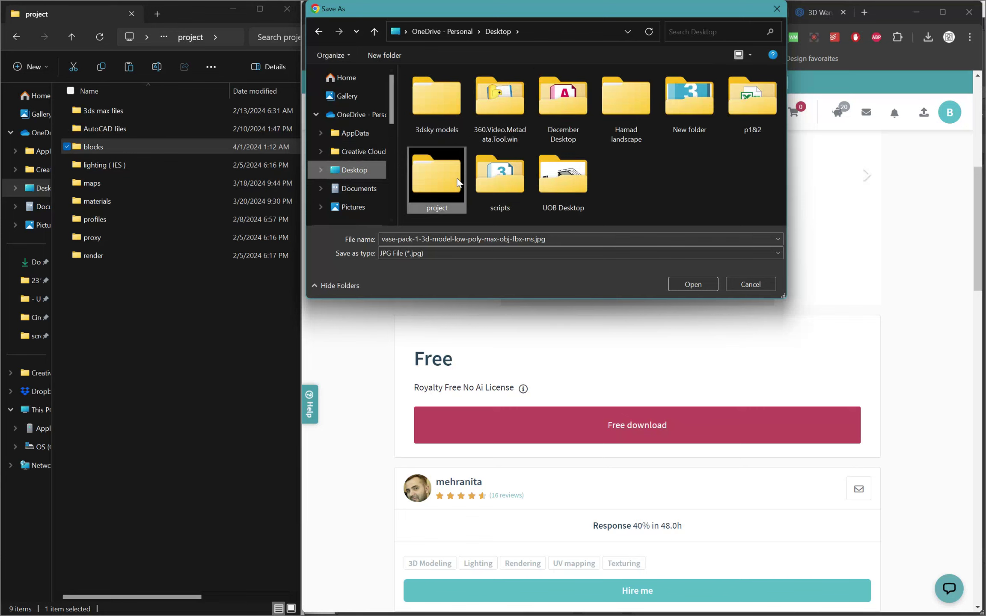
double_click(457, 181)
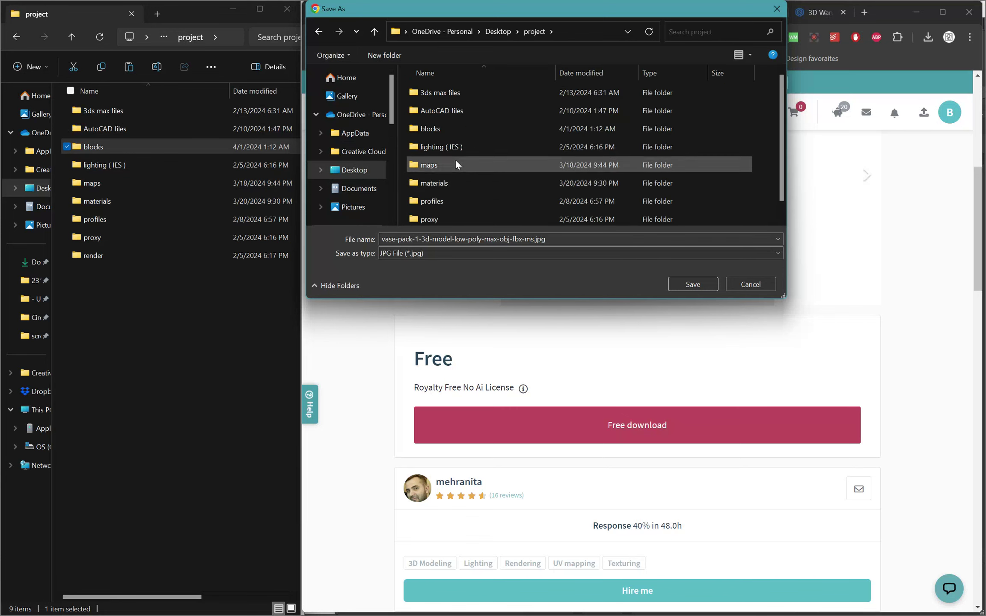
double_click(458, 124)
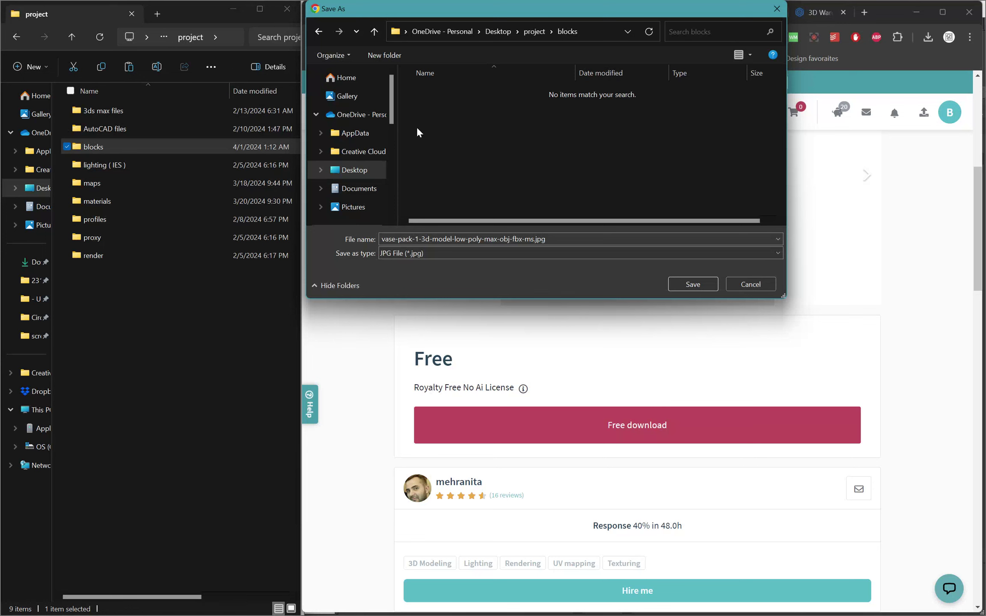
left_click(701, 285)
Request the free download of Vase Pack 1 and wait until its model files are ready.
left_click(611, 430)
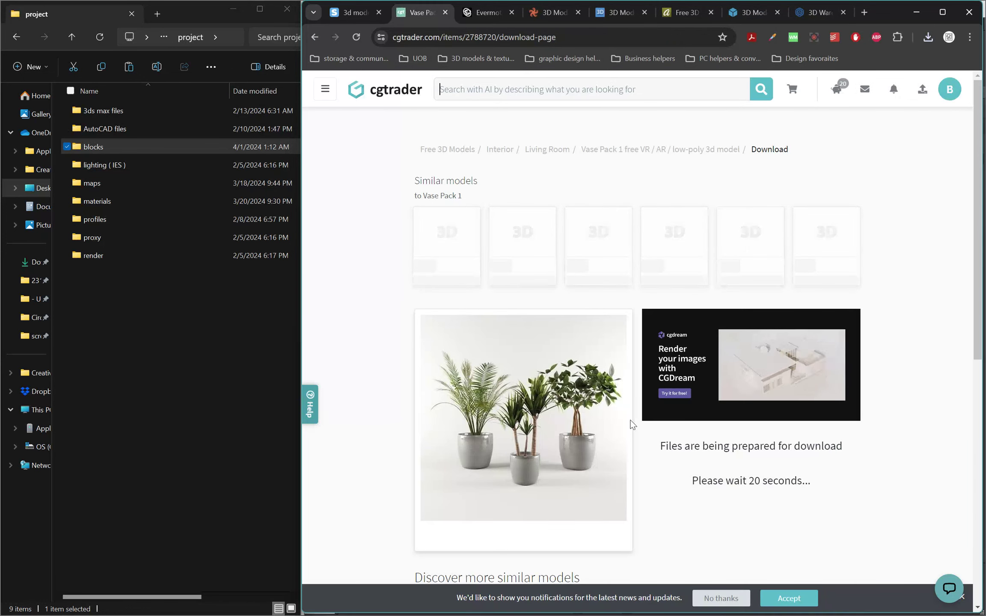
mouse_move(663, 370)
scroll(662, 370, "down", 2)
scroll(663, 371, "down", 5)
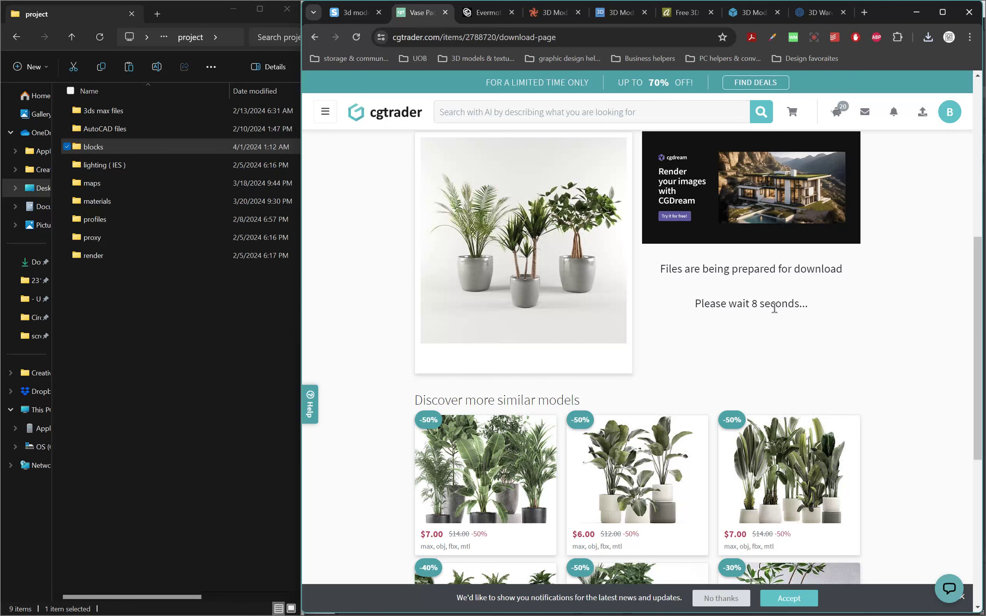
scroll(772, 307, "up", 8)
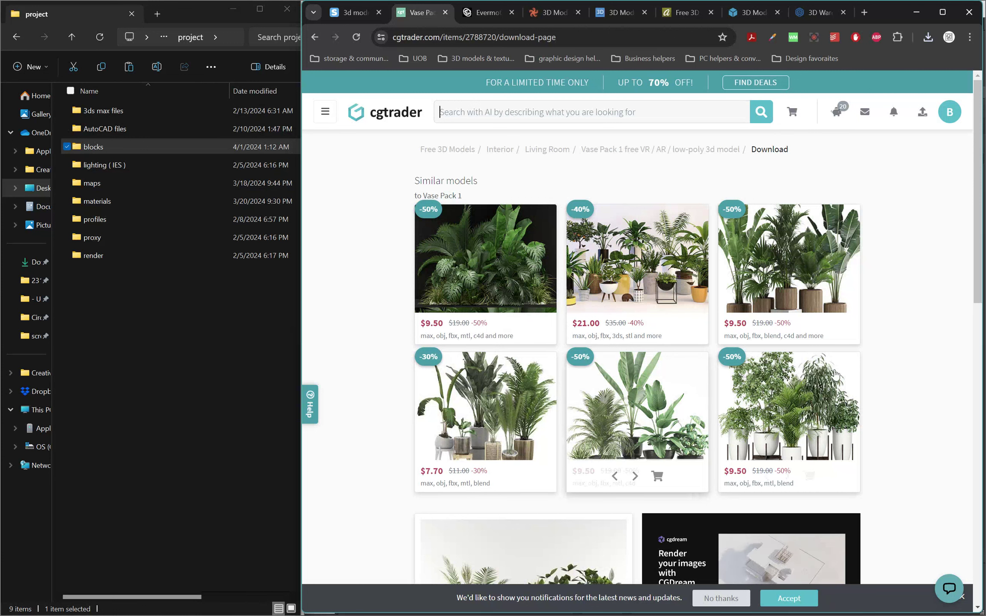
scroll(874, 336, "down", 6)
scroll(875, 336, "down", 4)
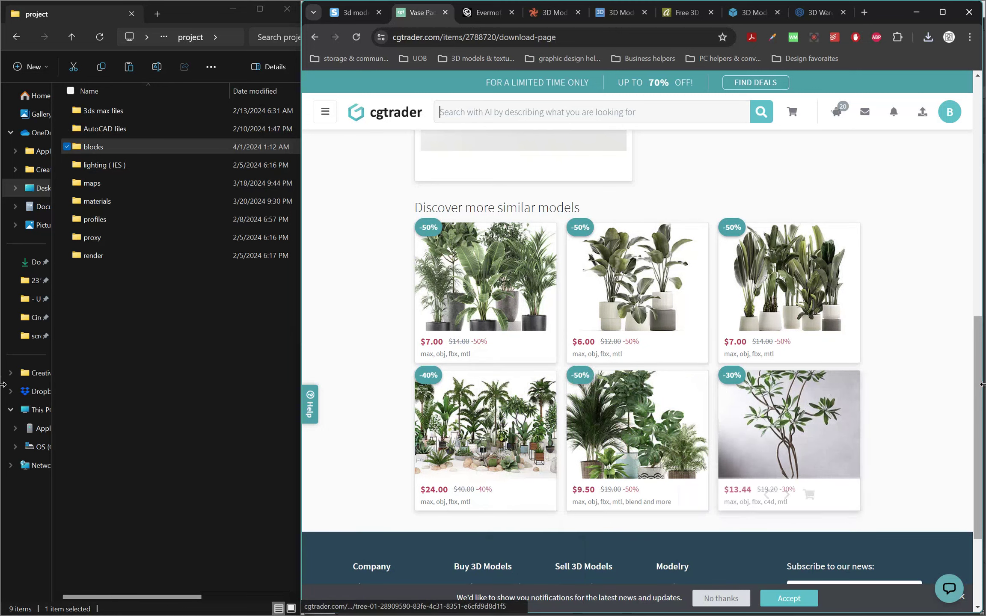
scroll(981, 384, "up", 7)
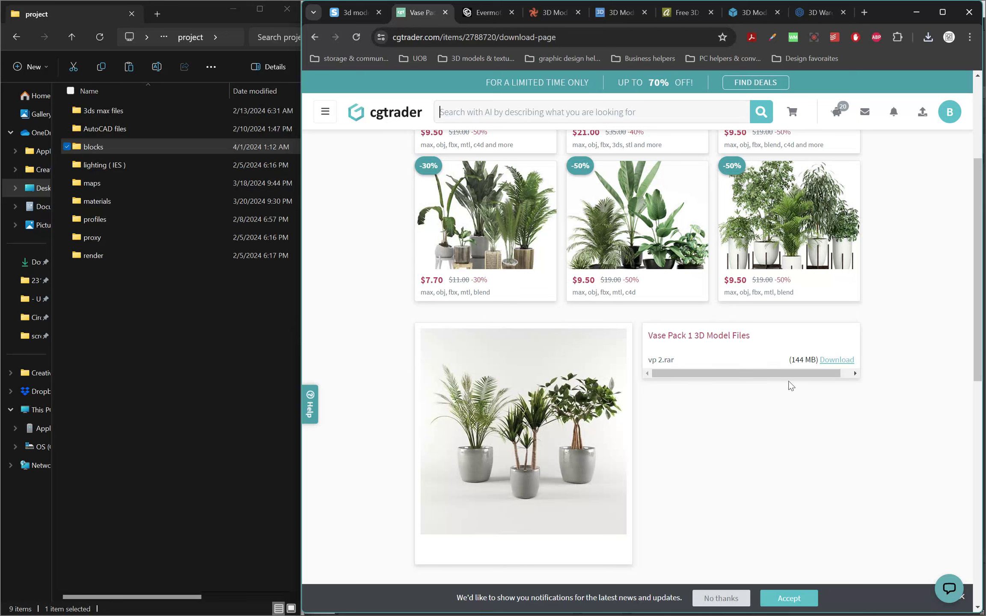
Download the Vase Pack 1 archive vp 2.rar into the blocks folder, named vase-pack-1-3d-model-low-poly-max-obj-fbx-ms to match its preview image.
left_click(836, 360)
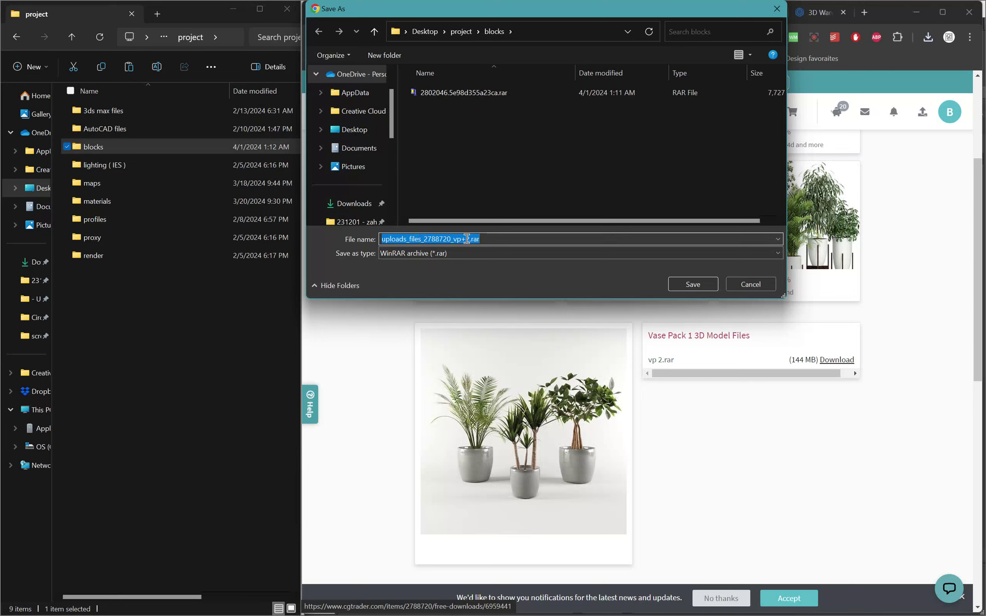
double_click(99, 147)
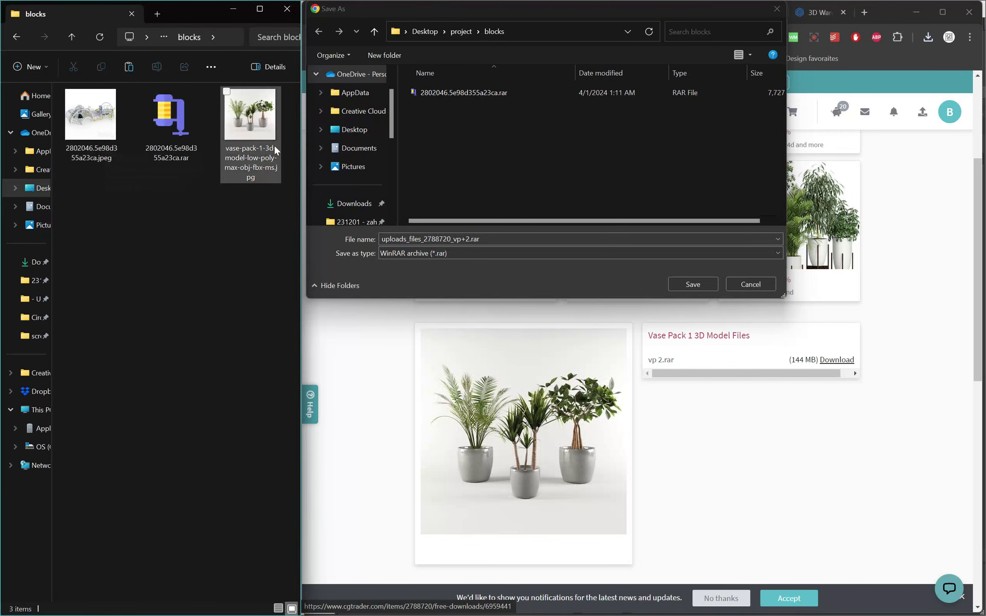
left_click(250, 152)
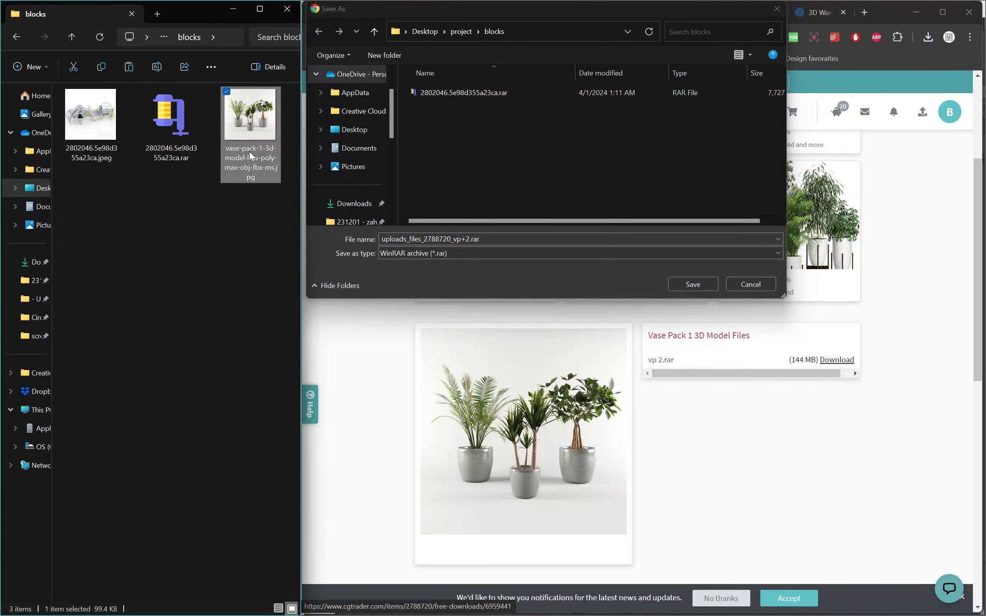
left_click(248, 151)
key("ctrl+c")
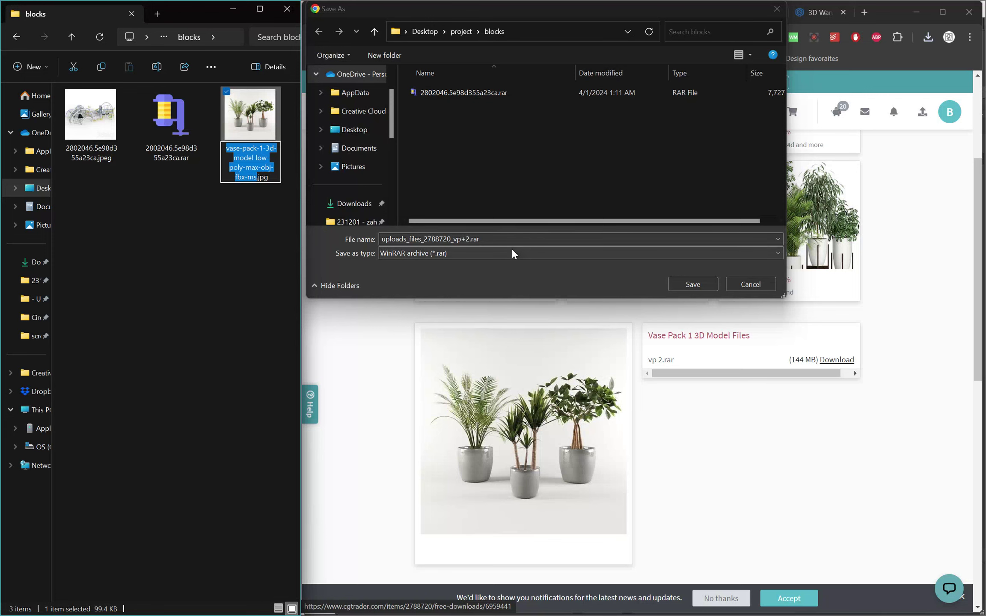
left_click(503, 240)
key("ctrl+a")
key("ctrl+v")
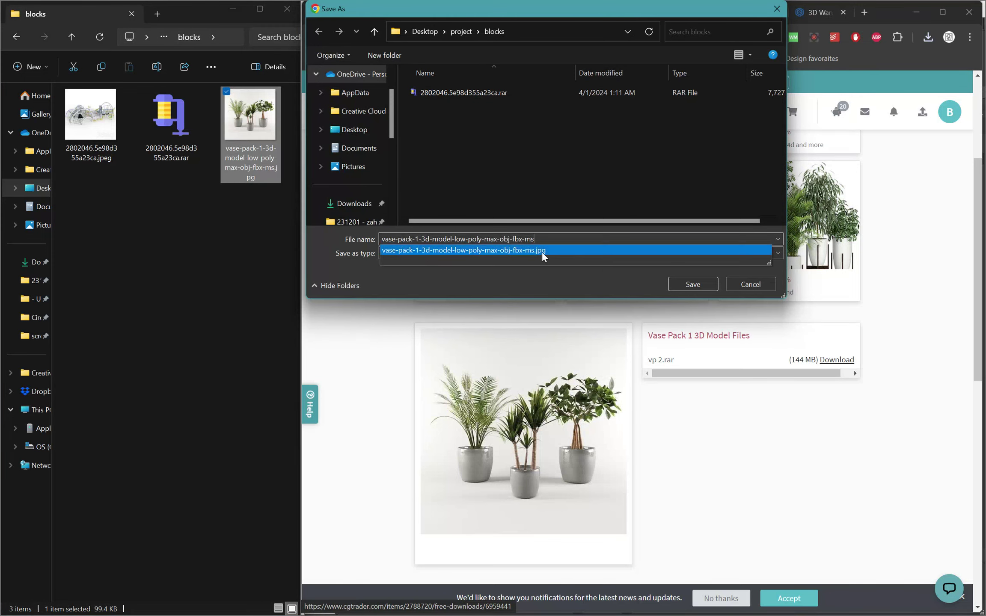
left_click(706, 286)
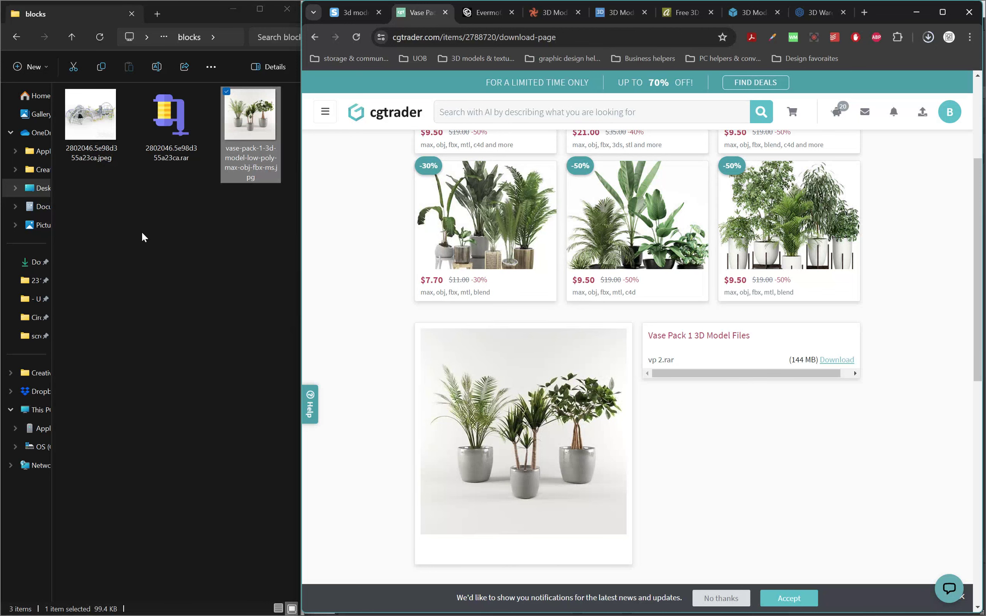
left_click(218, 262)
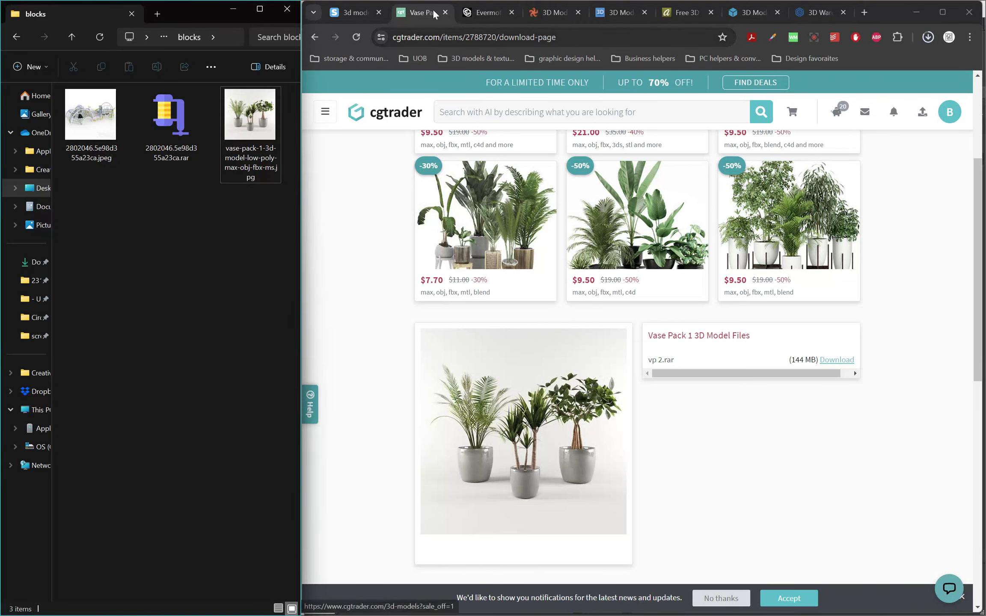
Switch to the Evermotion site, approve its update notifications, and bring up its login form.
left_click(487, 12)
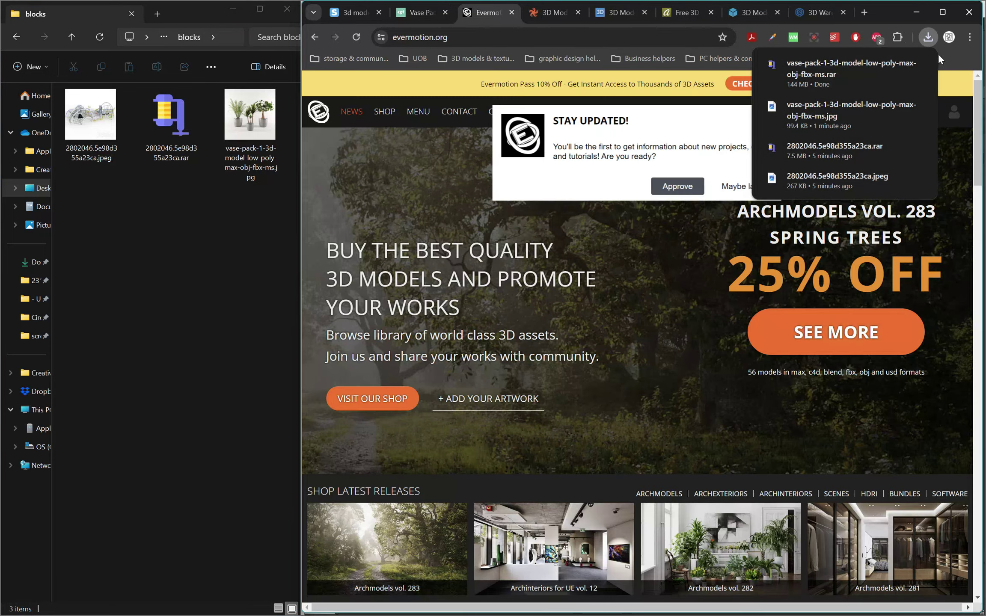
left_click(130, 356)
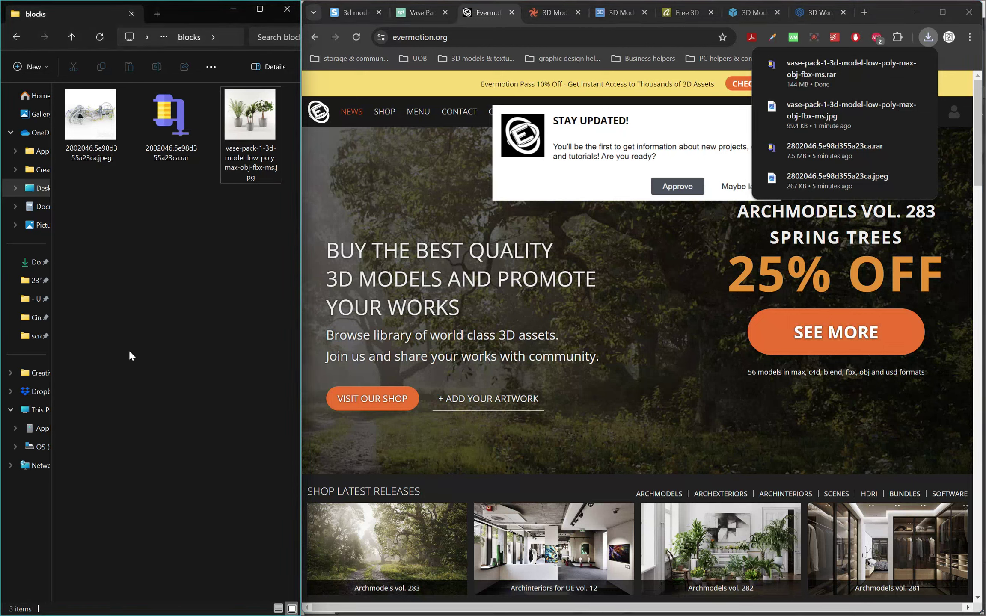
left_click(883, 13)
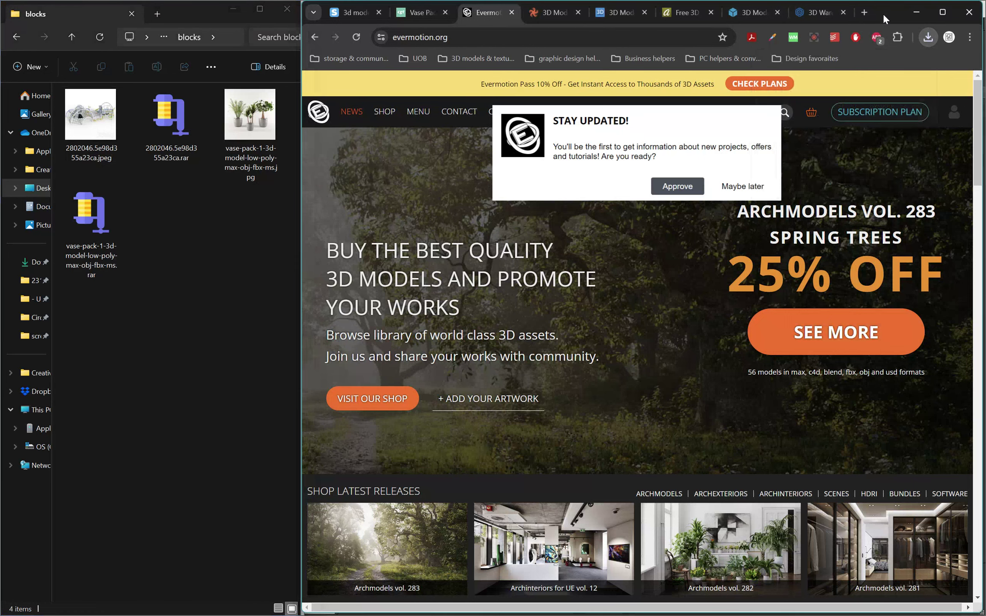
left_click(668, 188)
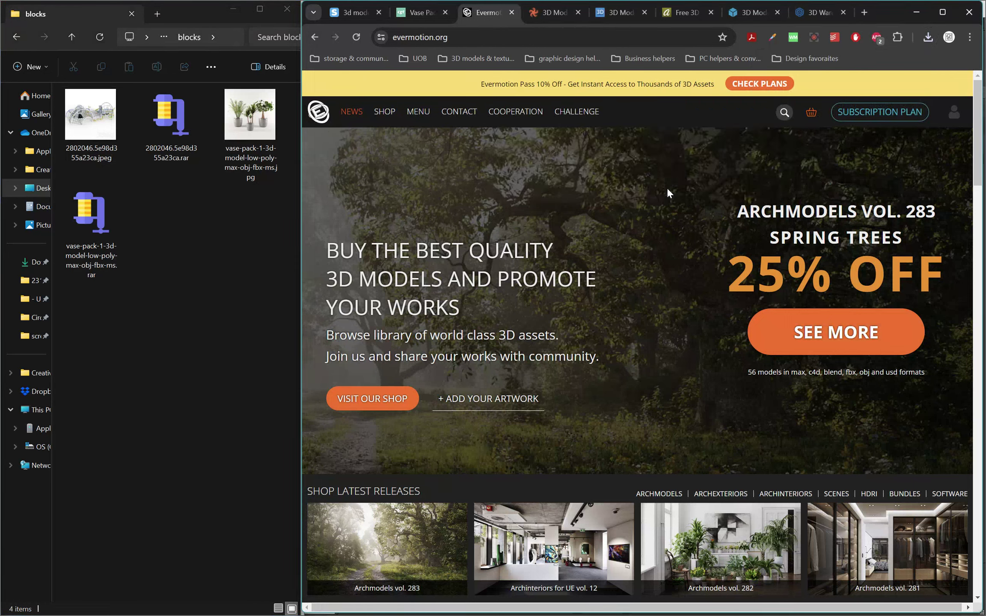
left_click(953, 115)
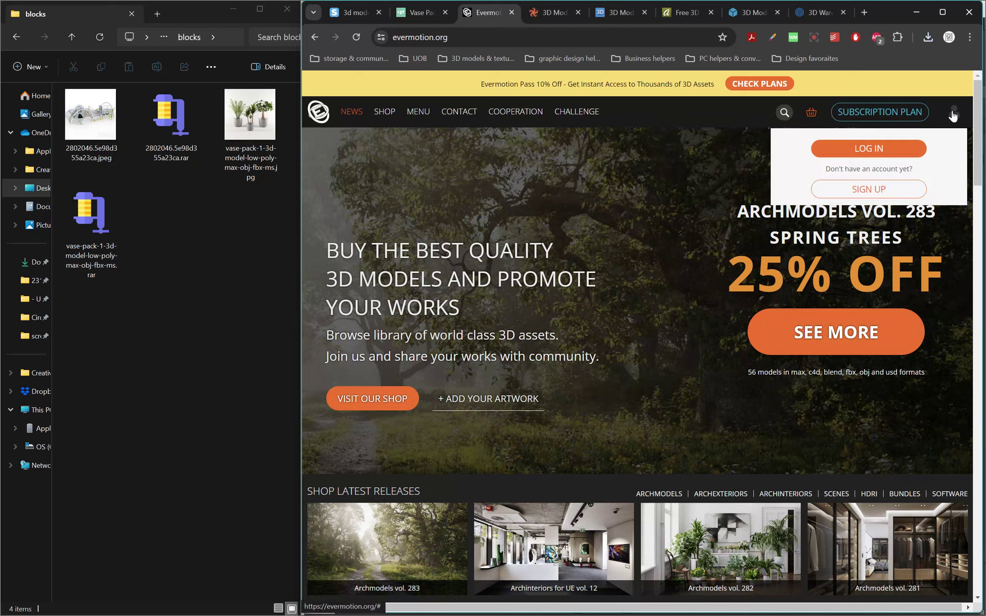
left_click(892, 149)
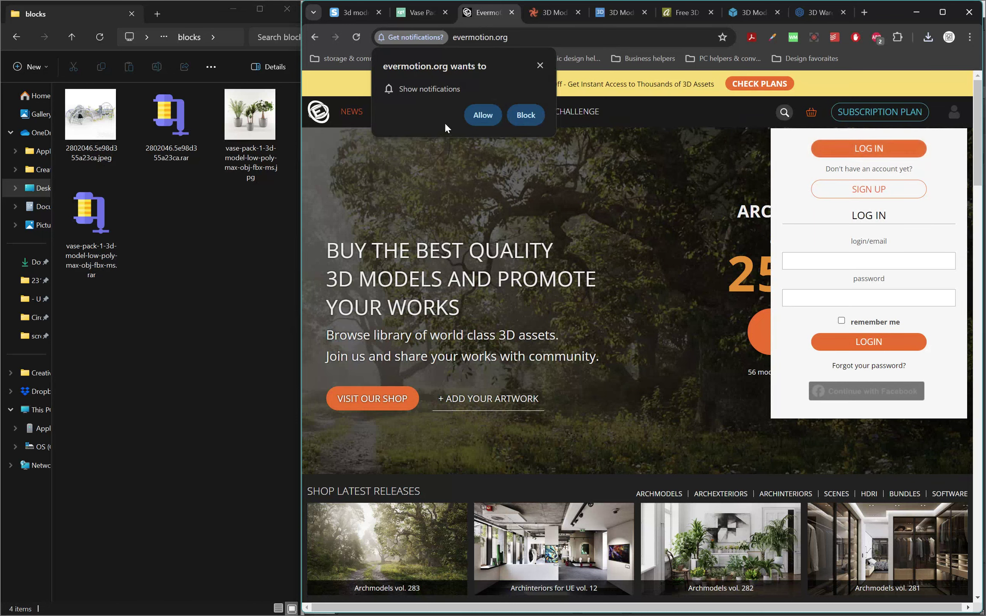
left_click(482, 115)
Try to log in to Evermotion with the account e-mail and password.
left_click(885, 260)
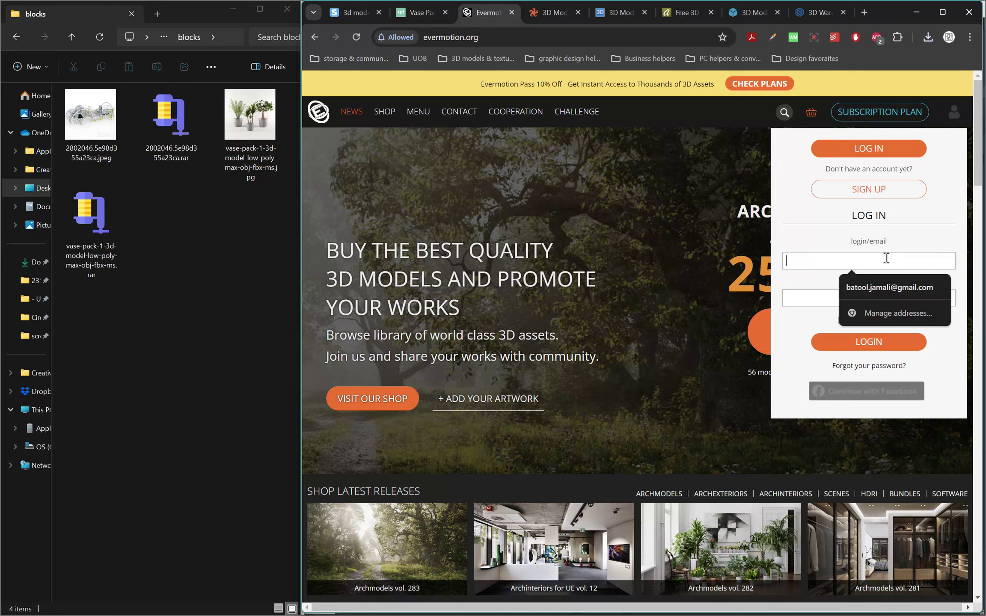
left_click(890, 284)
left_click(878, 299)
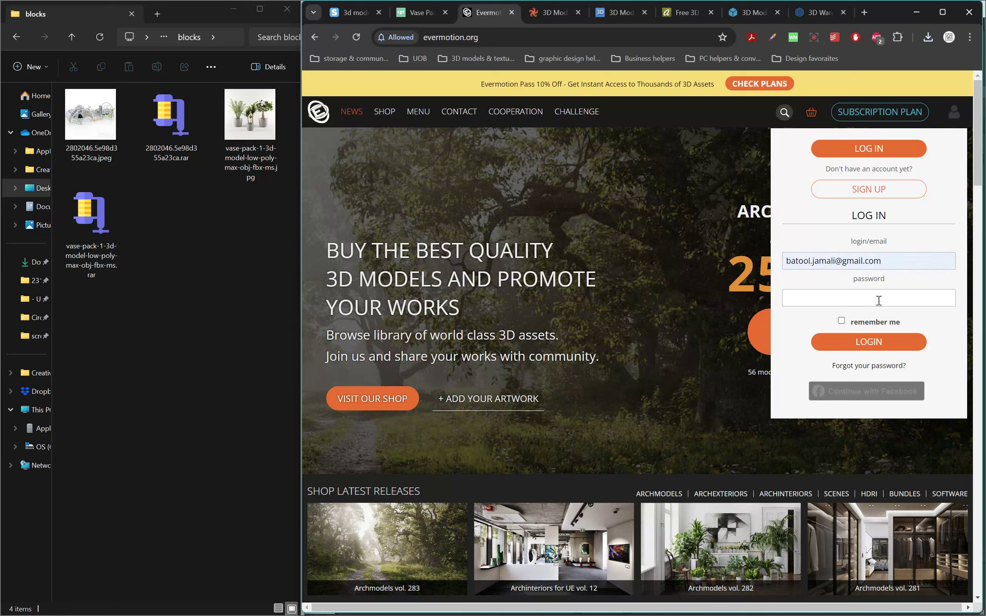
type("••••")
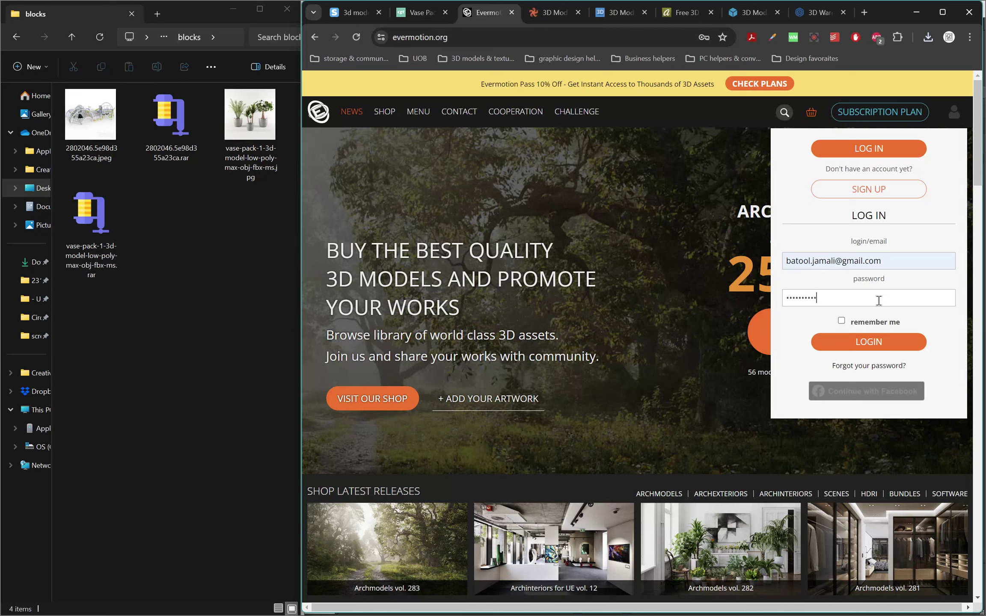
key("Return")
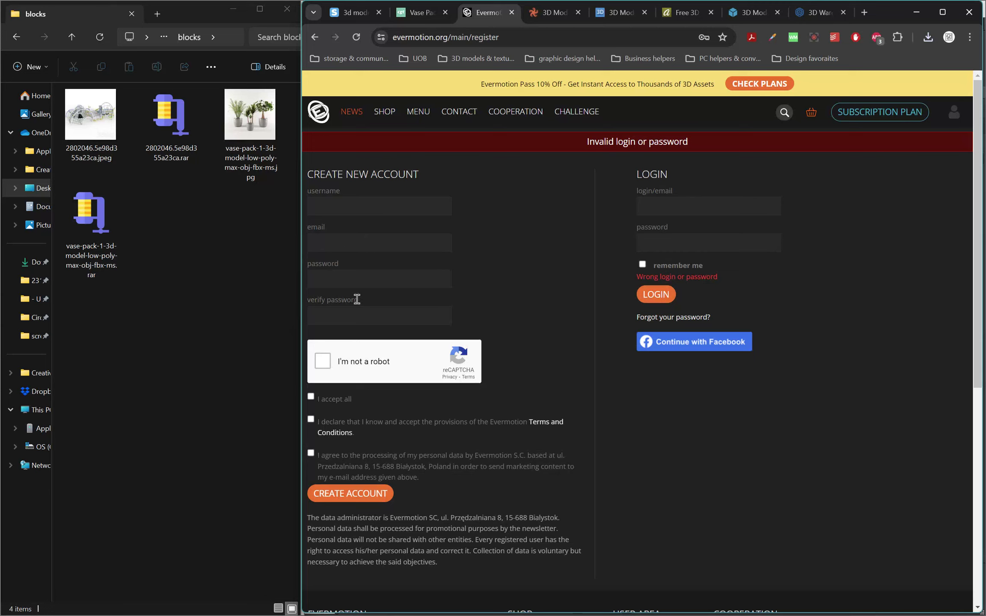
Try to log in through Facebook and start its account unlocking, then return to the Evermotion home page.
left_click(683, 351)
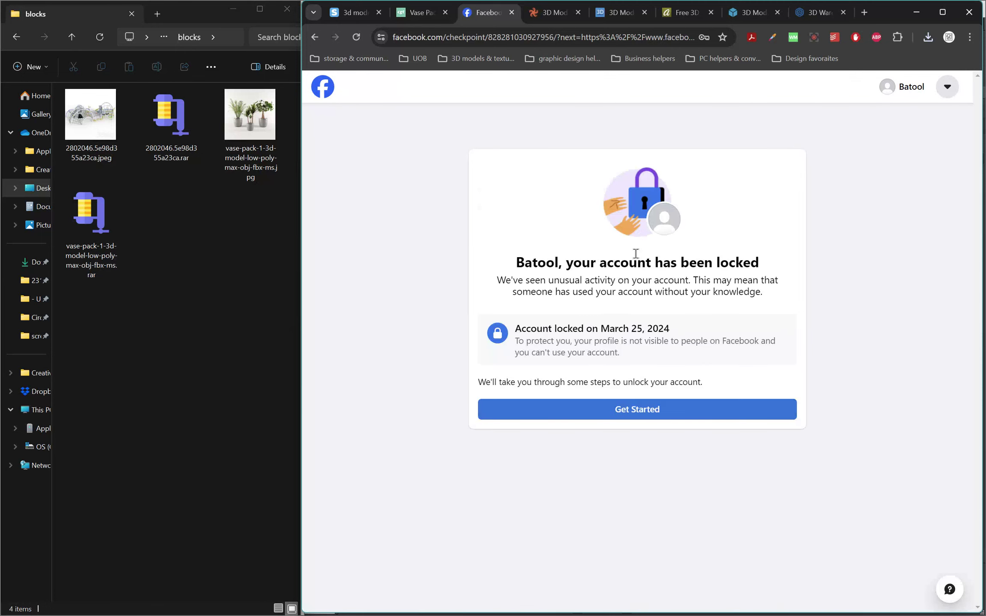
left_click(662, 405)
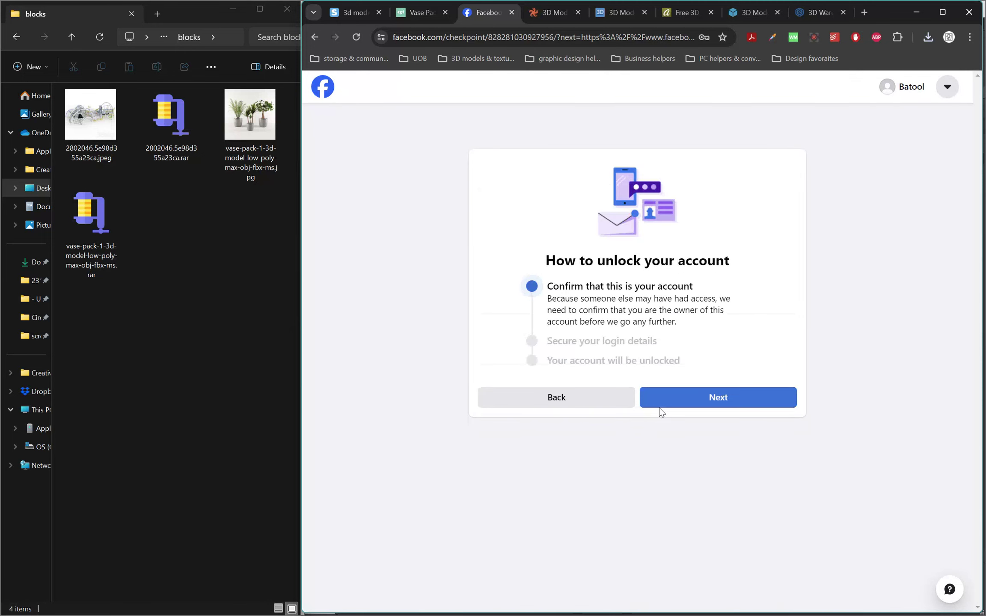
left_click(314, 37)
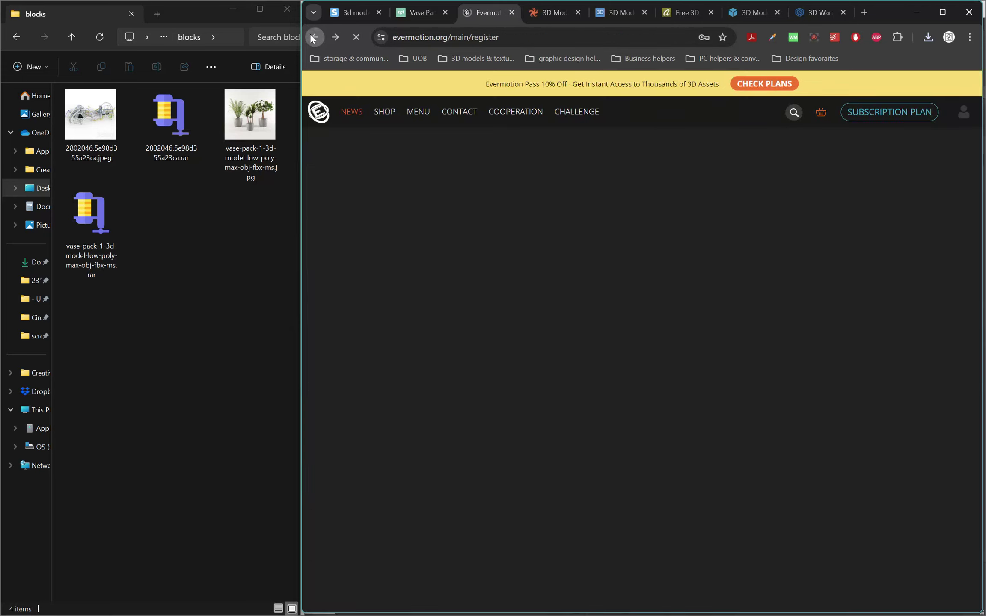
left_click(317, 36)
left_click(316, 36)
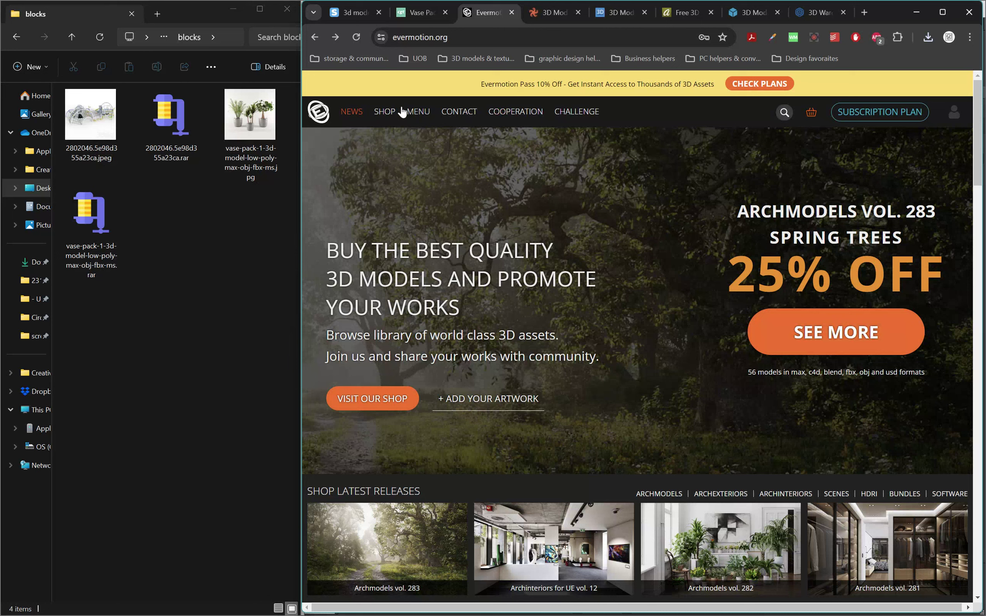
Open the Evermotion shop and go to its Free Products category.
left_click(385, 117)
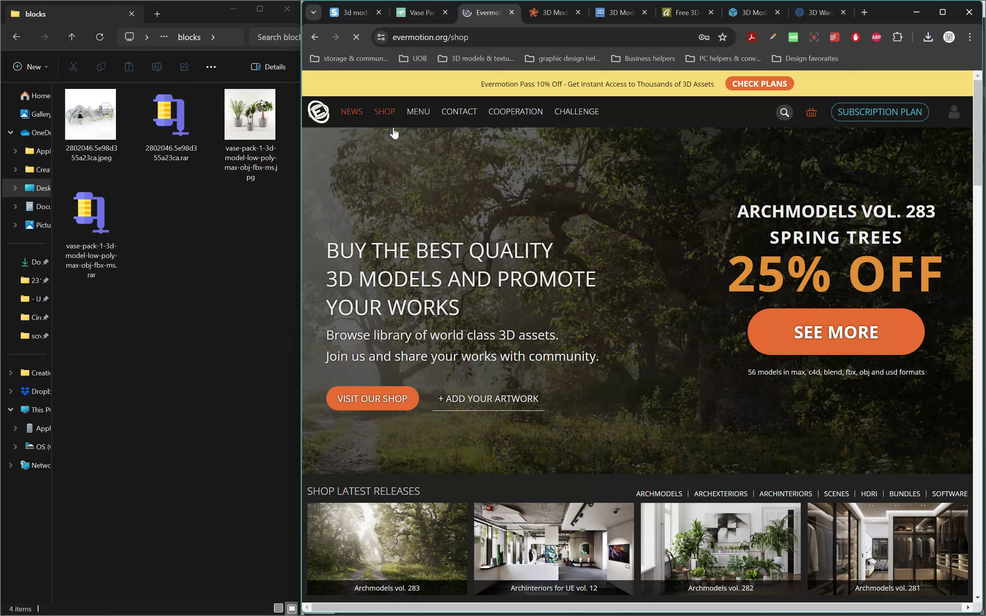
scroll(603, 326, "down", 4)
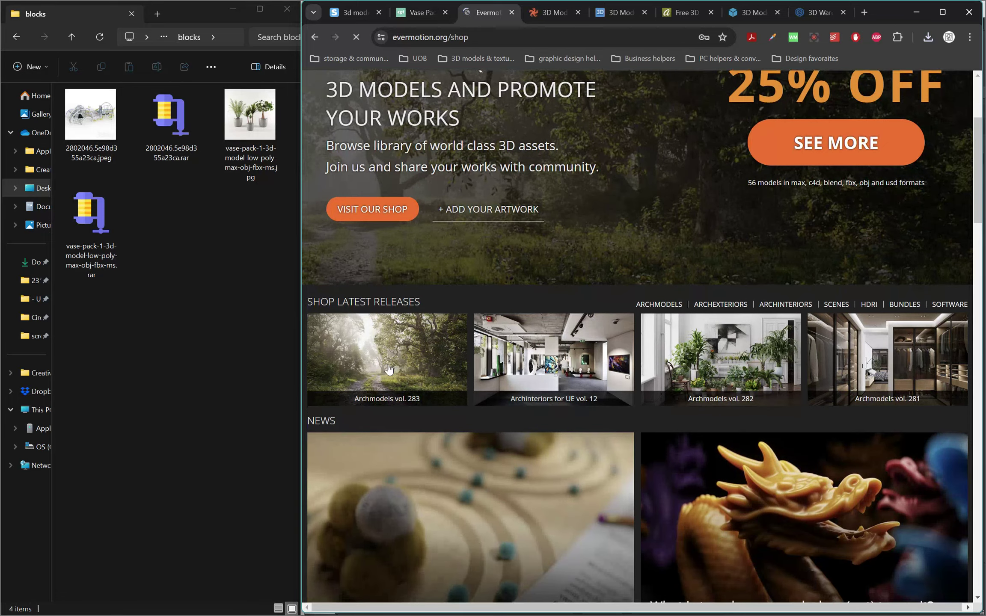
scroll(706, 370, "down", 13)
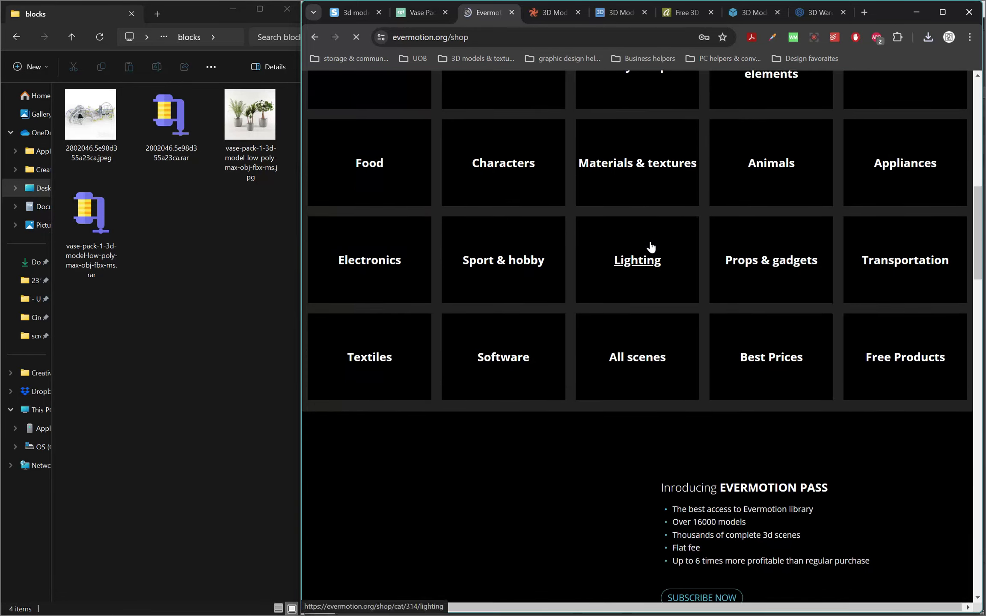
scroll(651, 247, "up", 3)
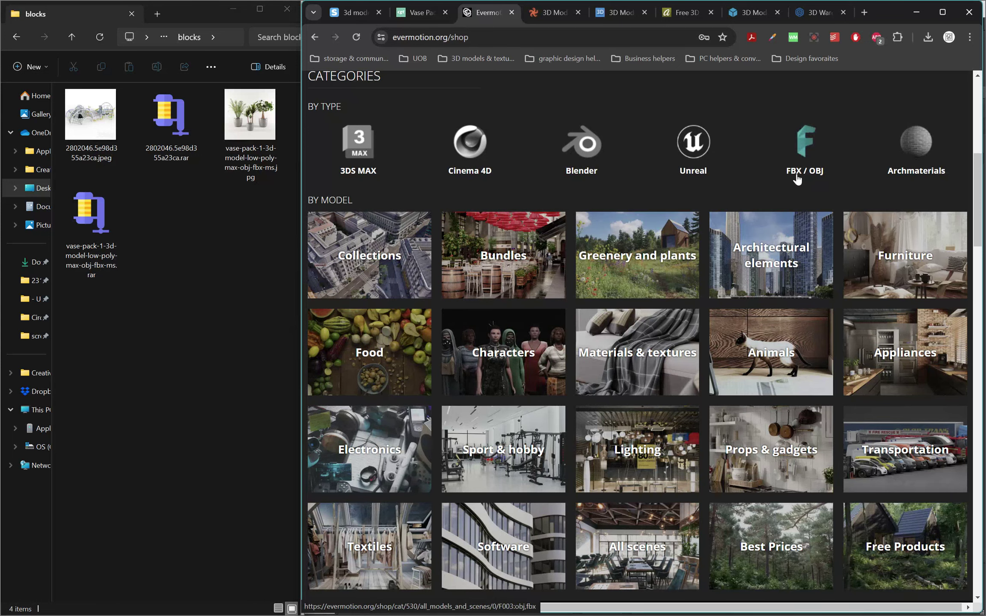
scroll(922, 484, "down", 3)
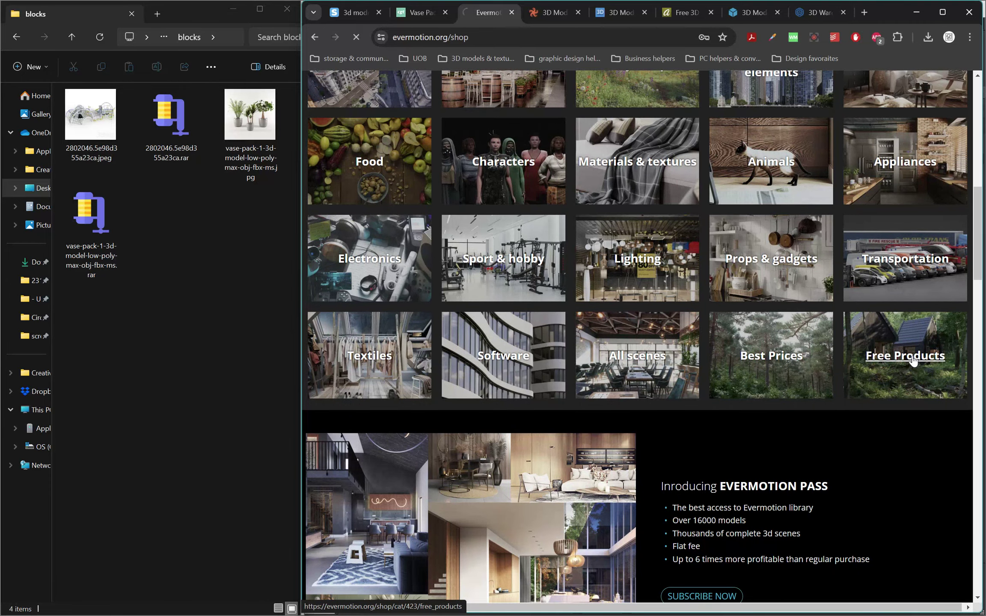
left_click(913, 359)
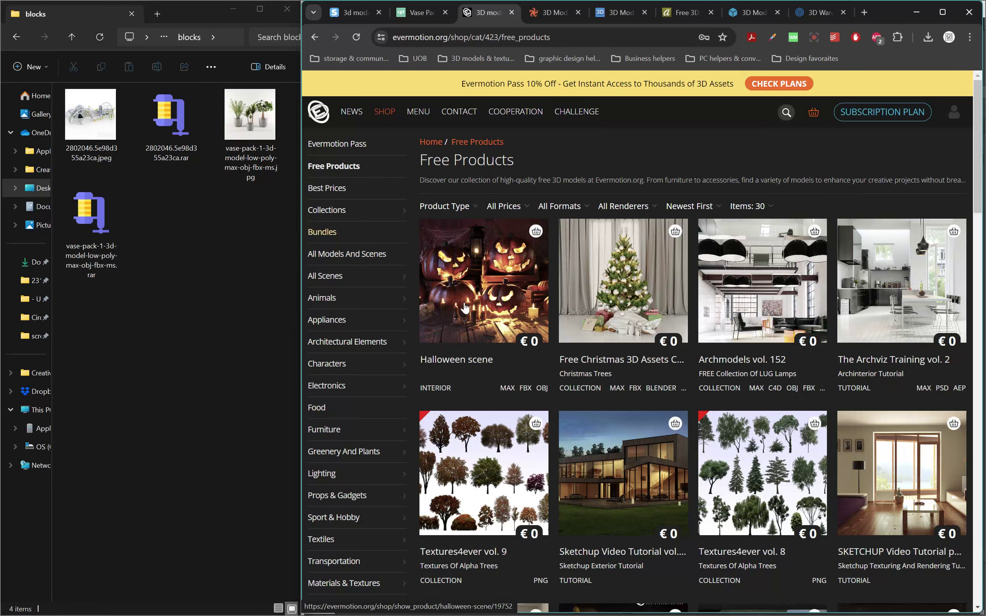
Add the free product The Archviz Training vol. 2 to the cart and check the cart.
scroll(894, 189, "down", 3)
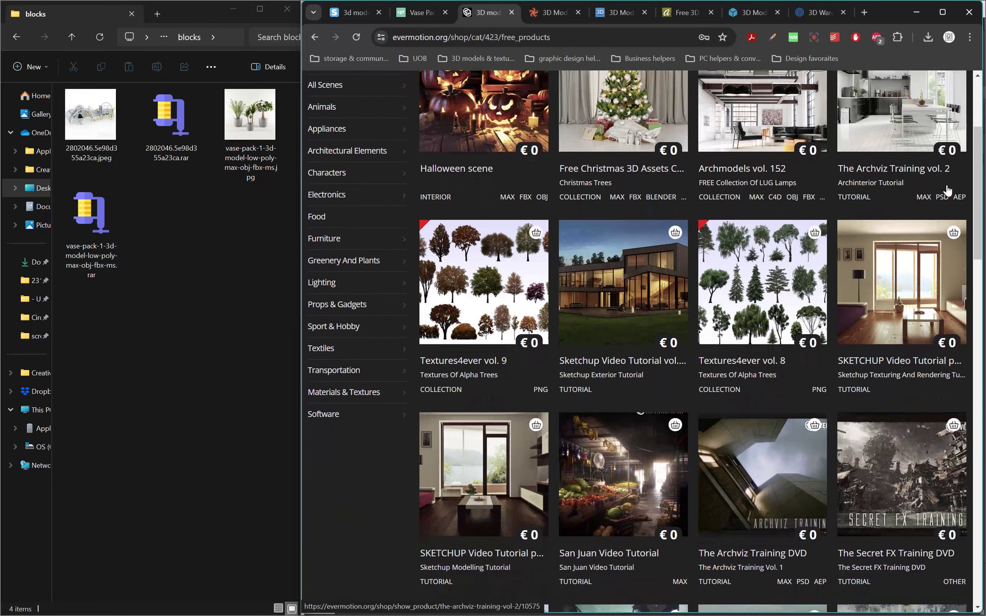
scroll(943, 181, "up", 3)
left_click(904, 279)
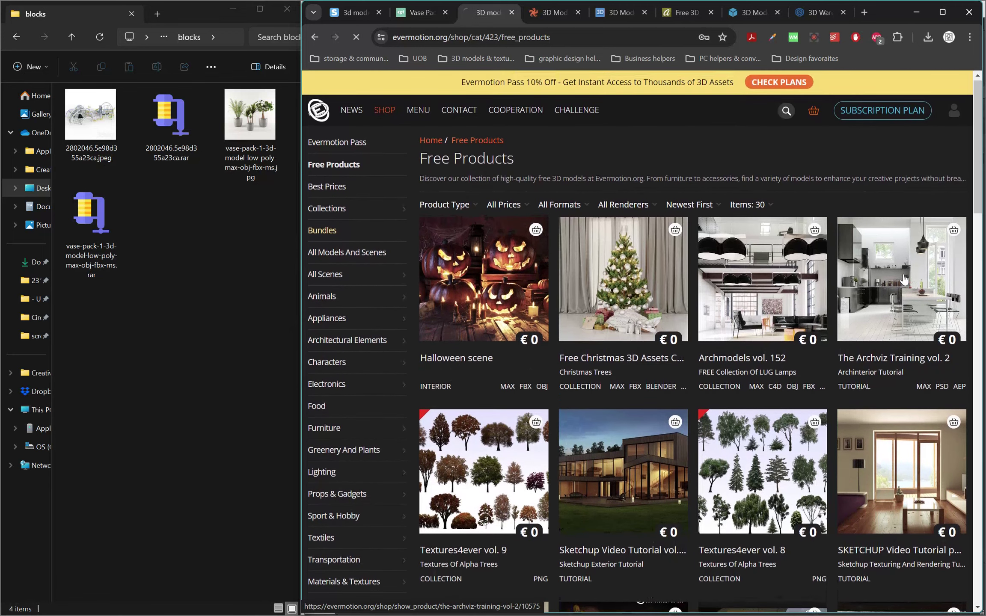
left_click(957, 235)
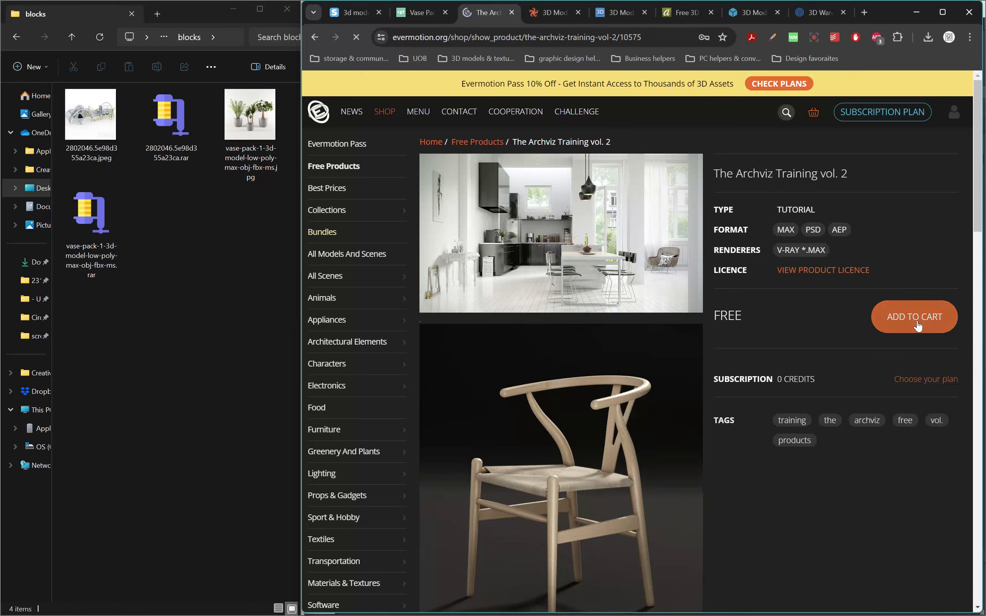
left_click(917, 326)
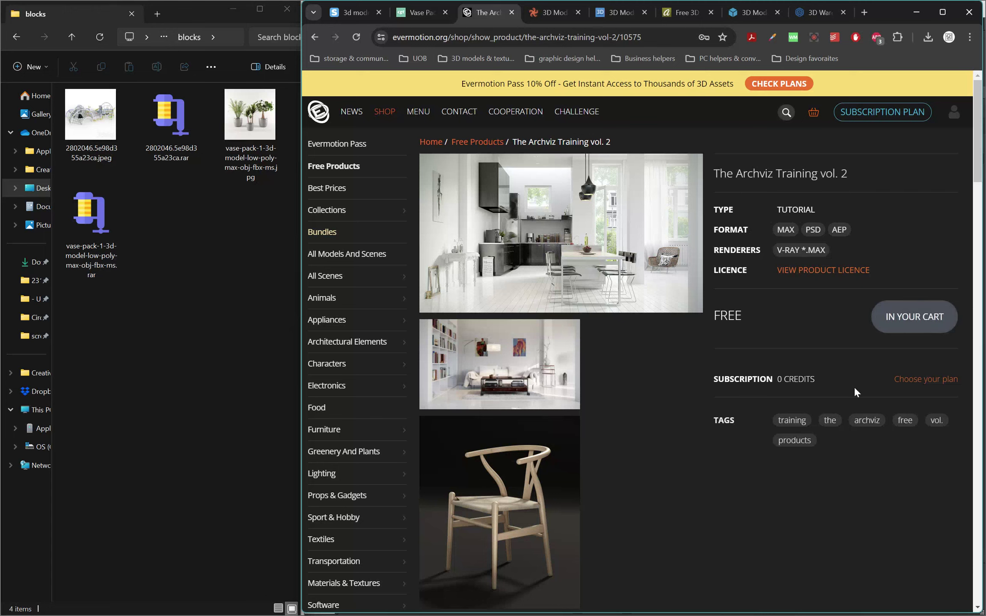
left_click(812, 112)
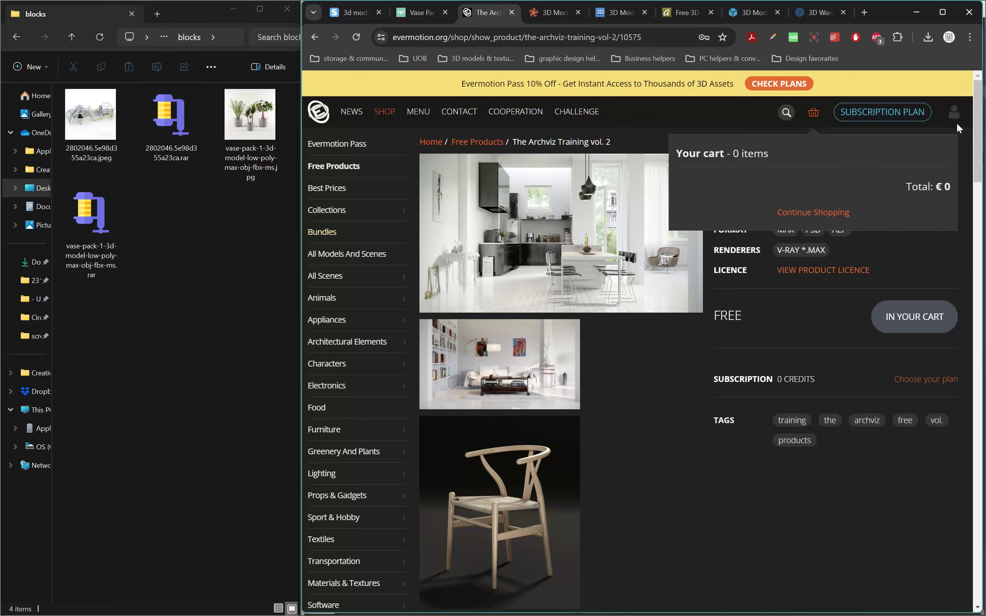
left_click(815, 322)
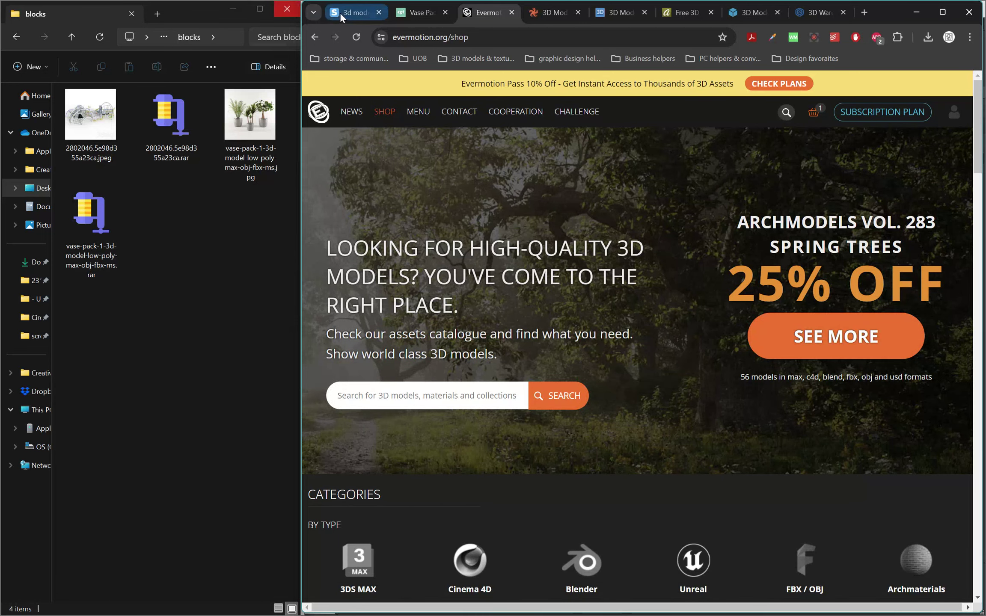
Open the shop's Collections category and browse the 3D model collections and their formats.
scroll(552, 199, "down", 8)
scroll(552, 203, "down", 4)
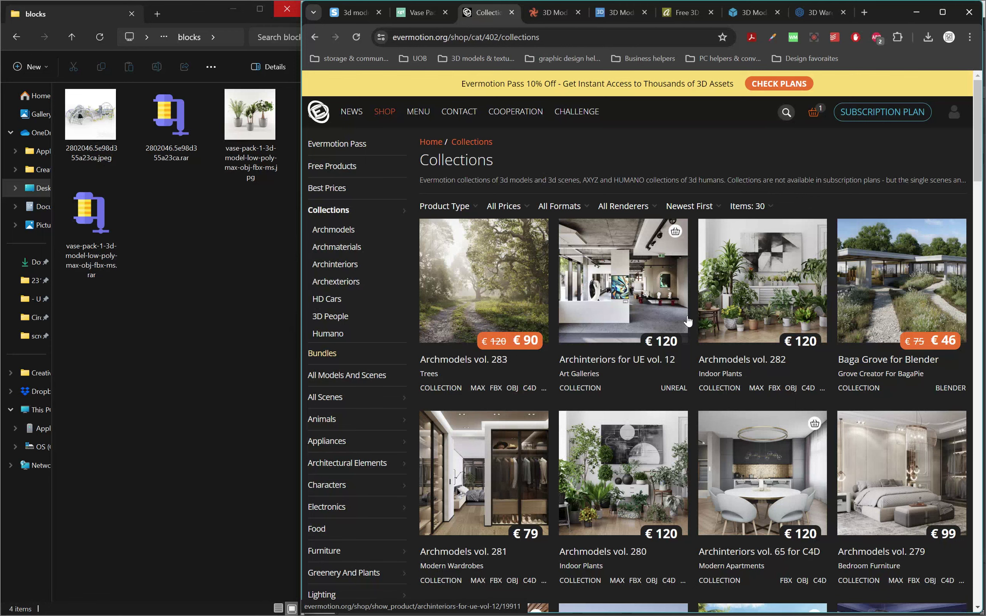
scroll(688, 316, "down", 5)
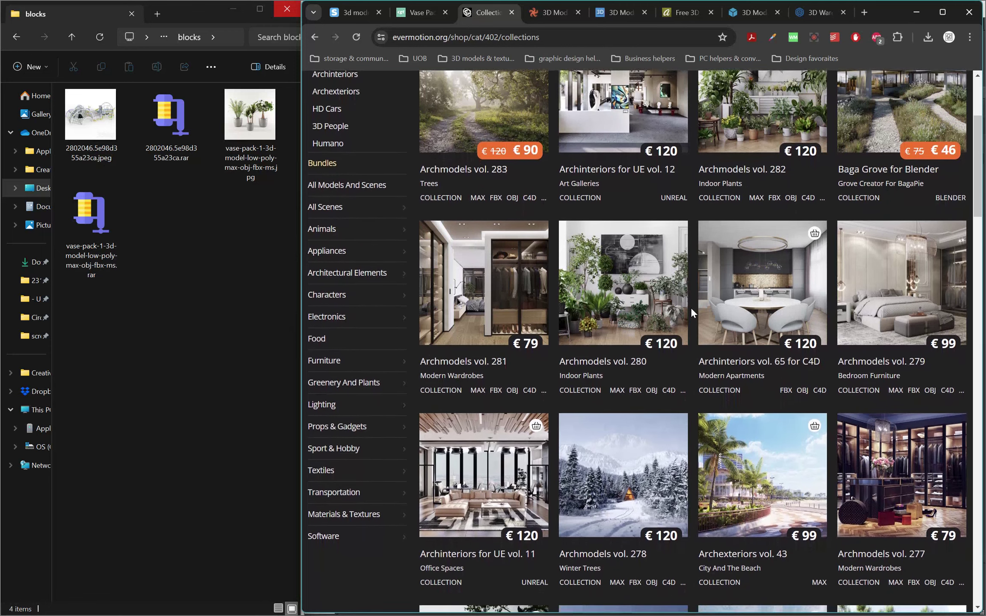
Open the Archmodels vol. 277 collection and preview its furniture set 3 AM277.
scroll(691, 307, "down", 3)
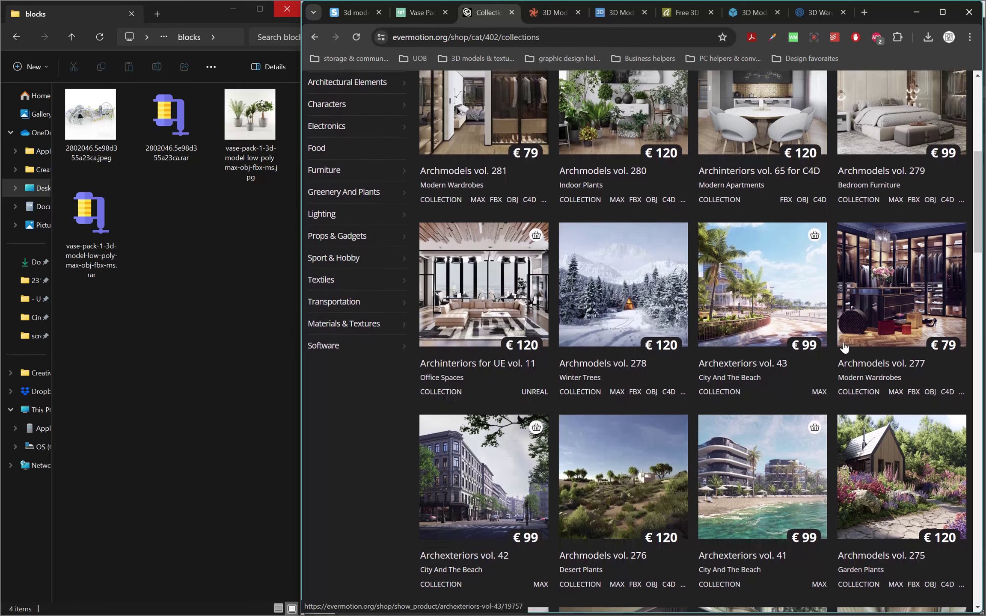
left_click(869, 364)
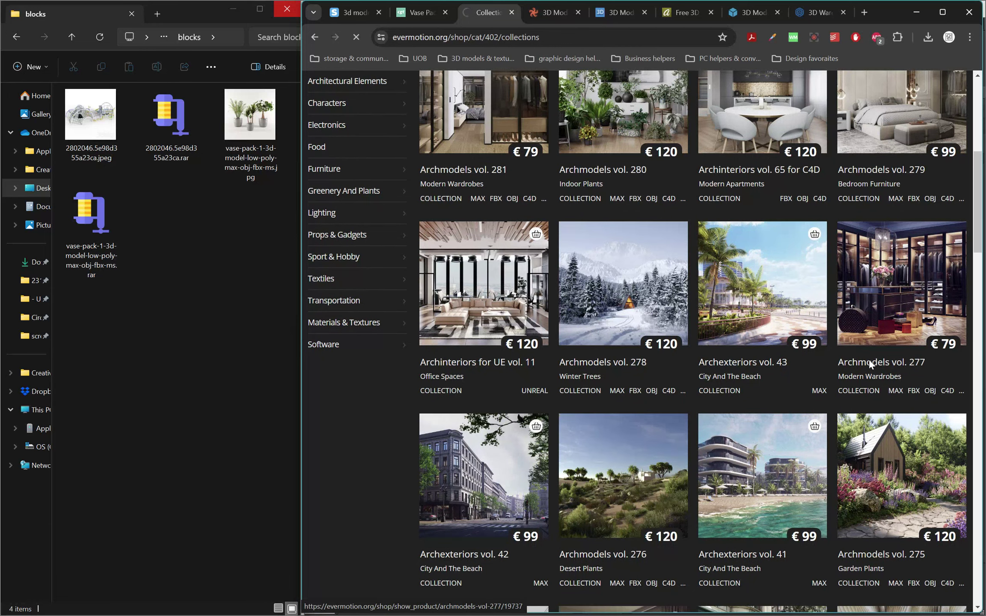
scroll(619, 274, "down", 2)
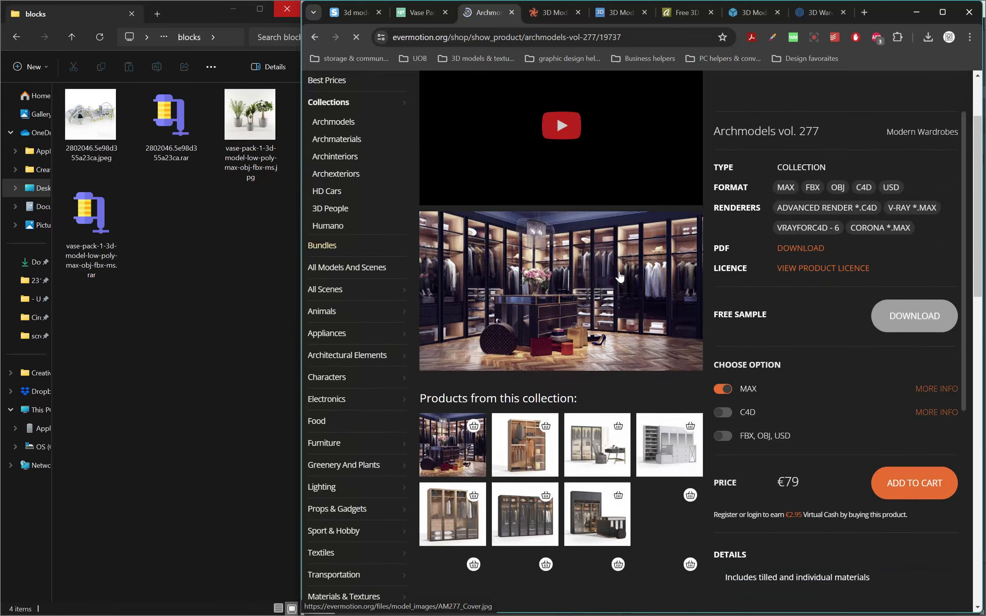
scroll(619, 276, "down", 2)
left_click(588, 365)
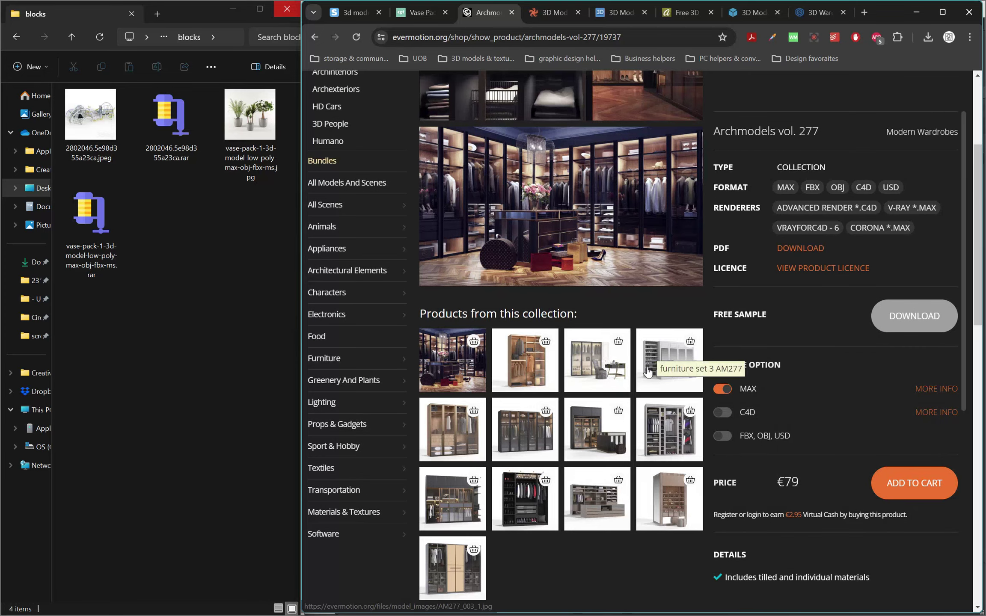
left_click(655, 365)
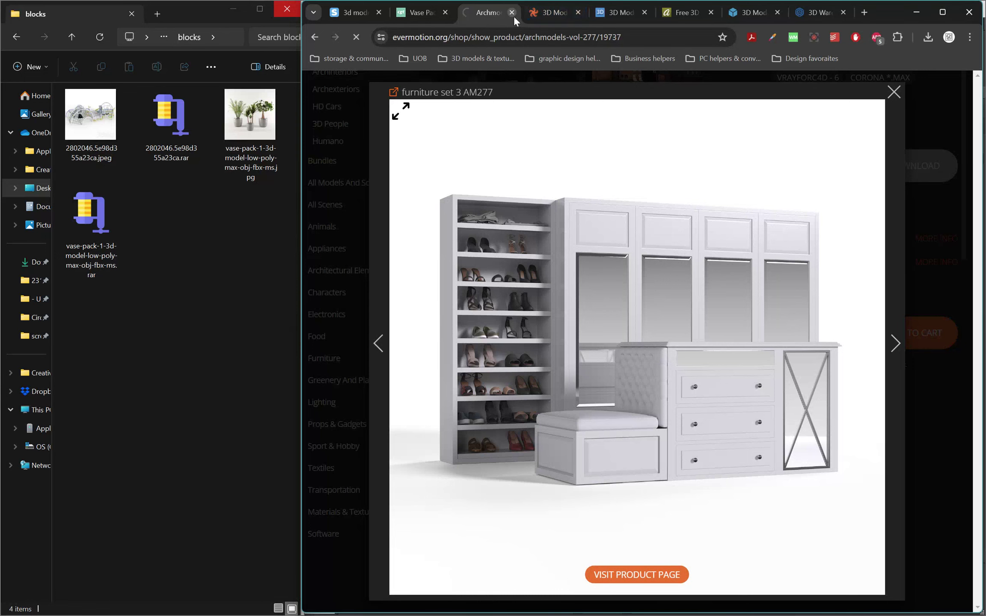
Switch to the TurboSquid site and look over the formats and model categories on its home page.
left_click(537, 11)
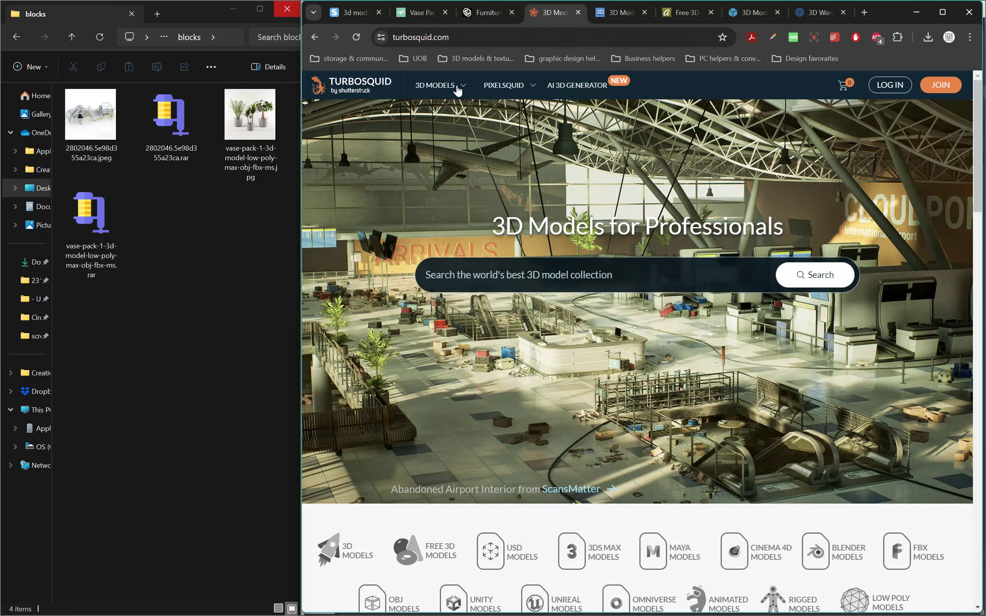
mouse_move(462, 90)
scroll(584, 274, "down", 9)
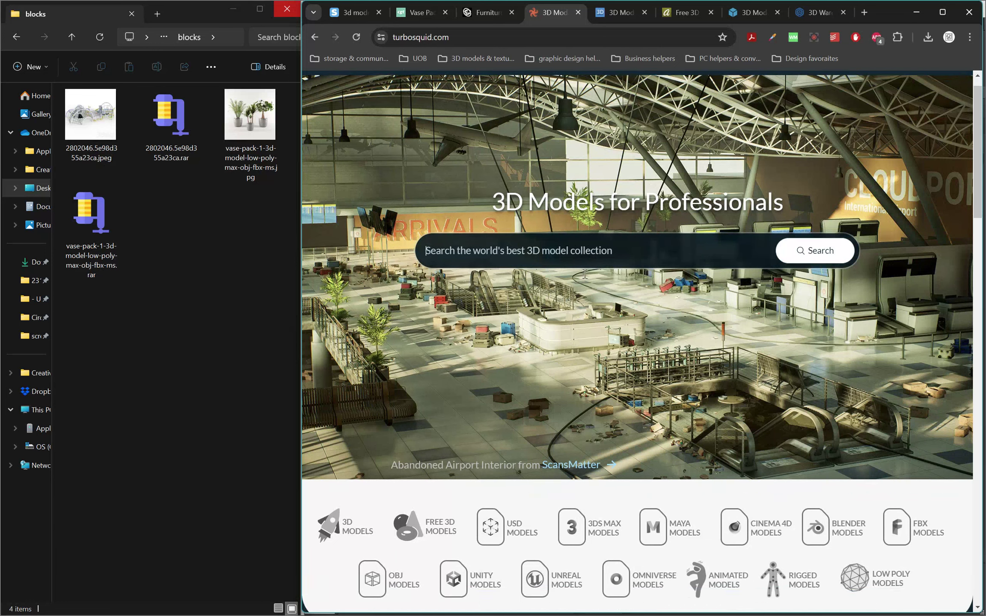
scroll(549, 339, "down", 12)
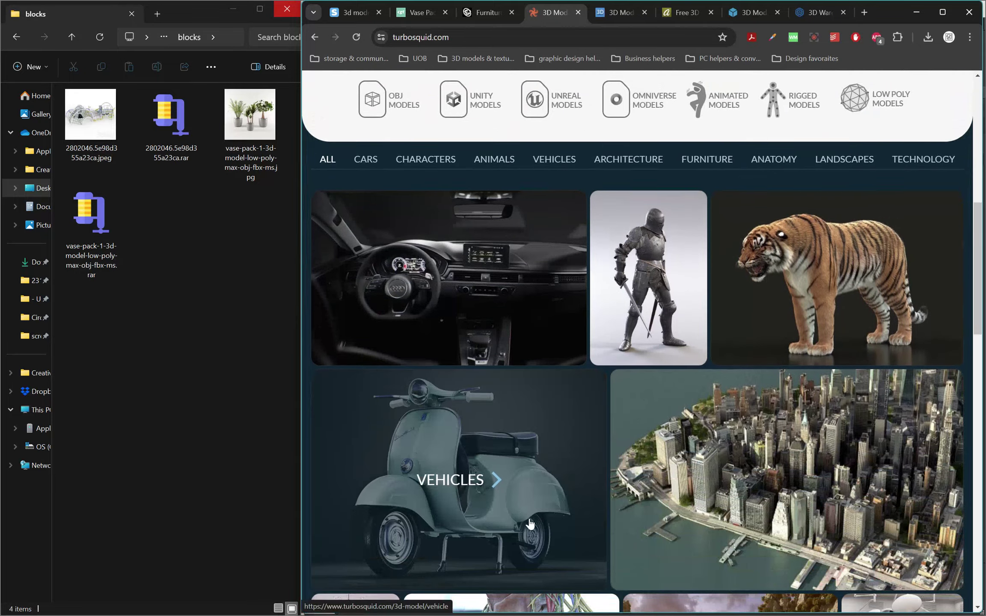
scroll(625, 511, "up", 20)
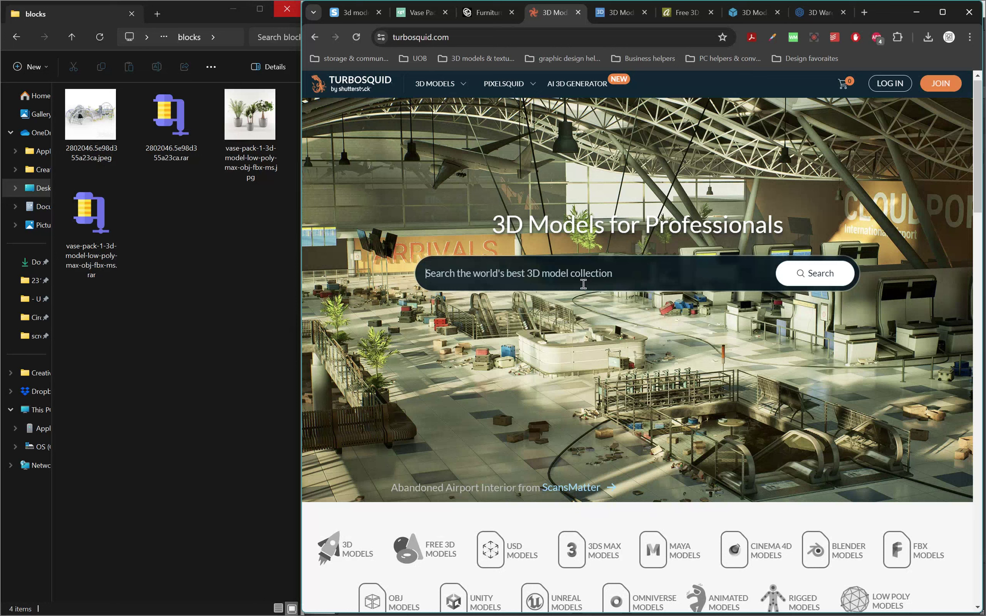
Search TurboSquid for "pendant" and filter the results to free models in .max - 3ds Max format.
type("pendant")
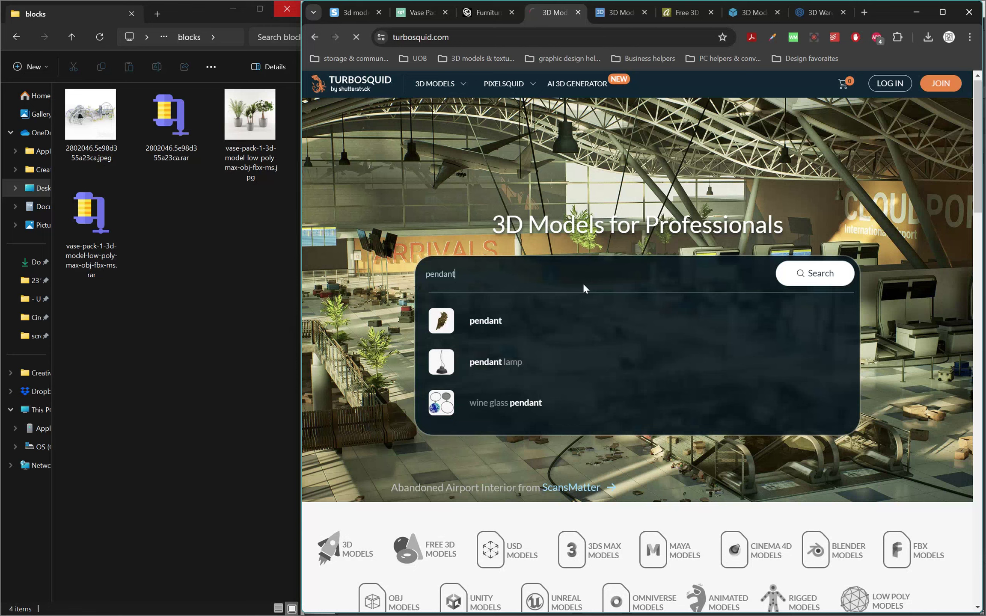
key("Return")
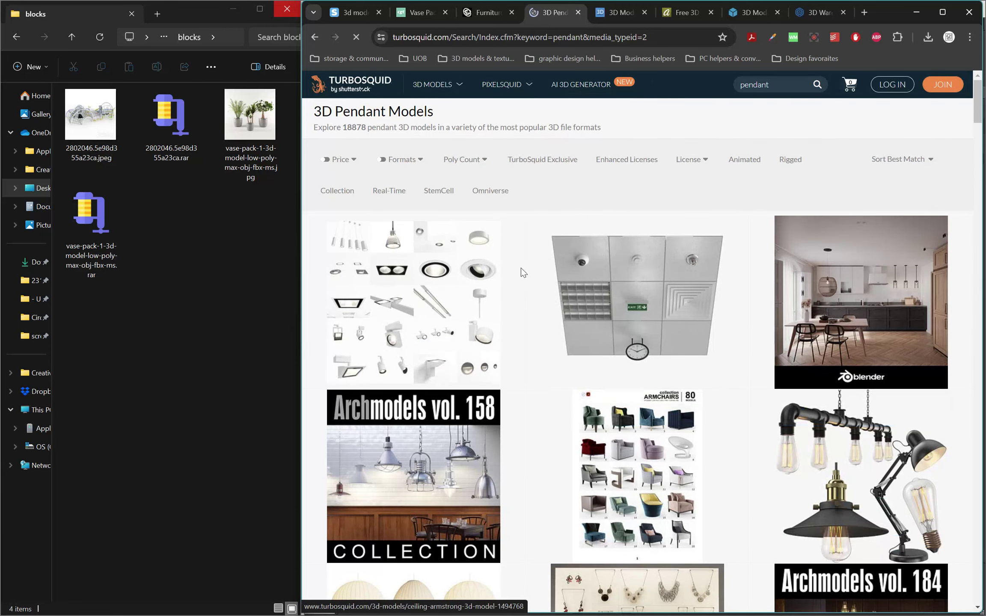
left_click(340, 160)
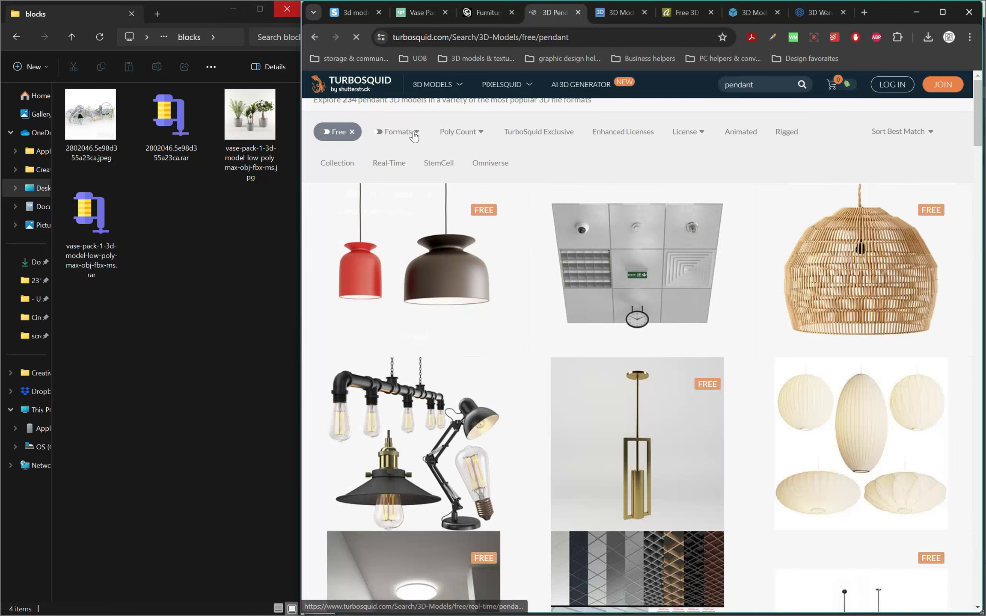
left_click(417, 161)
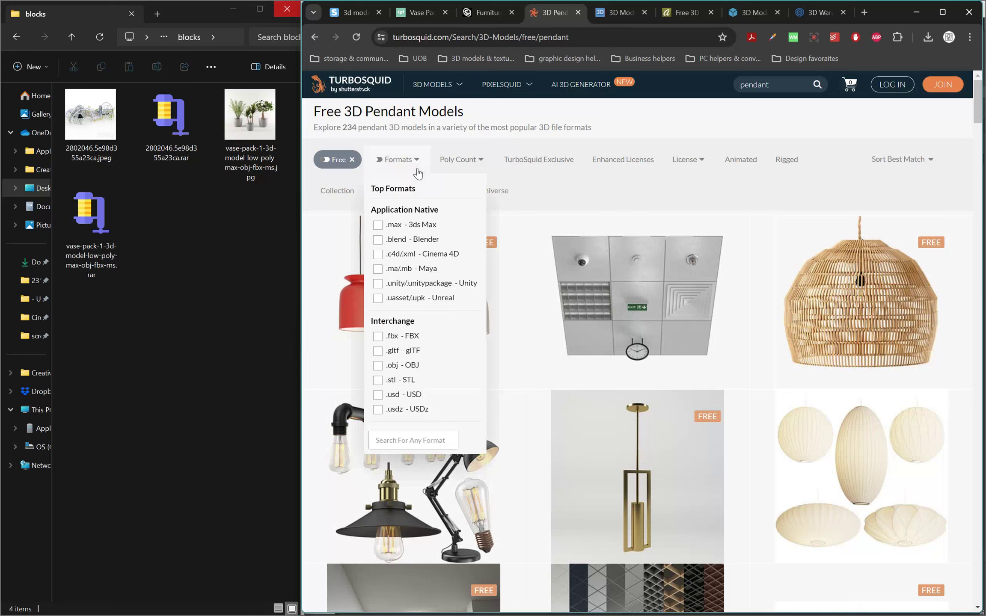
left_click(384, 227)
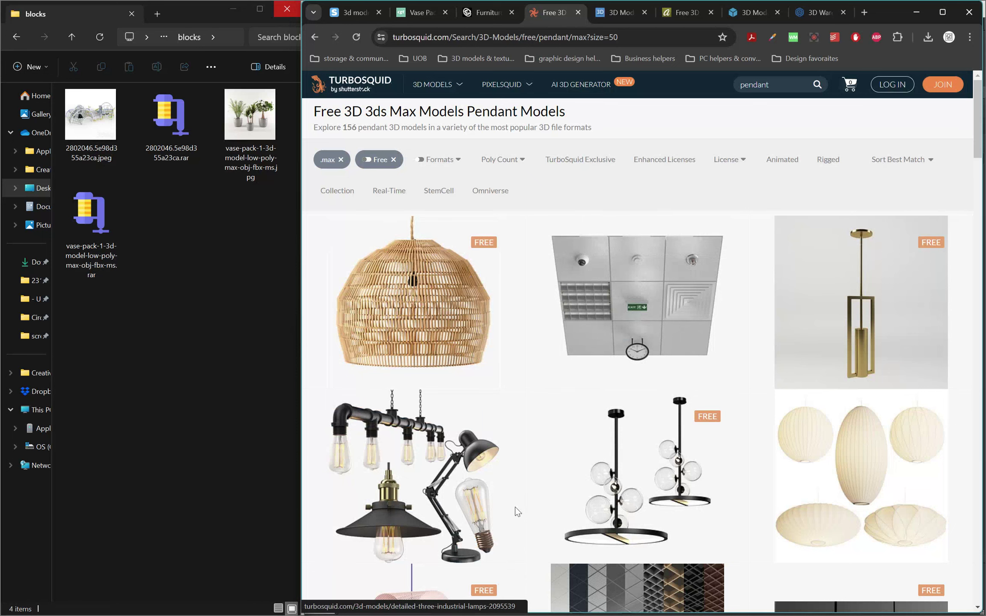
Choose the free Couleur Locale Namar Roped pendant model and try to log in with the account e-mail and password.
mouse_move(453, 345)
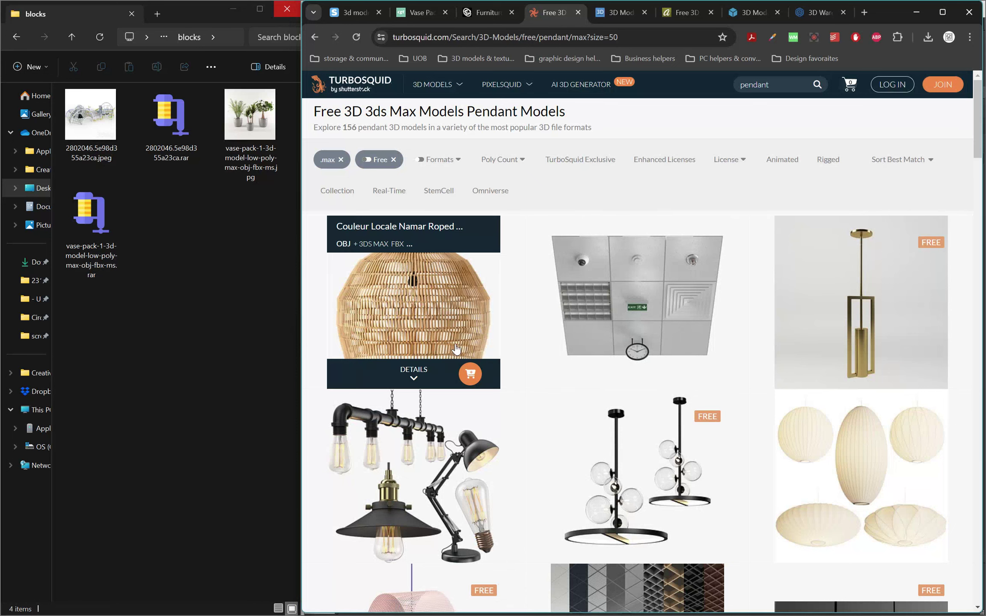
left_click(442, 307)
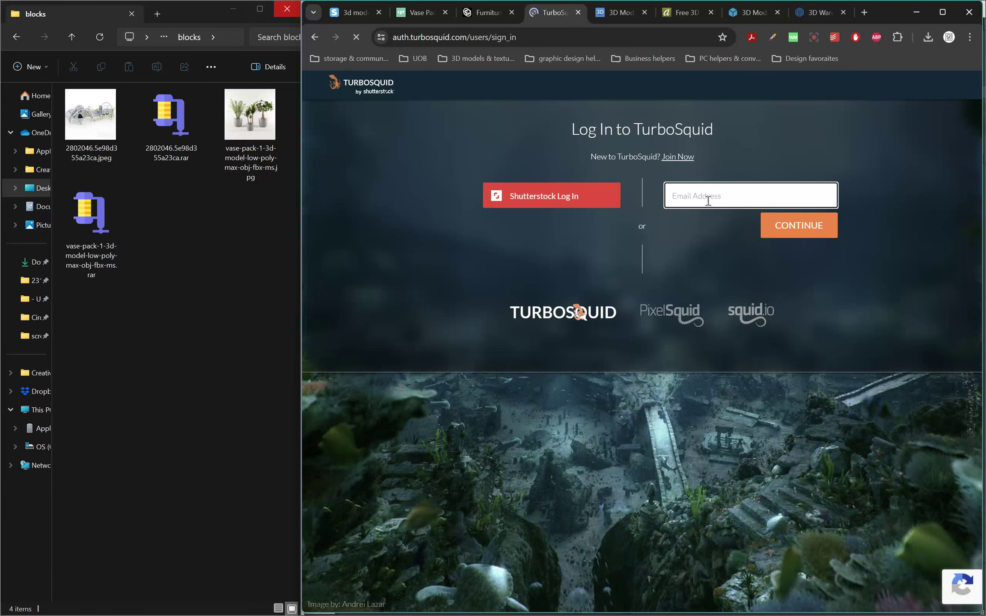
left_click(707, 201)
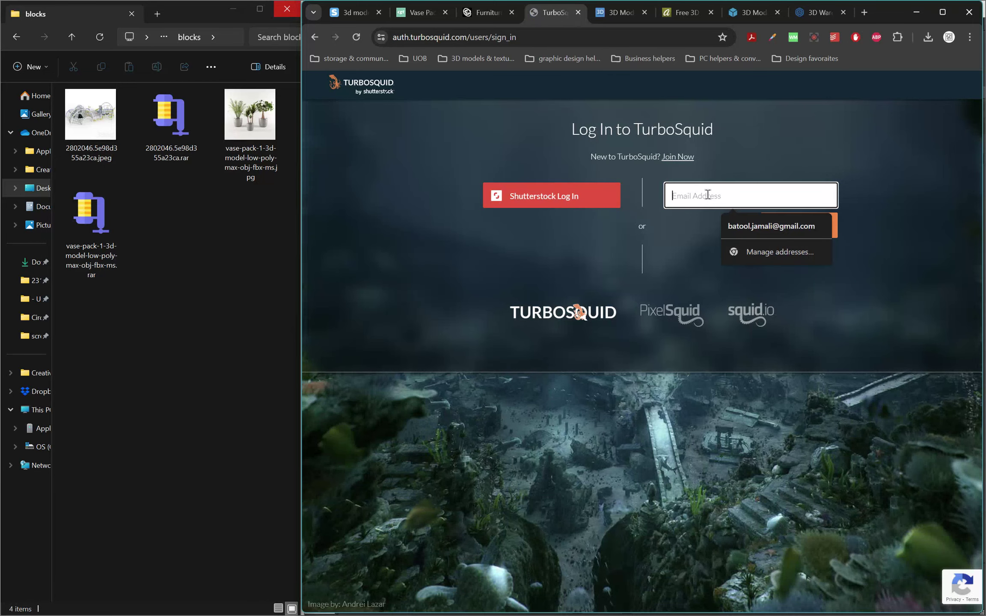
left_click(752, 223)
left_click(820, 232)
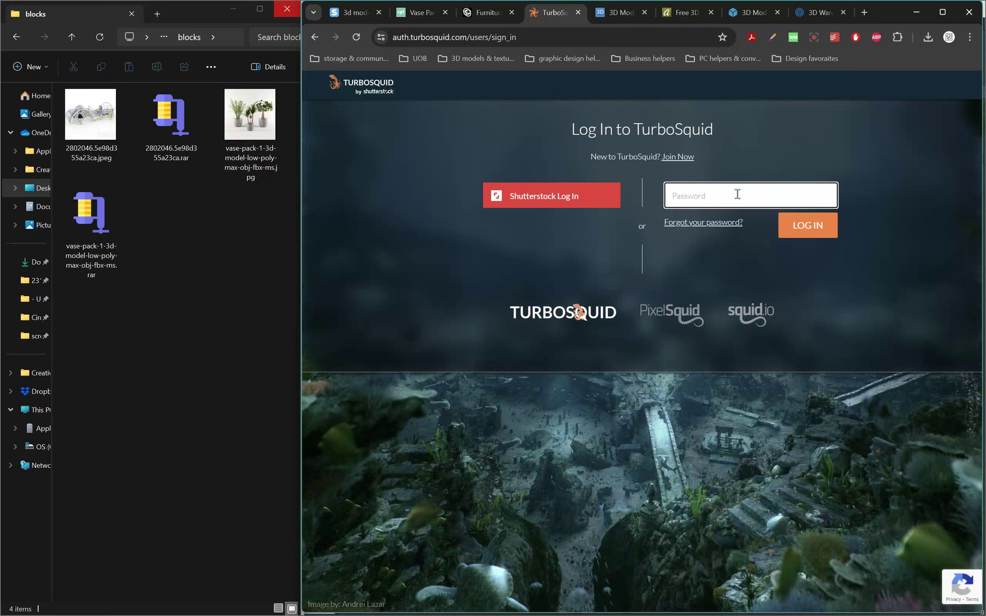
type("•")
key("Return")
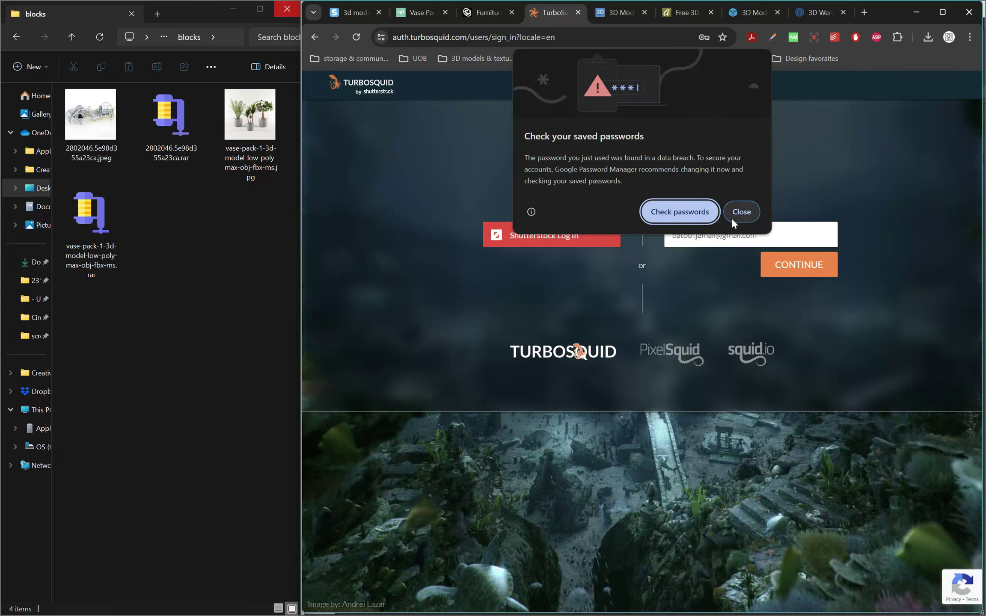
left_click(731, 219)
left_click(657, 211)
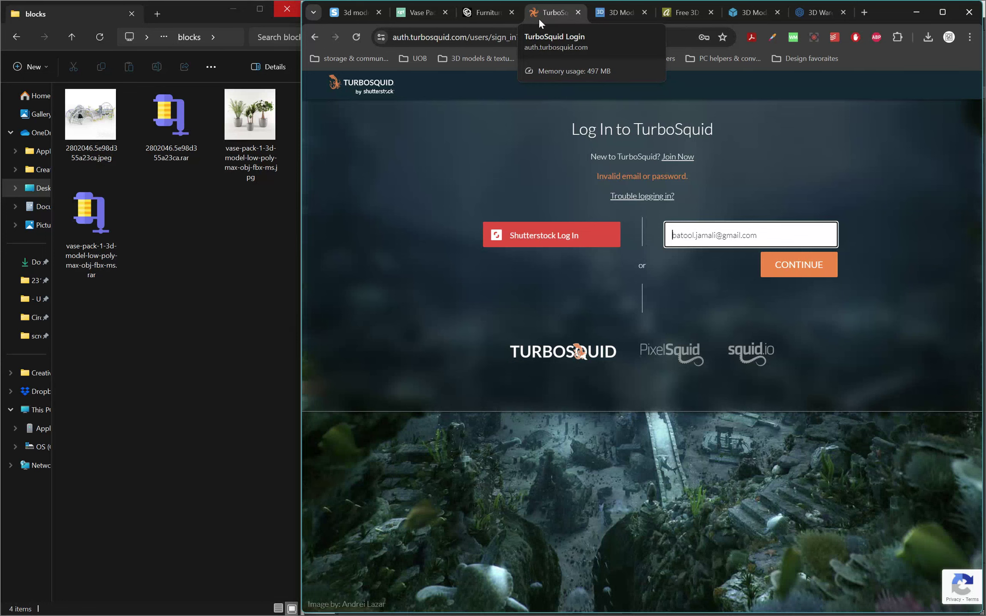
Switch to the Free3D site, open its free architecture models and browse their formats and prices.
left_click(612, 12)
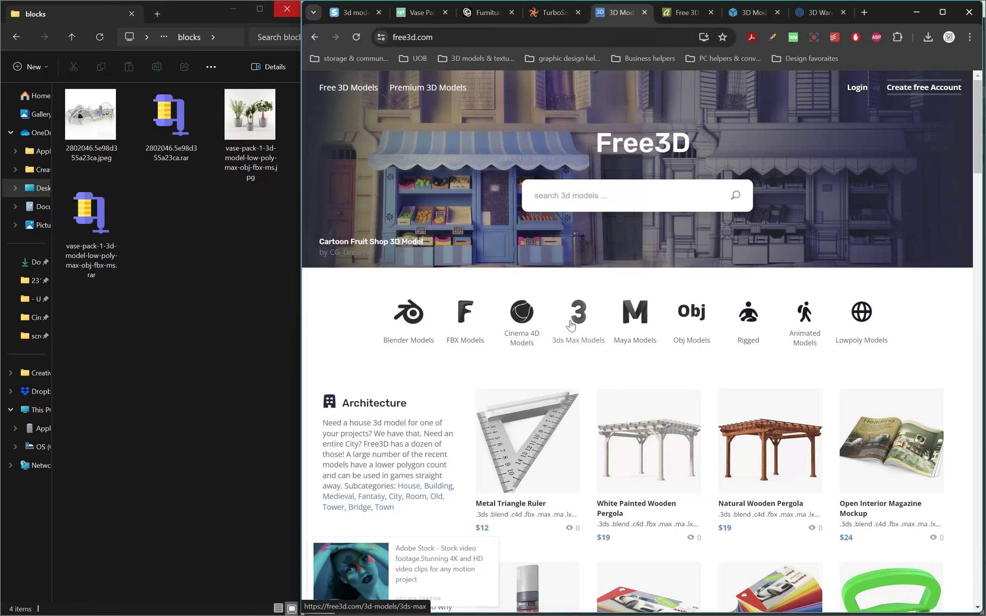
left_click(590, 323)
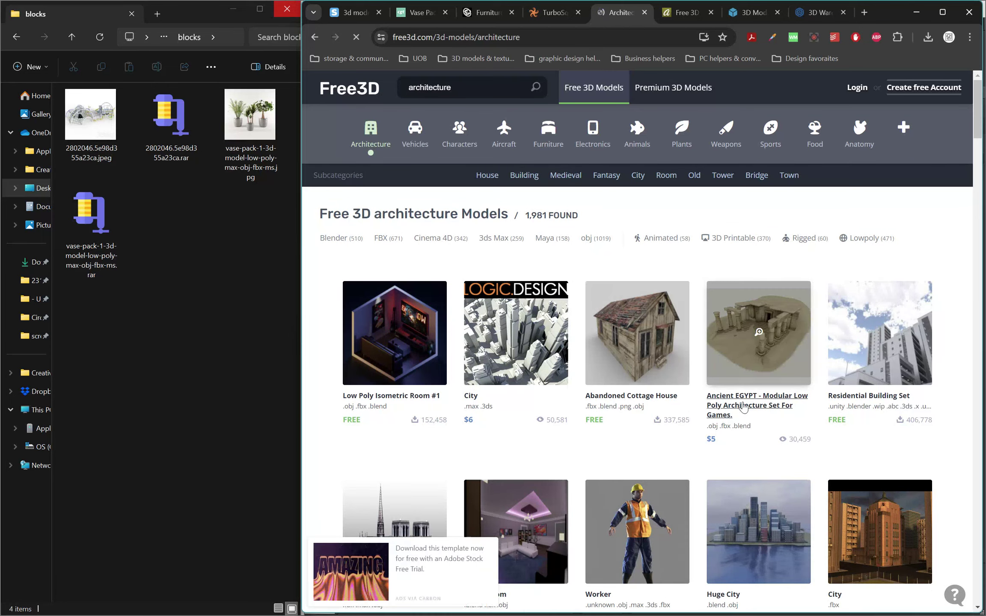
scroll(711, 316, "down", 4)
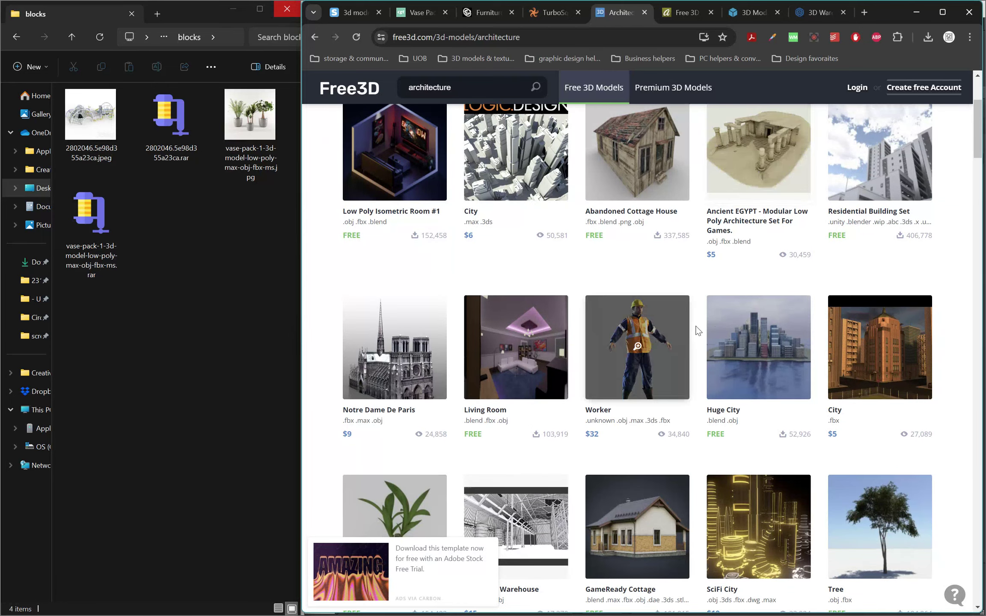
scroll(609, 454, "down", 4)
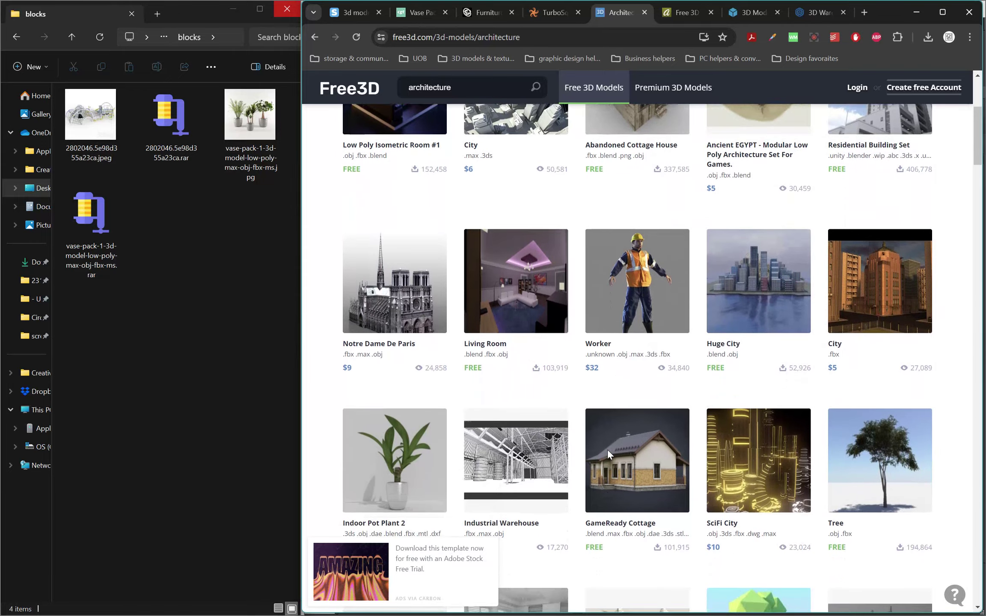
scroll(609, 455, "down", 4)
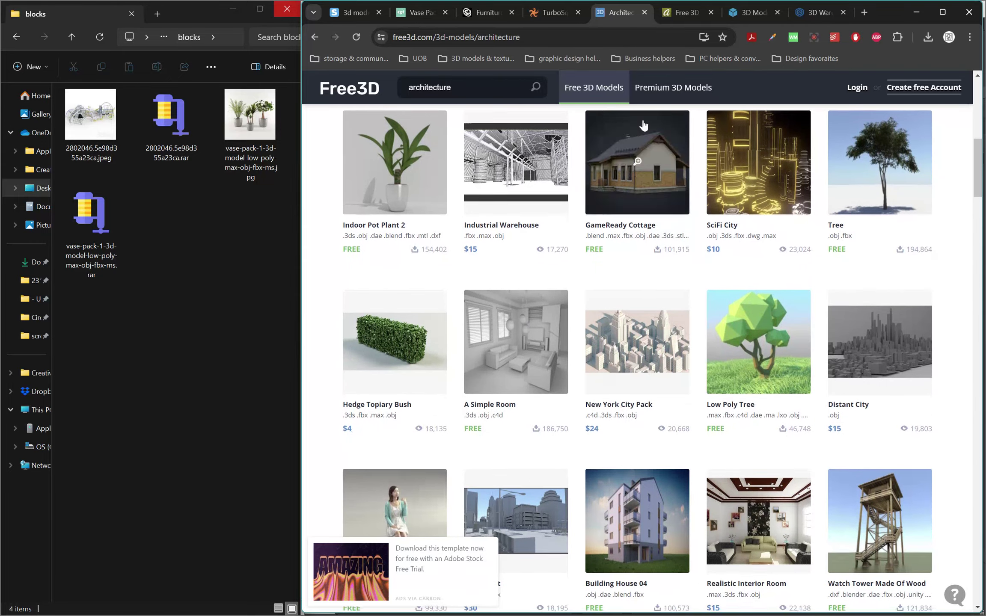
Switch to the Archive3D site, search it for "chair" and return to its home page.
left_click(691, 12)
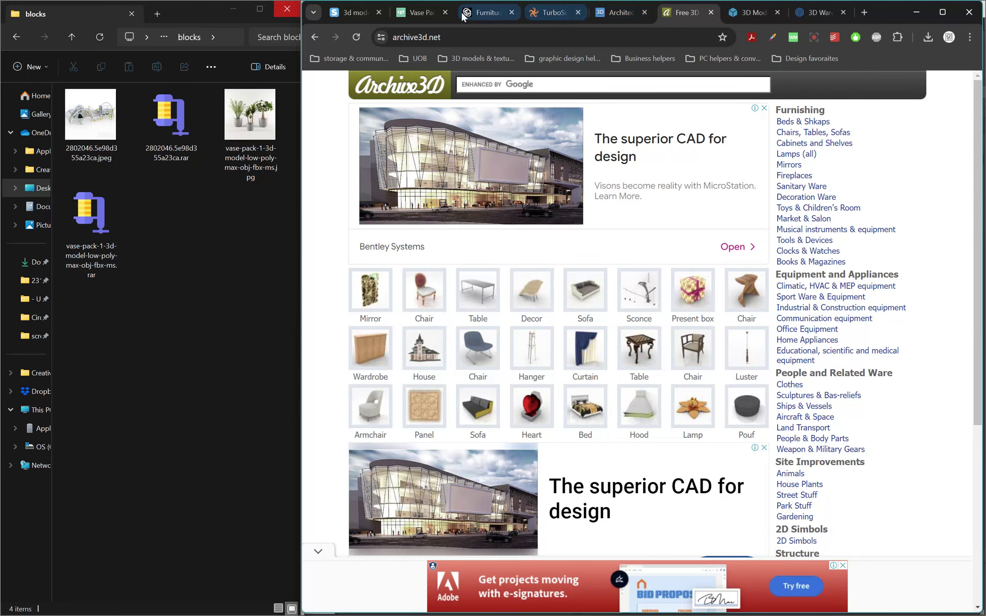
mouse_move(348, 18)
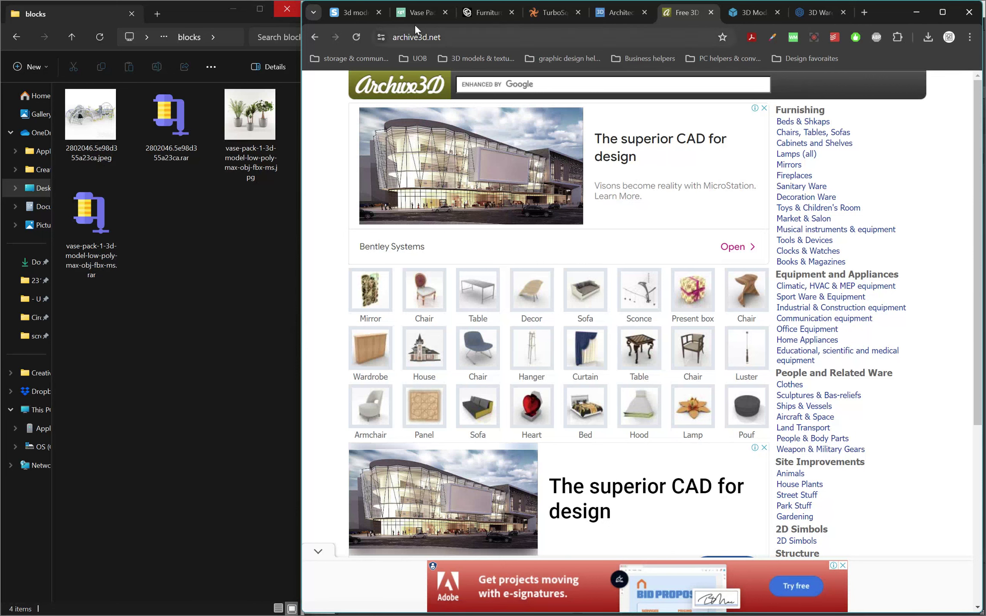
left_click(347, 14)
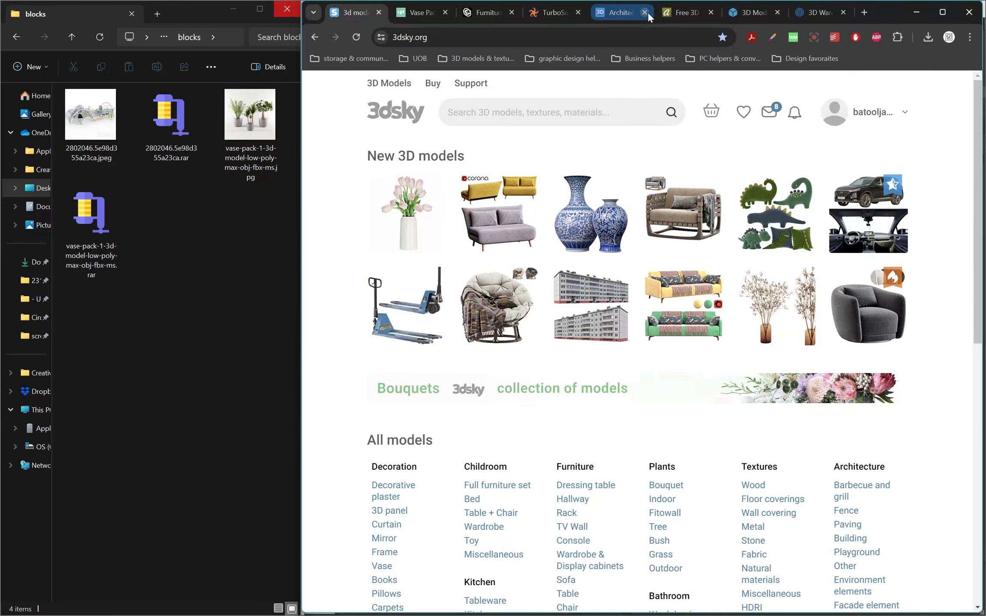
left_click(670, 16)
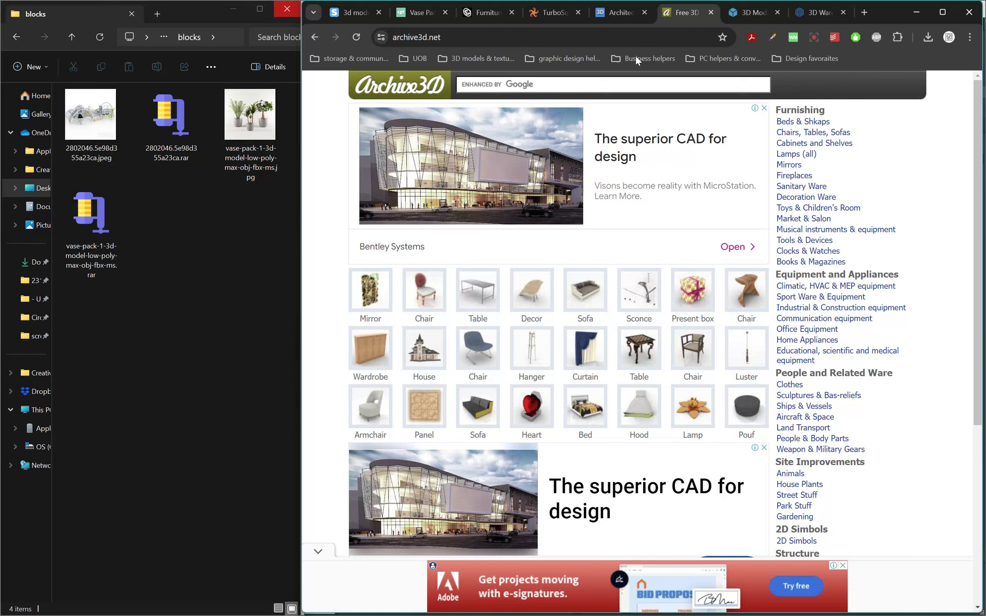
left_click(612, 90)
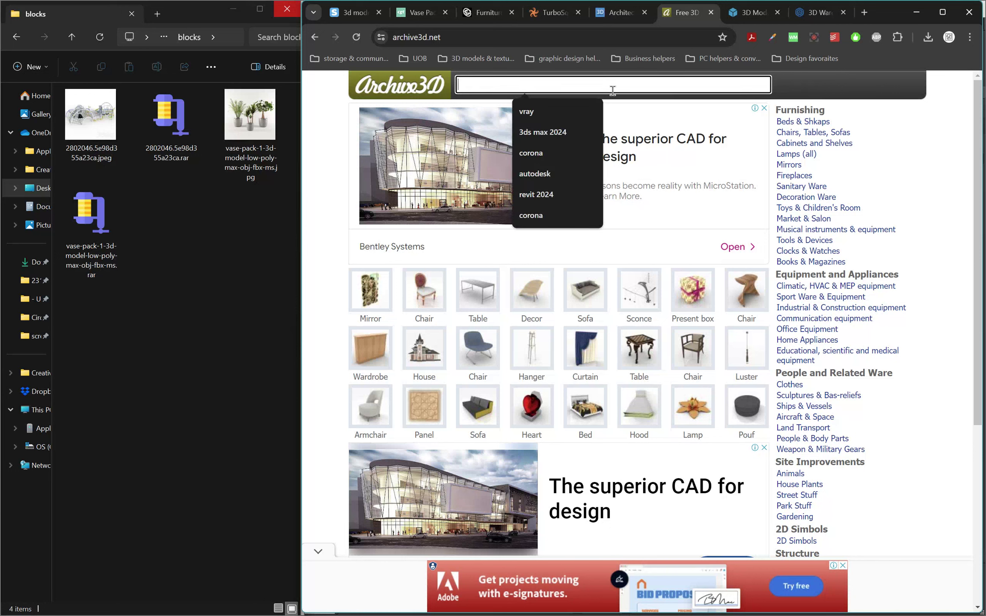
type("chair")
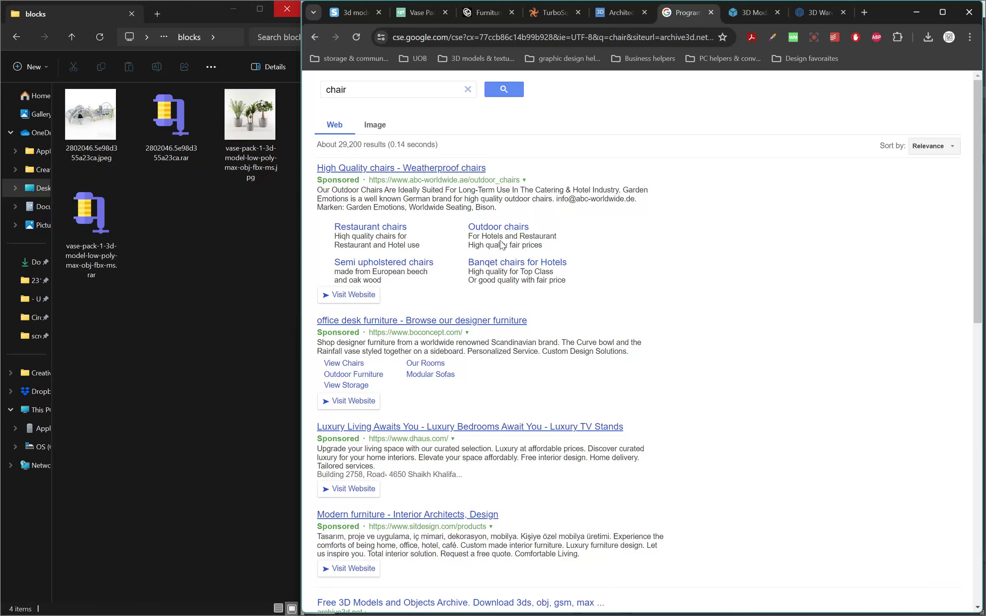
key("alt+Left")
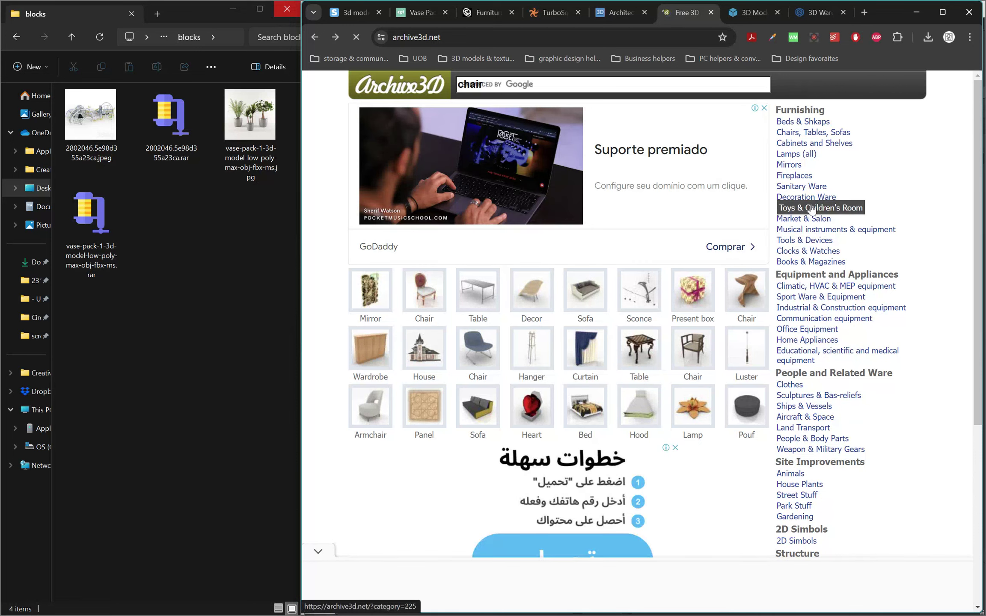
Open Archive3D's Chairs, Tables, Sofas category and browse the models tagged Chair down to the page list.
left_click(790, 134)
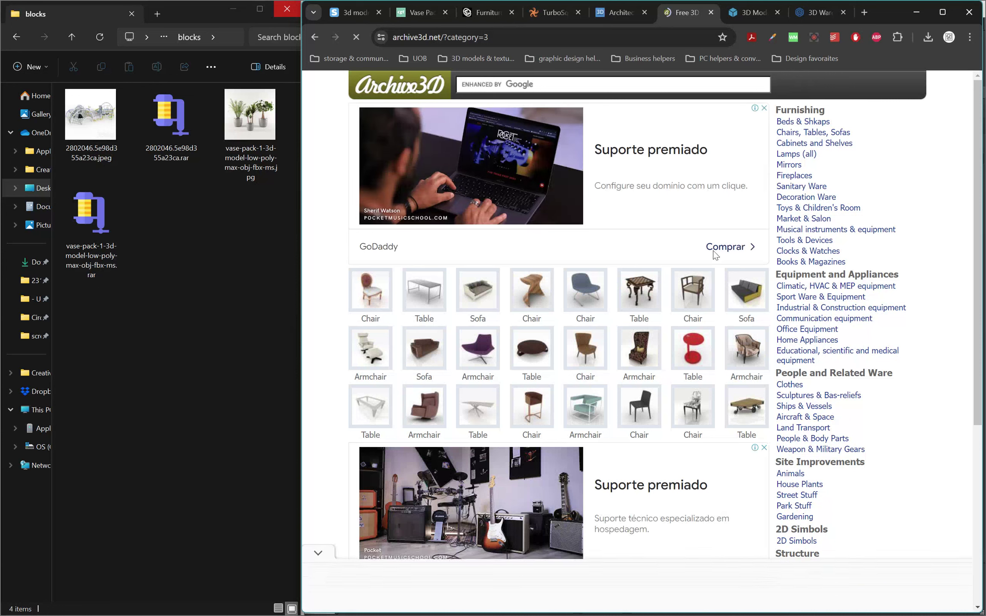
left_click(584, 299)
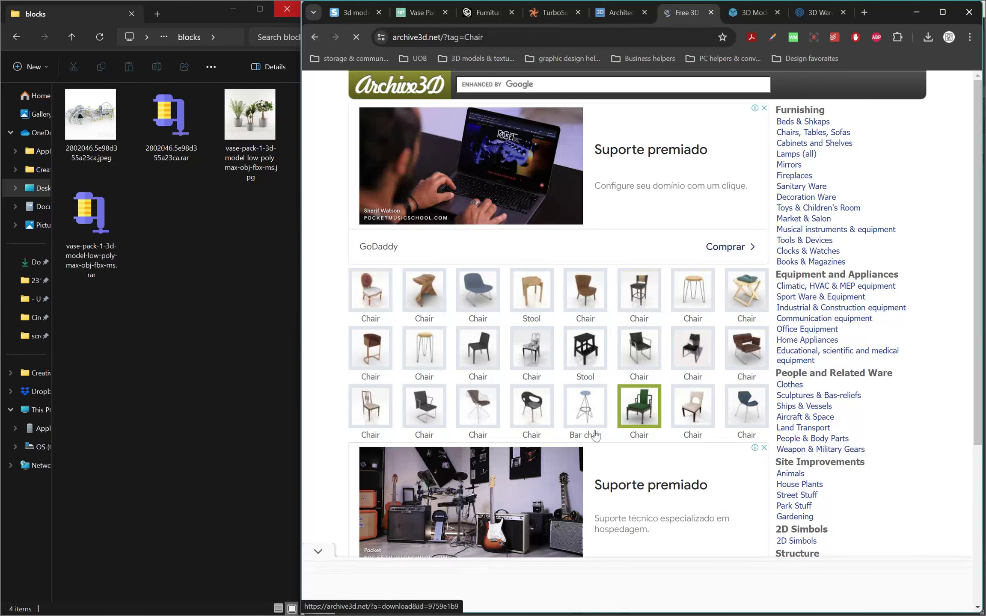
scroll(633, 329, "down", 5)
scroll(633, 329, "down", 1)
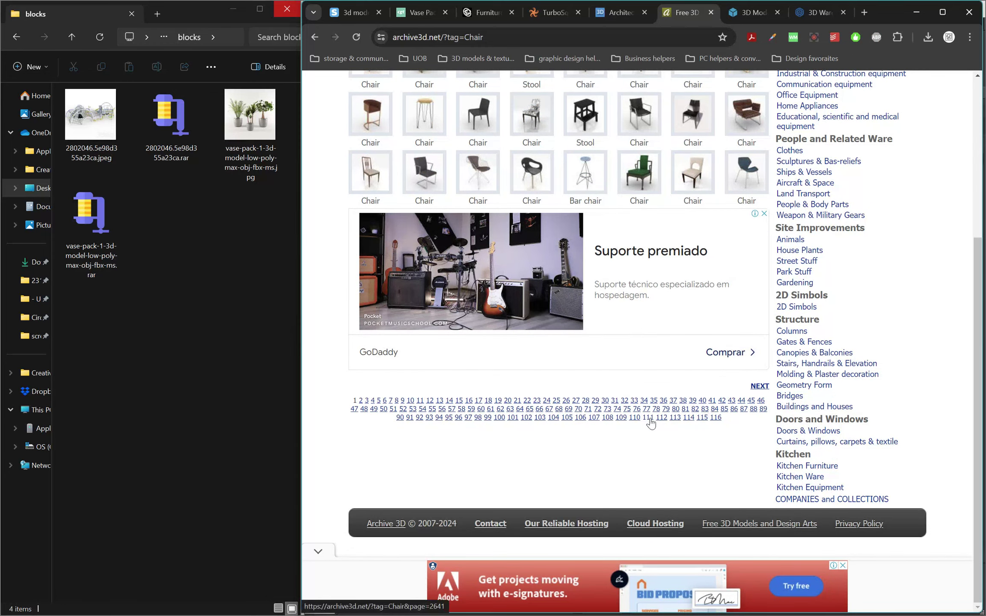
Open the blue lounge Chair model from the first row and save its preview image in the blocks folder.
scroll(649, 418, "up", 5)
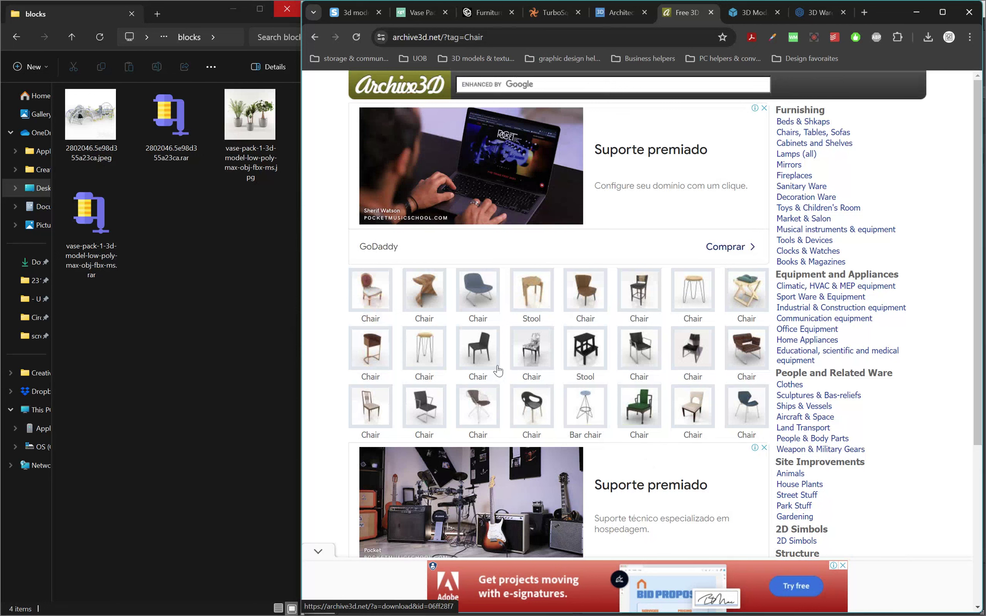
left_click(472, 303)
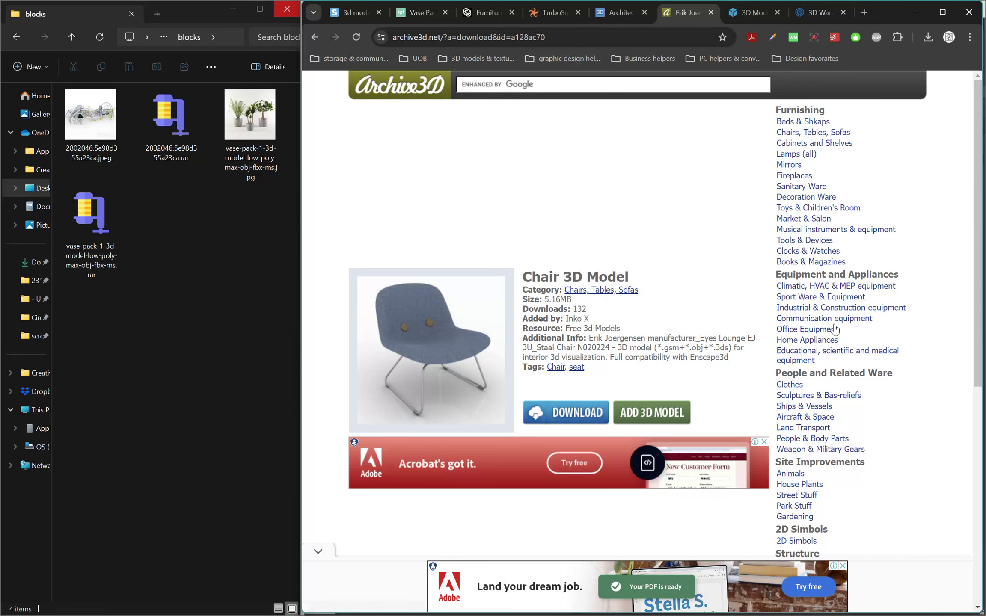
right_click(392, 323)
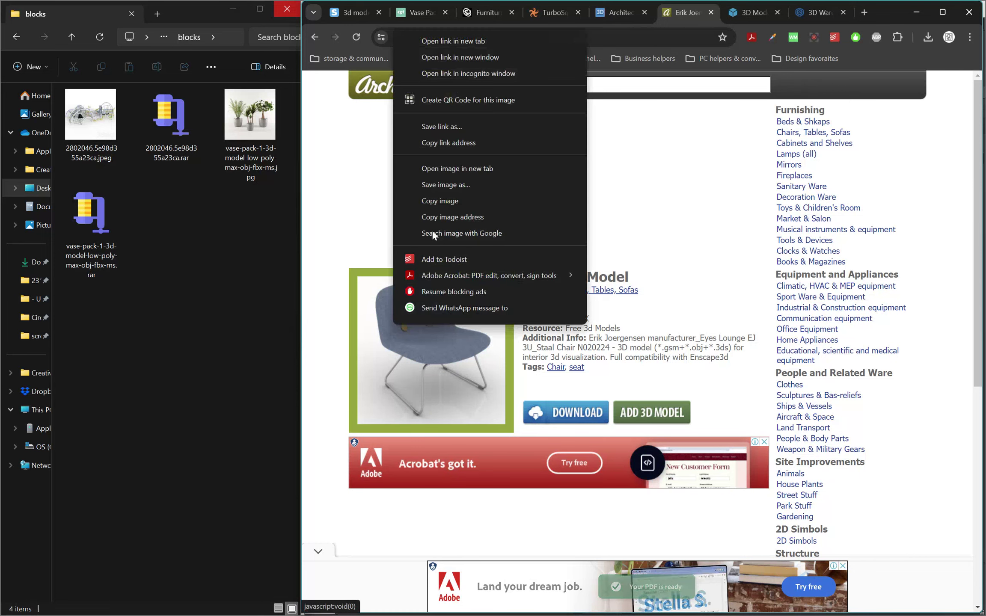
left_click(441, 184)
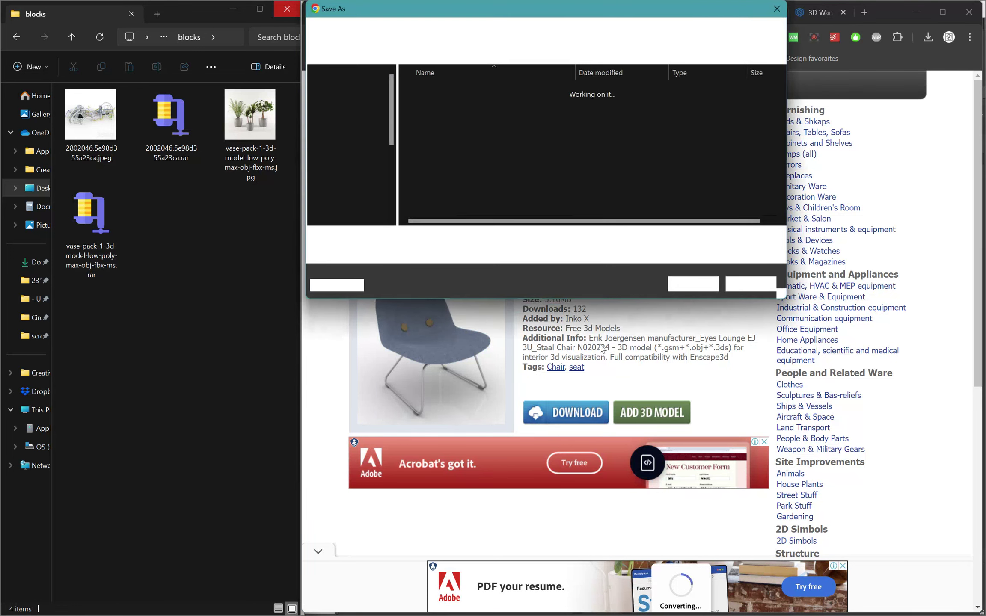
left_click(692, 285)
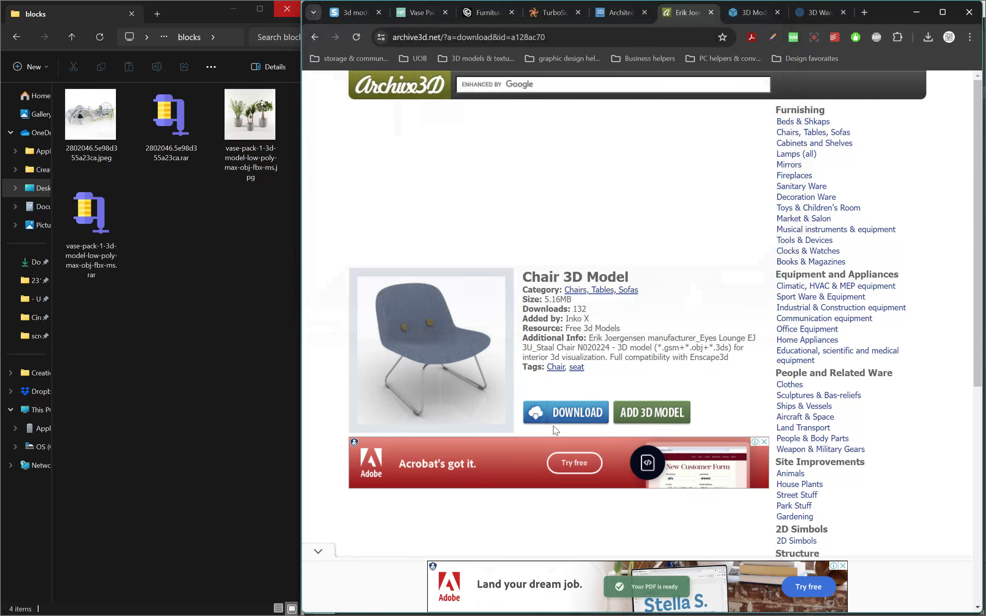
Download the chair model, accepting Archive3D's terms, and save the zip archive in the blocks folder.
left_click(577, 410)
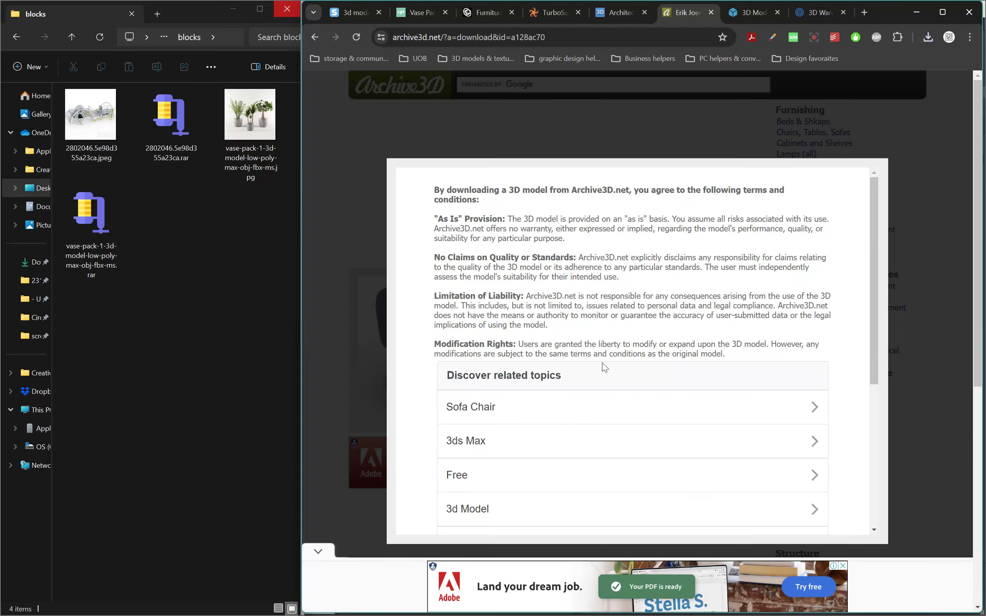
scroll(599, 366, "down", 4)
scroll(595, 374, "down", 5)
left_click(626, 238)
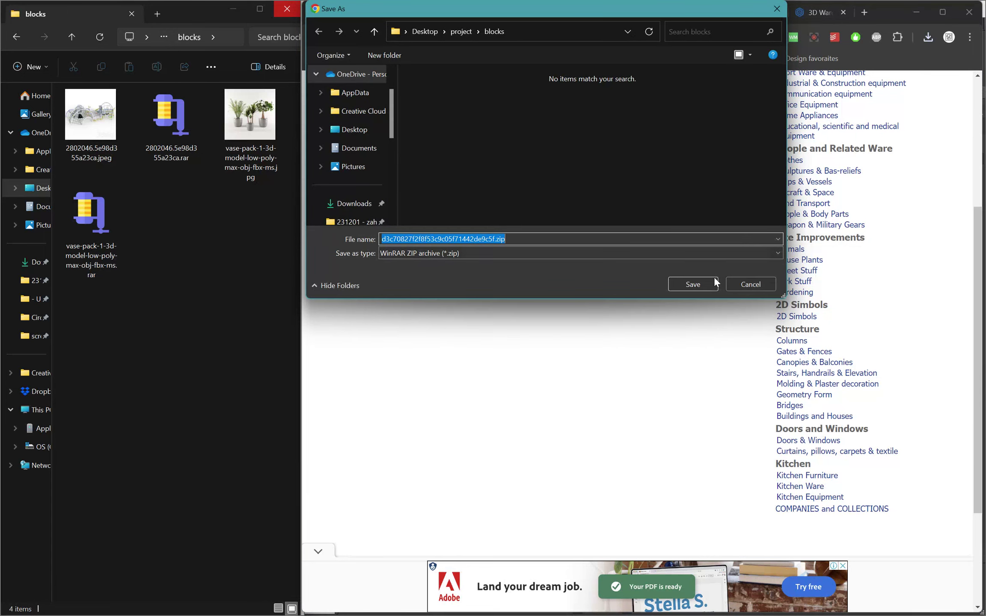
left_click(695, 280)
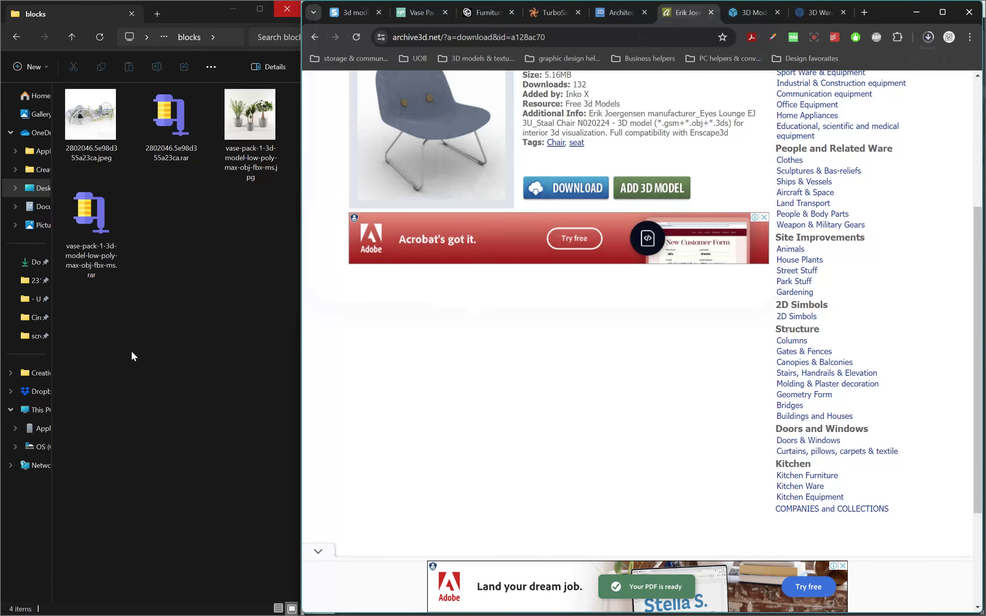
left_click(133, 353)
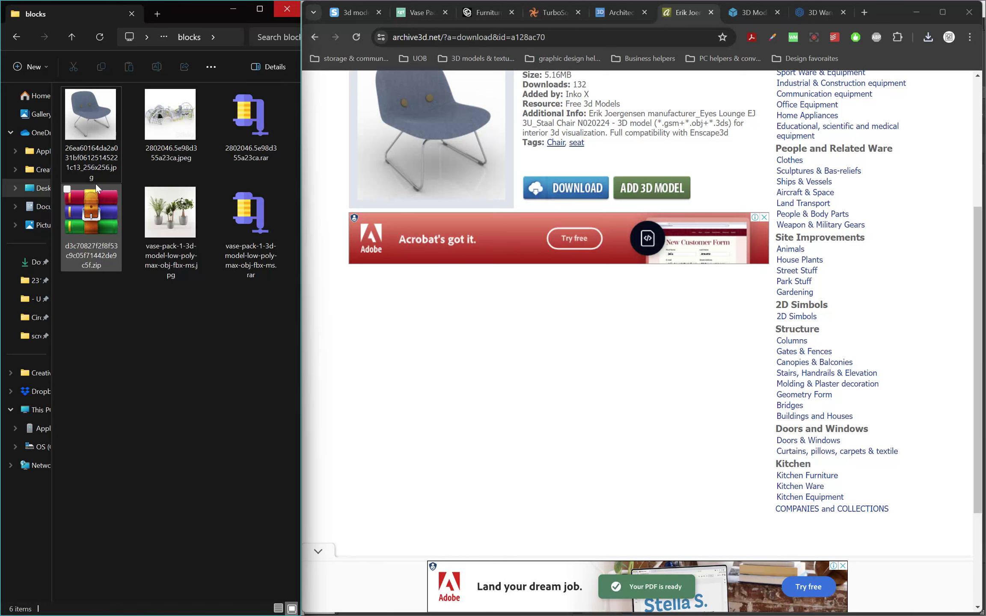
left_click(93, 152)
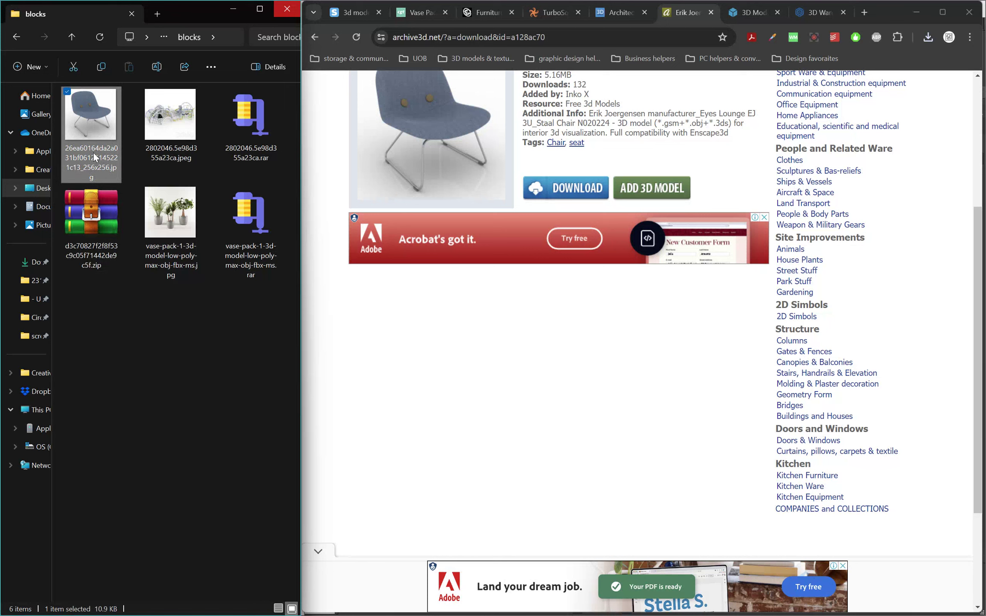
left_click(93, 152)
key("ctrl+c")
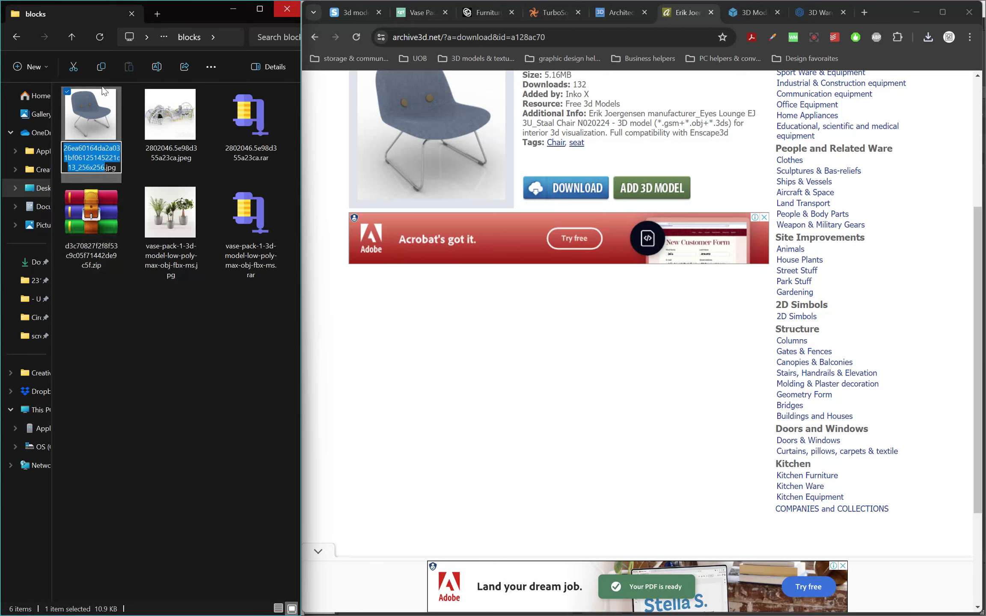
left_click(83, 256)
left_click(82, 258)
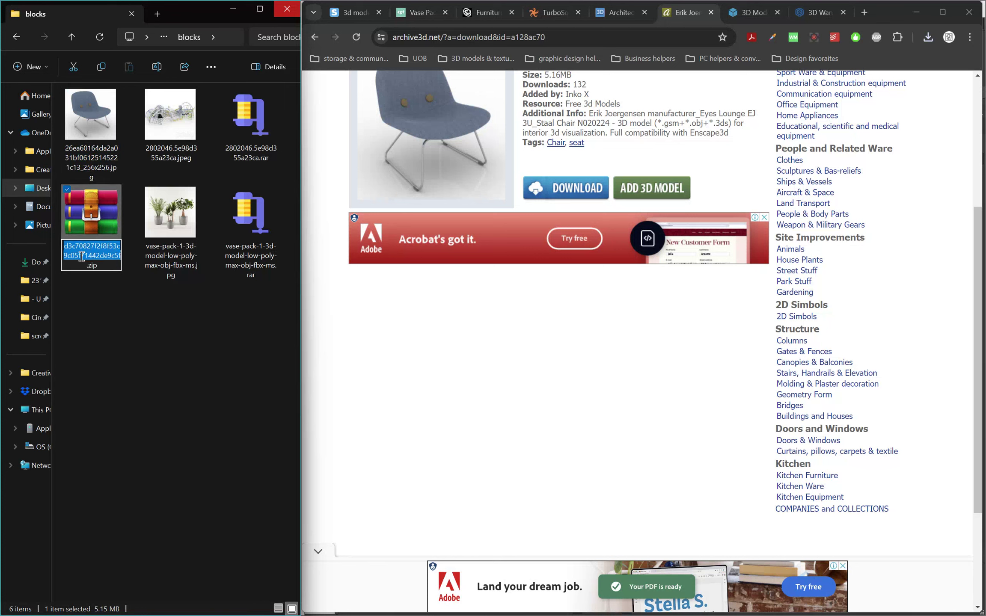
key("ctrl+v")
key("Return")
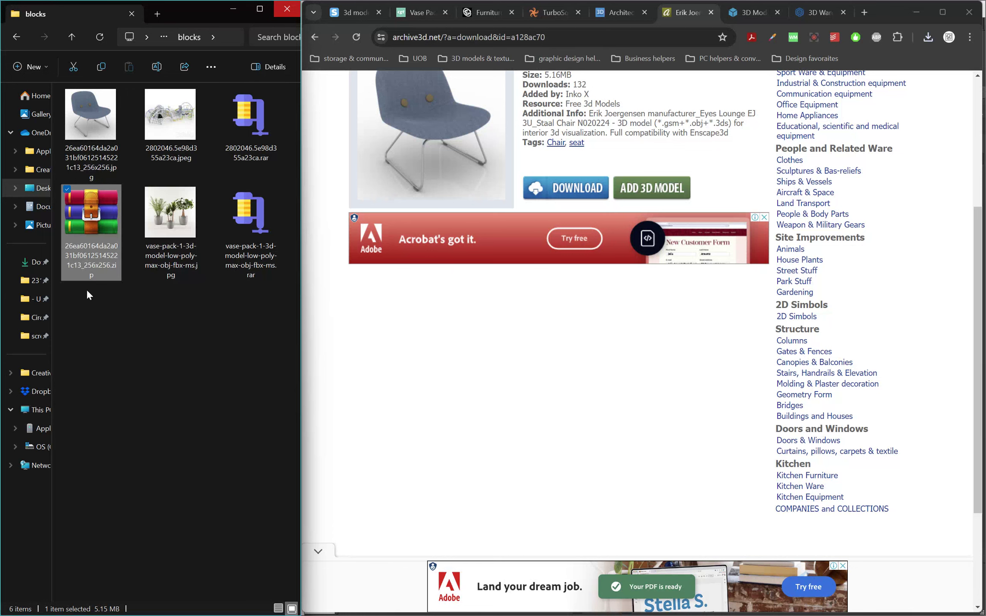
left_click(125, 326)
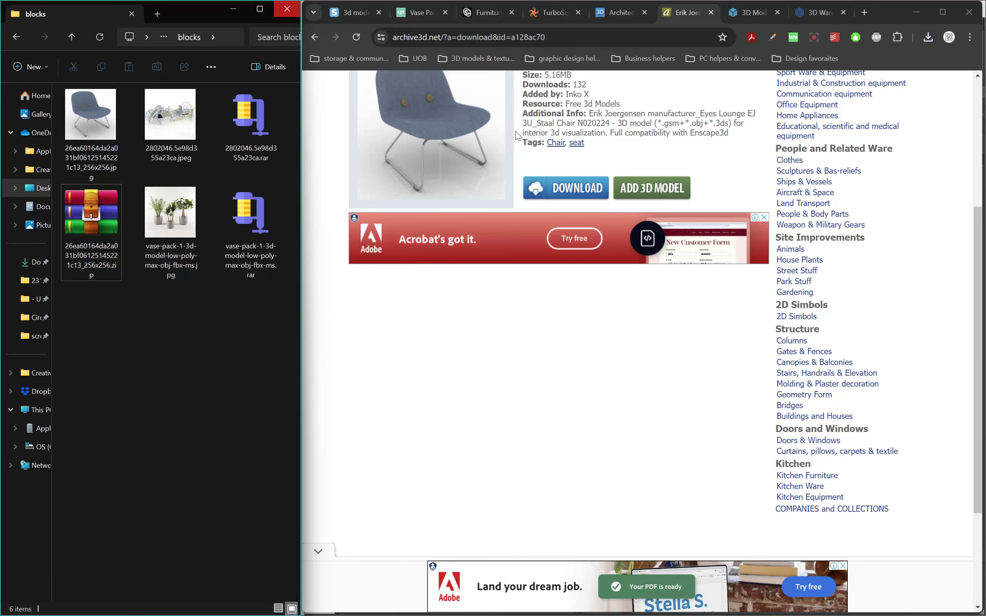
Switch to the Open3dModel site, dismiss the pop-up ad and browse the home page's formats and model categories.
left_click(749, 12)
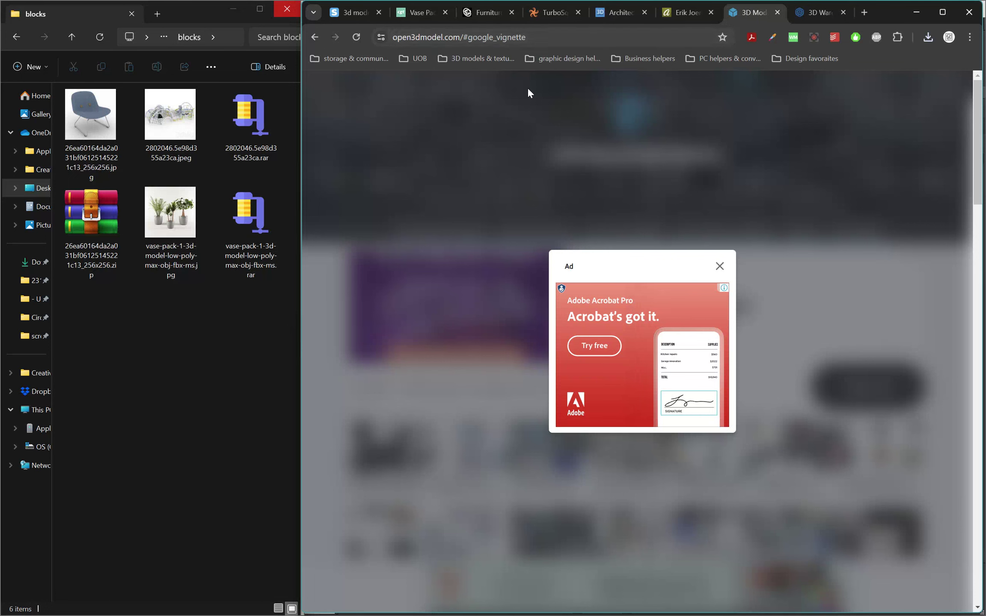
left_click(718, 267)
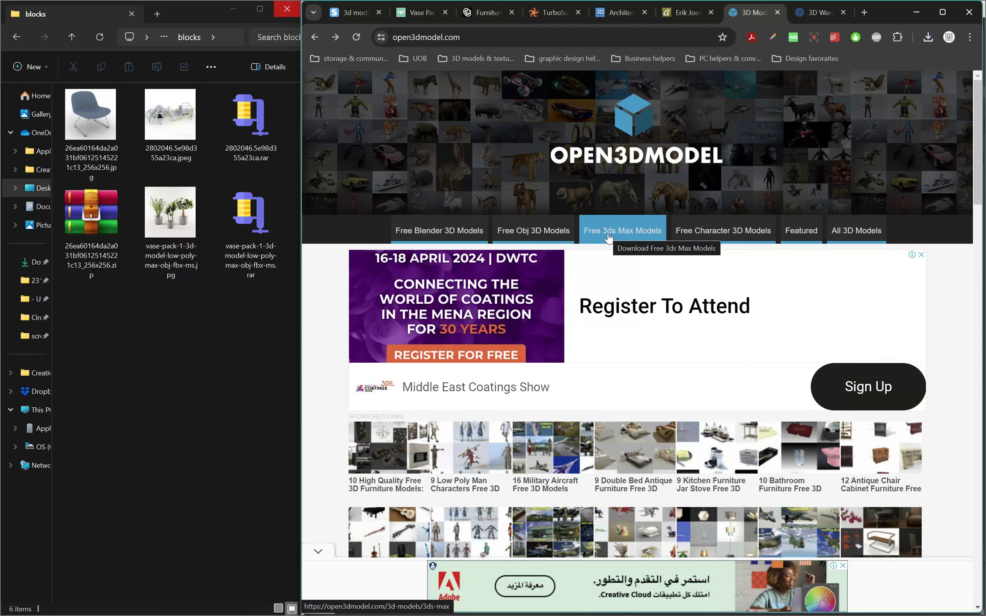
scroll(608, 237, "down", 15)
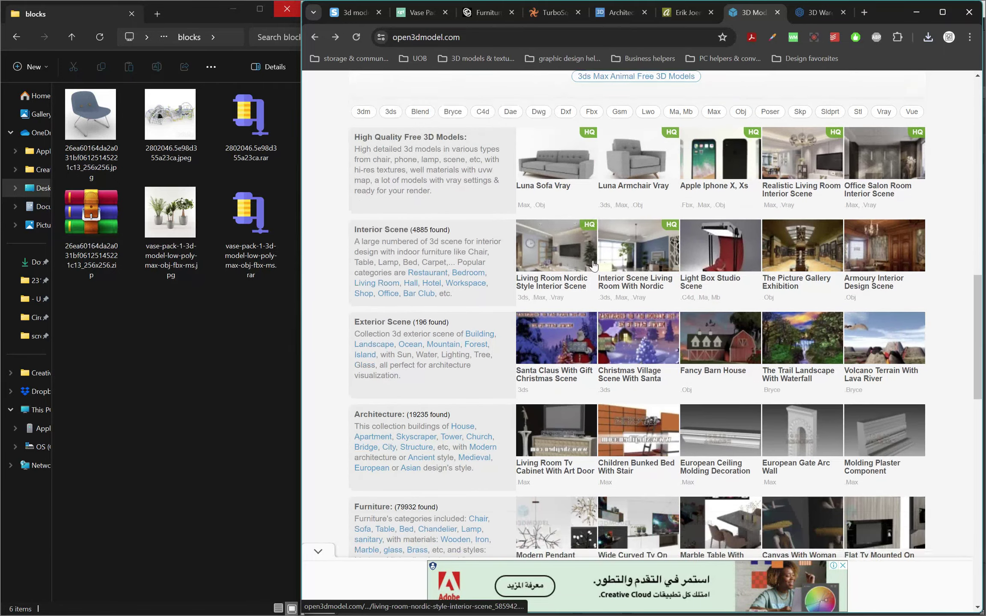
scroll(491, 299, "down", 2)
scroll(449, 300, "up", 8)
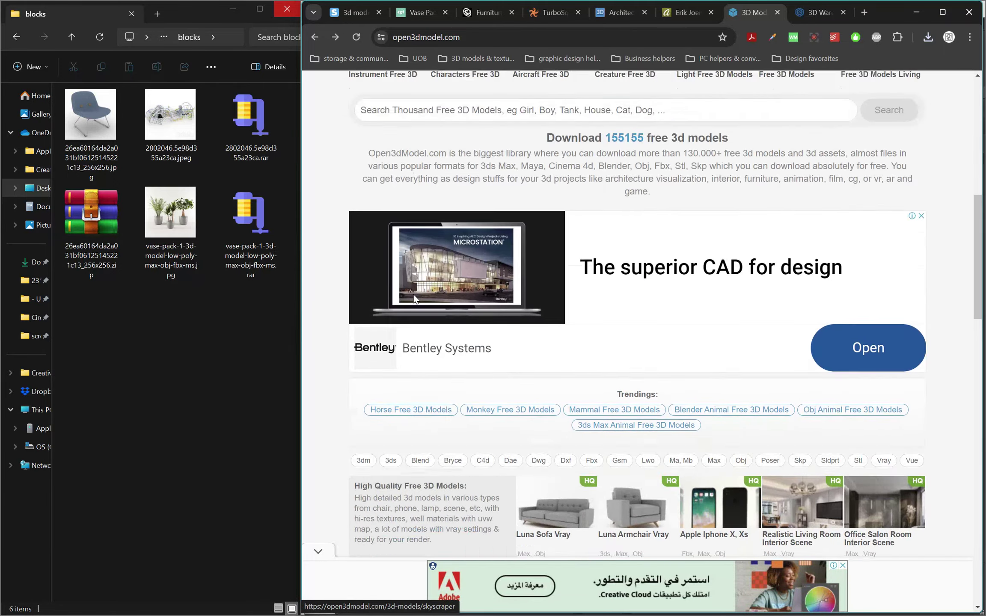
scroll(414, 299, "up", 5)
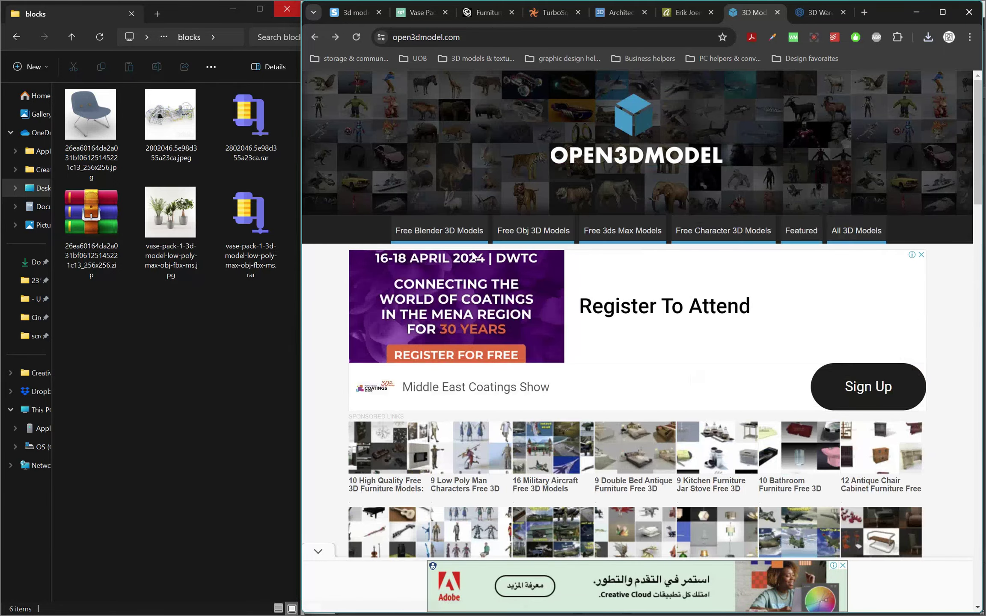
Open the free 3ds Max models, switch to the 3ds format and browse the 3ds Chandelier subcategory.
left_click(616, 232)
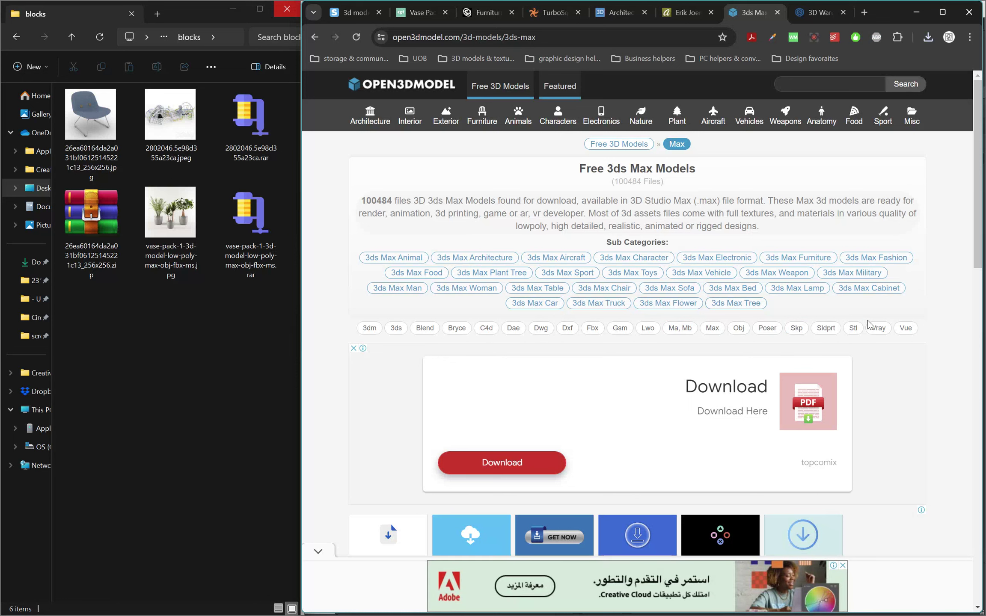
left_click(393, 335)
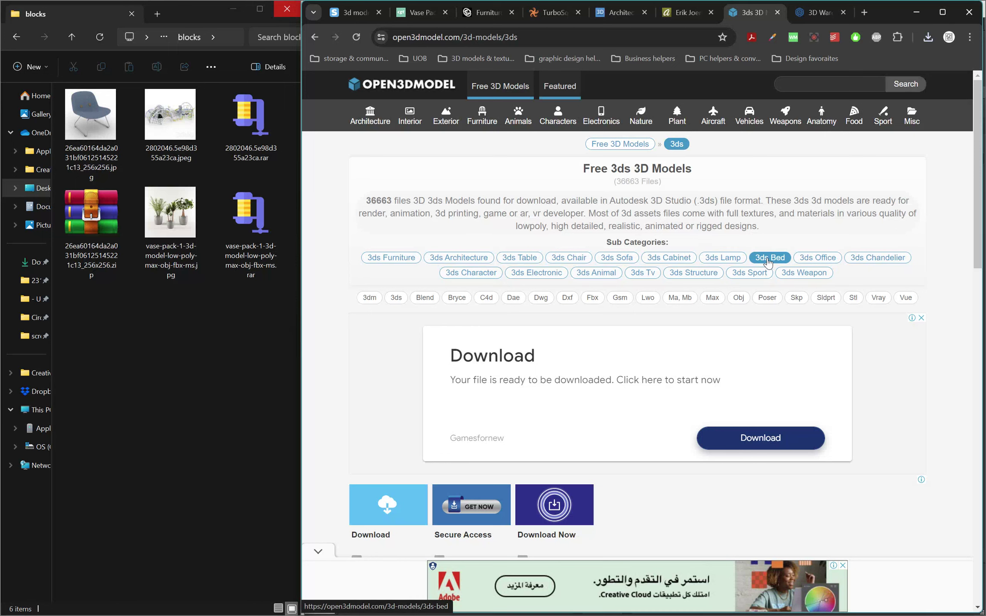
left_click(863, 259)
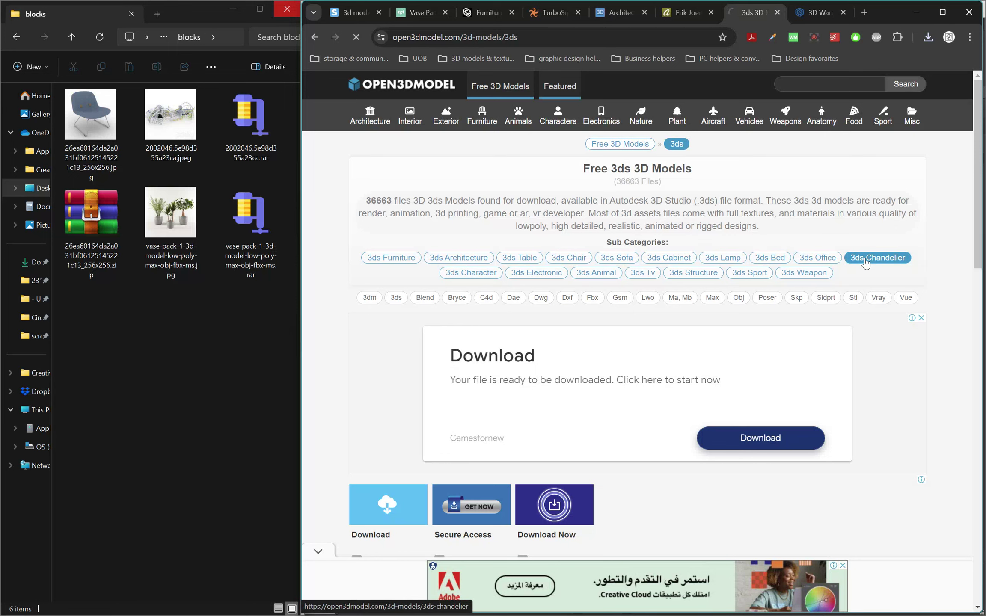
scroll(683, 308, "down", 5)
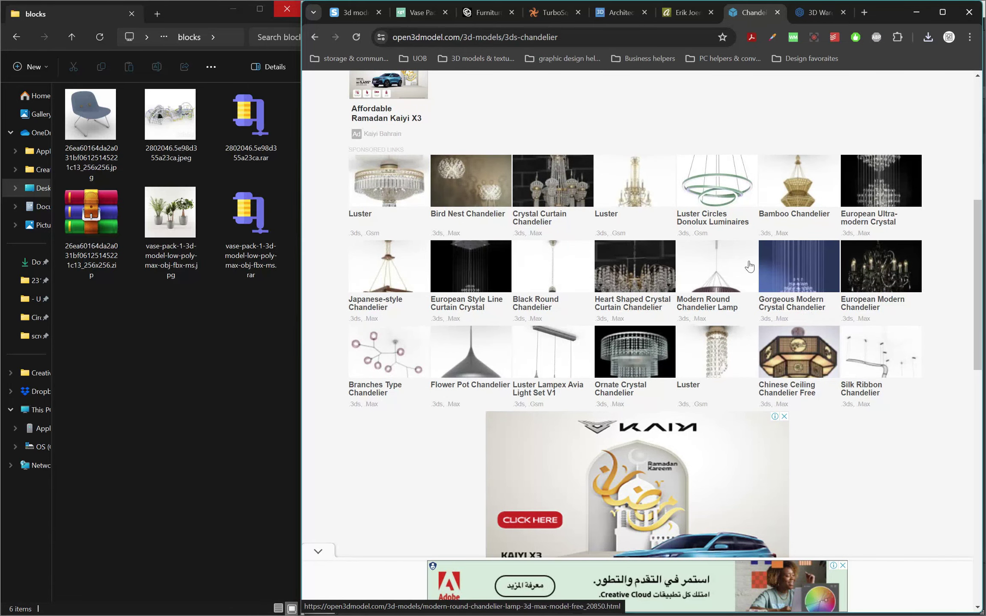
Open the European Ultra-modern Crystal Chandelier model and save its preview image as 20150114_54b61ccd82303.jpg in the blocks folder.
left_click(887, 199)
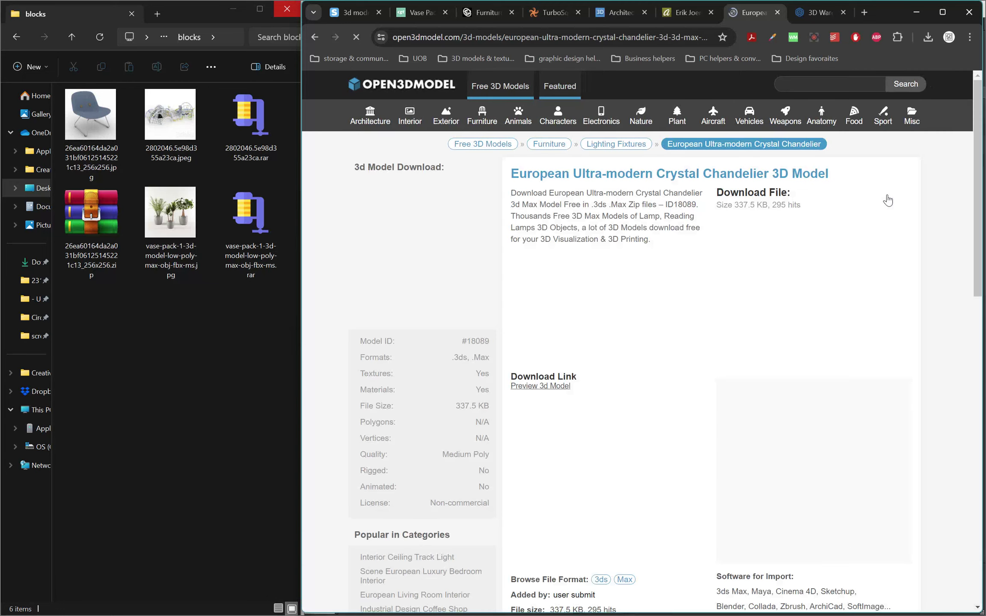
scroll(757, 315, "down", 5)
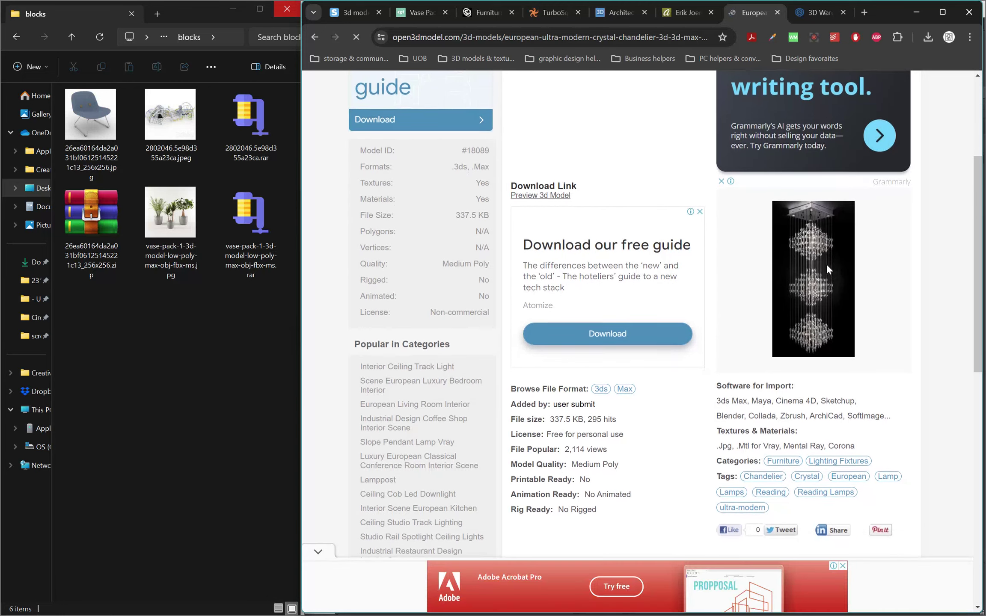
right_click(810, 262)
left_click(836, 291)
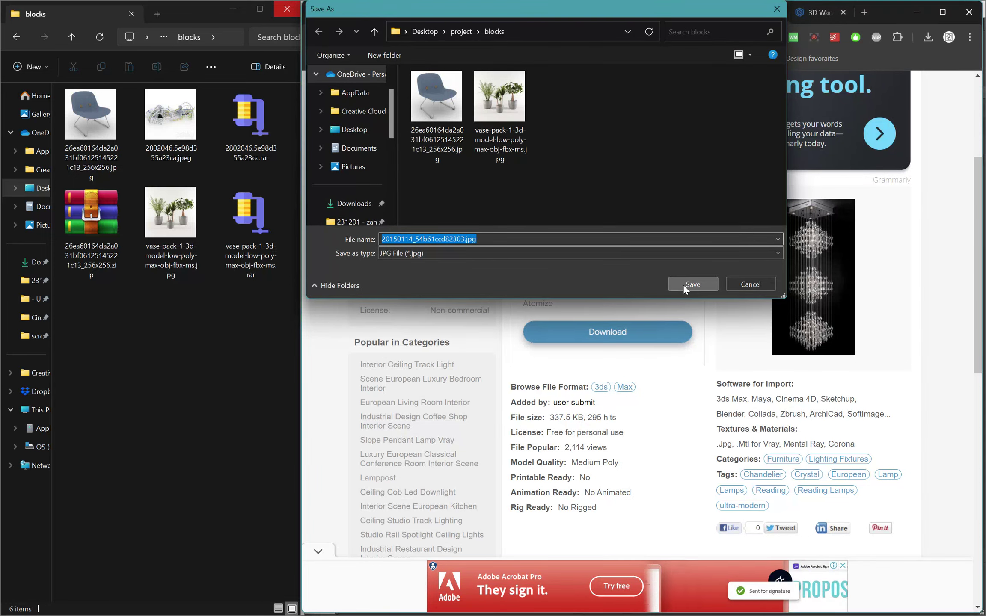
left_click(693, 285)
Dismiss the list of recent downloads and open the crystal chandelier's download page through its preview link.
scroll(697, 321, "up", 3)
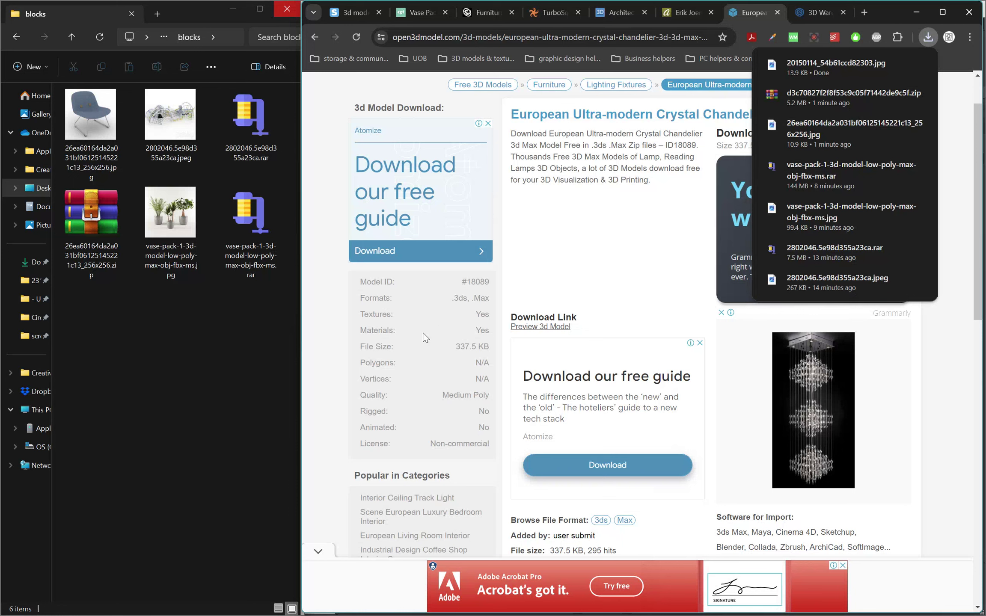
scroll(423, 338, "up", 2)
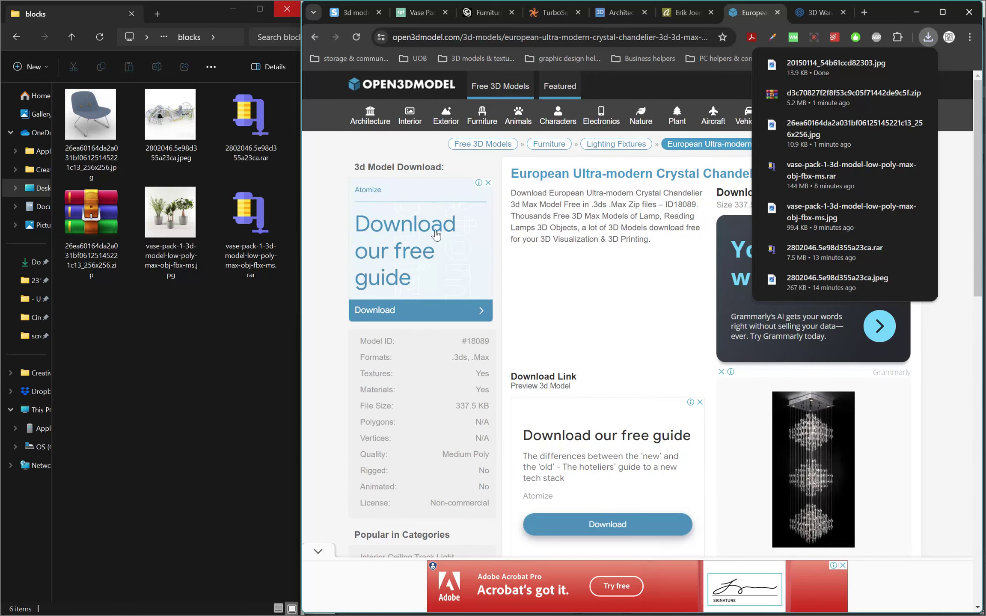
left_click(950, 60)
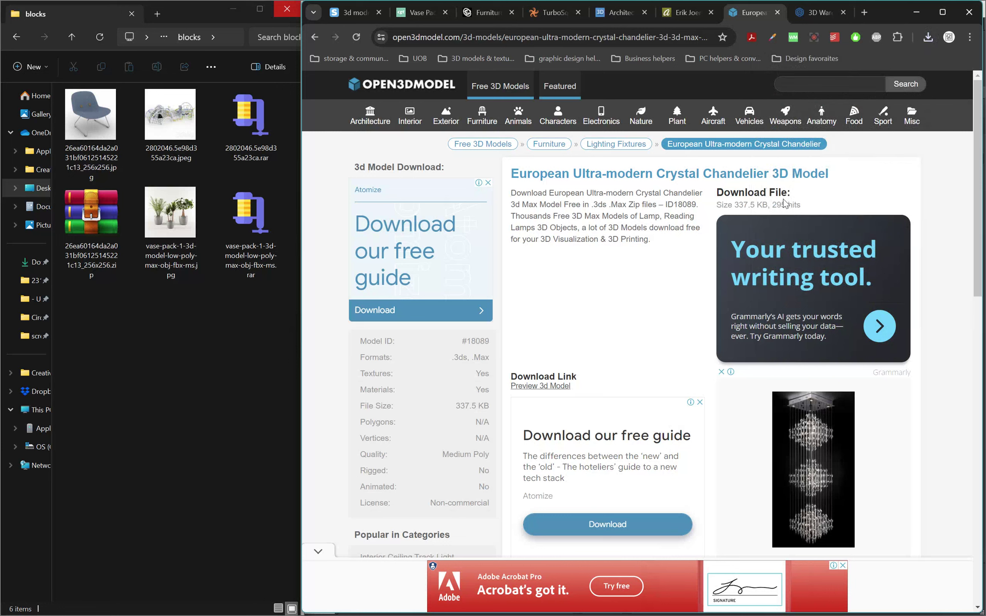
left_click(536, 386)
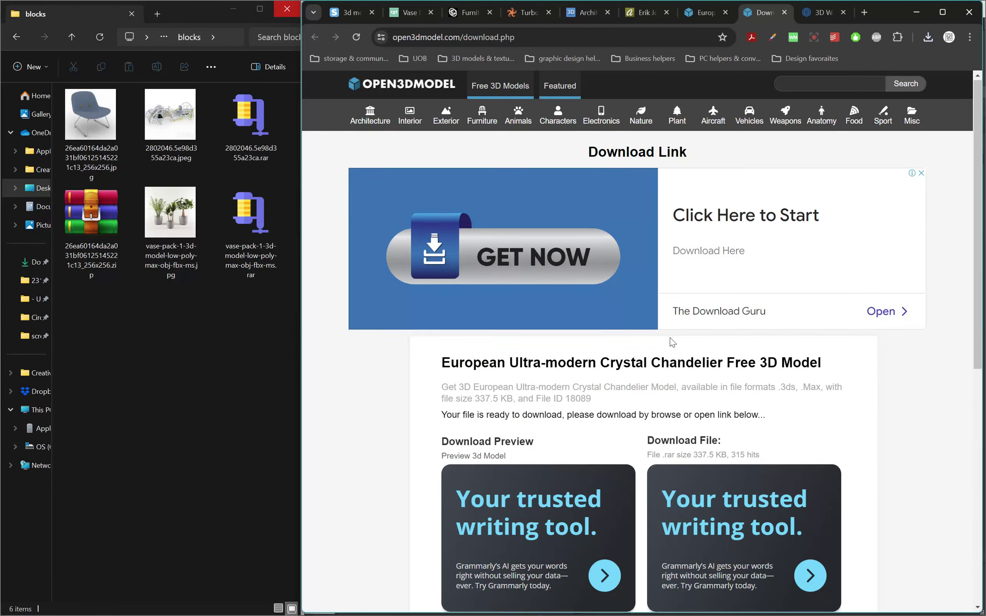
Close the large cloud ad and both Grammarly ads on the chandelier's download page and look for the file's download link.
scroll(648, 326, "down", 3)
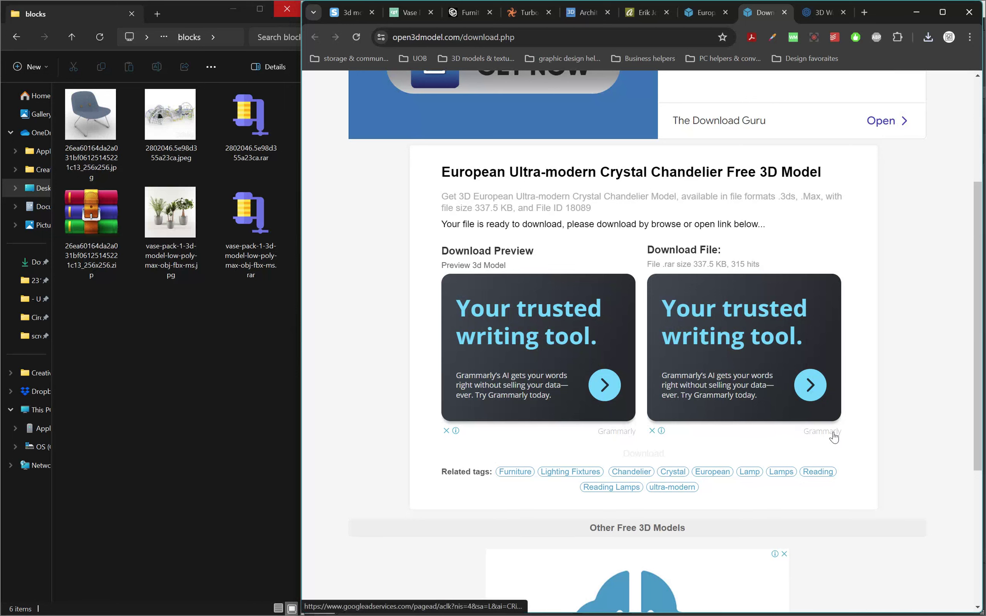
scroll(834, 433, "down", 5)
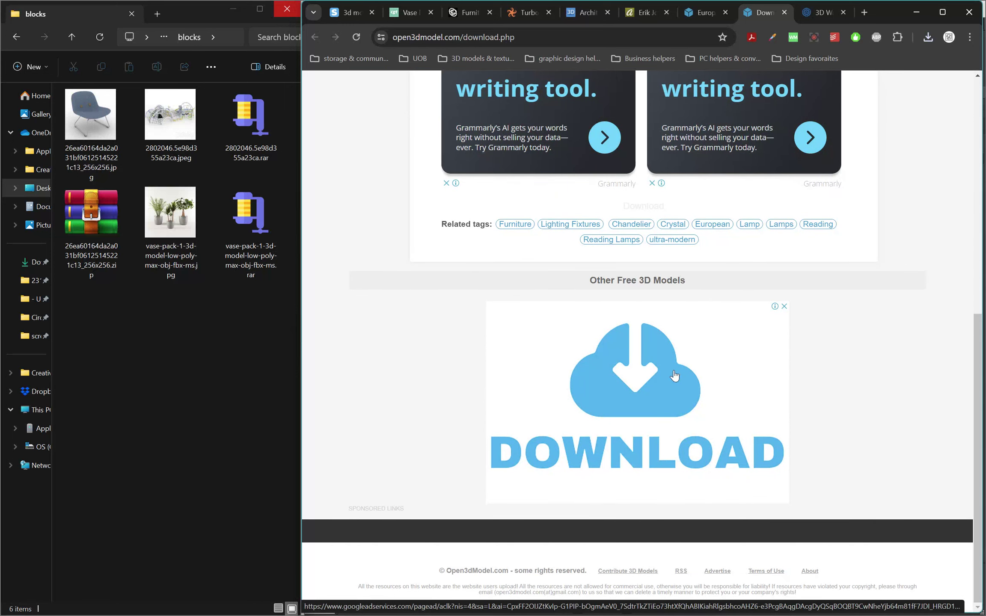
left_click(784, 306)
left_click(652, 183)
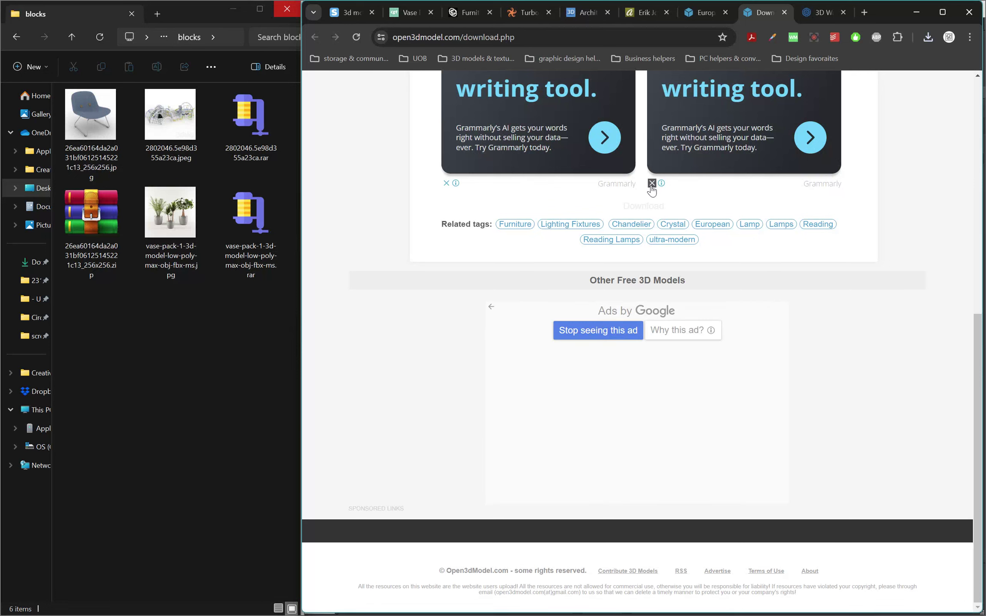
left_click(446, 183)
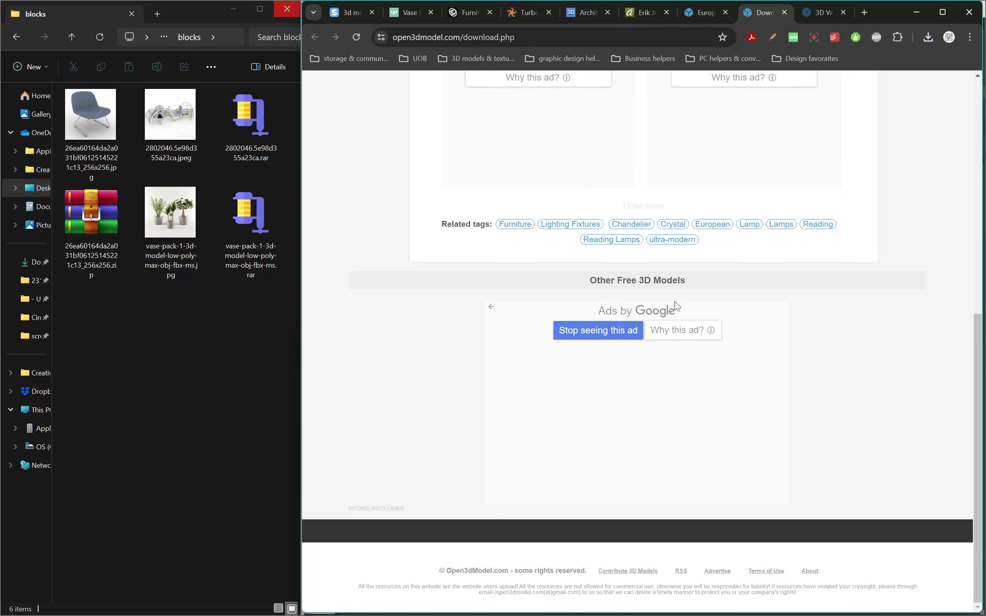
scroll(676, 306, "up", 5)
scroll(676, 306, "up", 1)
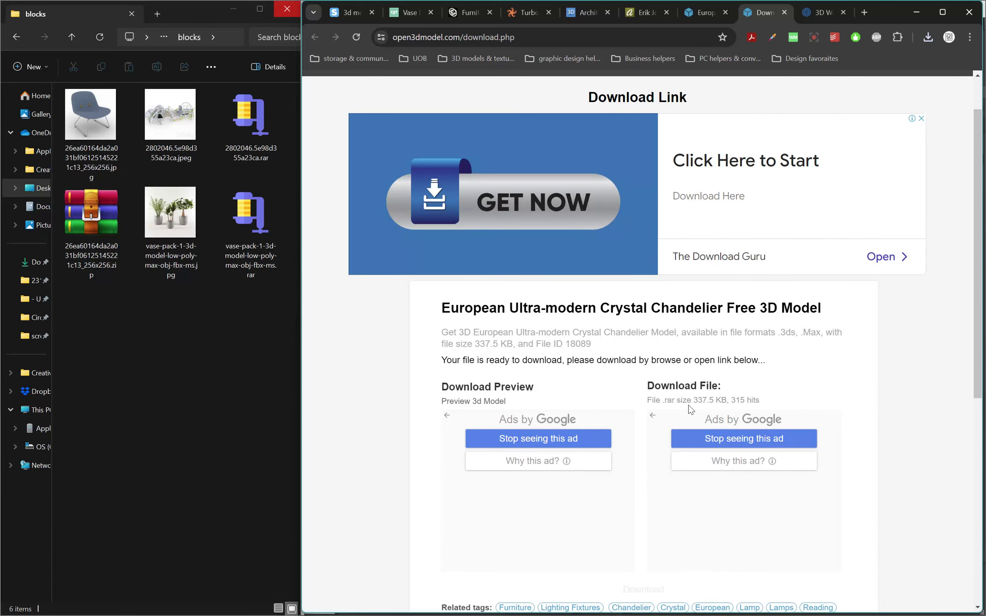
Close the Download Guru ad on the chandelier's download page and check the page for the file's download link.
scroll(694, 384, "up", 1)
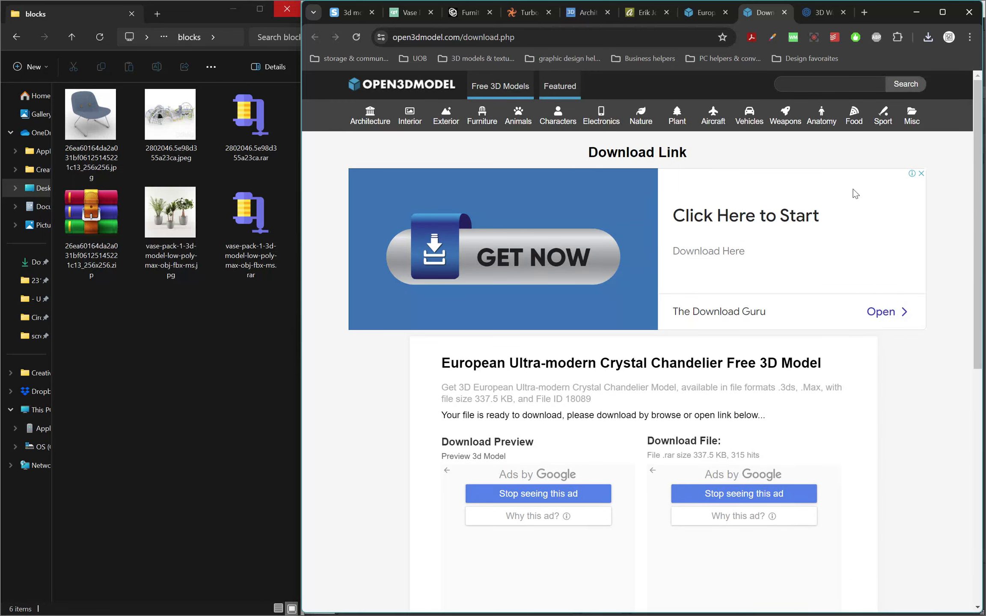
left_click(922, 173)
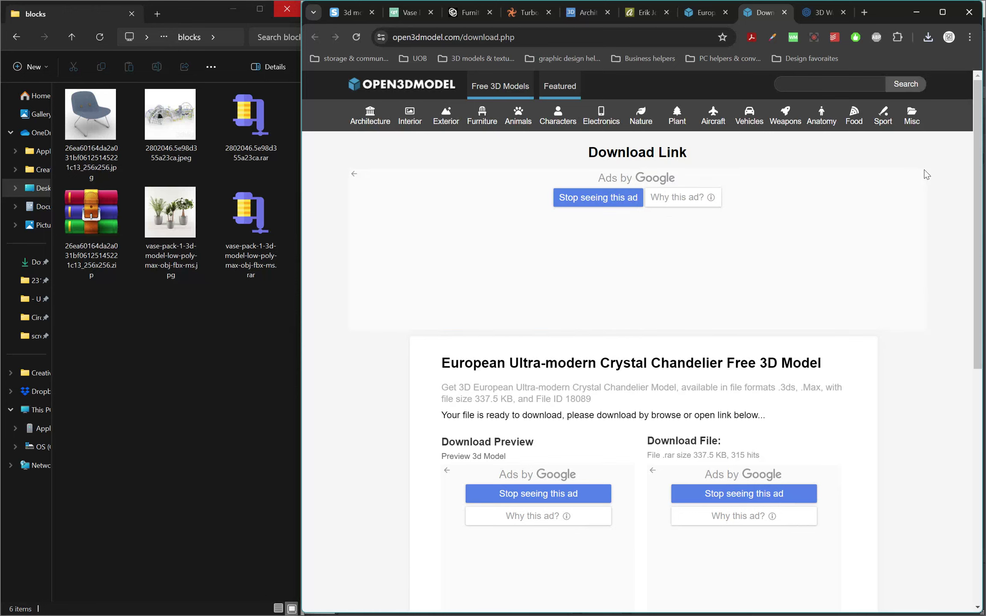
scroll(678, 243, "down", 3)
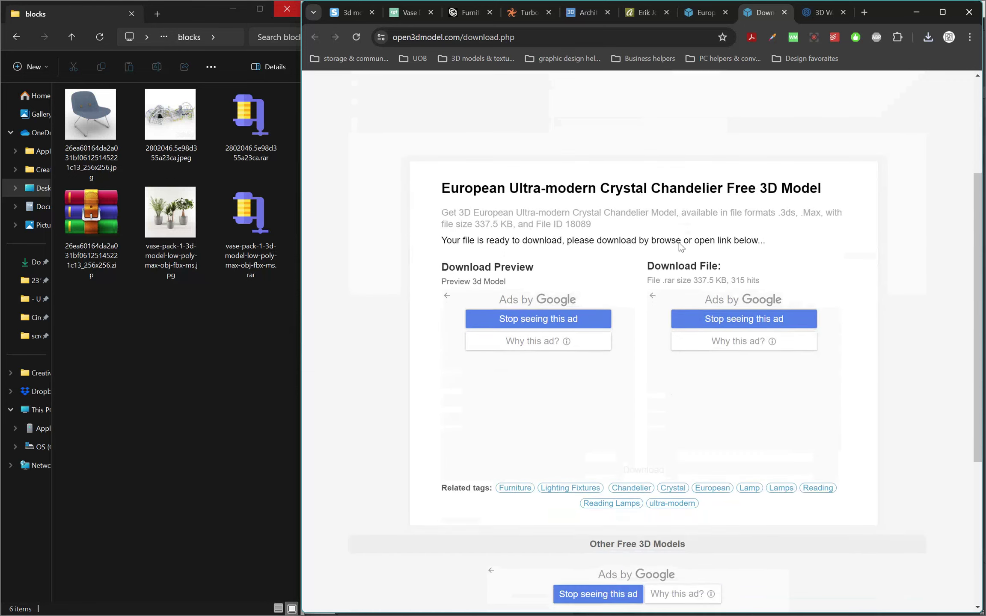
scroll(679, 242, "down", 5)
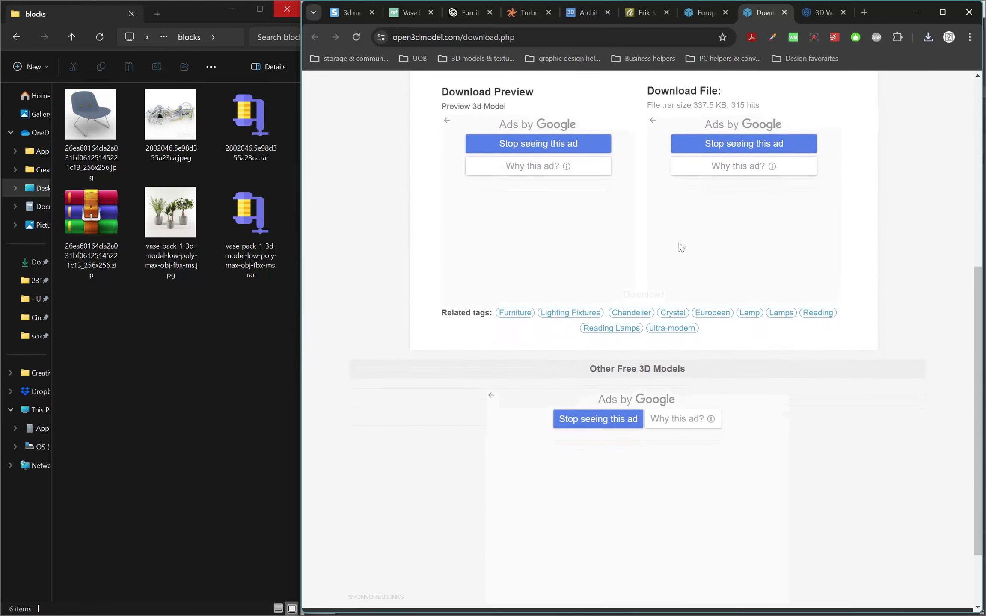
scroll(678, 243, "up", 8)
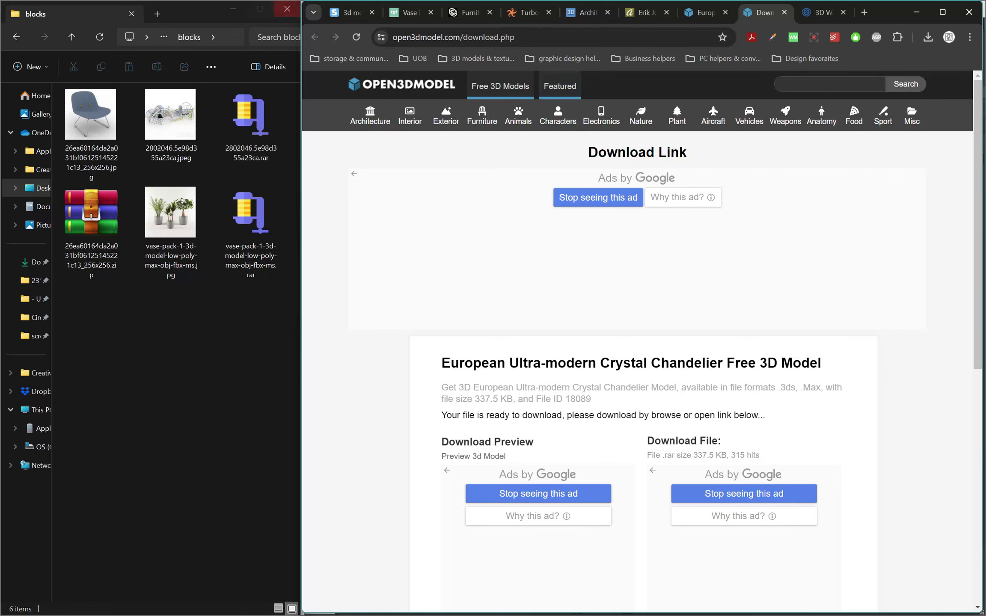
Switch to the 3D Warehouse site and look over its home page.
left_click(824, 14)
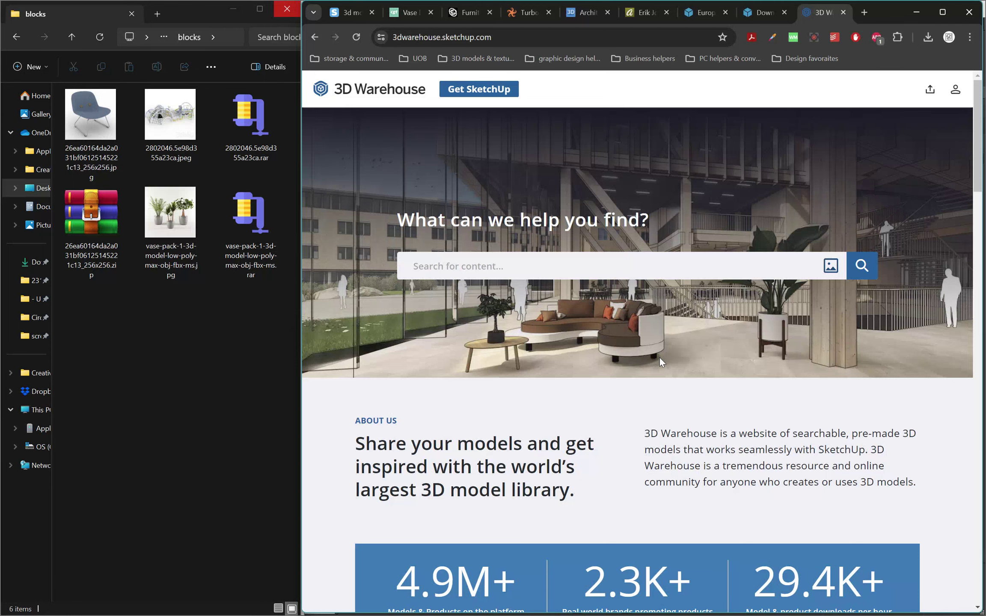
scroll(659, 360, "down", 6)
scroll(650, 304, "up", 2)
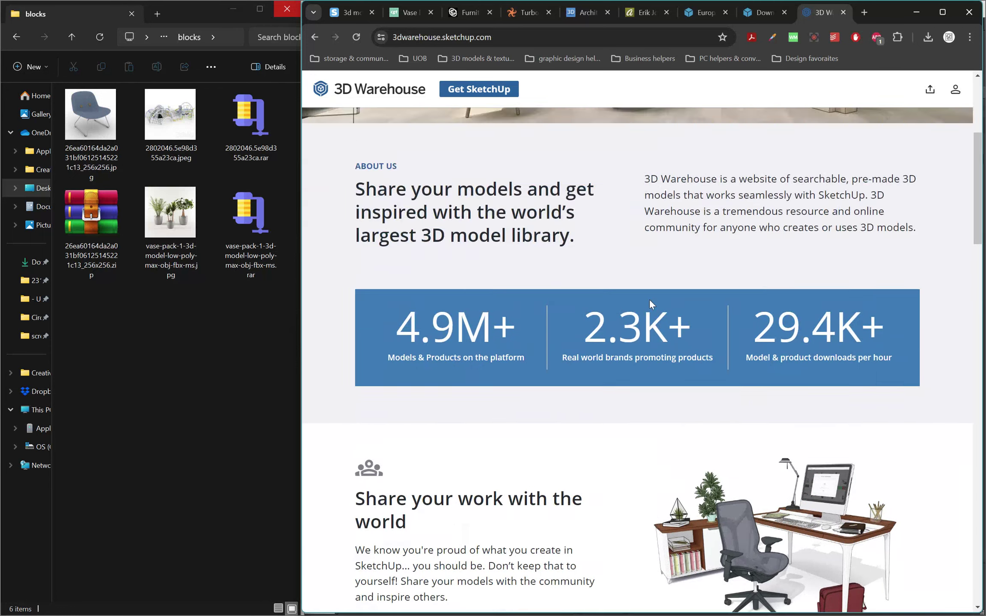
scroll(649, 303, "up", 4)
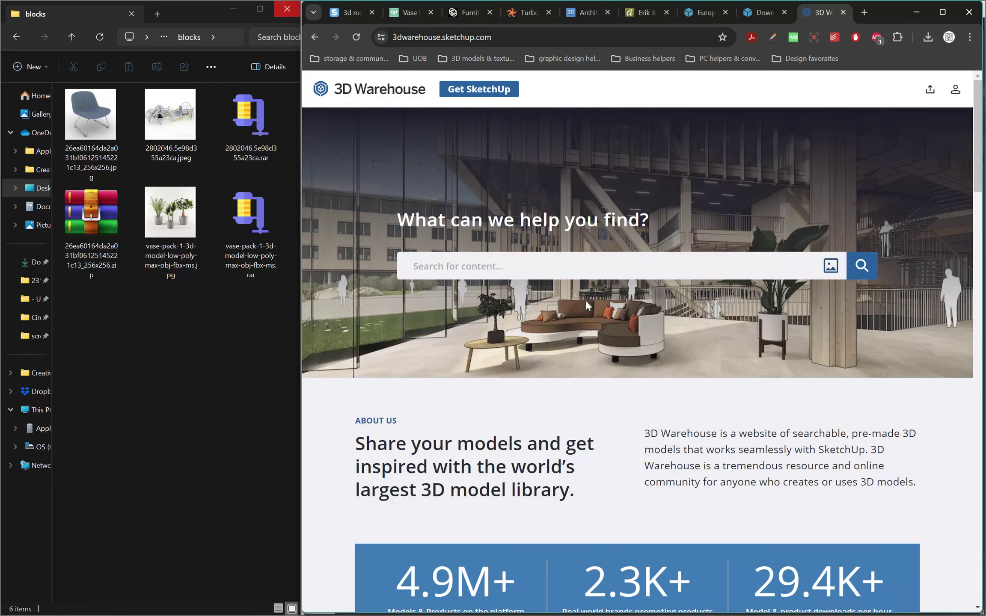
Try to sign in to 3D Warehouse with the account's e-mail address, accepting all cookies and requesting a password reset code.
left_click(955, 90)
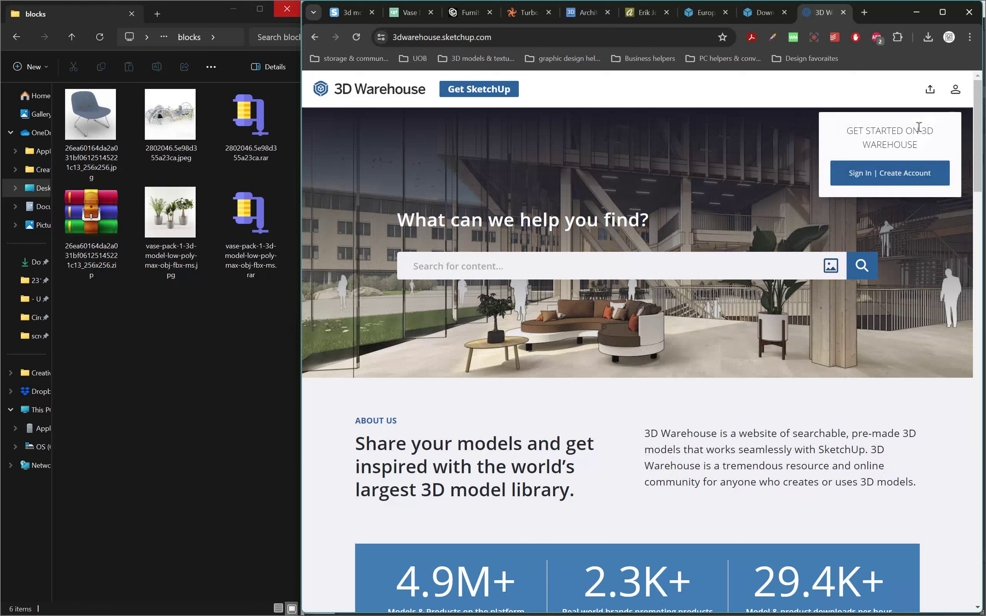
left_click(898, 167)
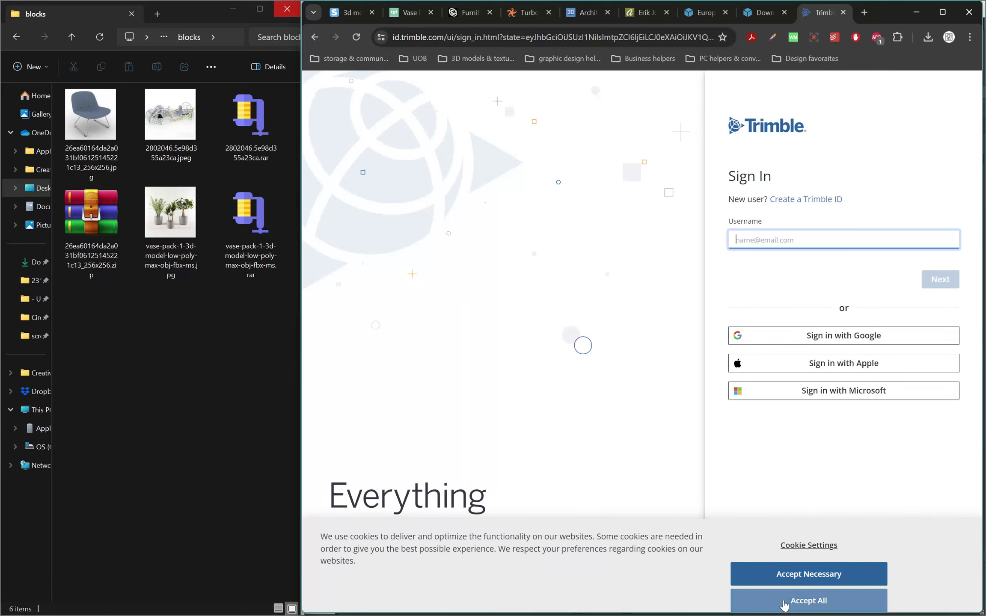
left_click(766, 600)
left_click(787, 246)
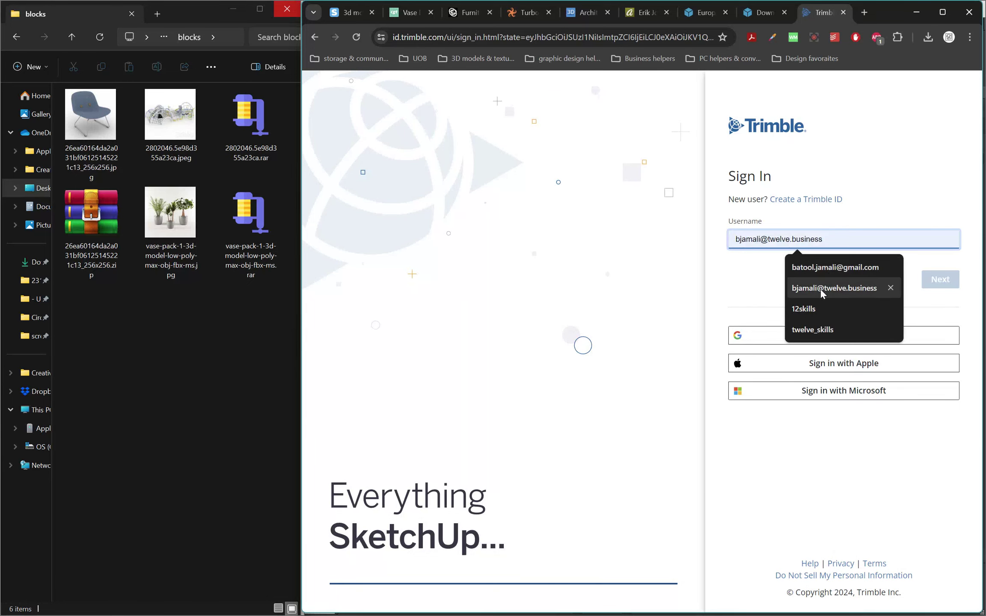
left_click(838, 268)
left_click(938, 281)
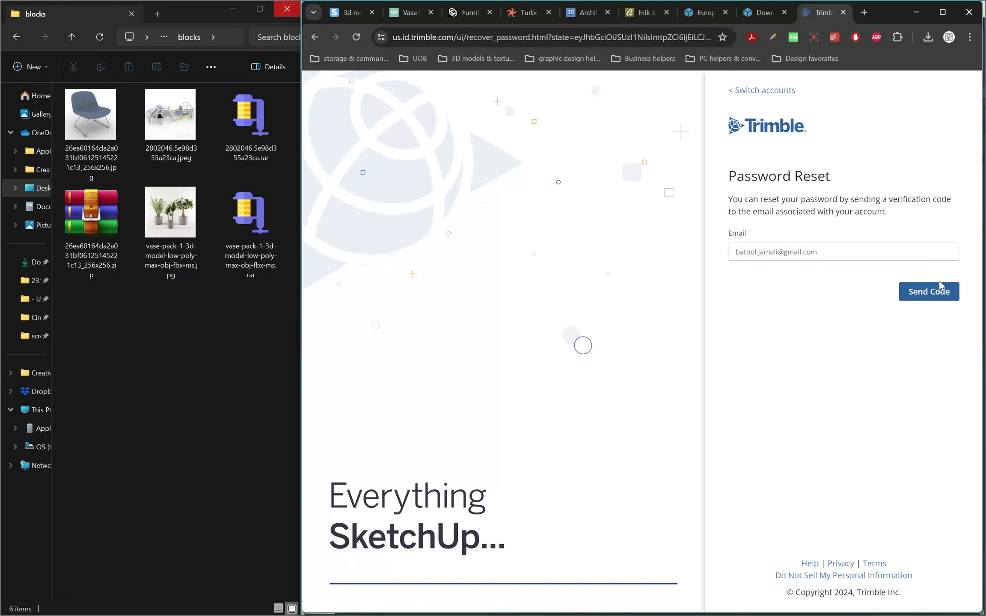
left_click(930, 295)
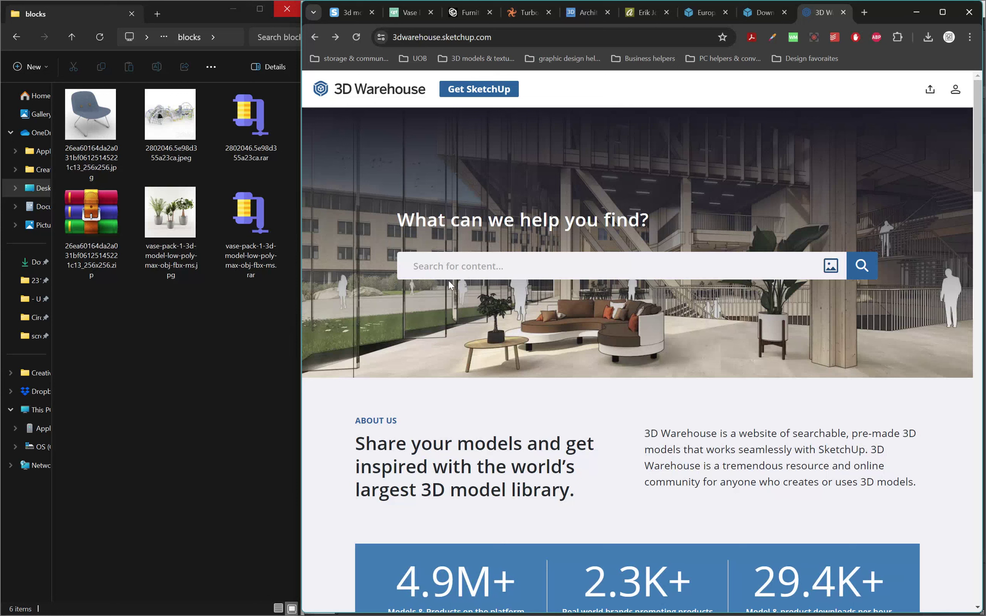
Search 3D Warehouse for light and request the download of the first model, the ring pendant light.
type("light")
key("Return")
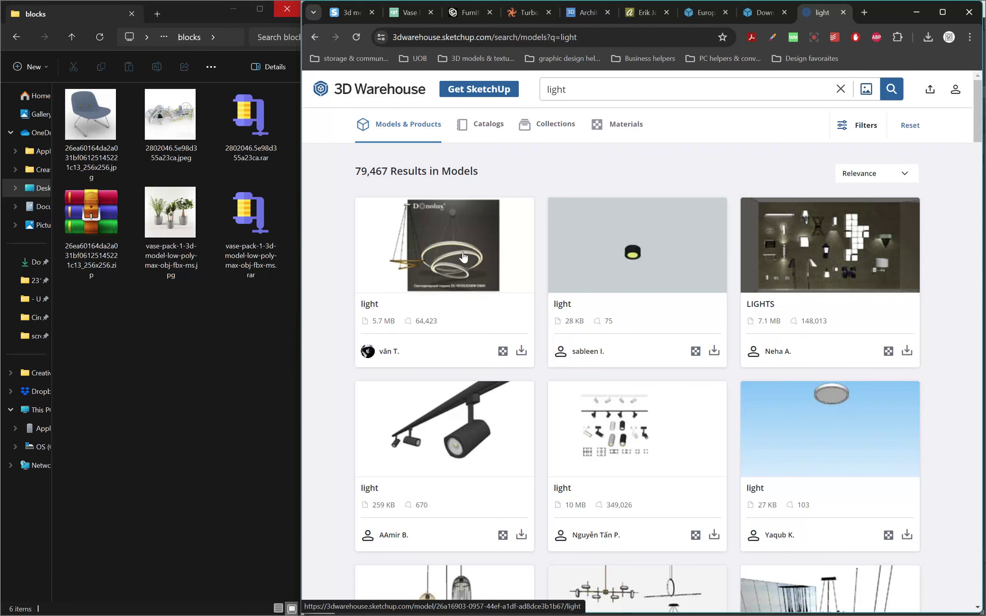
left_click(520, 352)
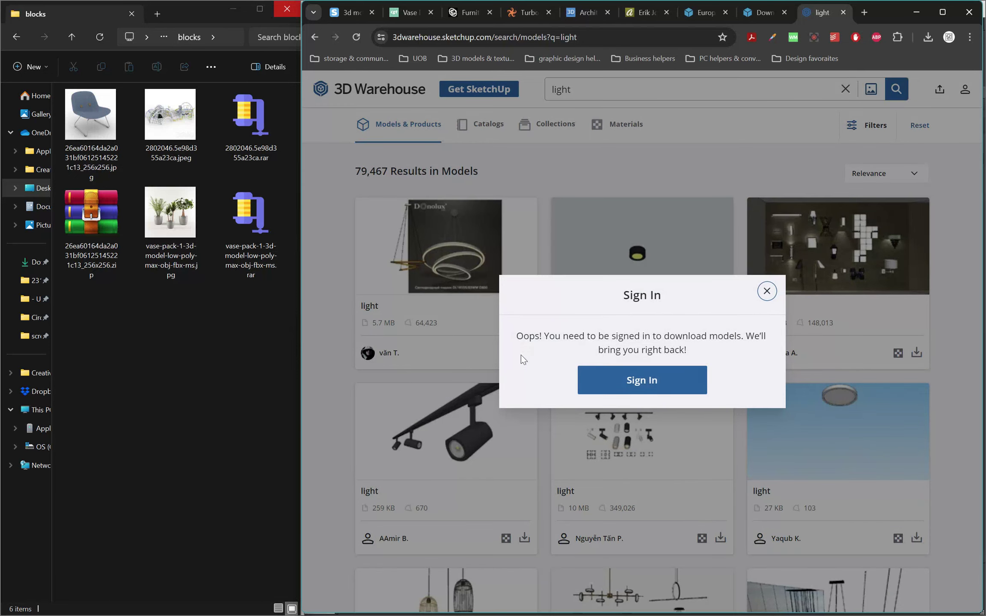
Sign in to 3D Warehouse through Trimble with the existing Google account.
left_click(623, 380)
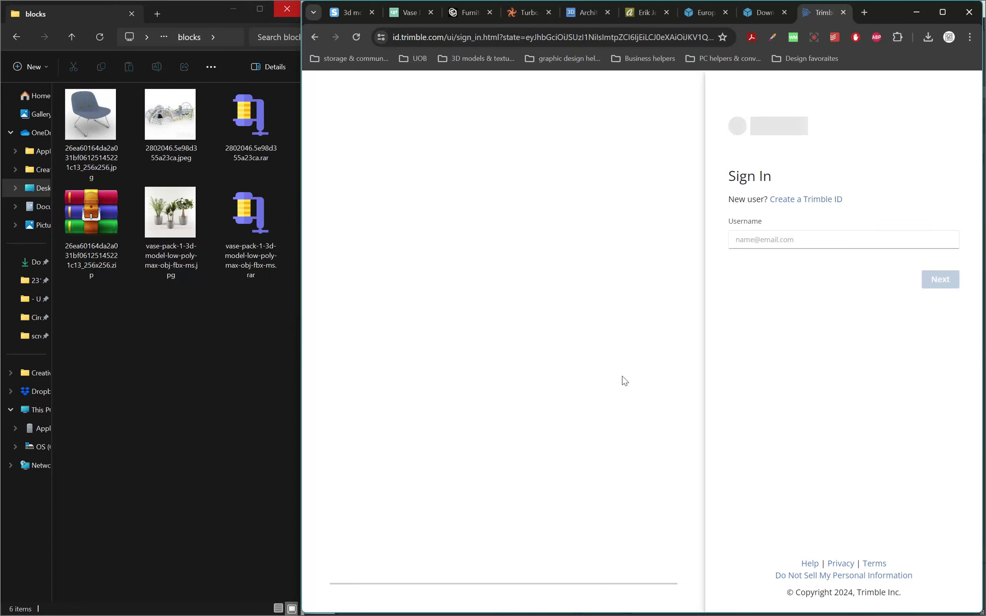
left_click(845, 340)
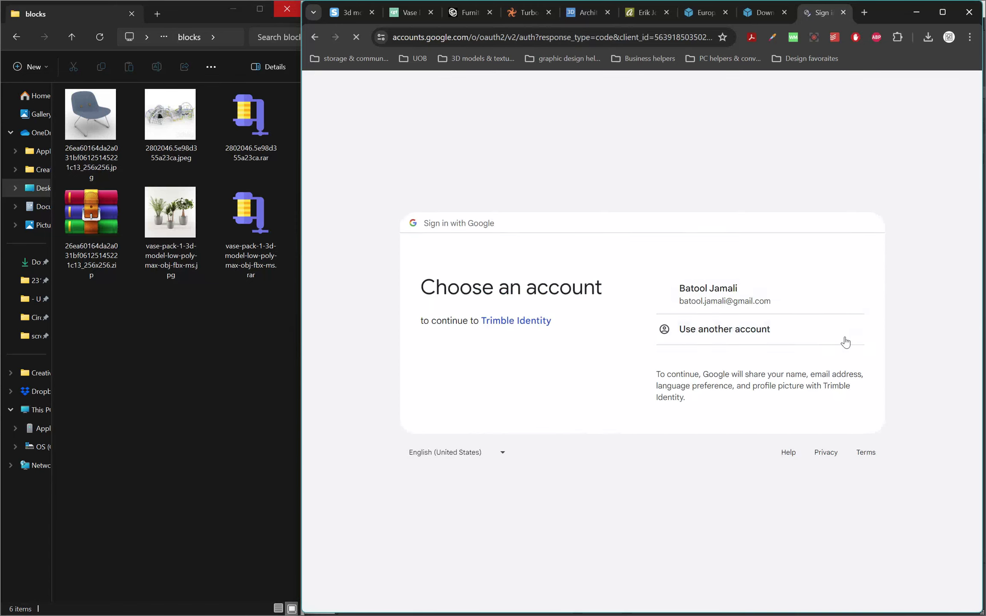
left_click(737, 338)
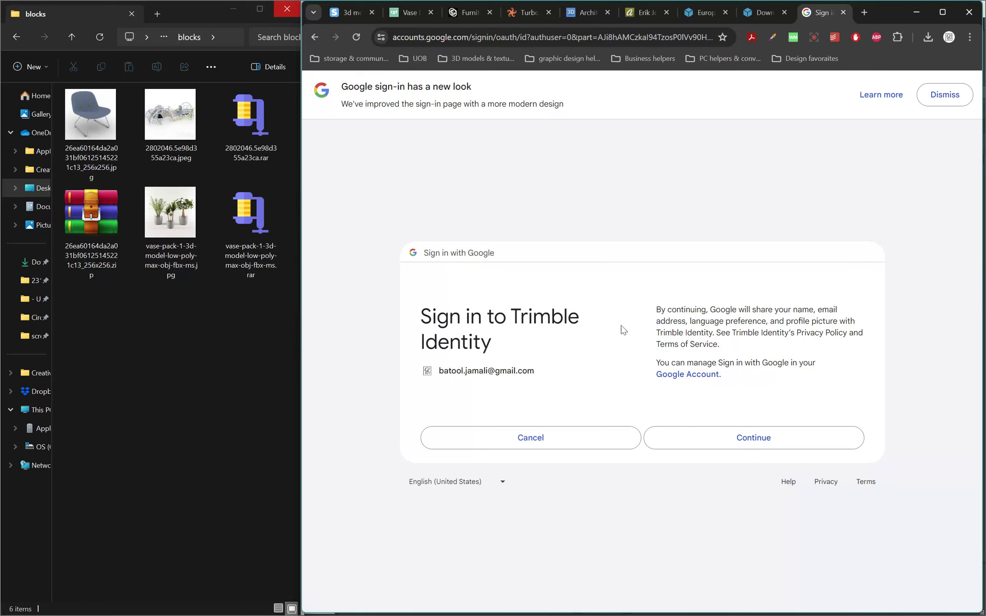
left_click(737, 440)
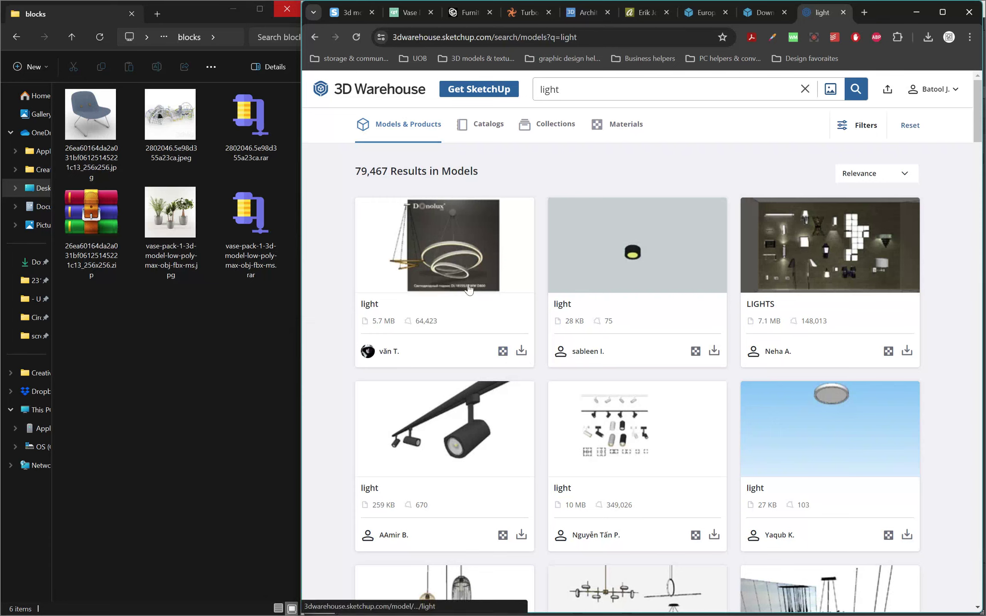
Download the ring pendant light as a SketchUp file, saving it as dowlights+(6).skp in the blocks folder.
left_click(520, 352)
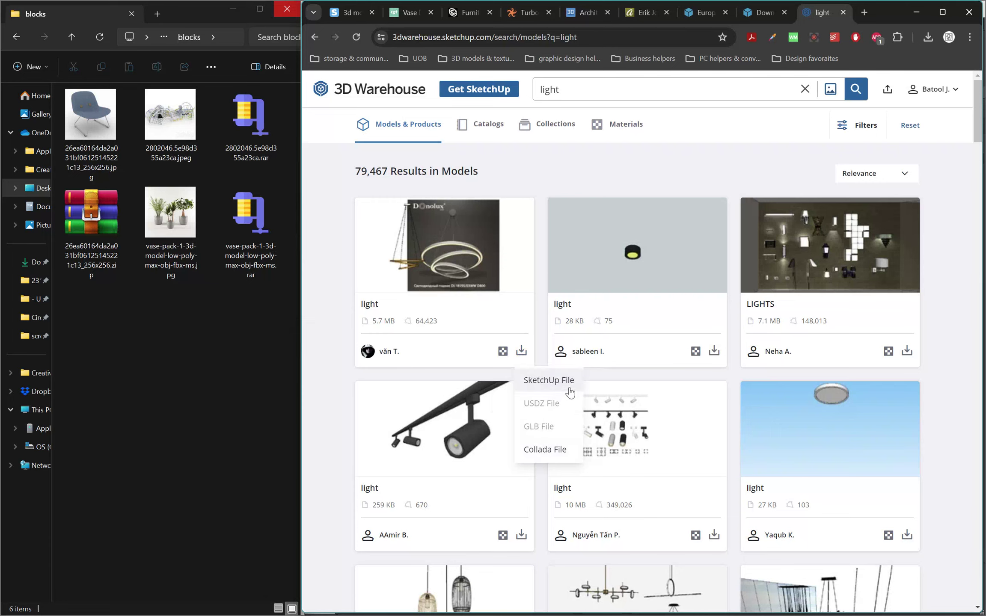
left_click(549, 380)
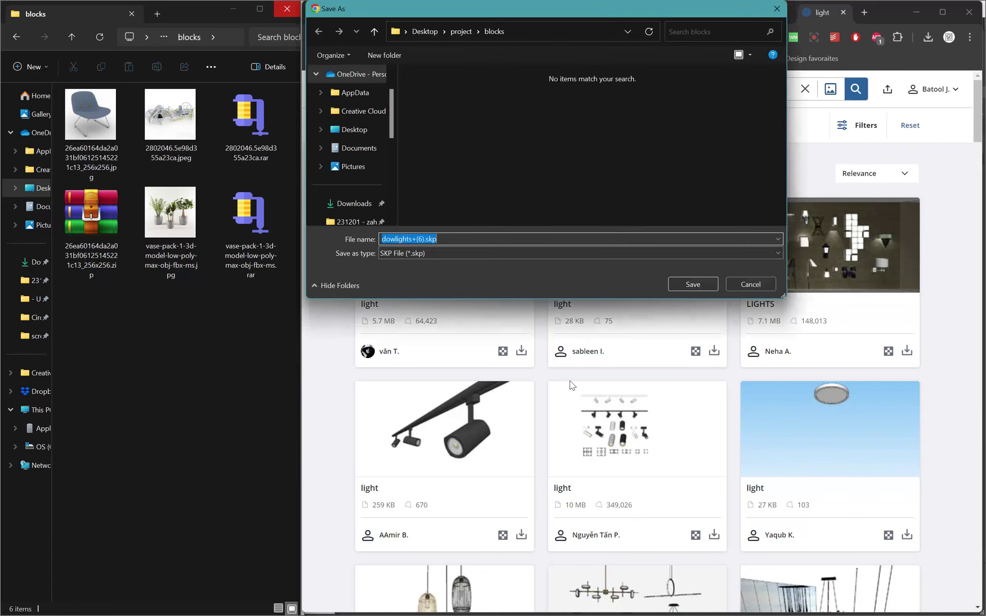
left_click(673, 282)
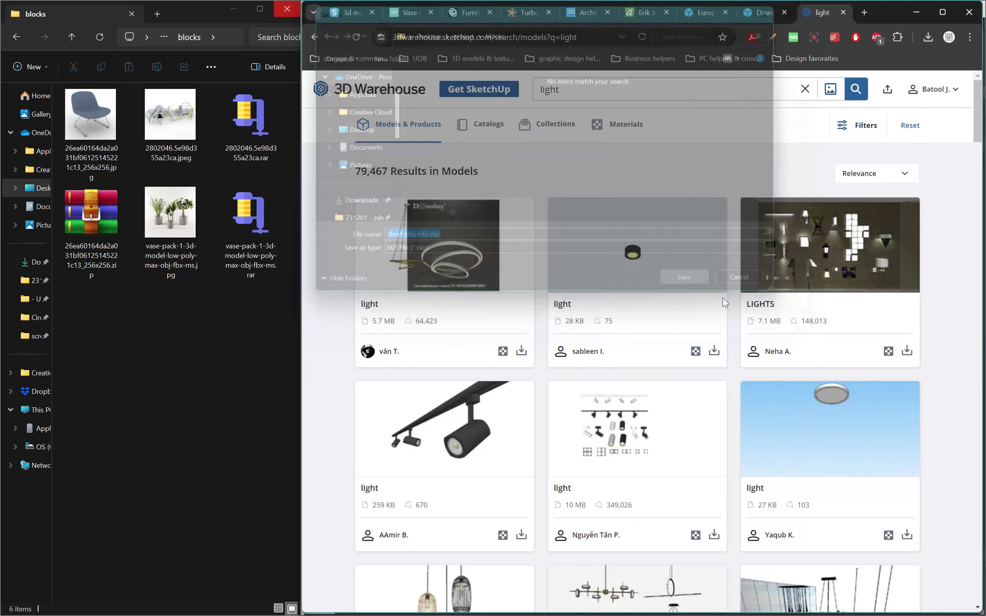
Browse the light models in the search results and dismiss the list of recent downloads.
scroll(718, 303, "down", 6)
scroll(794, 285, "down", 1)
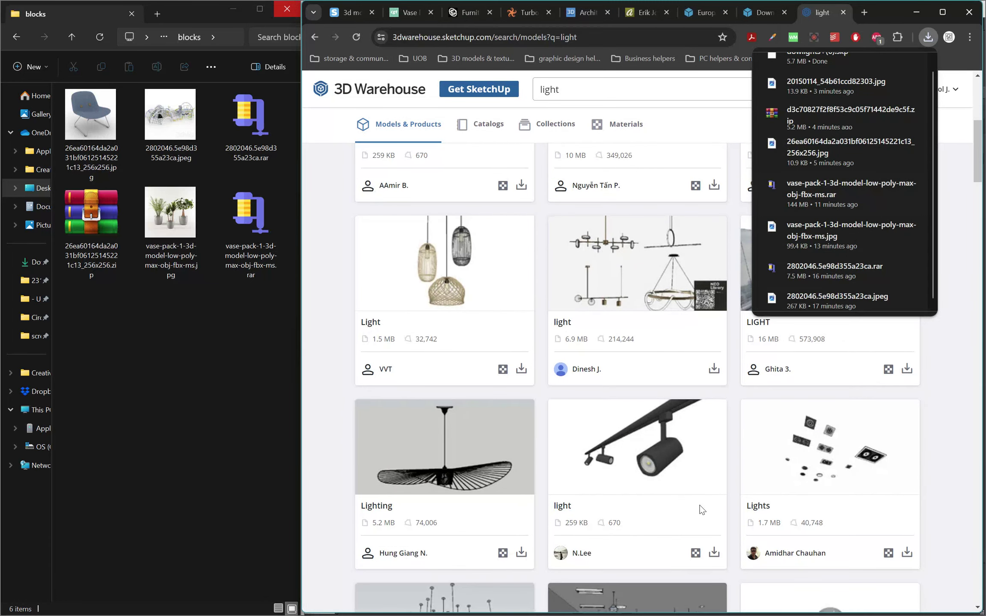
scroll(651, 492, "down", 4)
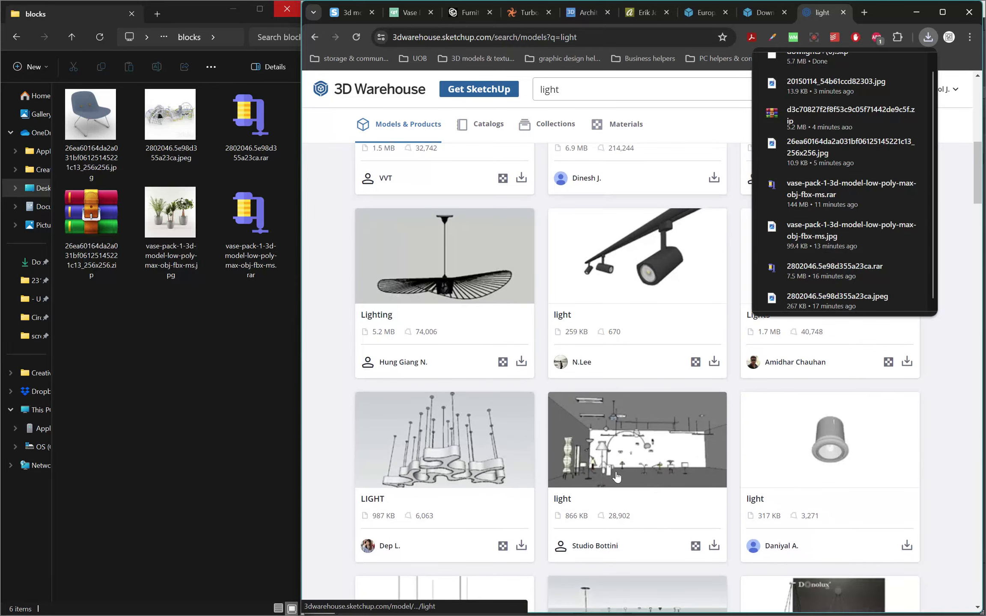
scroll(569, 425, "down", 1)
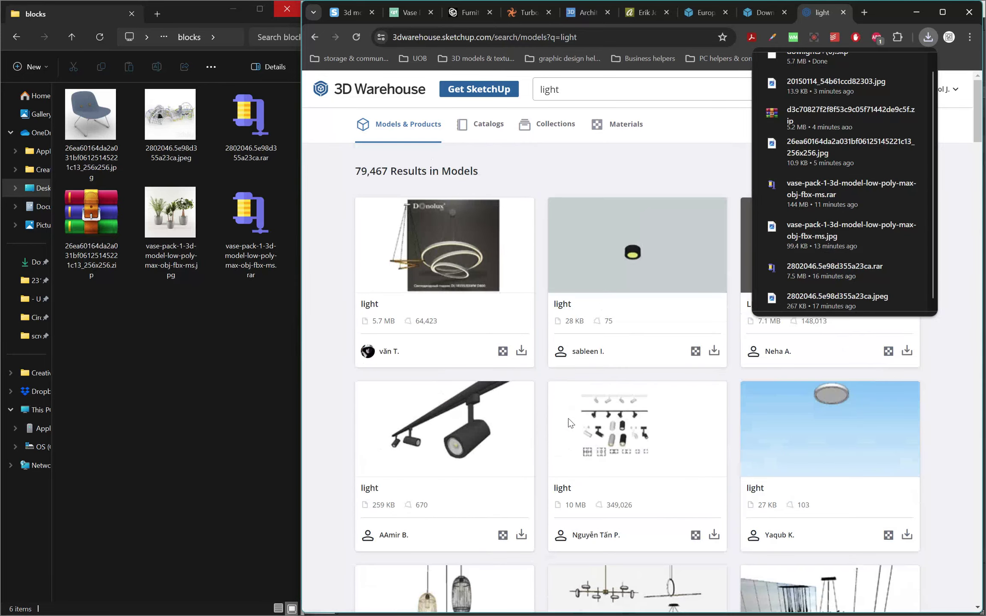
mouse_move(869, 145)
left_click(952, 158)
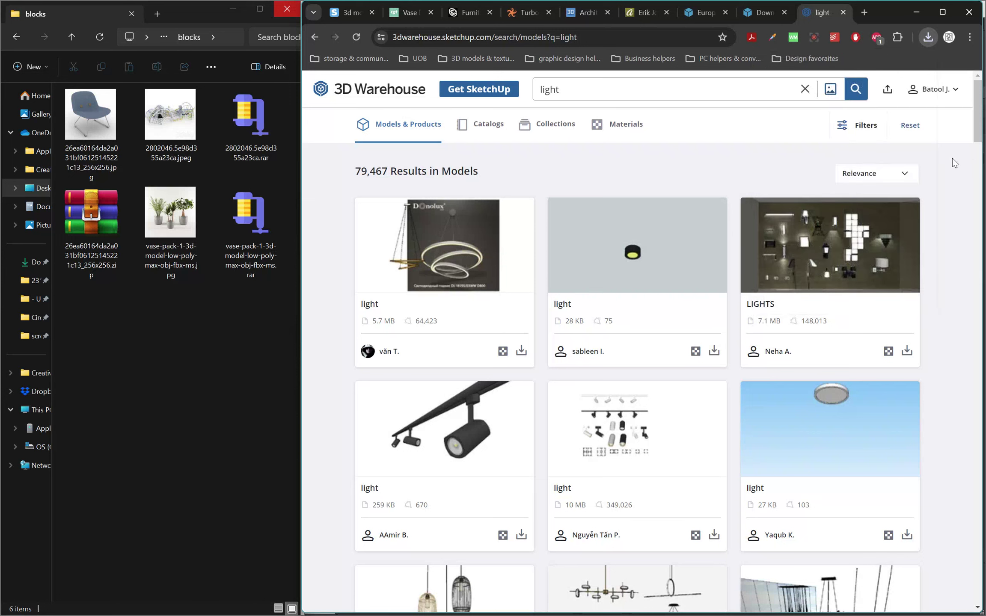
Save the 866 KB light model showing a room of lamps as luci+imnterne+no+idx.skp in the blocks folder and refresh the folder.
scroll(645, 255, "down", 10)
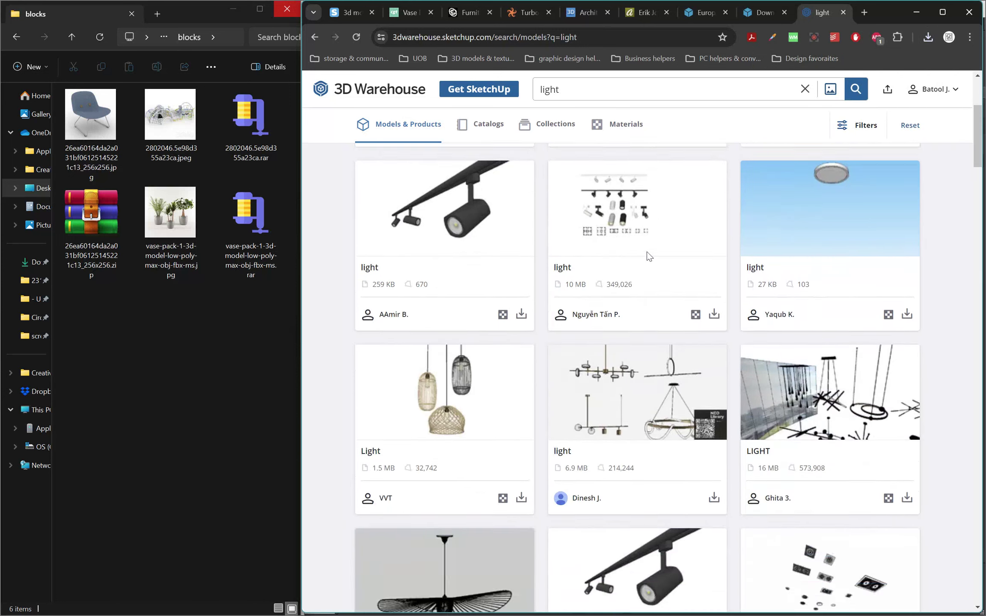
scroll(494, 421, "down", 5)
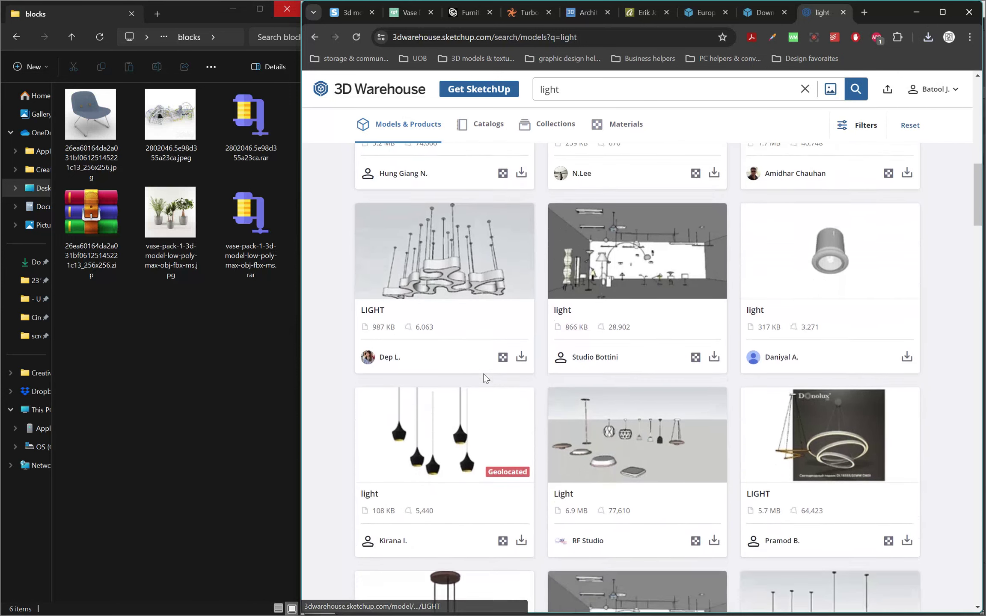
left_click(714, 322)
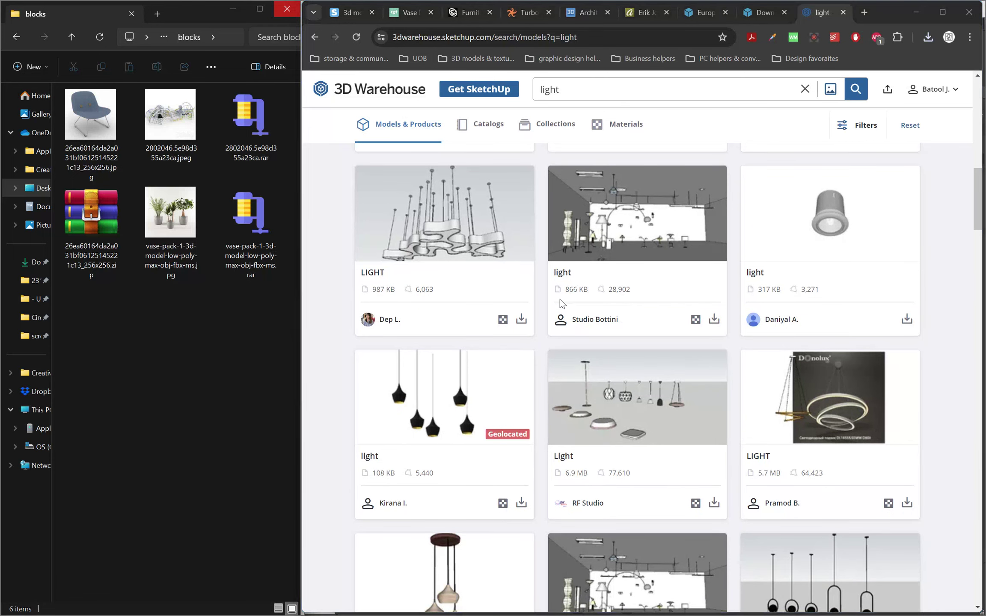
left_click(693, 284)
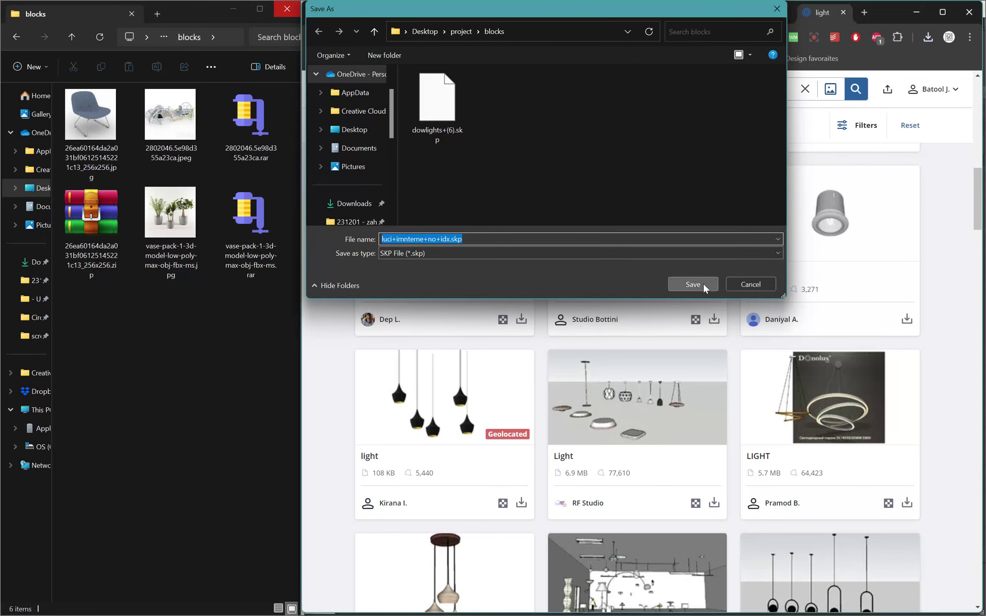
left_click(134, 428)
key("F5")
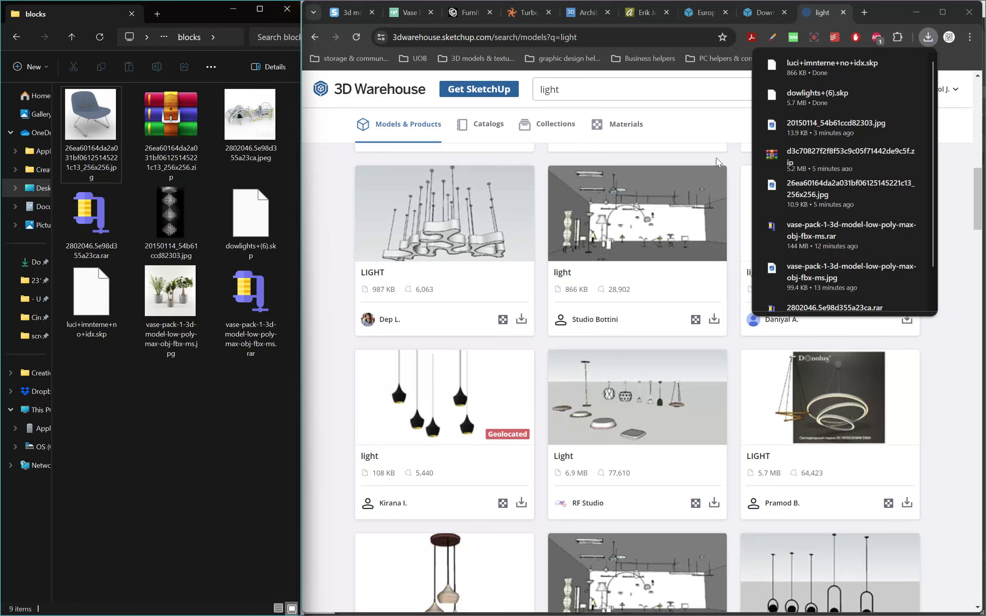
Close the 3D Warehouse tab and the web browser, returning to the project 2 model answer.max scene in 3ds Max.
left_click(844, 14)
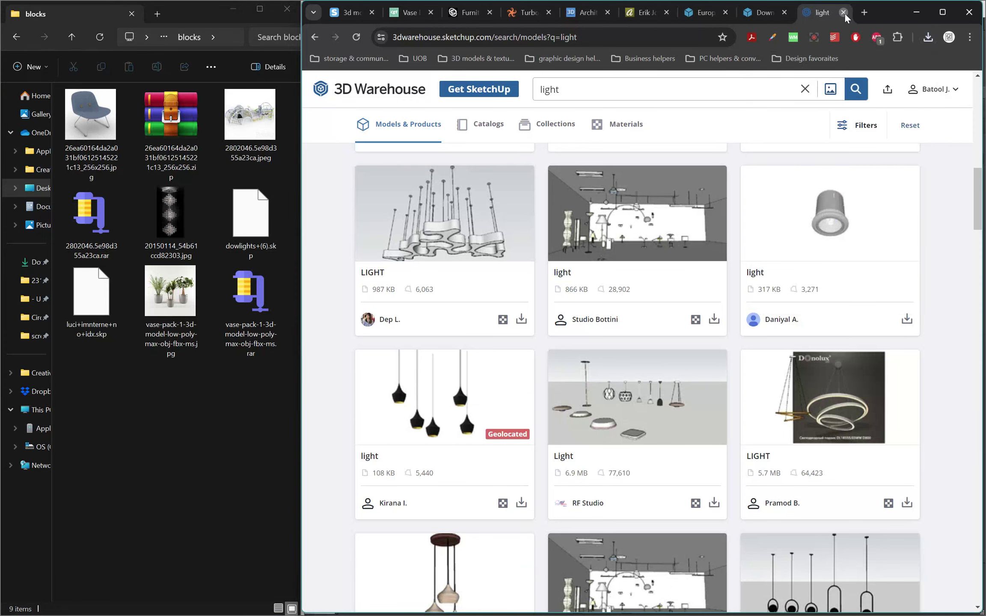
left_click(843, 13)
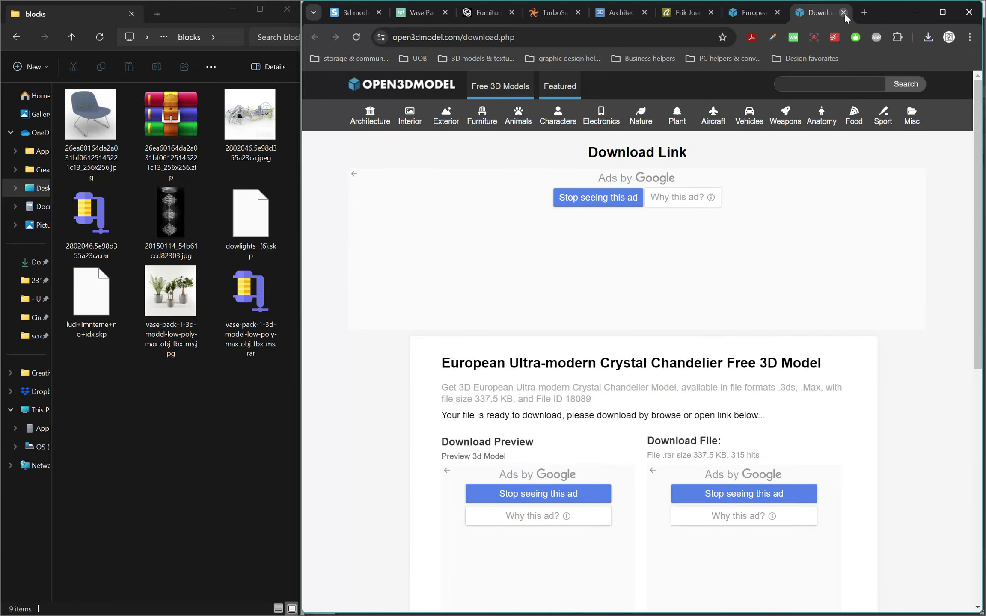
left_click(969, 12)
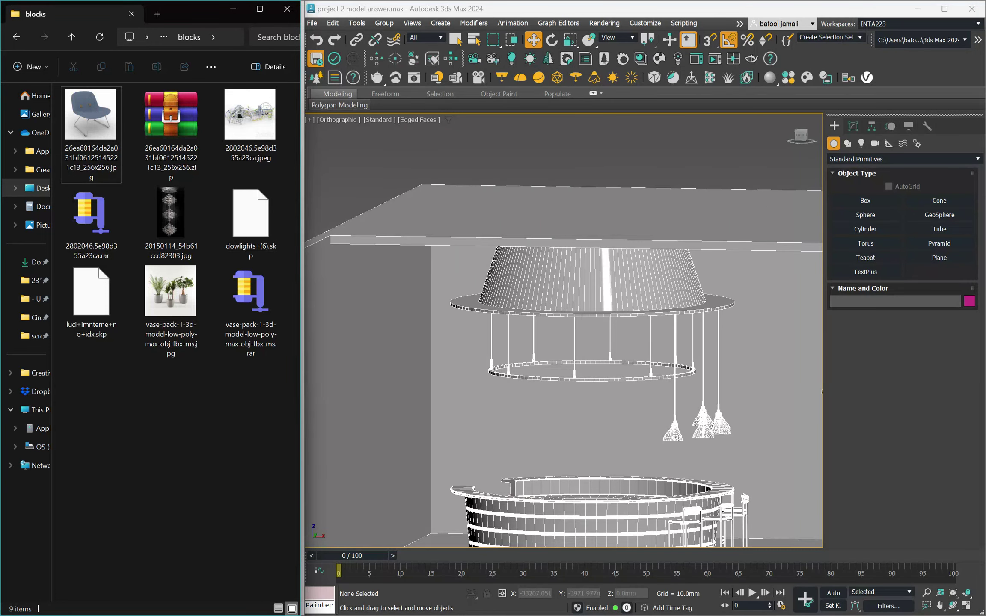
key("alt+Tab")
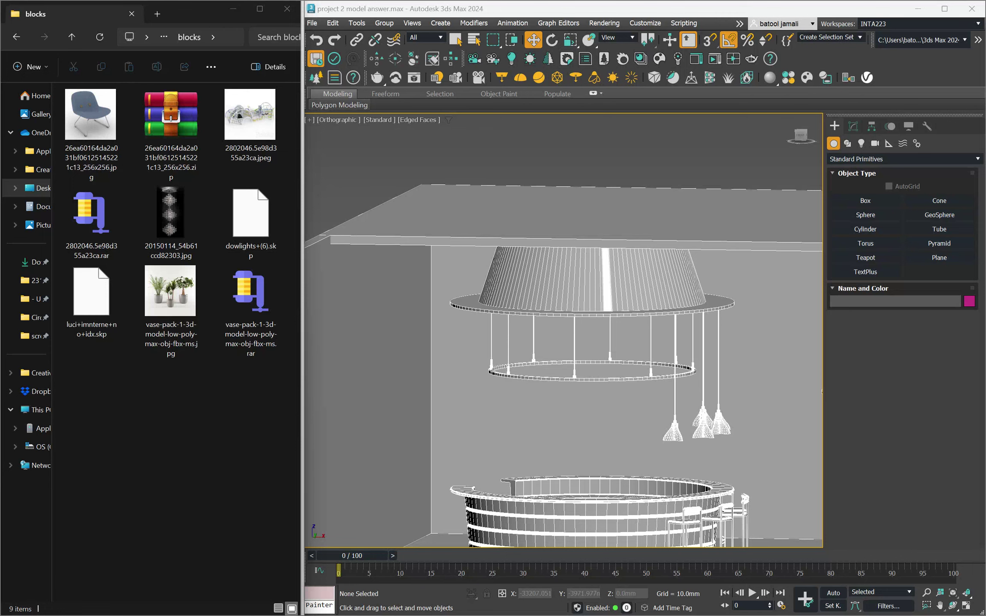
Switch to a maximized Telegram window and look through the channels in the 3D Blocks chat folder.
key("alt+Tab")
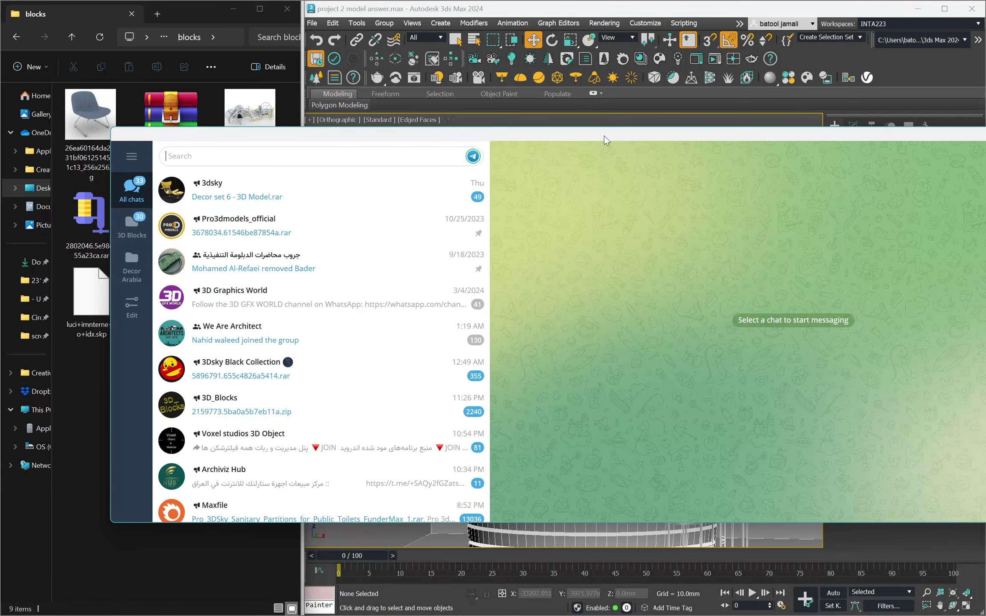
double_click(604, 137)
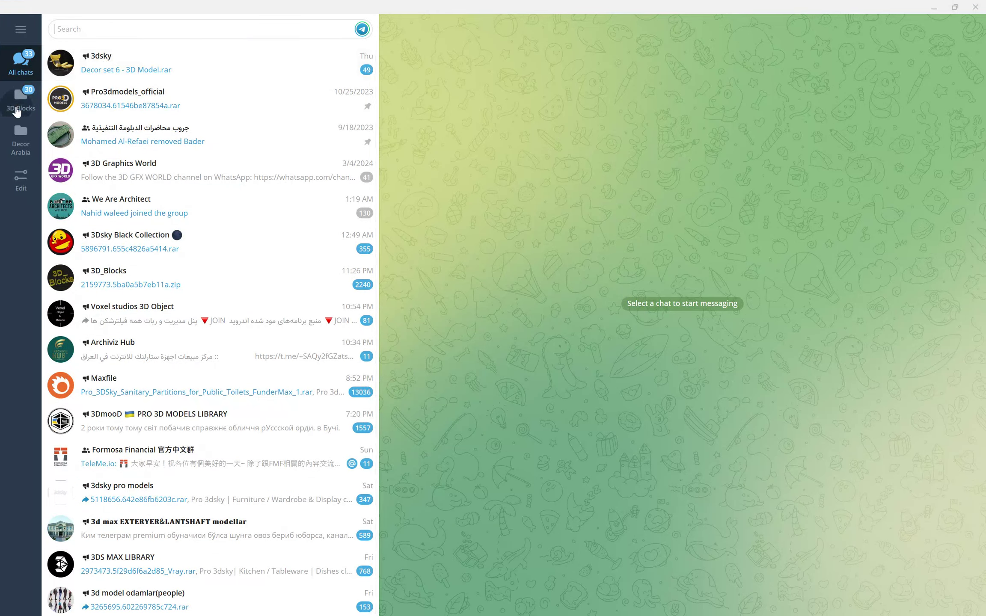
left_click(16, 109)
scroll(202, 325, "down", 15)
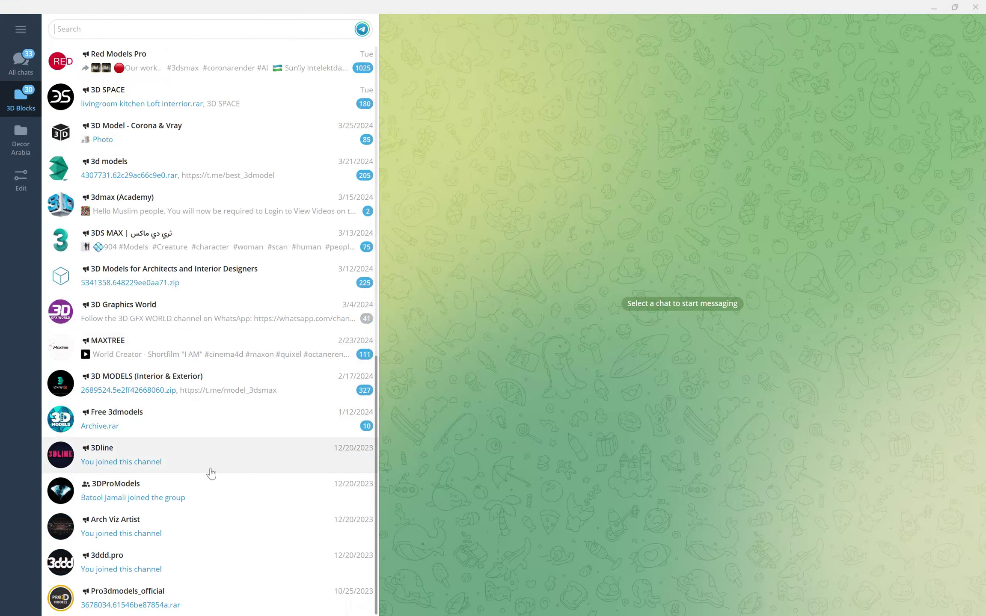
scroll(211, 473, "up", 15)
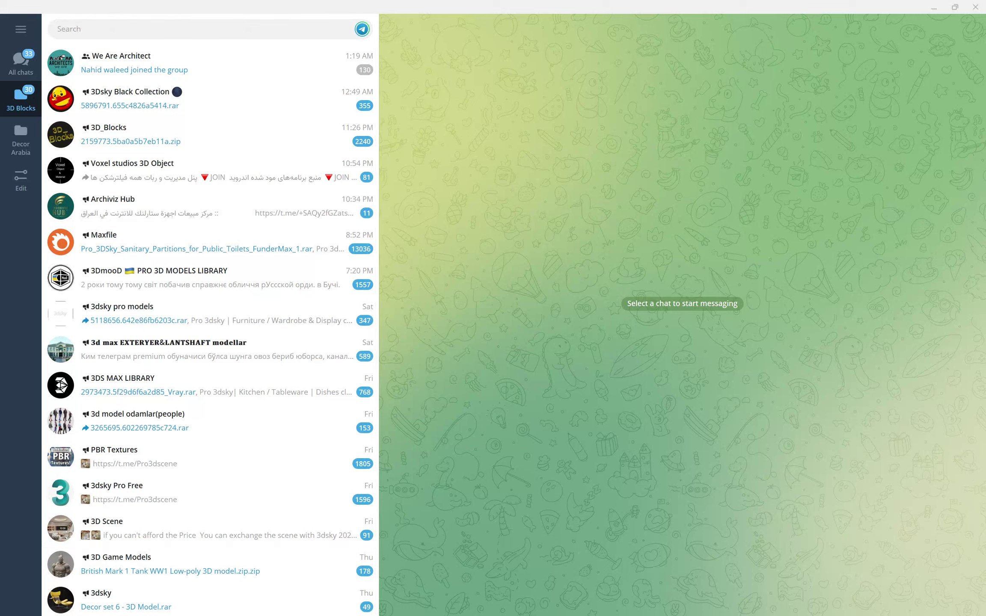
Switch to the Excel topics sheet, highlight the Telegram channel links in T12:T17, and return to Telegram.
key("alt+Tab")
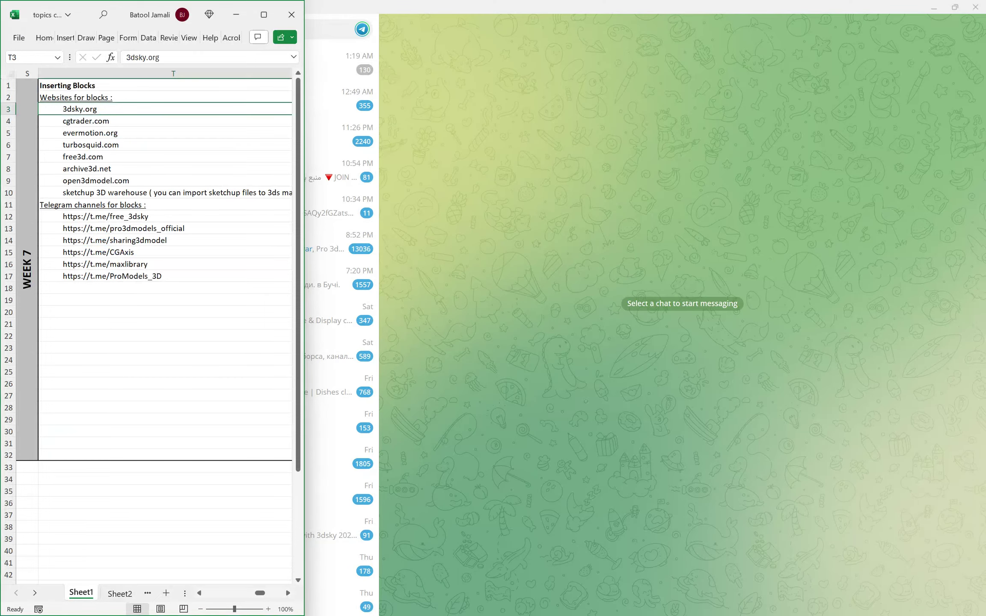
left_click_drag(81, 109, 109, 276)
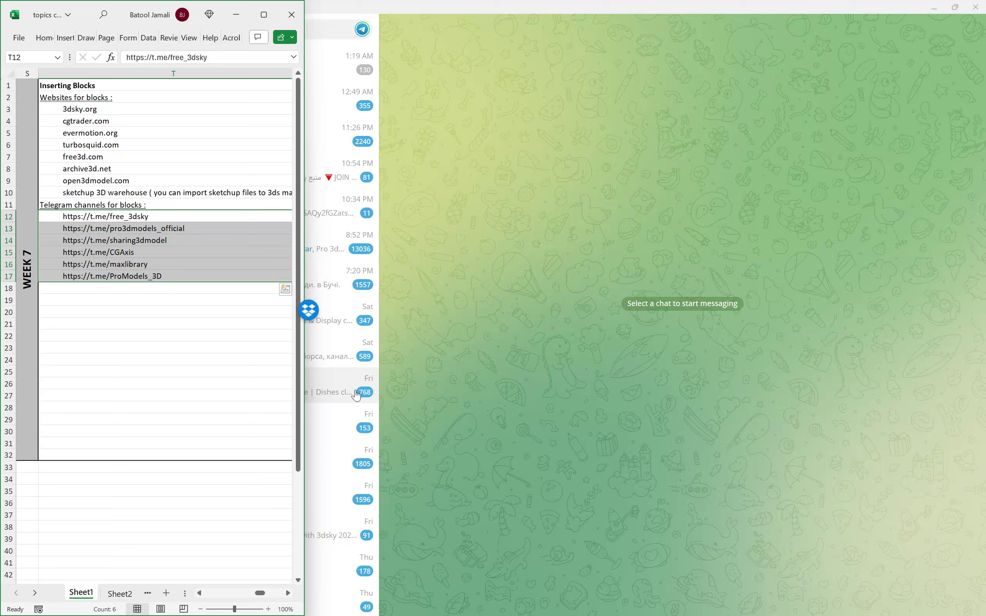
left_click(490, 291)
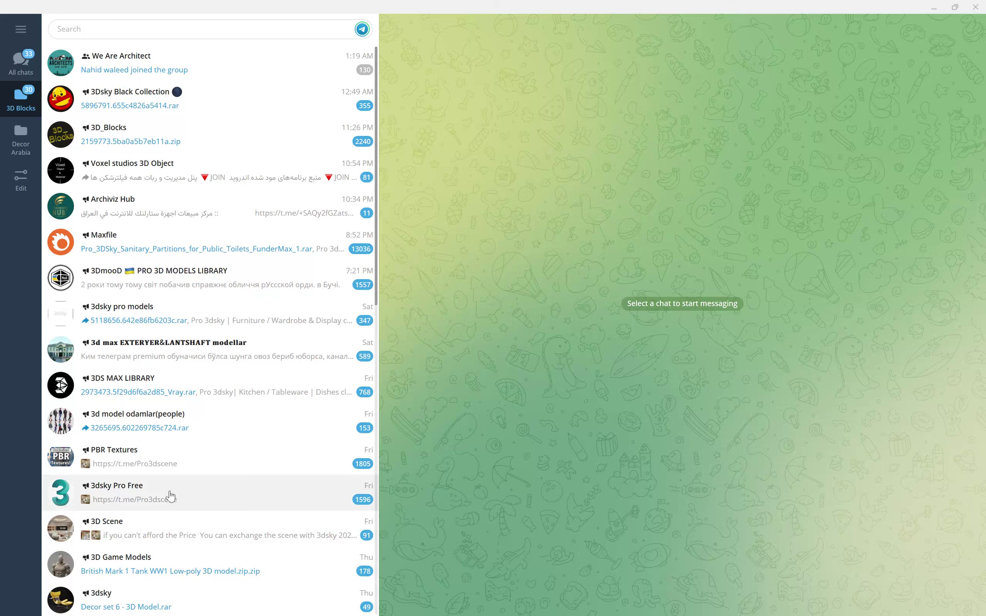
Search the chats for "free", open the 3dsky Pro Free channel, and examine its model posts down to Curtain #103.
type("free")
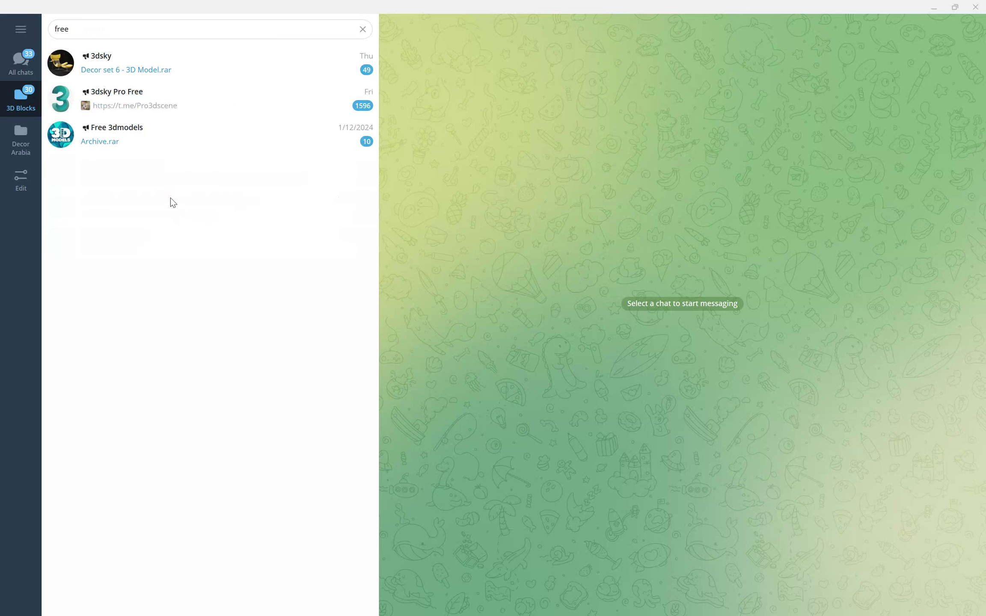
left_click(145, 103)
scroll(671, 257, "up", 10)
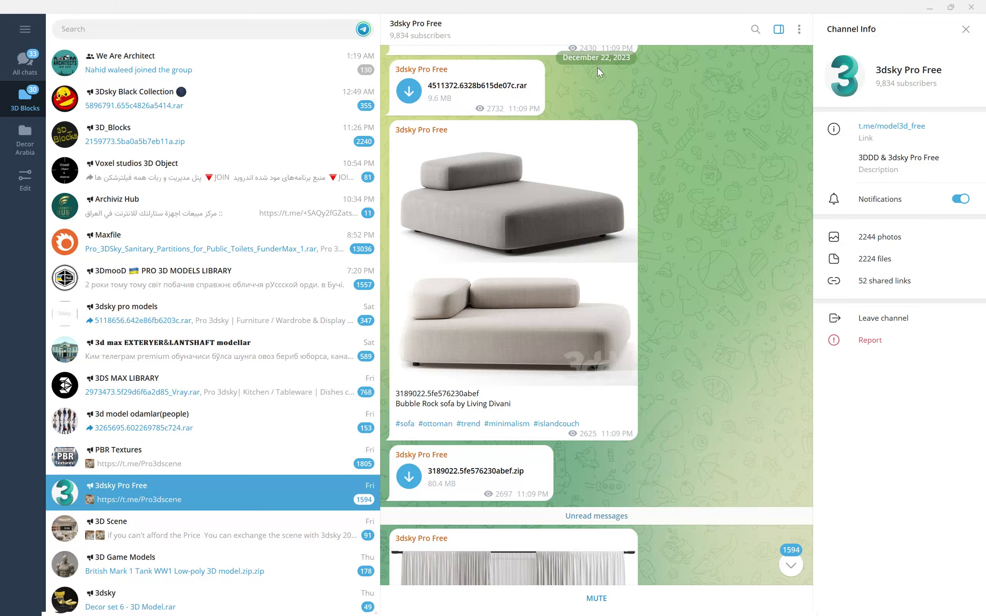
scroll(597, 76, "down", 8)
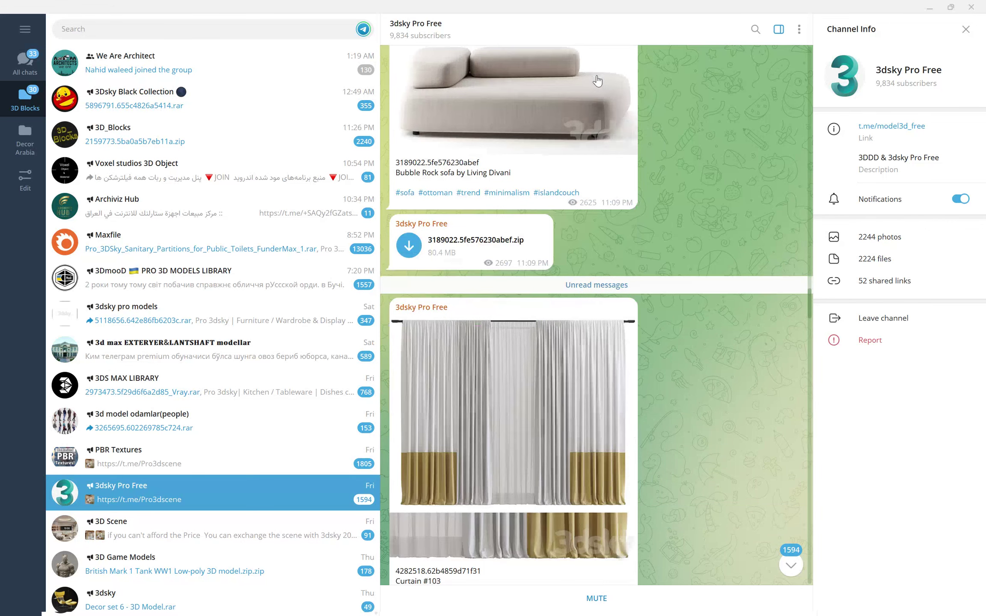
scroll(597, 76, "down", 3)
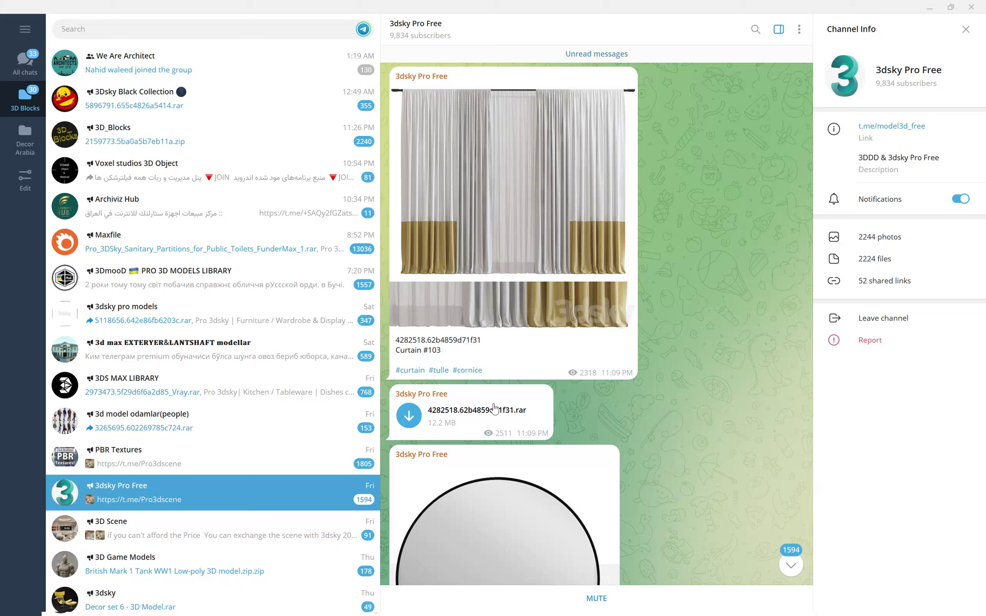
double_click(471, 414)
double_click(483, 431)
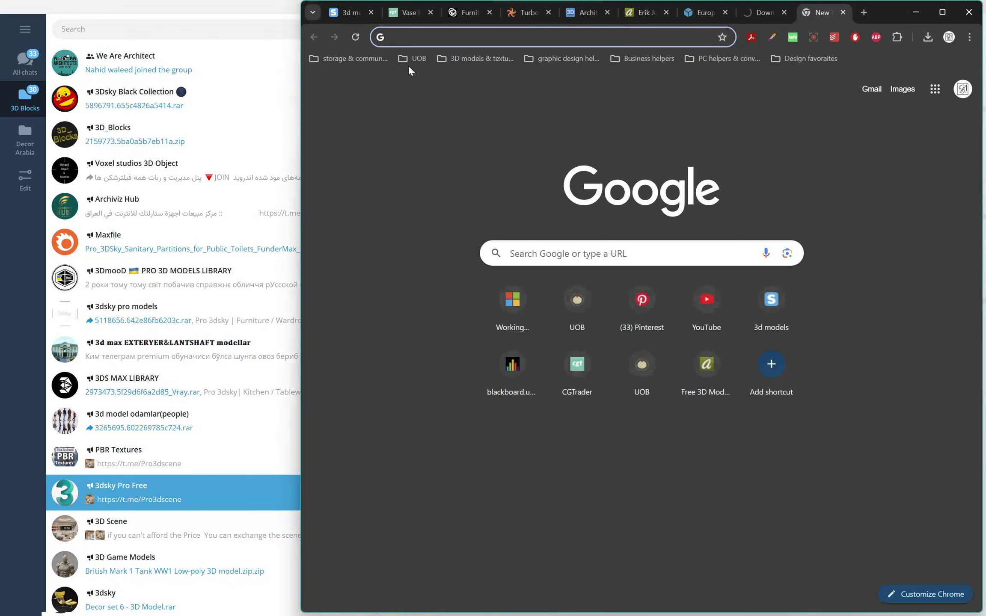
Switch to 3dsky.org in Chrome and list all models in the Lighting category.
left_click(347, 17)
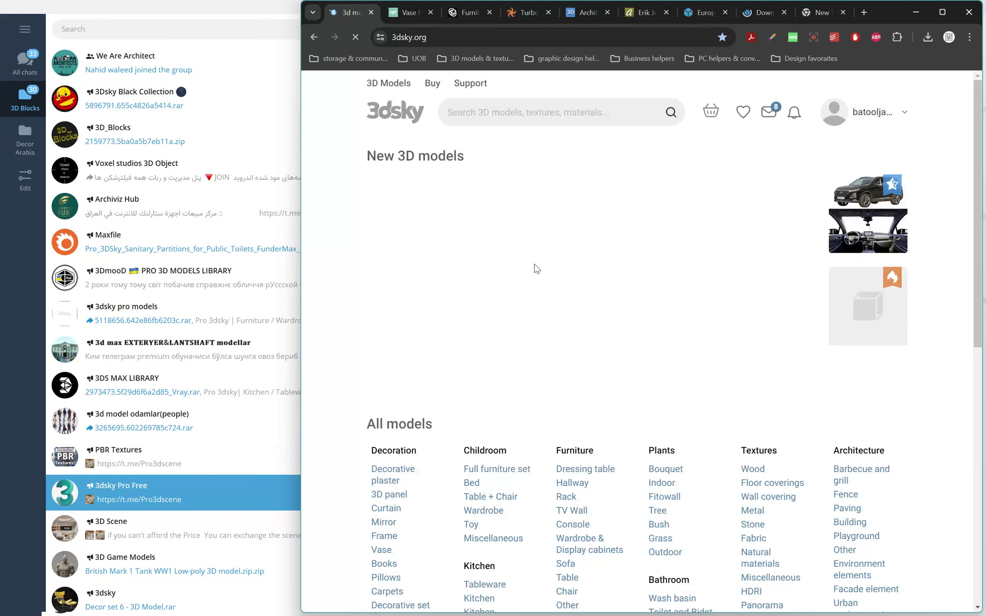
scroll(536, 287, "down", 9)
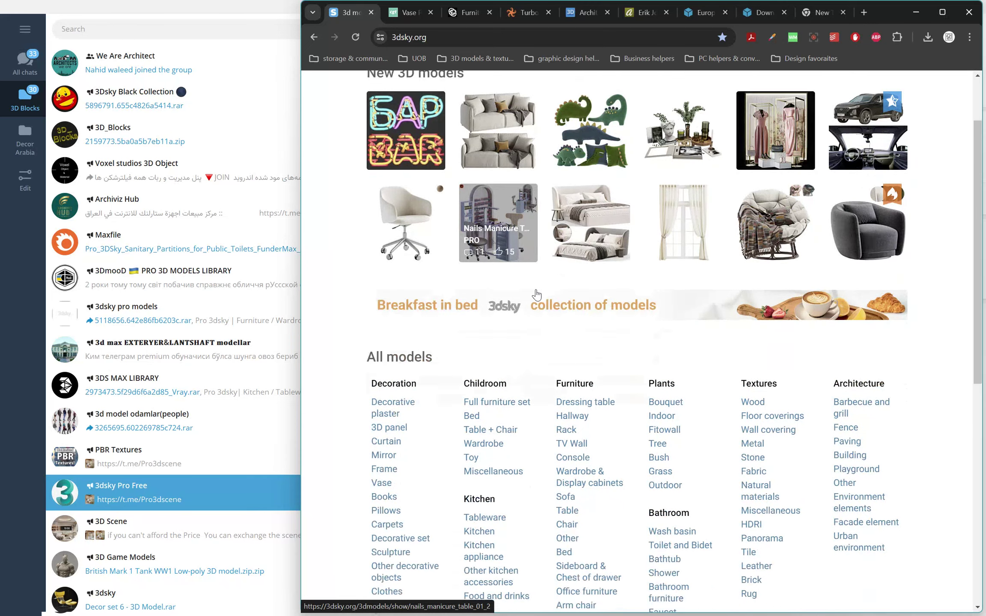
scroll(536, 295, "up", 3)
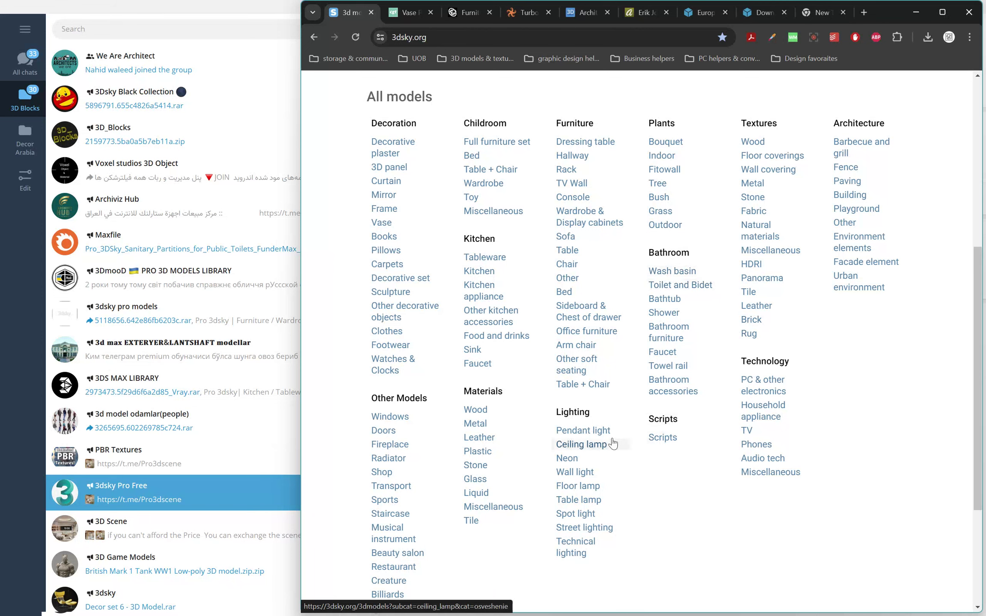
left_click(574, 412)
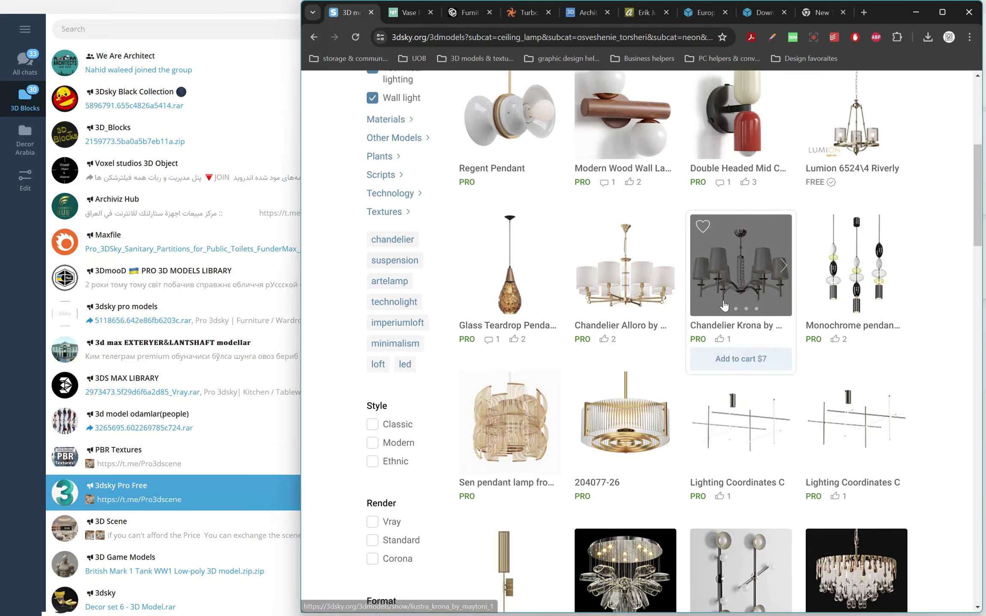
scroll(573, 319, "up", 3)
scroll(573, 319, "up", 4)
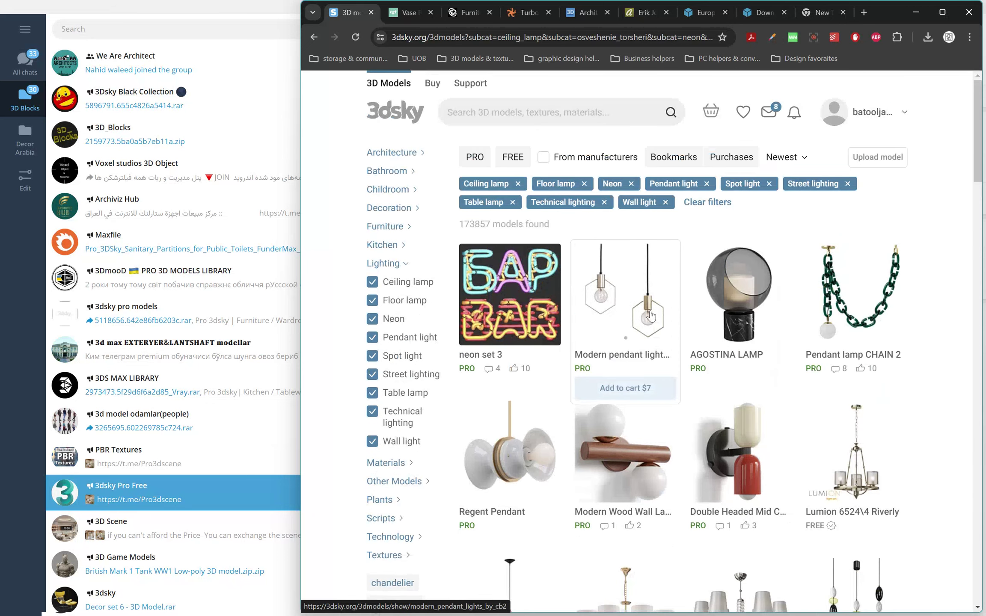
Open the Modern pendant lights by CB2 model and examine its enlarged preview images.
left_click(656, 307)
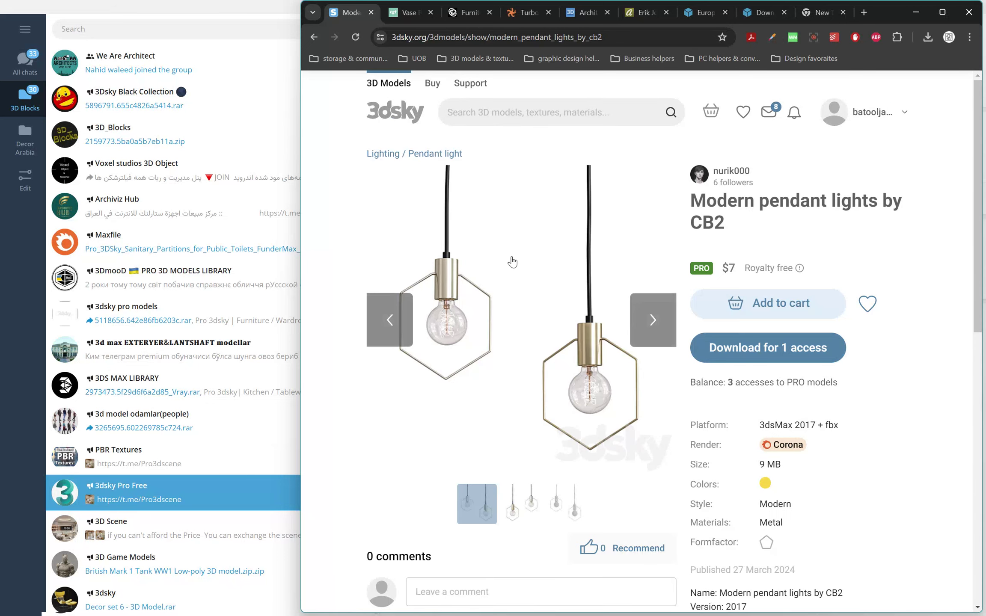
left_click(582, 387)
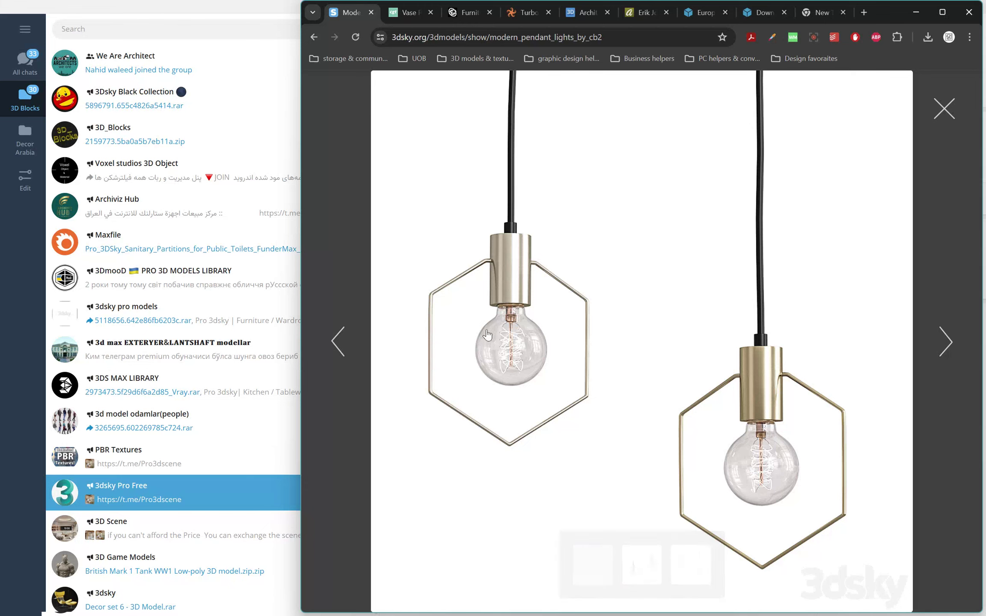
left_click(945, 342)
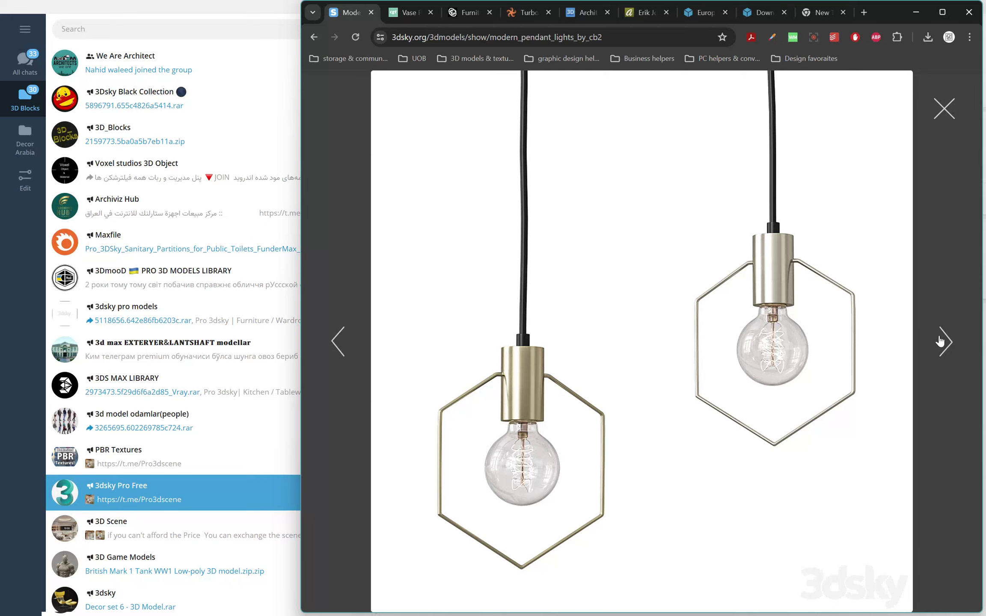
left_click(940, 341)
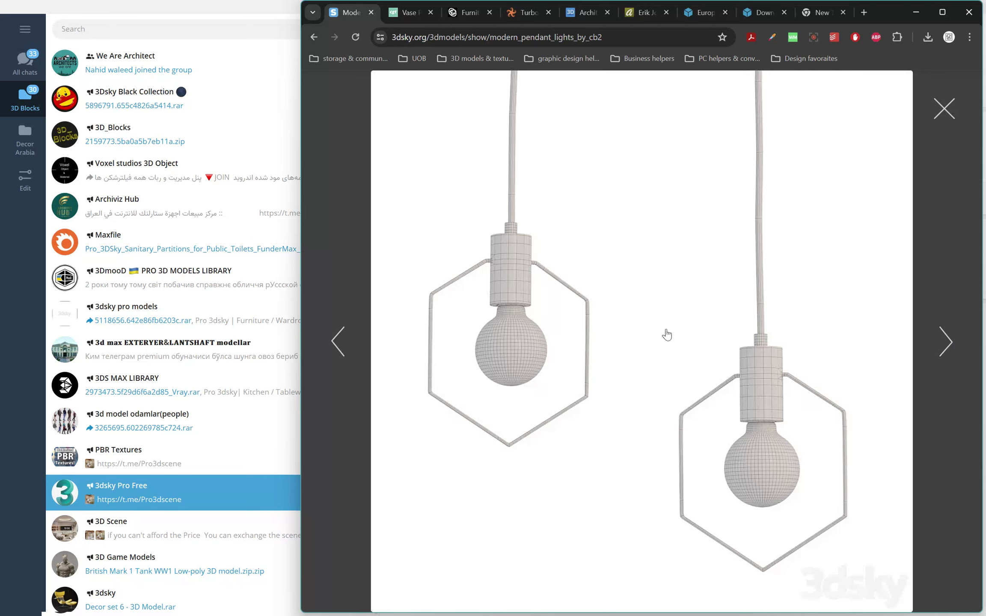
left_click(949, 342)
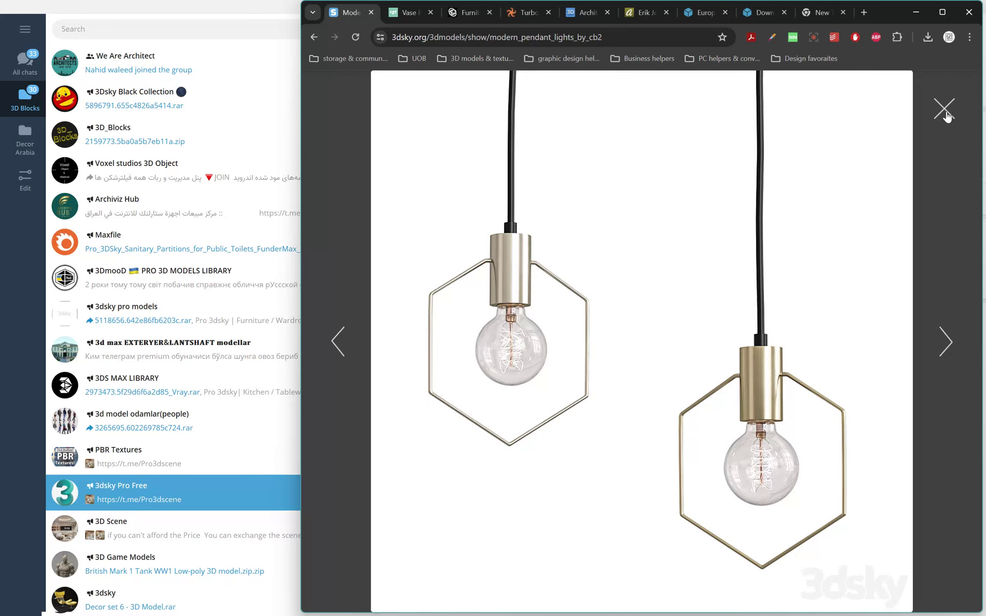
left_click(949, 353)
left_click(940, 112)
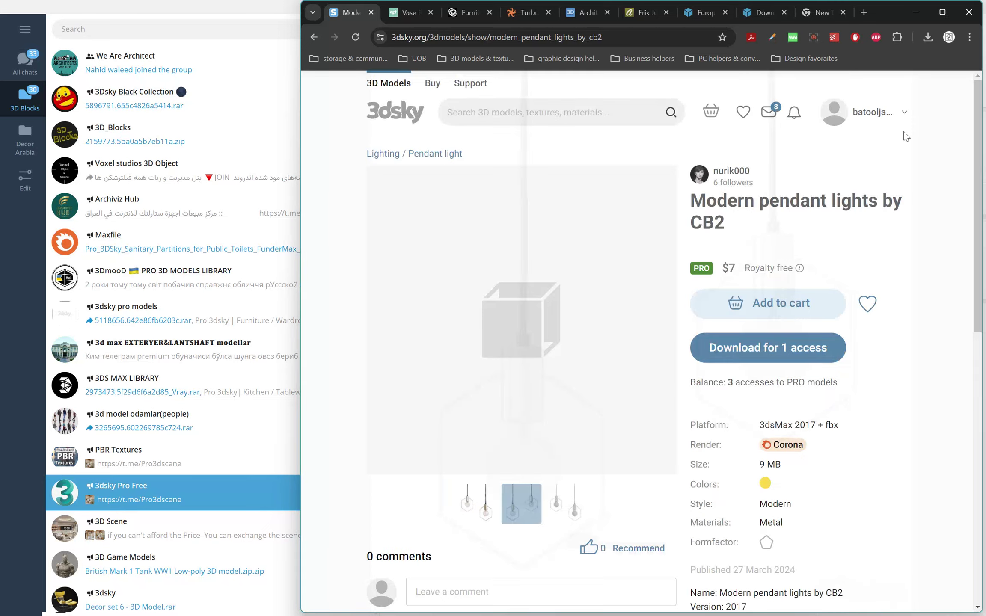
Copy the name 6357559.66043767bf810 from the save dialog of the first pendant light preview image, and cancel saving.
left_click(464, 507)
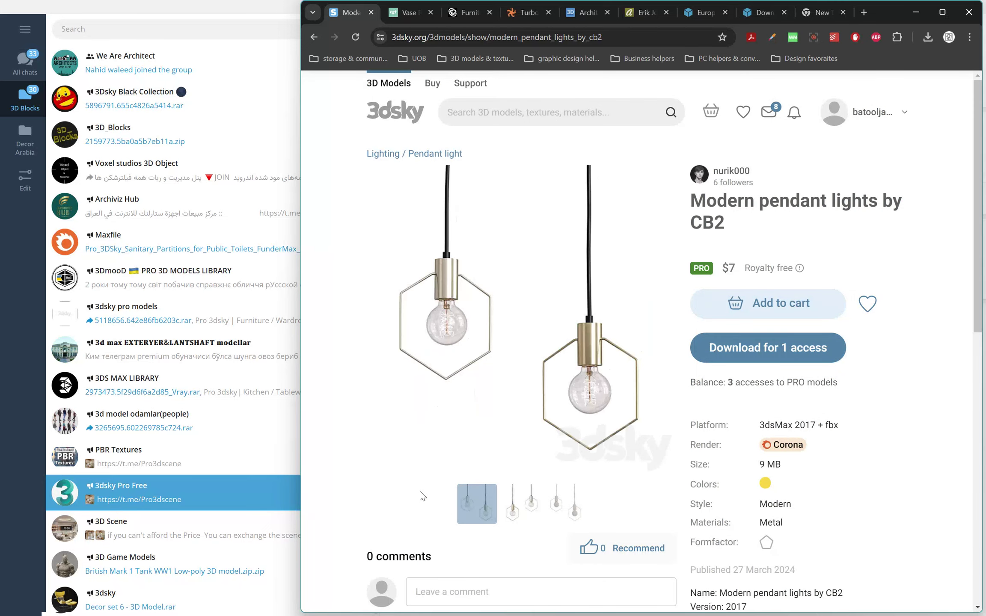
right_click(482, 327)
left_click(537, 366)
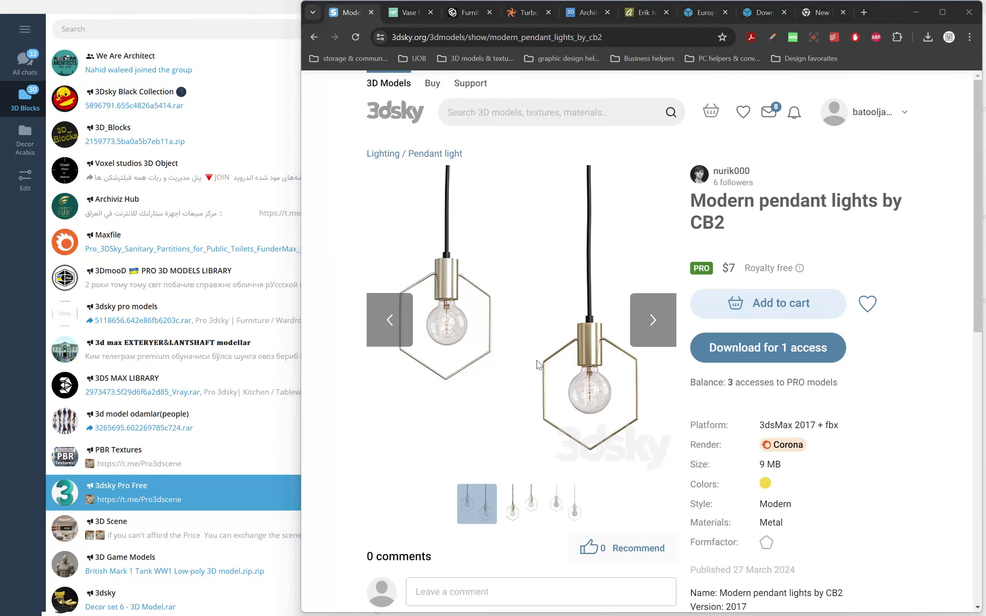
left_click(456, 239)
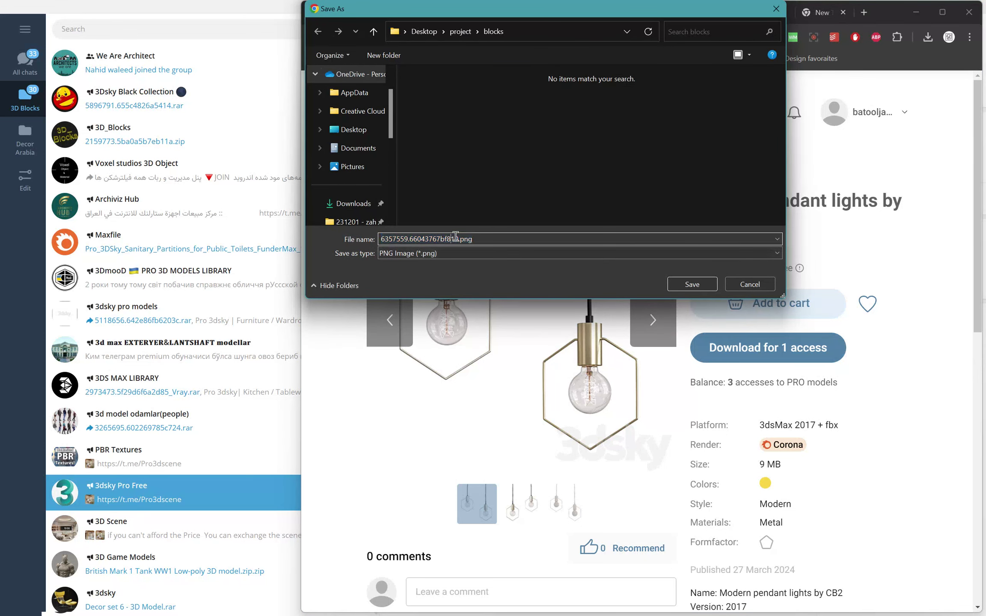
left_click_drag(458, 238, 355, 243)
key("ctrl+c")
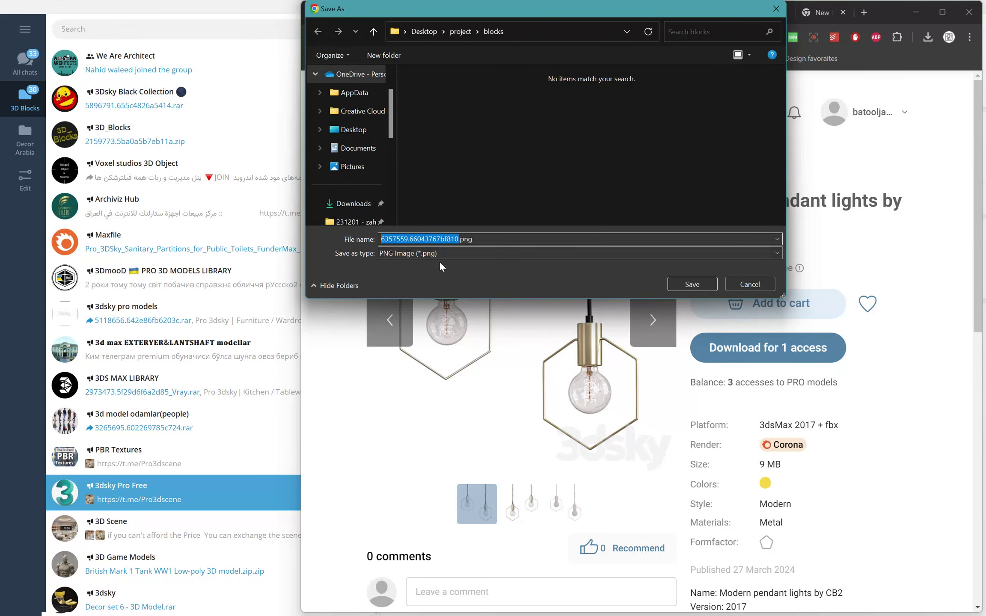
left_click(756, 283)
Switch back to Telegram and search the chats for 6357559.66043767bf810.
left_click(159, 7)
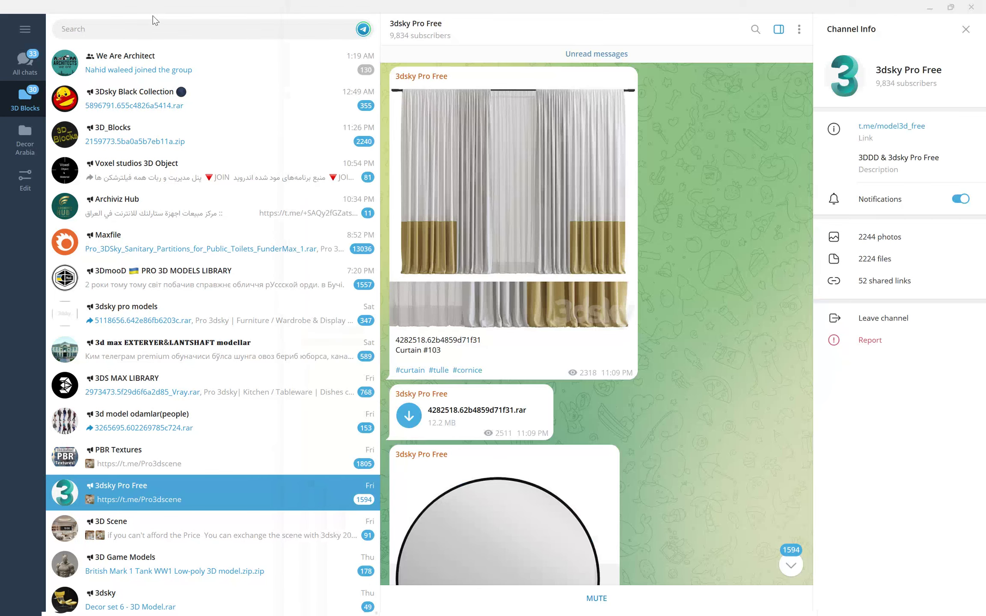
left_click(198, 33)
key("ctrl+v")
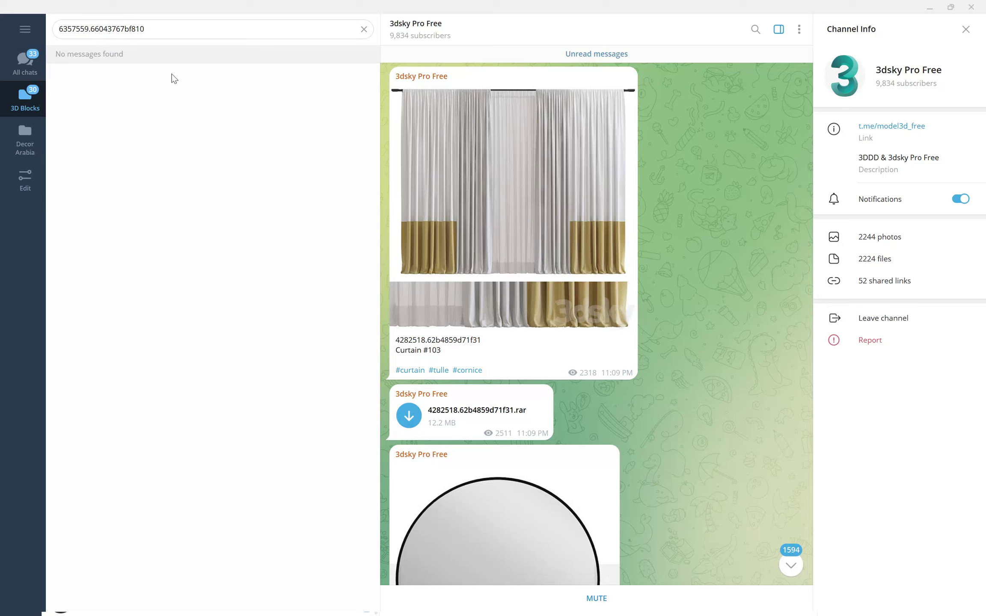
Try to copy the code 4282518.62b4859d71f31 from the Curtain #103 post into the chat search, and clear the search.
left_click_drag(486, 337, 393, 336)
key("ctrl+c")
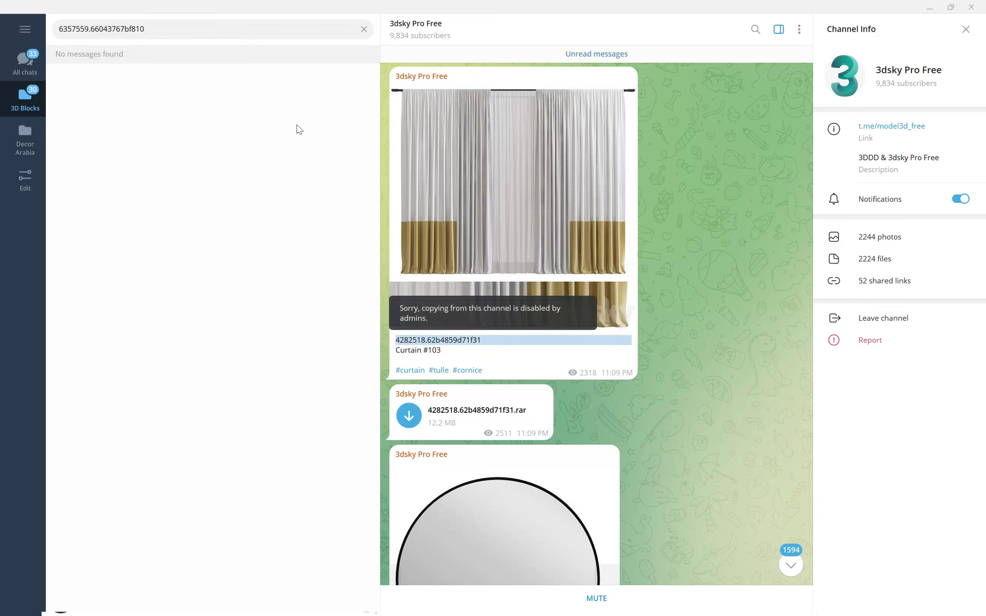
key("ctrl+a")
key("ctrl+v")
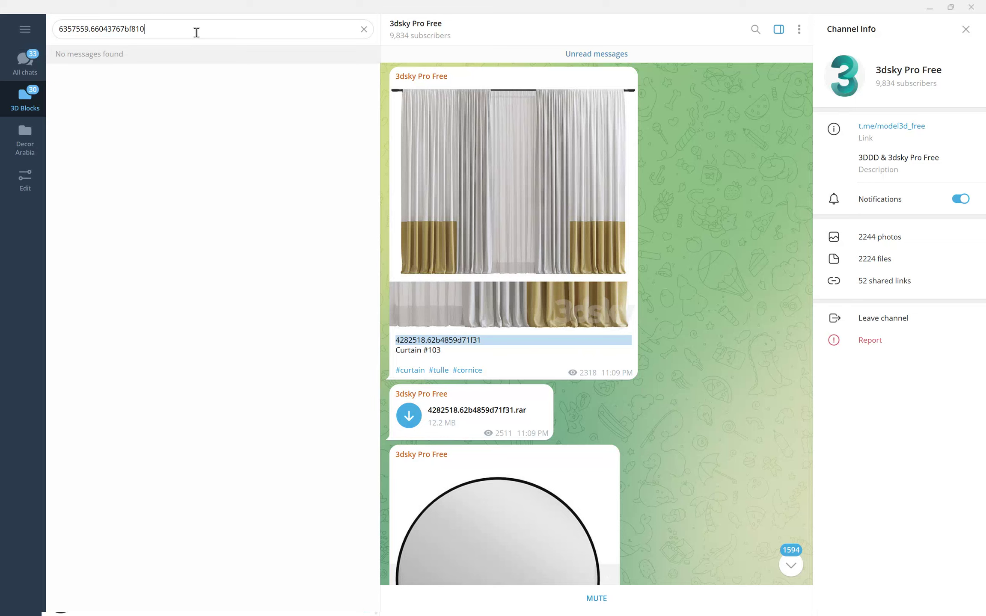
key("BackSpace")
left_click(369, 31)
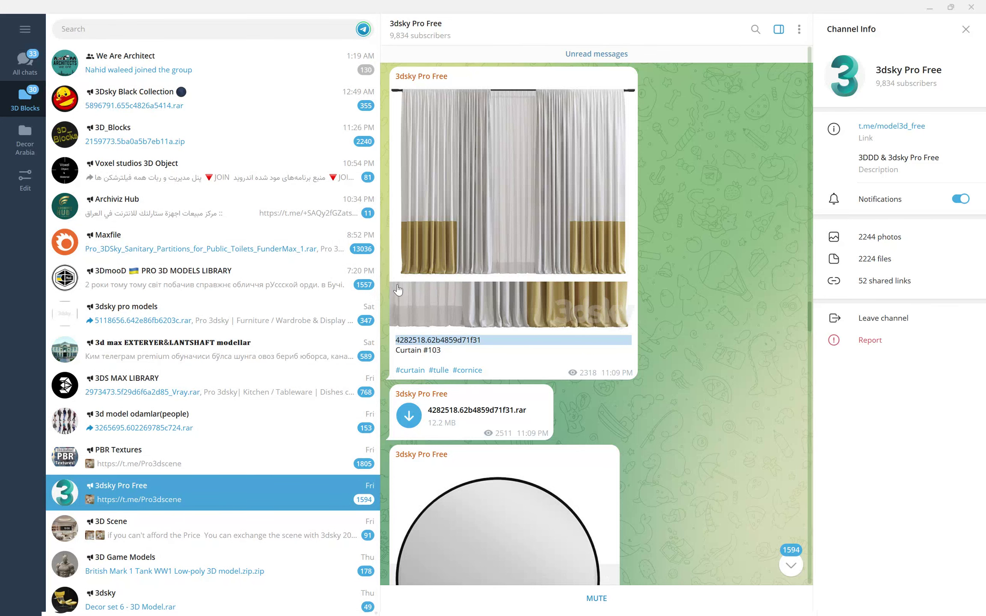
Search the chats again for 6357559.66043767bf810, remove the part after the dot, and clear the search.
left_click(155, 34)
key("ctrl+v")
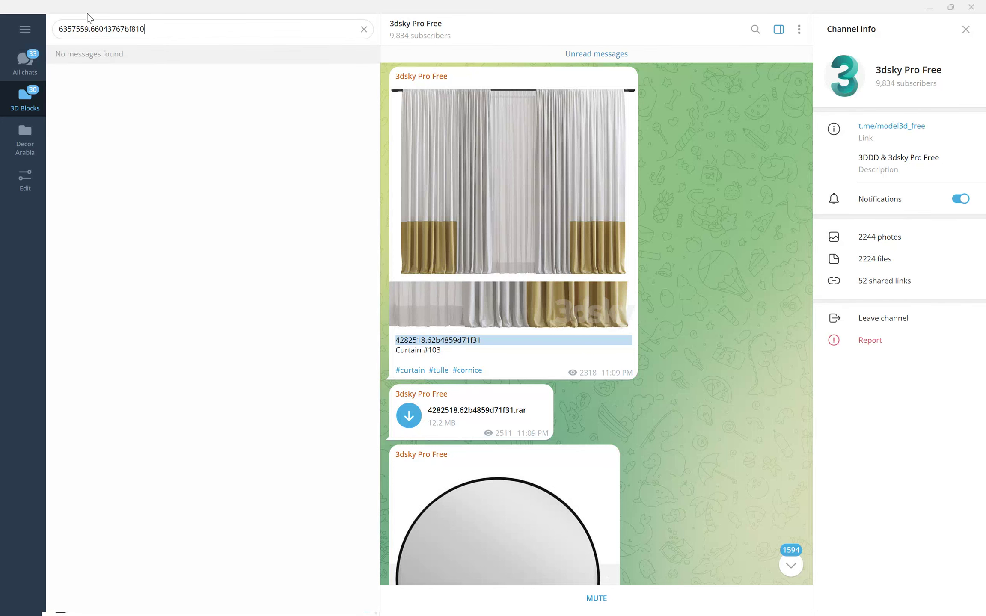
key("BackSpace")
key("BackSpace")
key("BackSpace")
key("BackSpace")
key("BackSpace")
key("BackSpace")
key("BackSpace")
key("BackSpace")
key("BackSpace")
key("BackSpace")
key("BackSpace")
key("BackSpace")
key("BackSpace")
left_click(364, 29)
Search the messages within the 3dsky Pro Free channel for 6357559.66043767bf810.
left_click(755, 29)
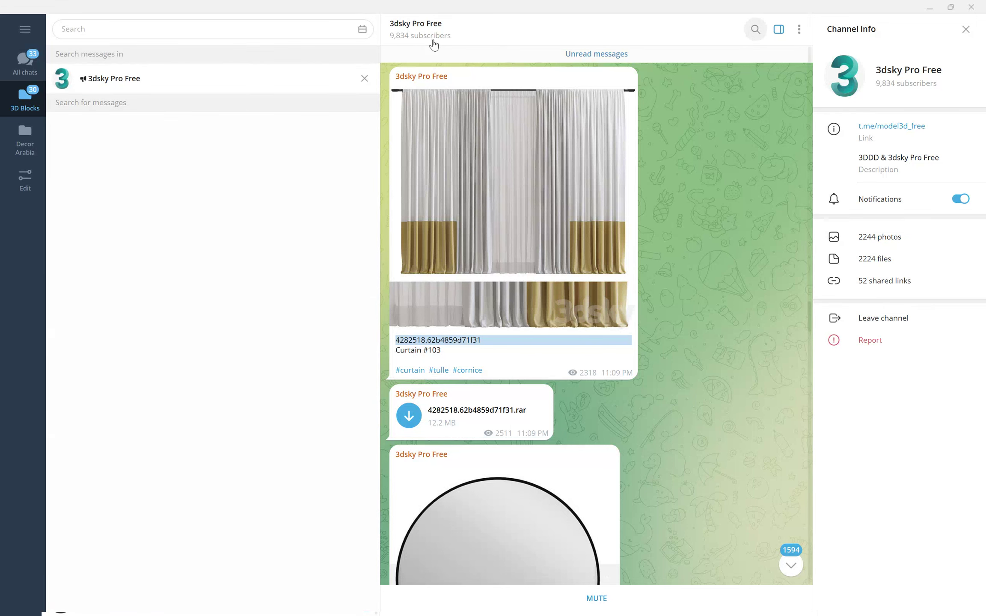
key("ctrl+v")
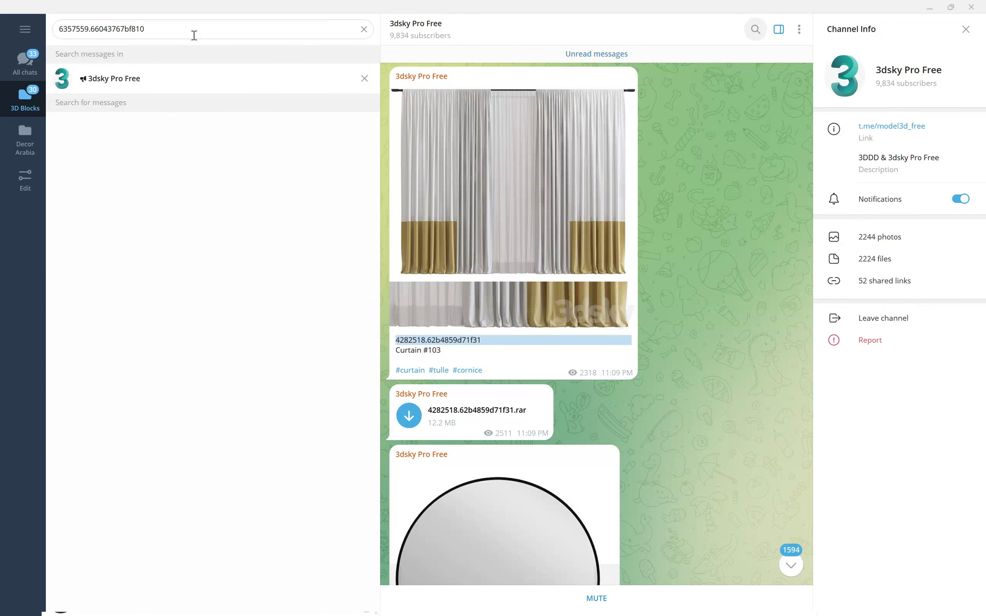
Shorten the 3dsky Pro Free channel search to 6357559.66043767bf81, look through nearby posts, and clear the search.
key("BackSpace")
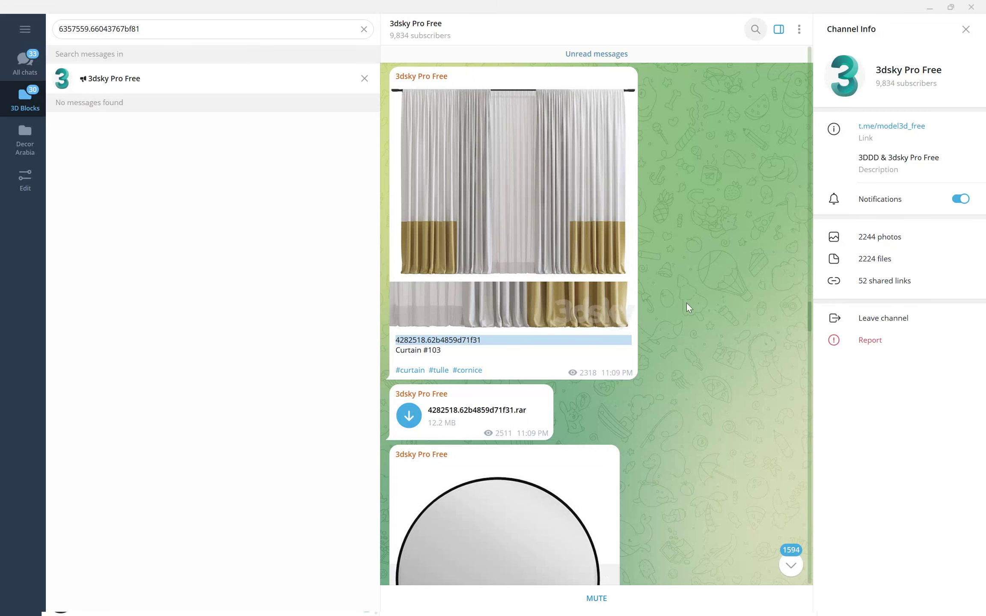
scroll(689, 307, "up", 6)
scroll(689, 307, "up", 6)
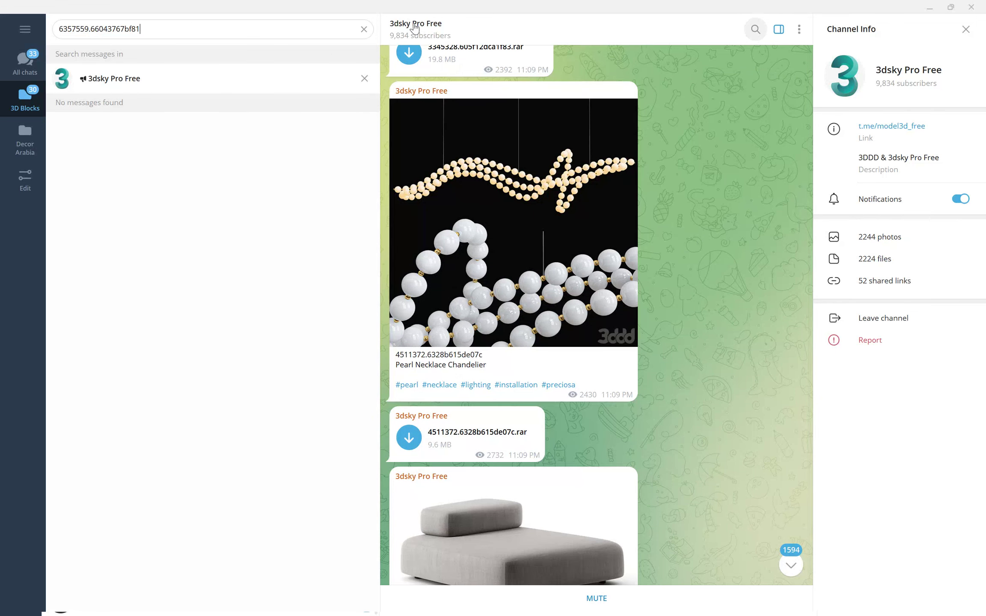
left_click(364, 30)
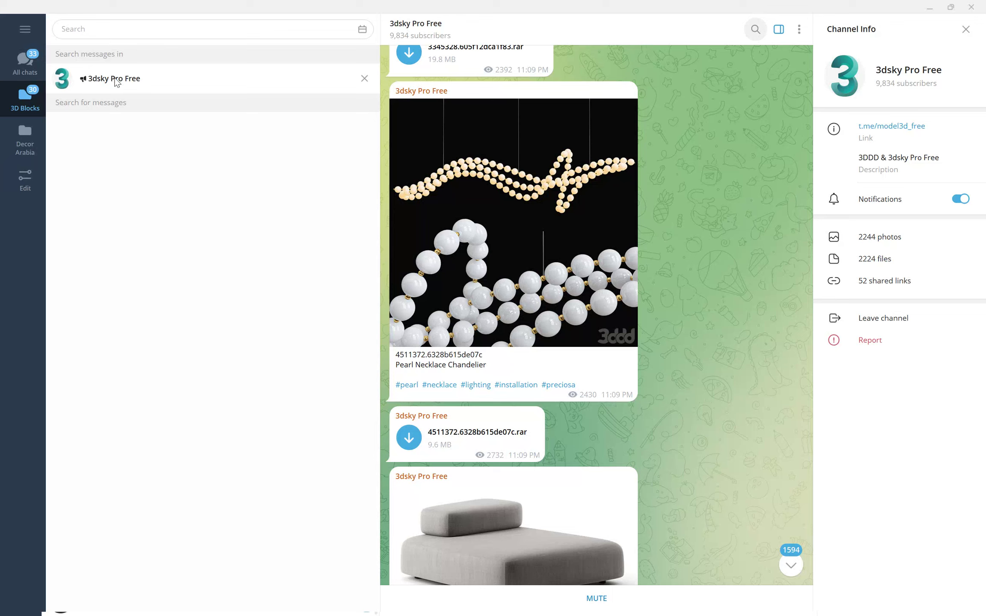
Browse the 3dsky Pro Free channel's shared photos, preview the Dinning Set 04 picture, and go to its post.
left_click(871, 238)
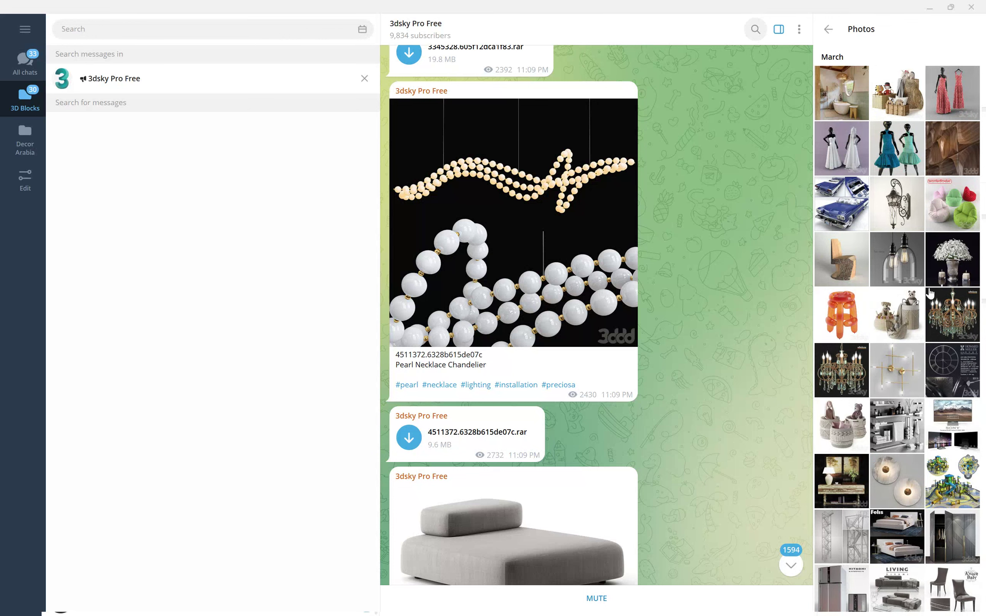
scroll(930, 292, "down", 10)
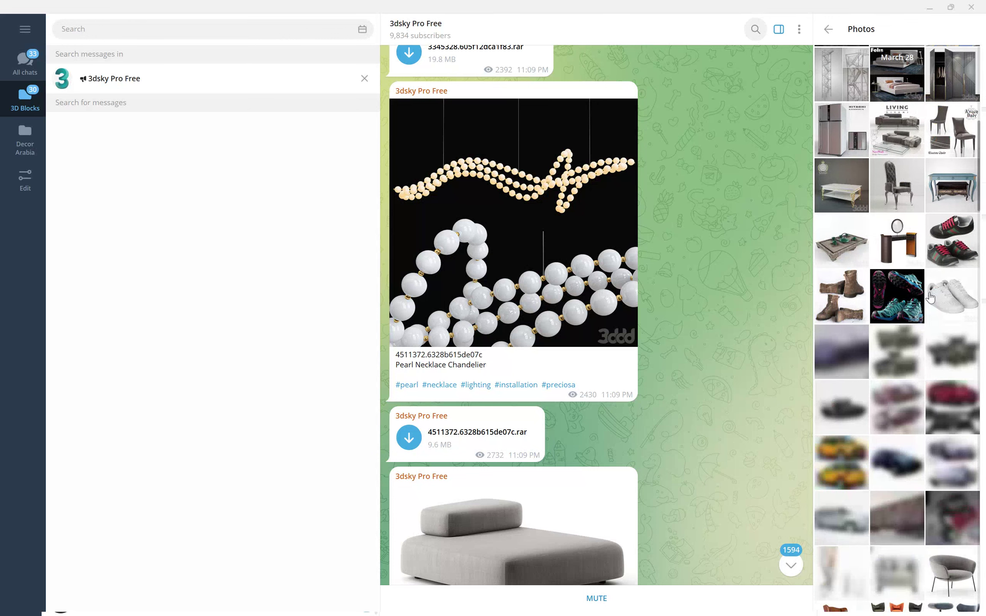
scroll(930, 296, "down", 3)
scroll(924, 317, "down", 5)
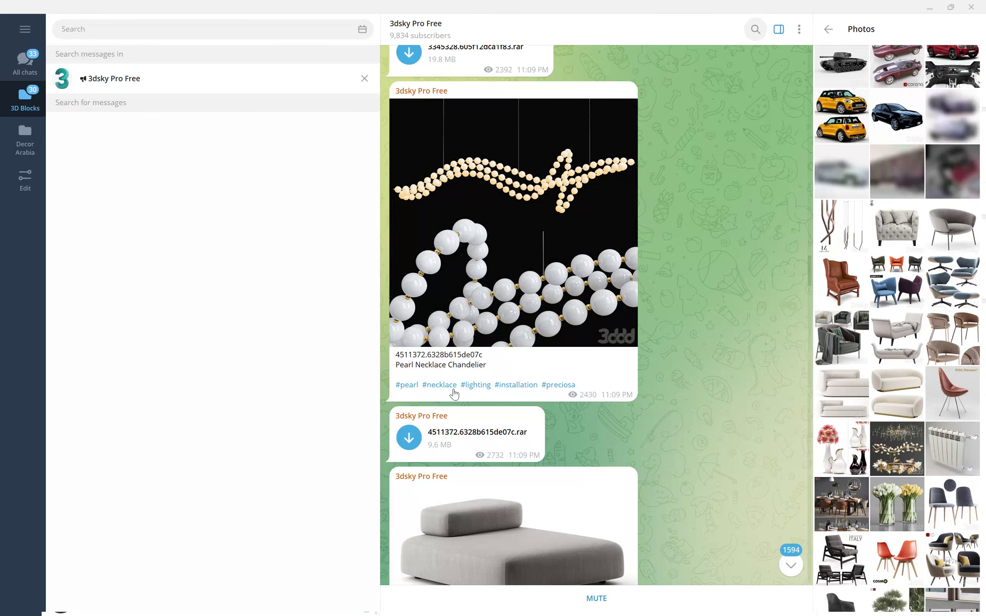
left_click(832, 508)
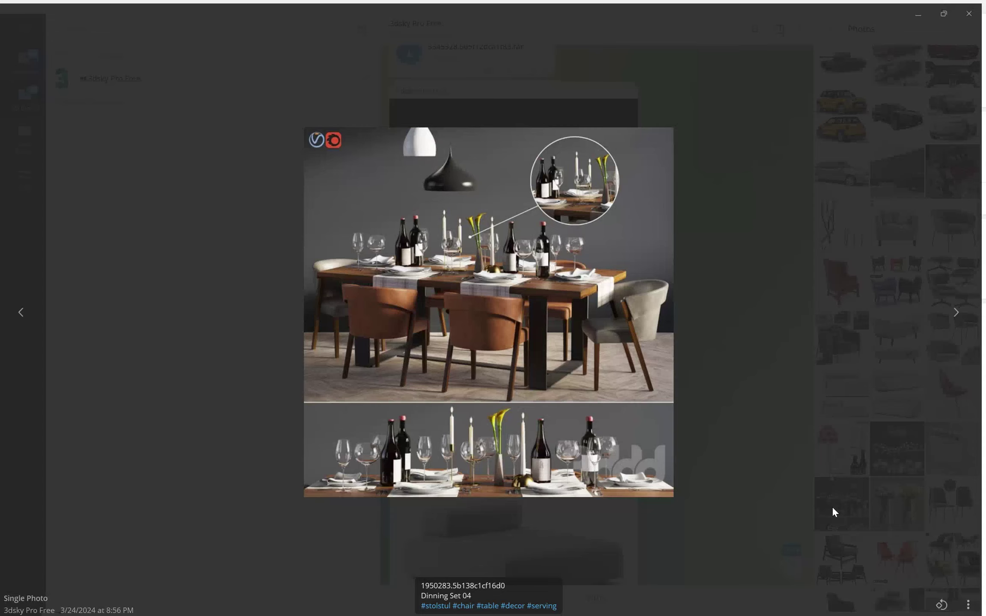
key("Escape")
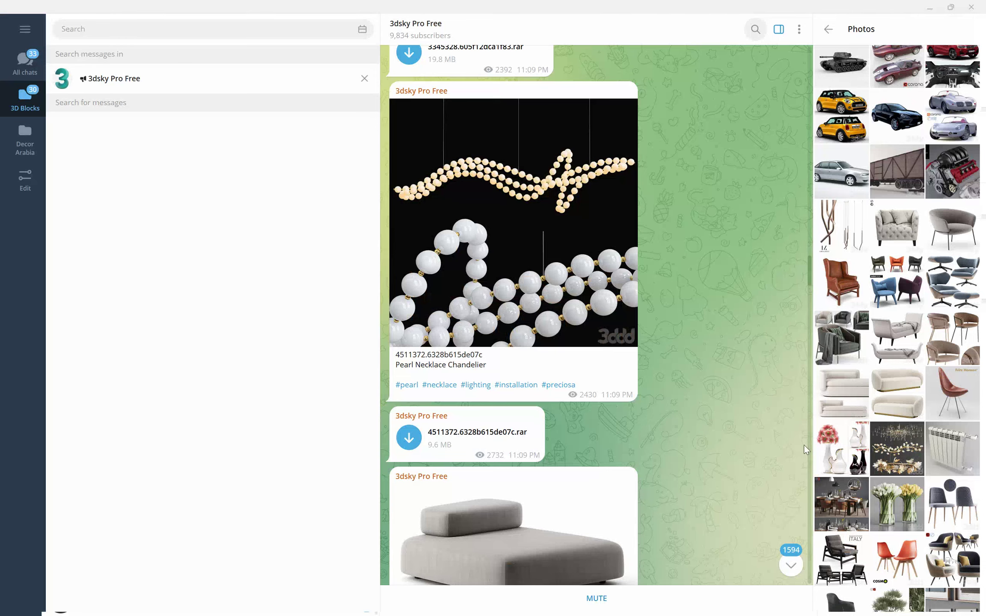
right_click(845, 505)
left_click(862, 522)
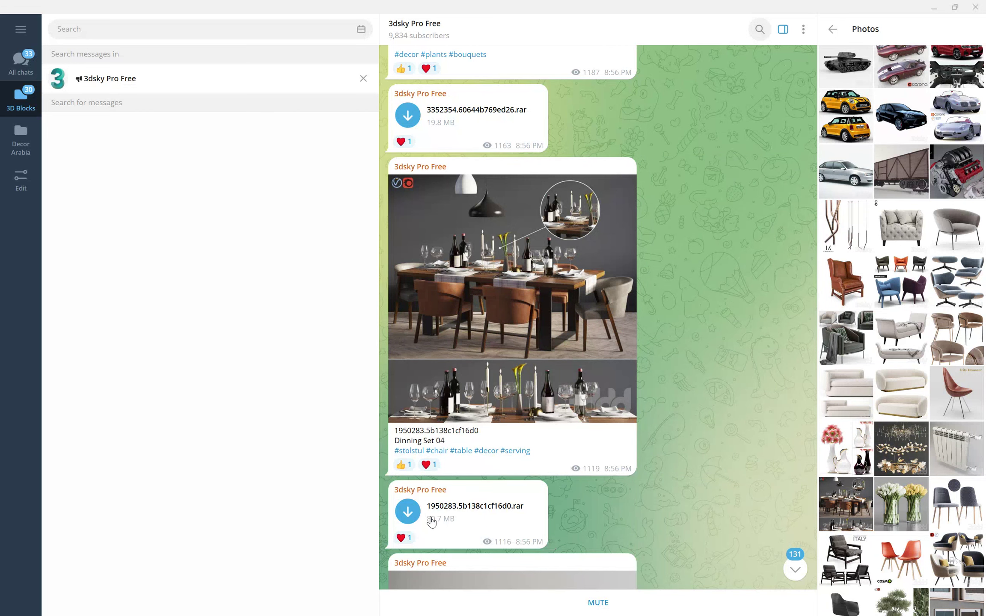
View the Dinning Set 04 picture at full size, close it, and download 1950283.5b138c1cf16d0.rar from the channel.
left_click(465, 300)
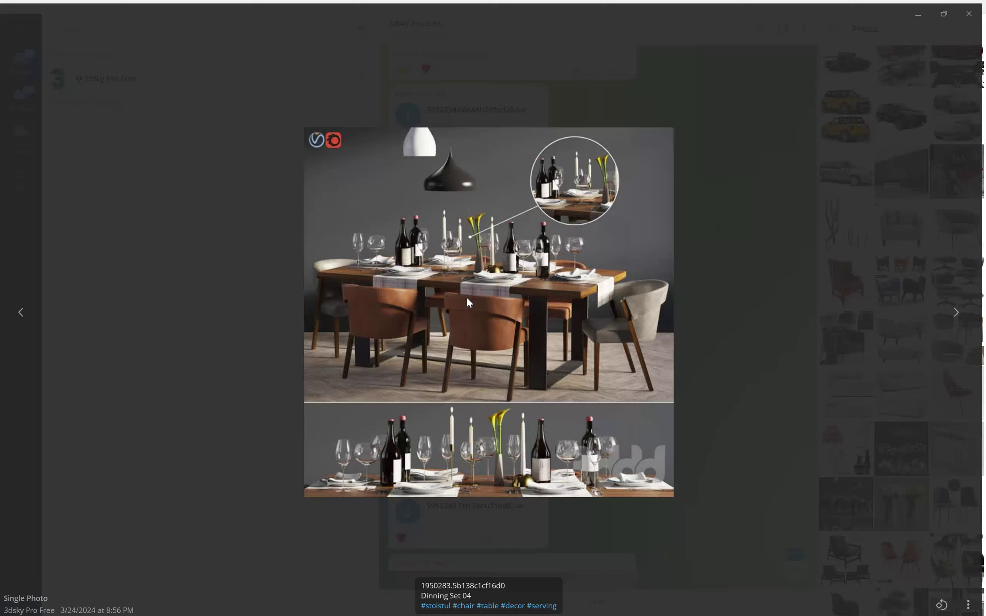
right_click(494, 190)
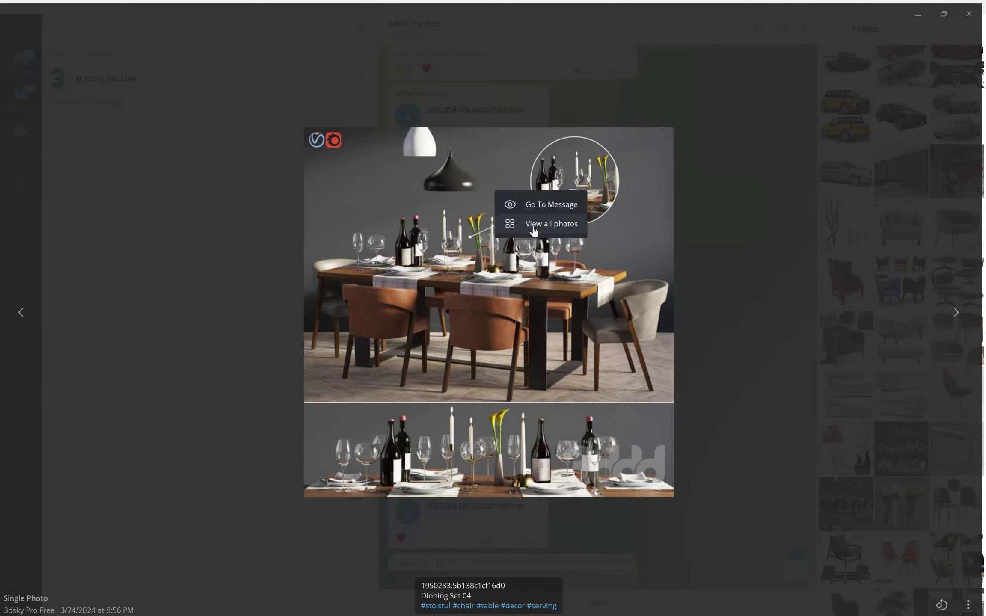
left_click(550, 275)
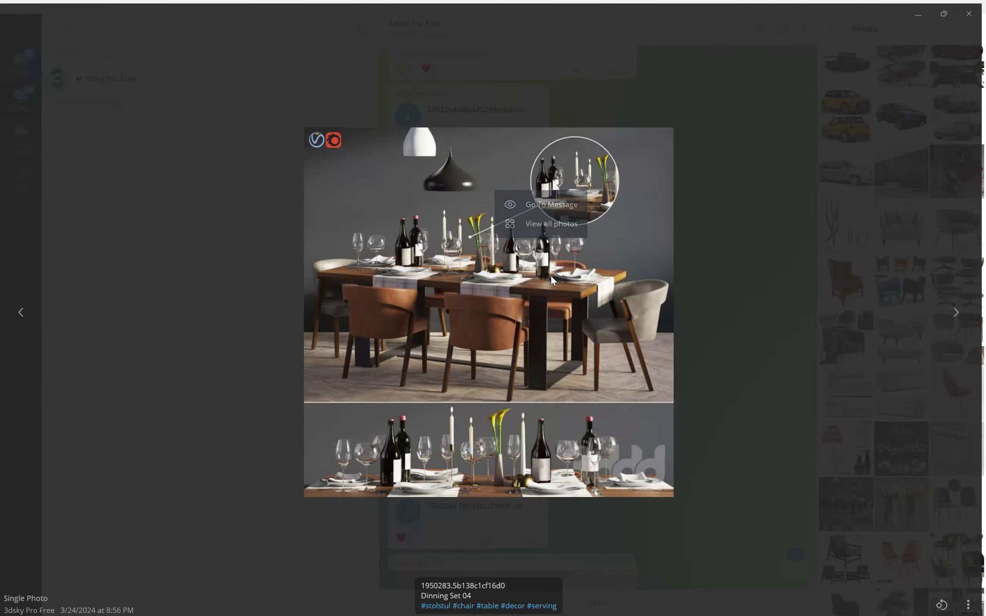
left_click(710, 227)
left_click(522, 287)
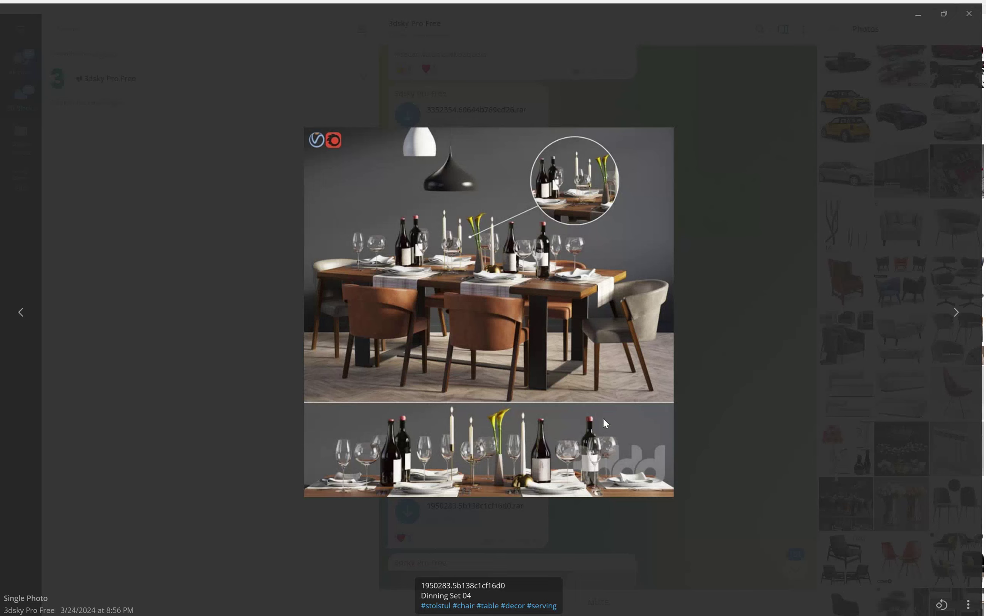
left_click(756, 252)
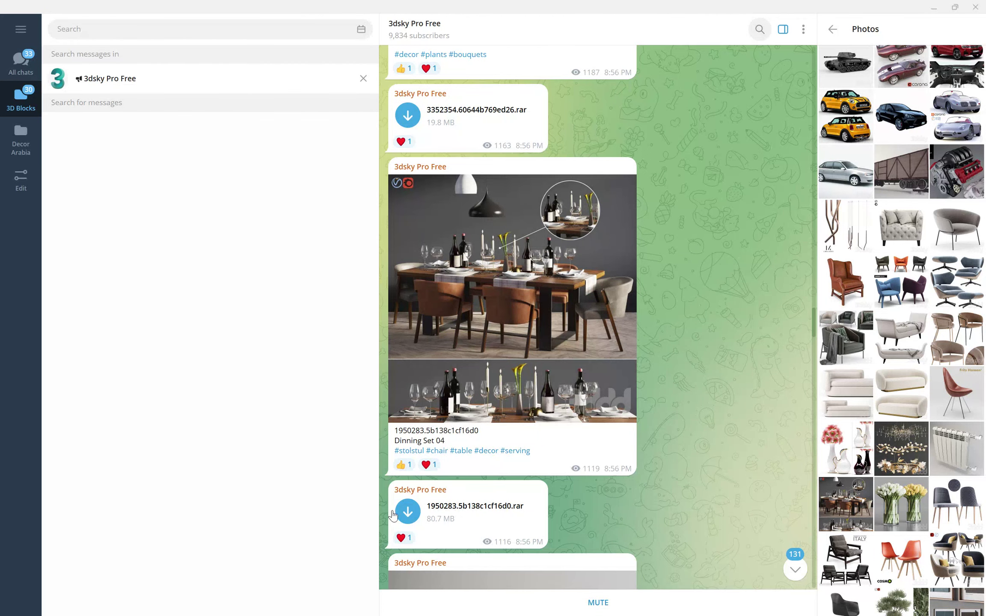
left_click(408, 513)
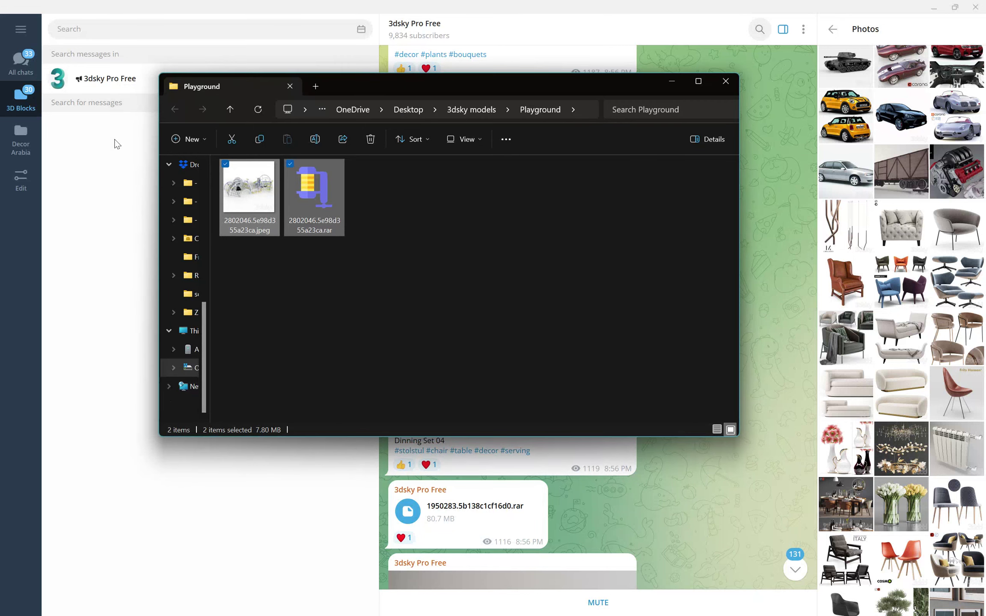
Look through the OneDrive Documents and Desktop folders in File Explorer for the downloaded archive.
scroll(171, 300, "up", 4)
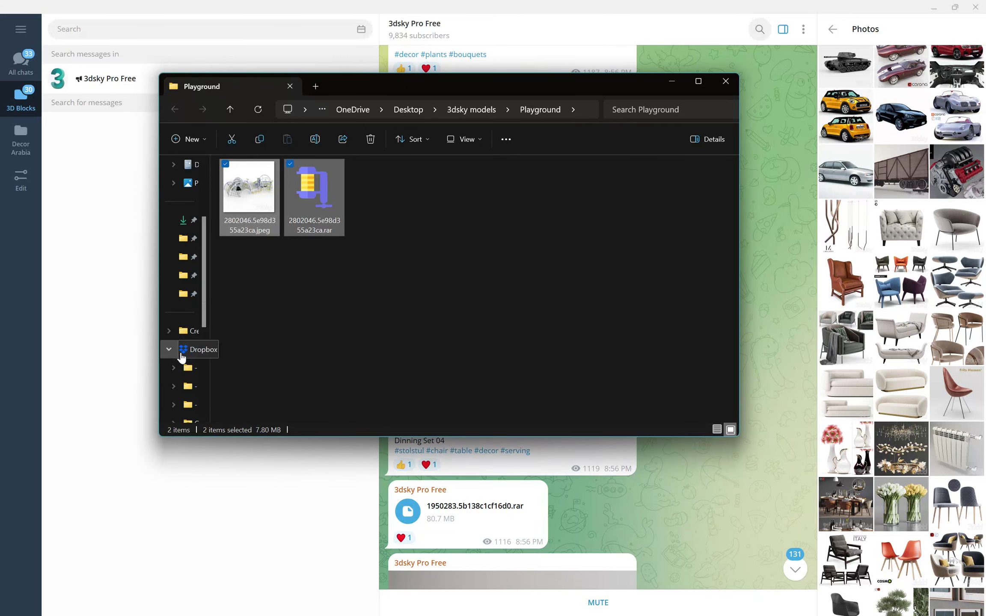
scroll(176, 300, "up", 3)
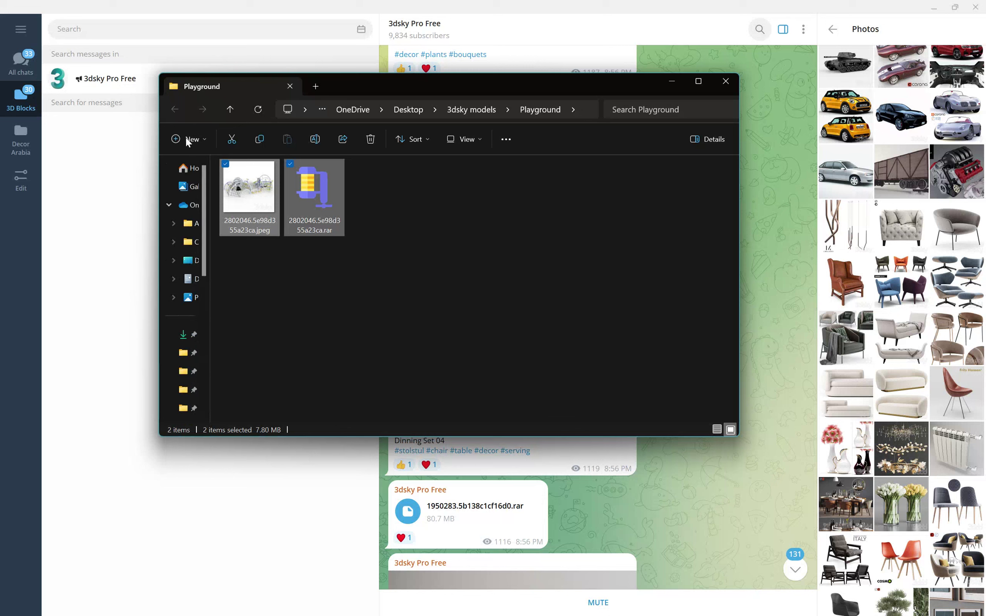
left_click(187, 279)
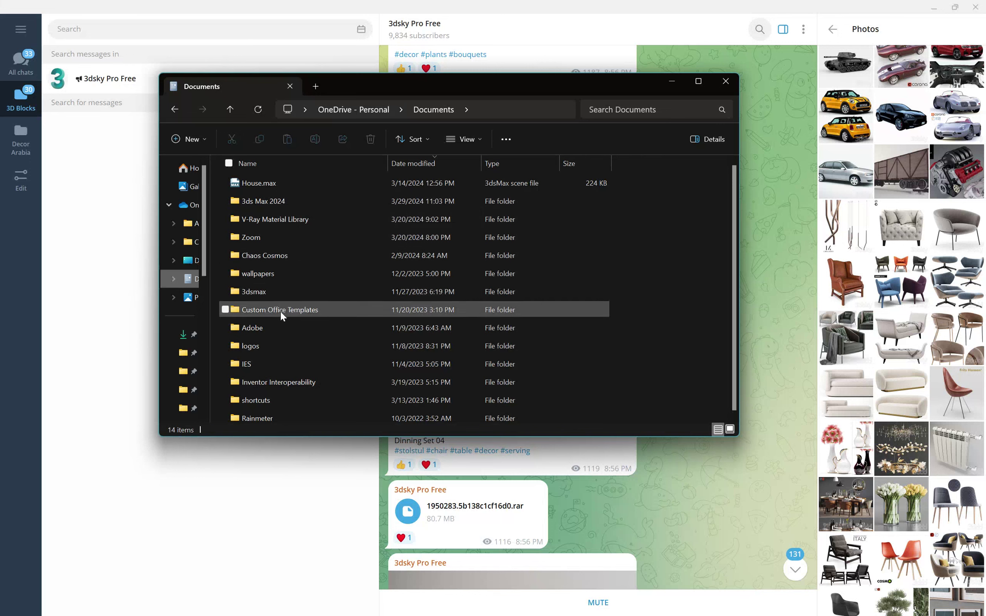
scroll(274, 403, "down", 1)
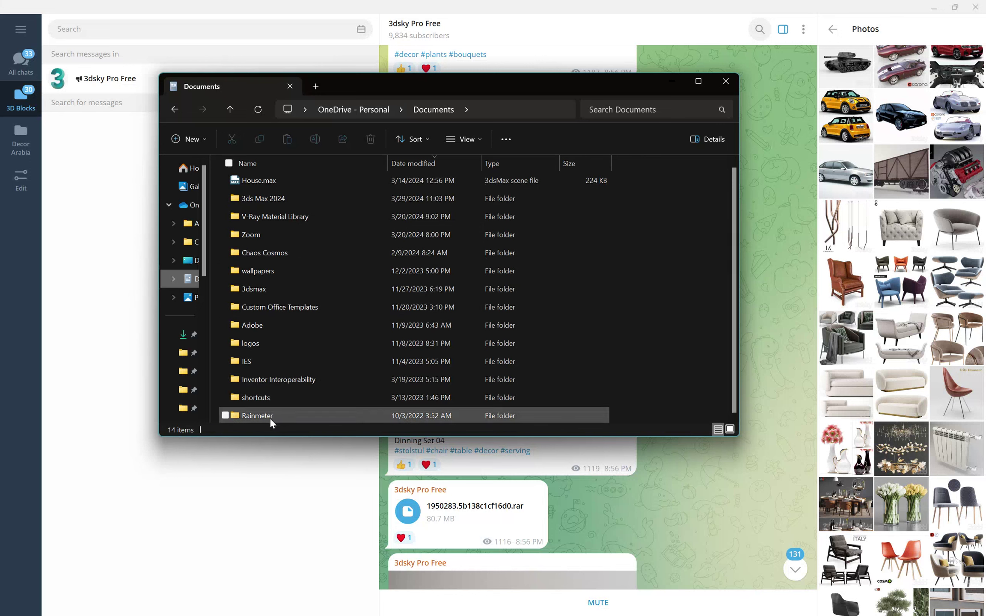
scroll(248, 407, "up", 1)
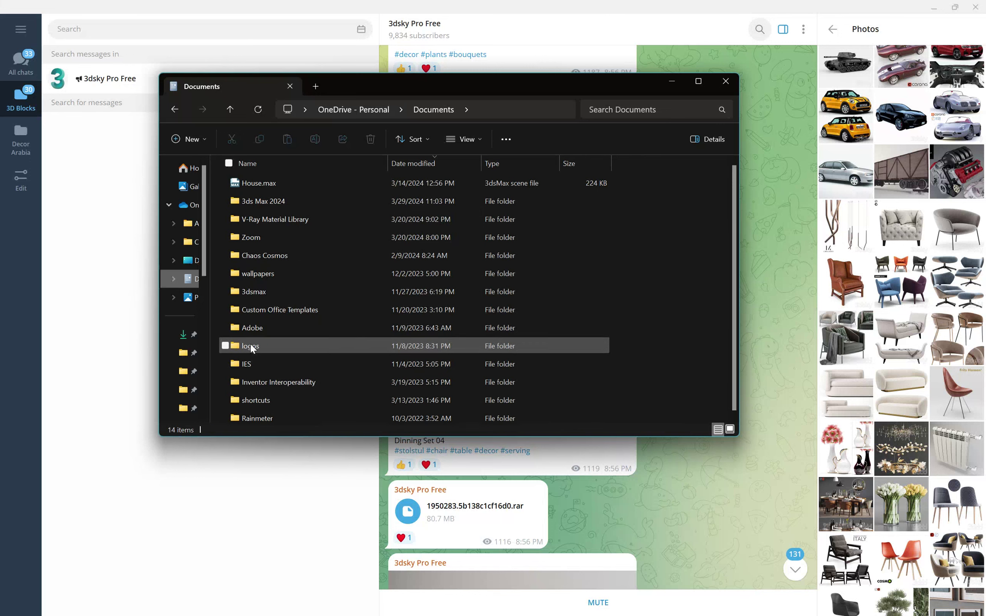
double_click(379, 80)
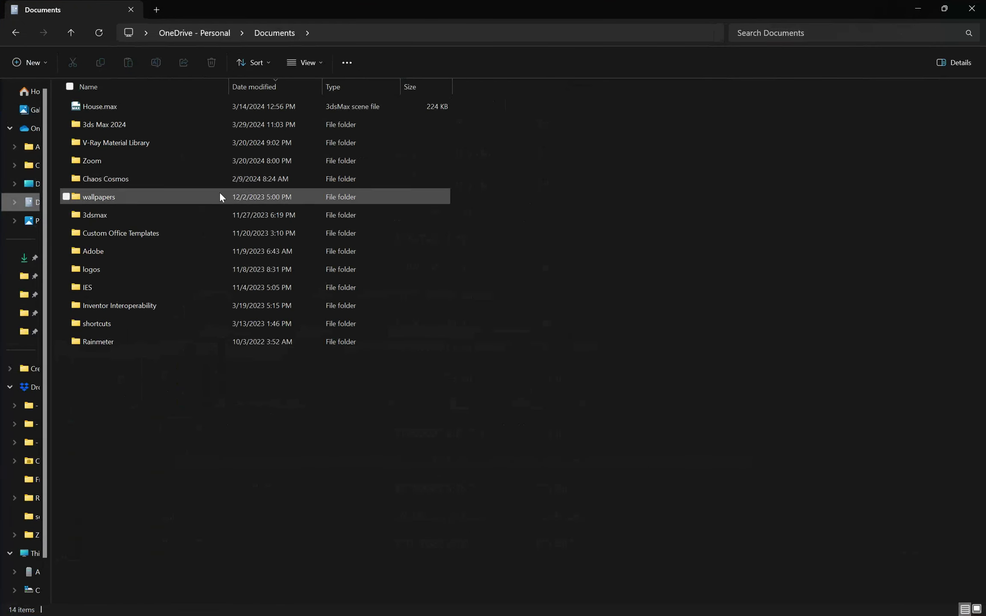
left_click(26, 190)
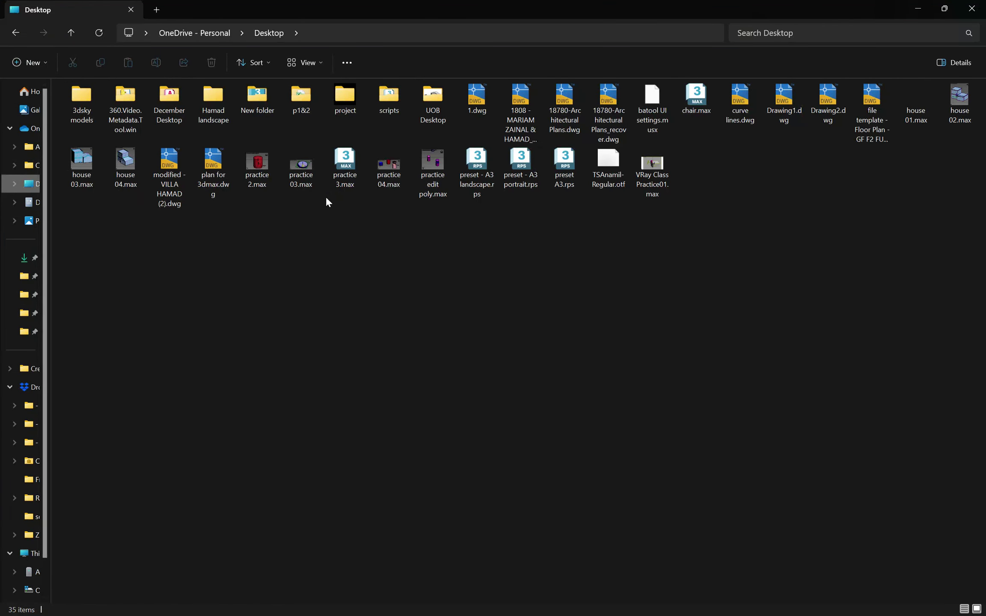
left_click(76, 33)
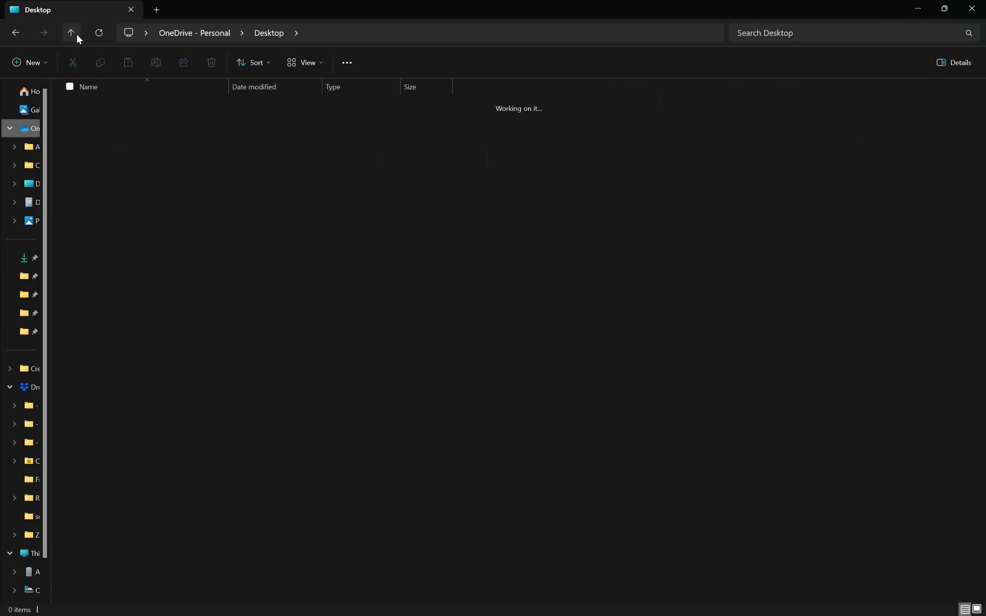
Copy 1950283.5b138c1cf16d0.rar from the Telegram Desktop folder in Downloads and minimize the window.
left_click(24, 257)
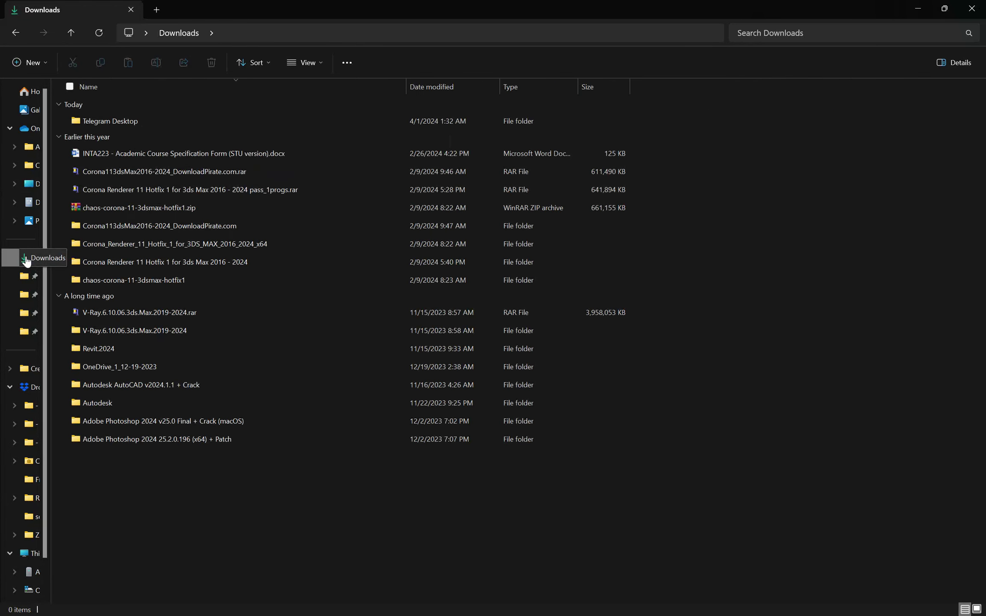
left_click(125, 121)
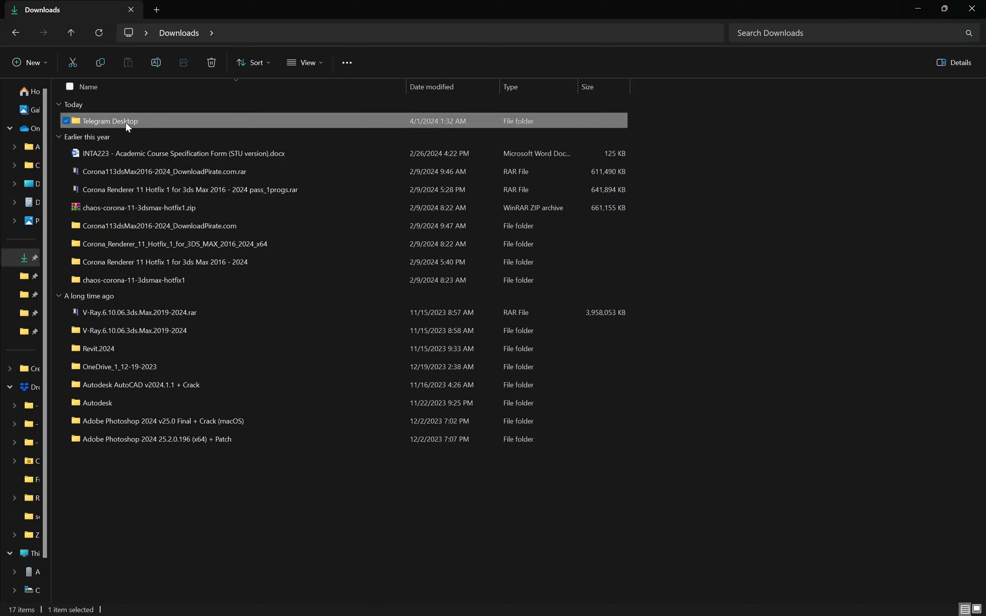
double_click(126, 122)
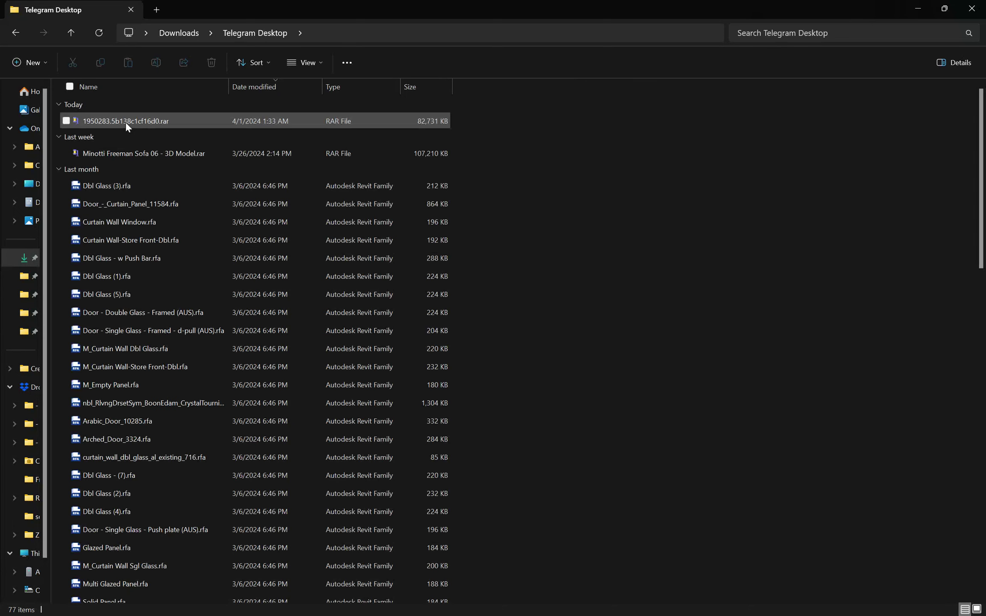
left_click(133, 125)
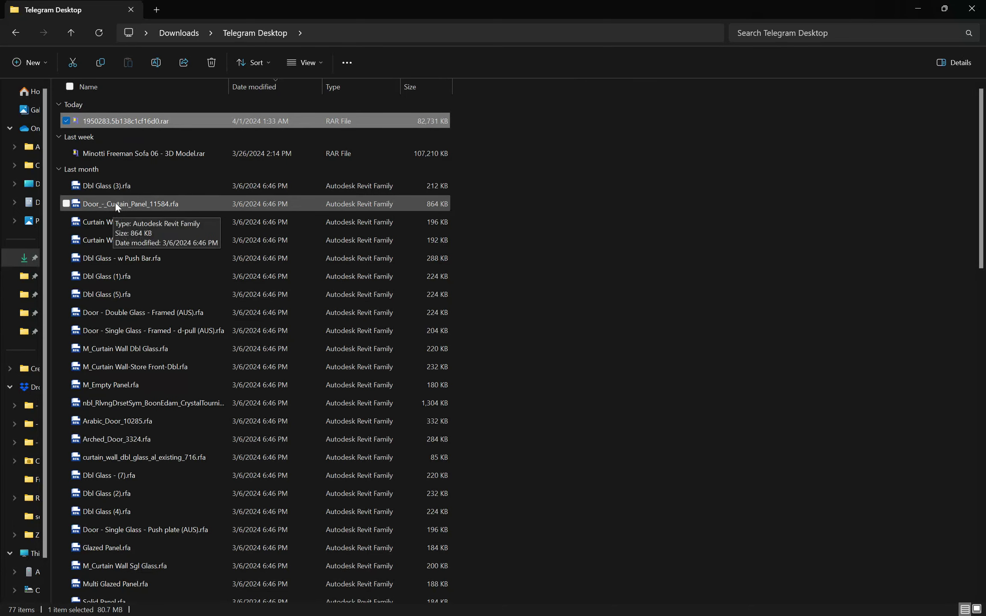
left_click(920, 8)
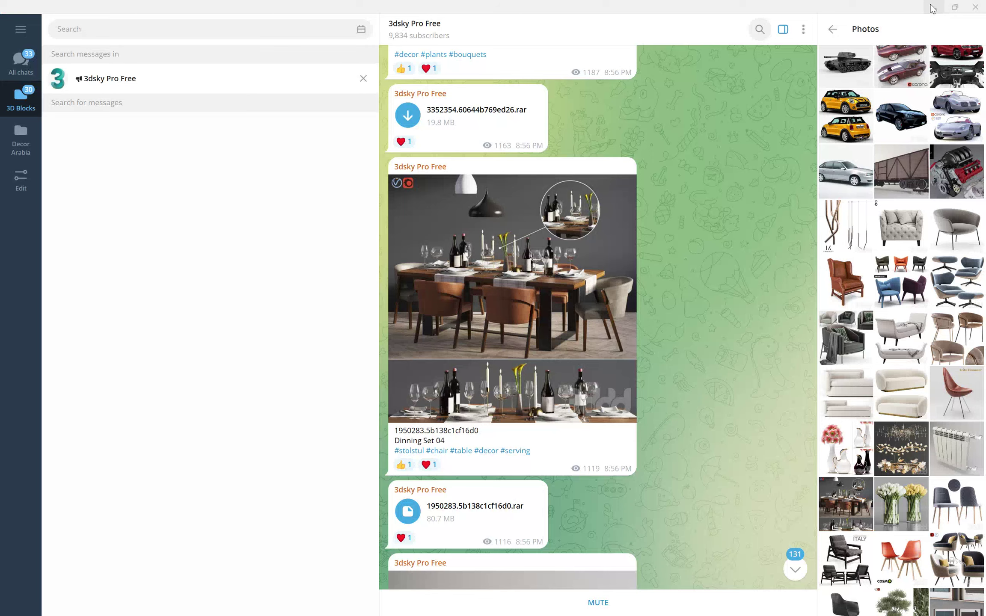
Switch from Telegram to the blocks folder, paste the dining set archive there, and bring the 3ds Max project into view.
left_click(937, 9)
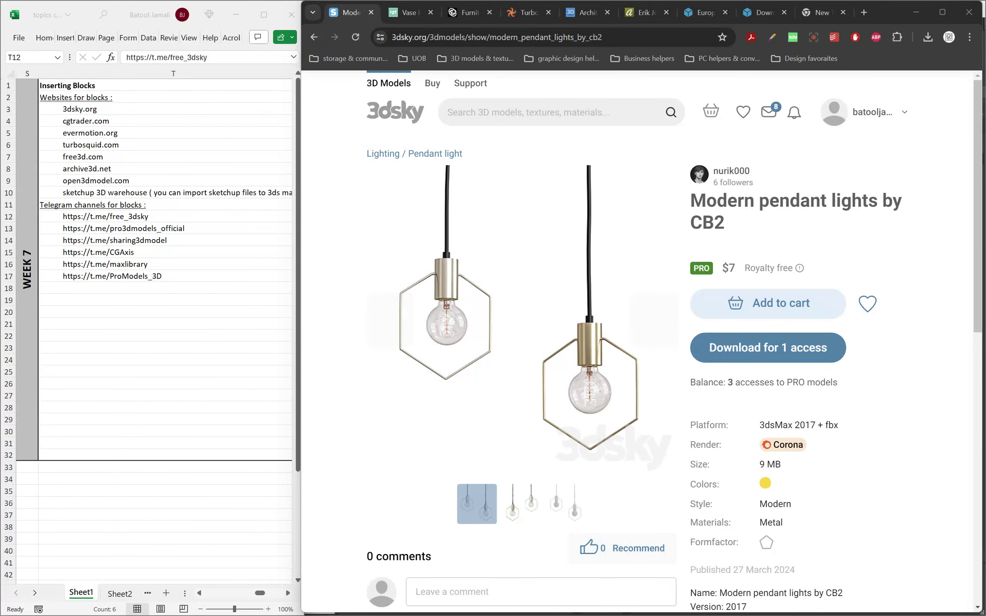
key("alt+Tab")
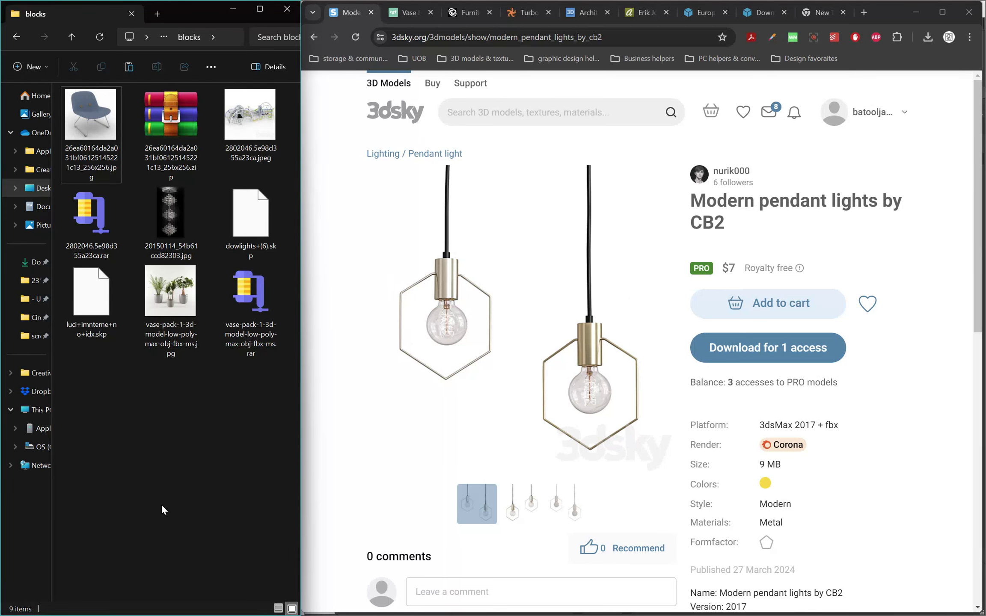
left_click(94, 424)
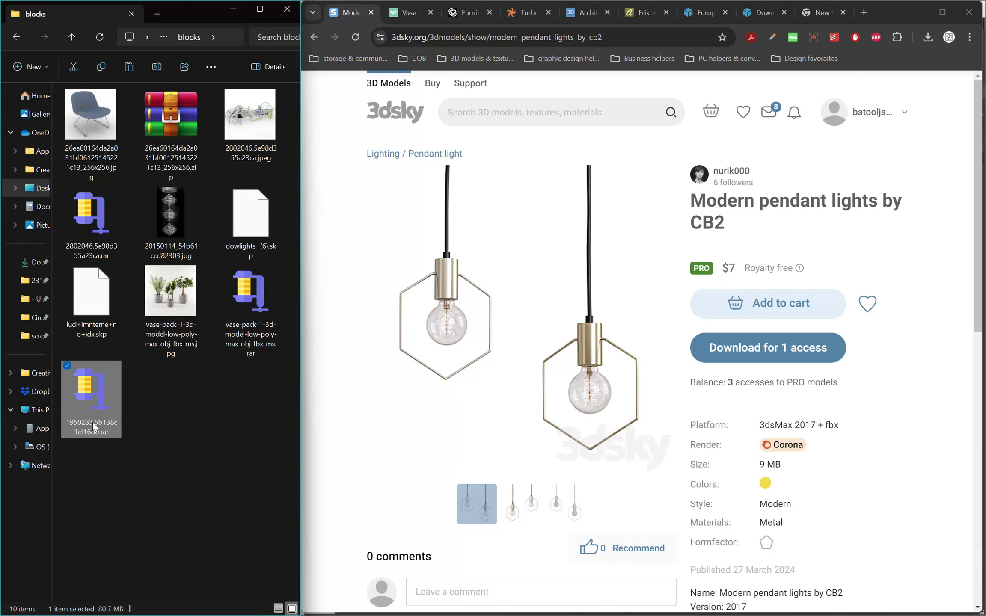
left_click(920, 16)
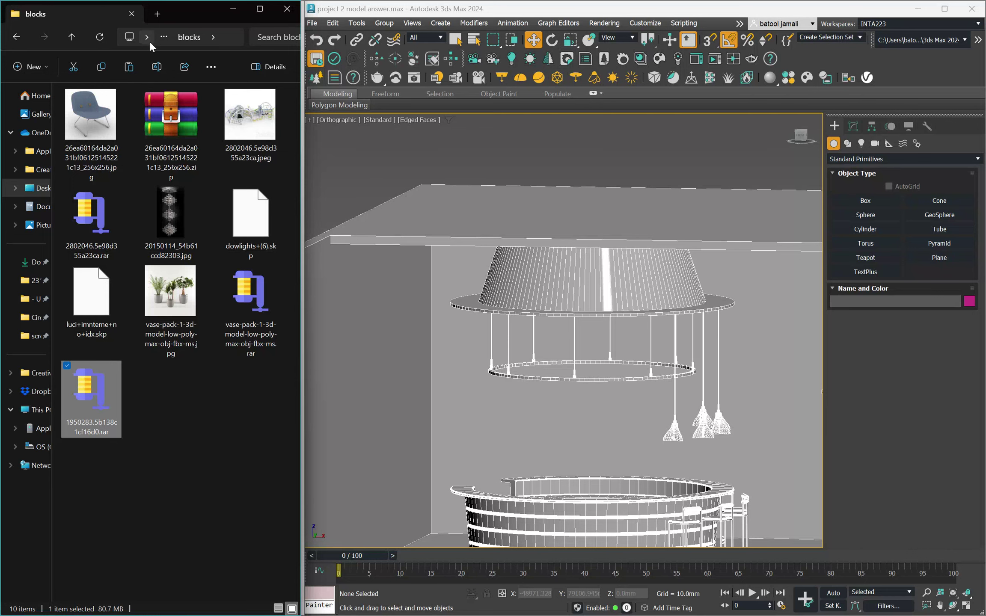
Open the blocks folder inside the project folder in the maximized file window.
left_click(258, 9)
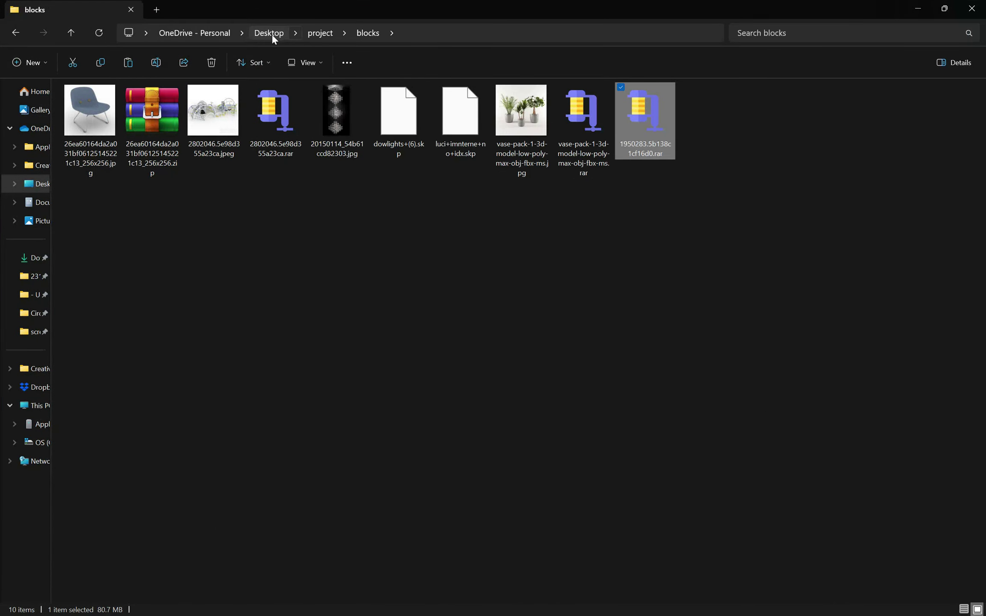
left_click(316, 33)
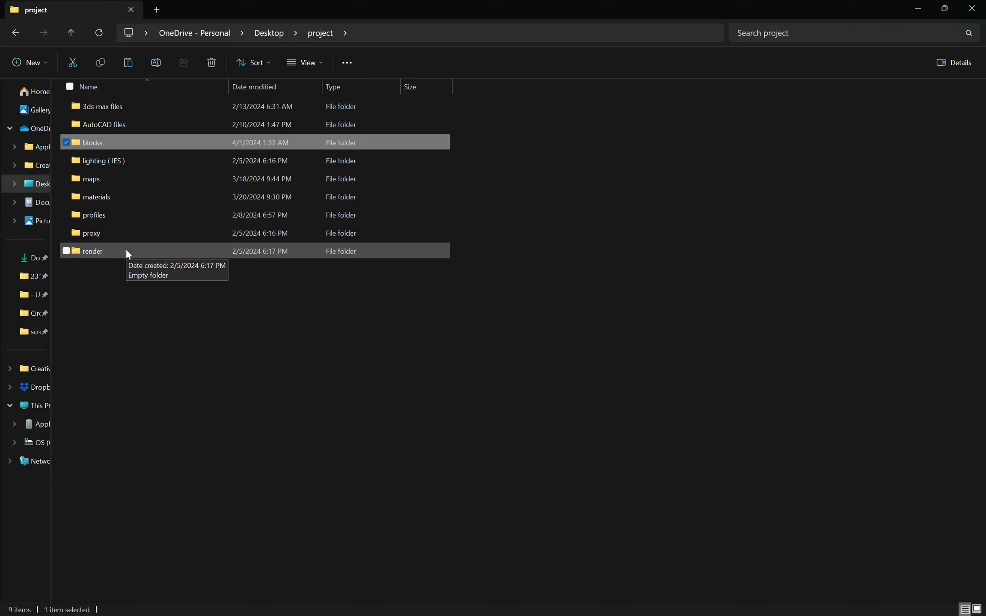
double_click(103, 144)
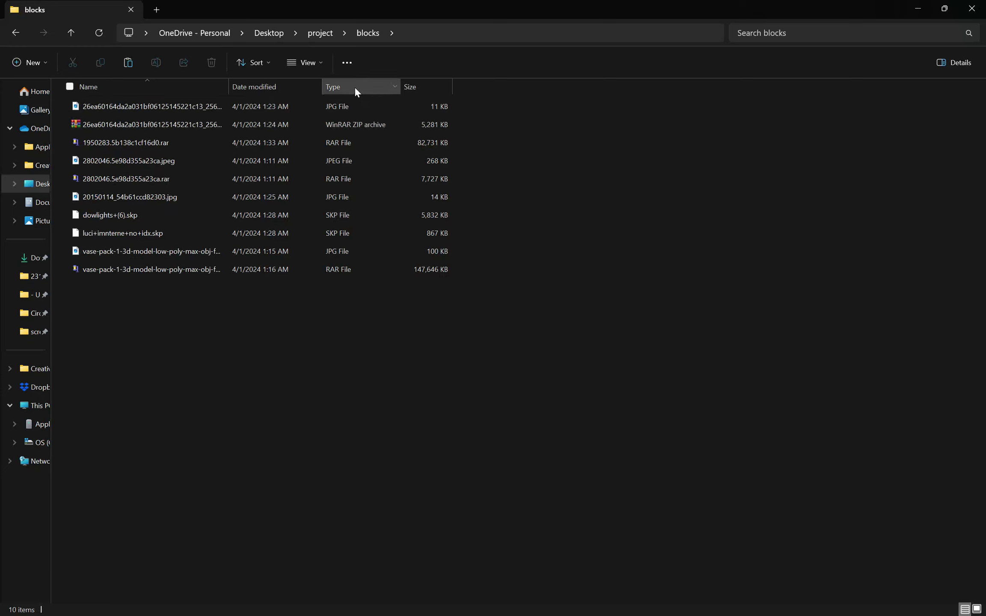
left_click(151, 128)
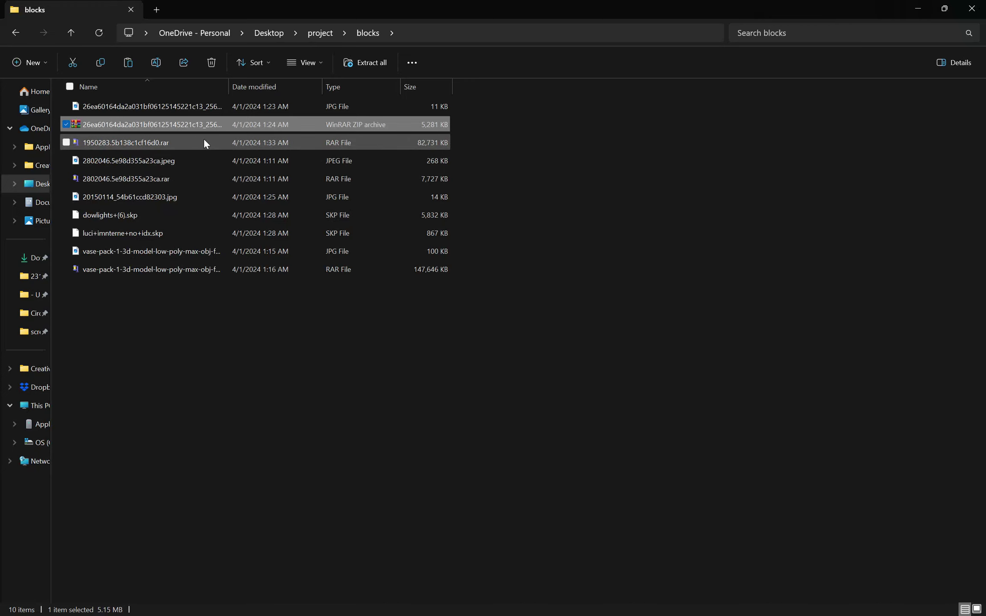
double_click(92, 128)
right_click(95, 133)
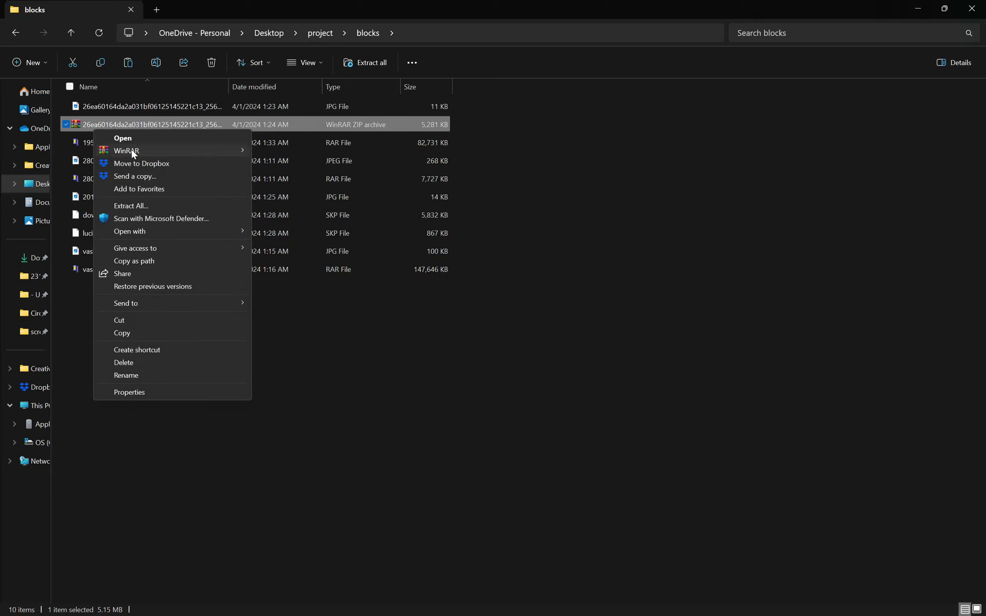
mouse_move(136, 147)
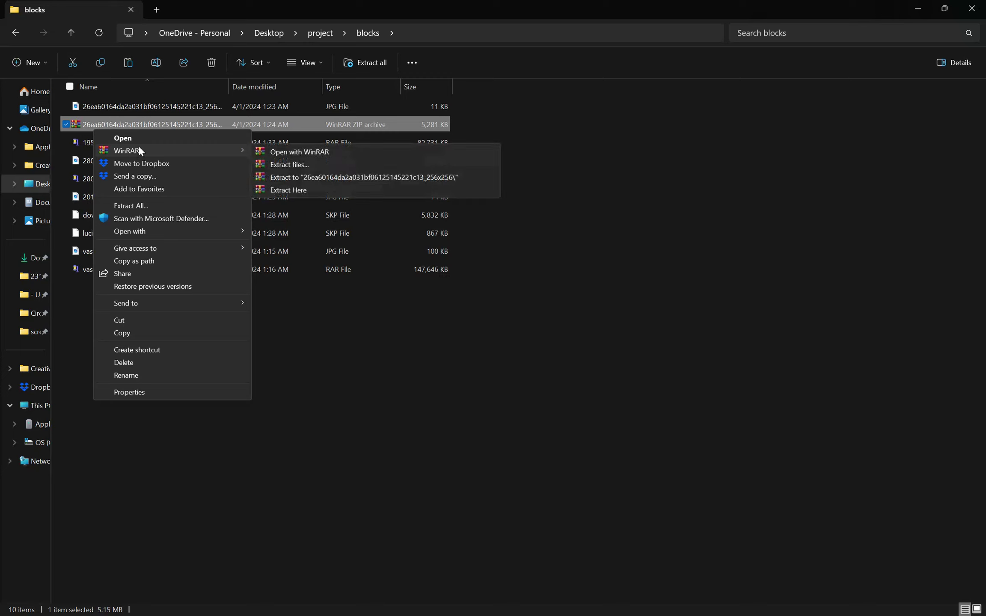
left_click(306, 178)
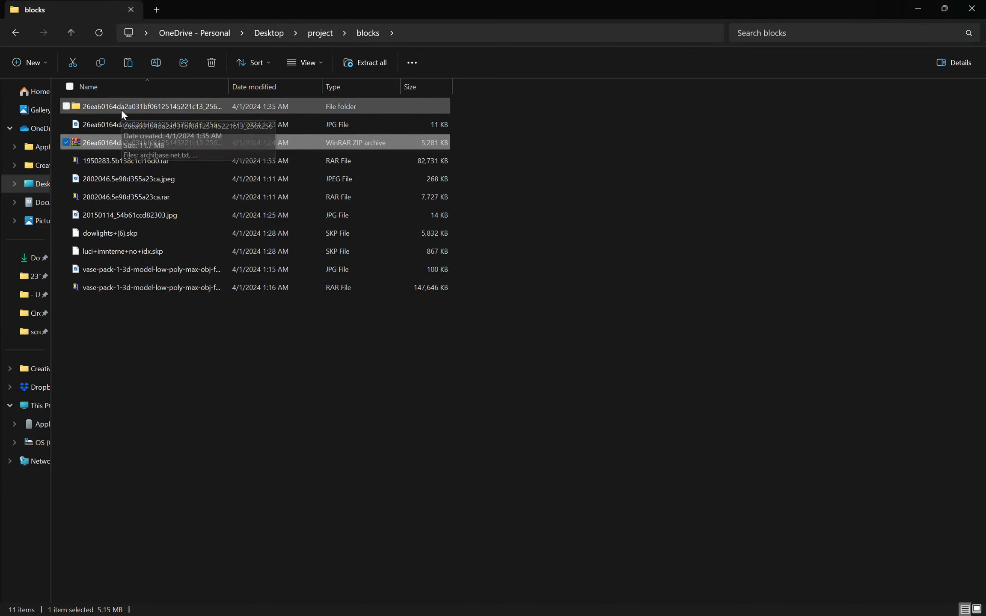
Open the extracted chair folder and place its 3DS model file into the 3ds Max scene beside the building.
double_click(121, 111)
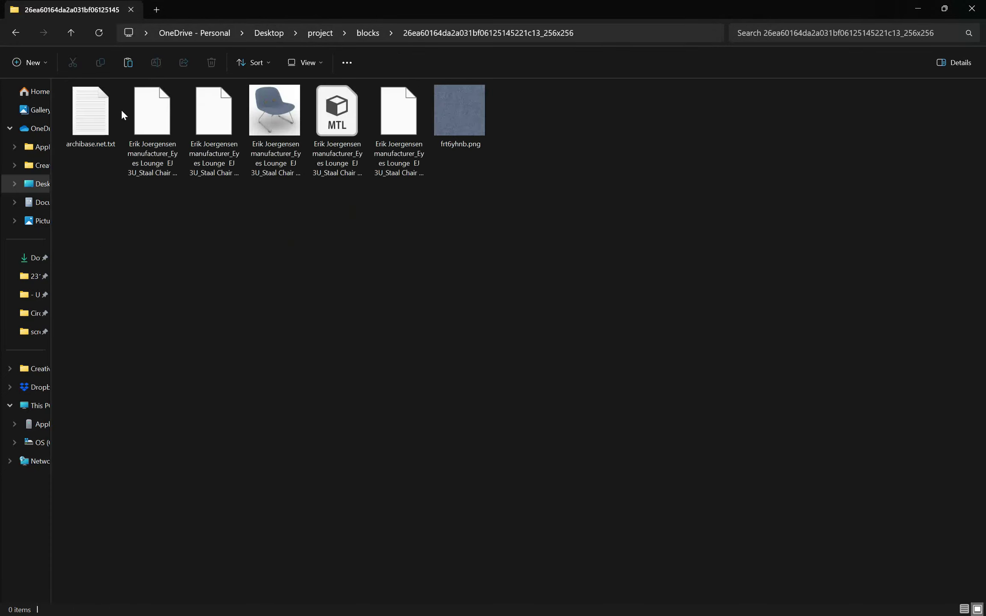
left_click(275, 111)
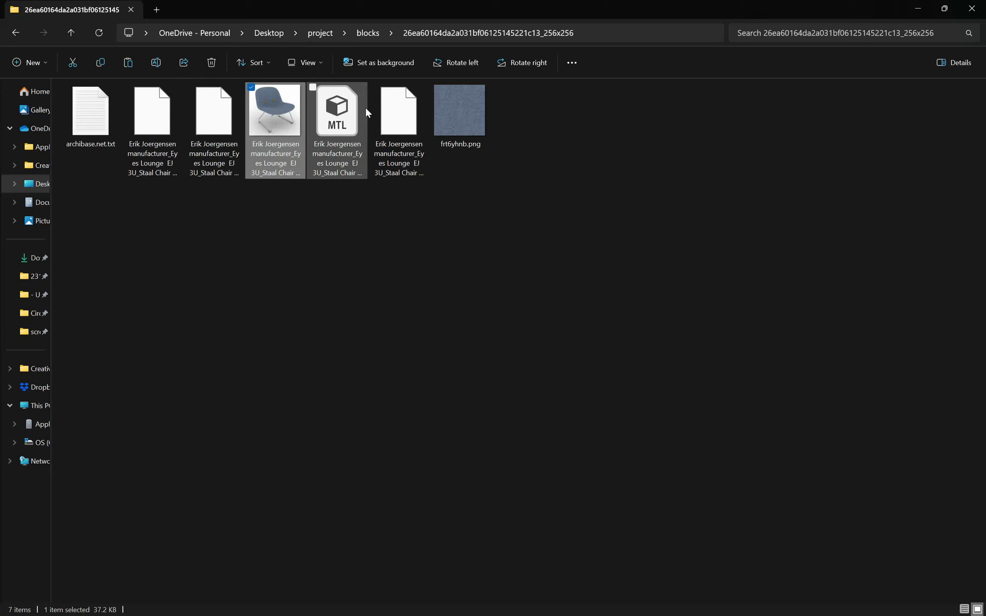
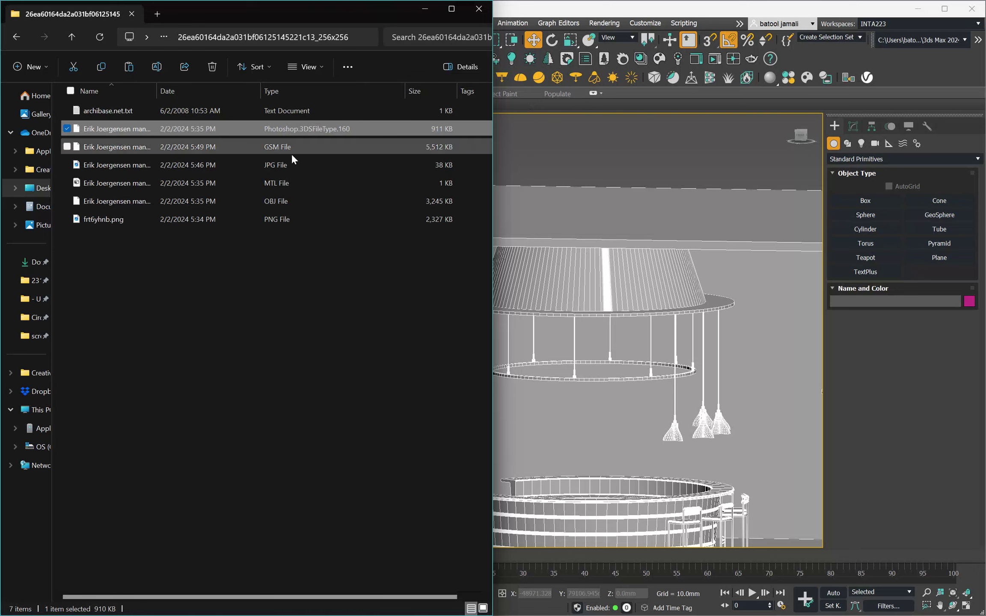
left_click_drag(110, 129, 747, 436)
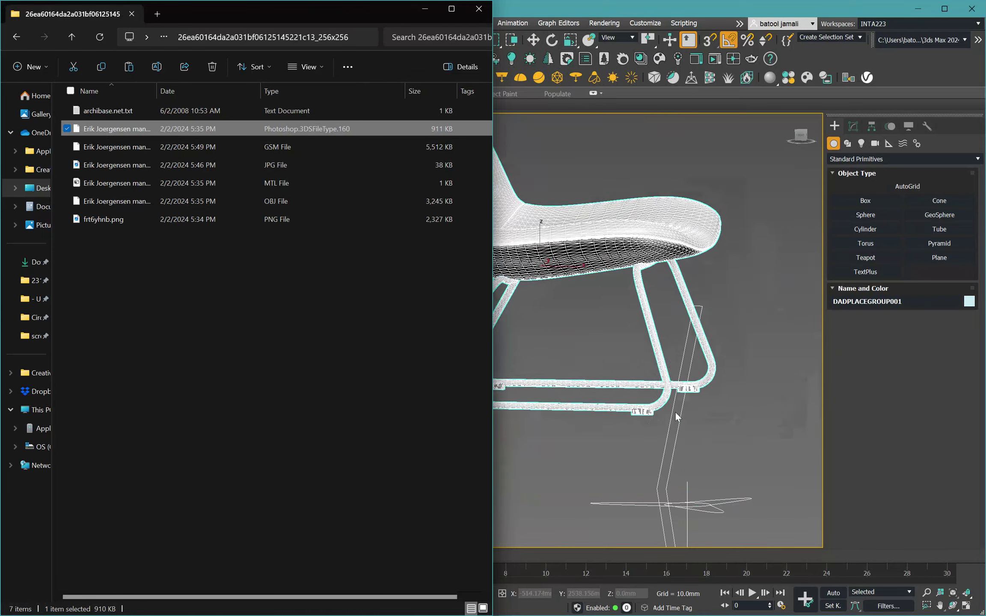
left_click(747, 450)
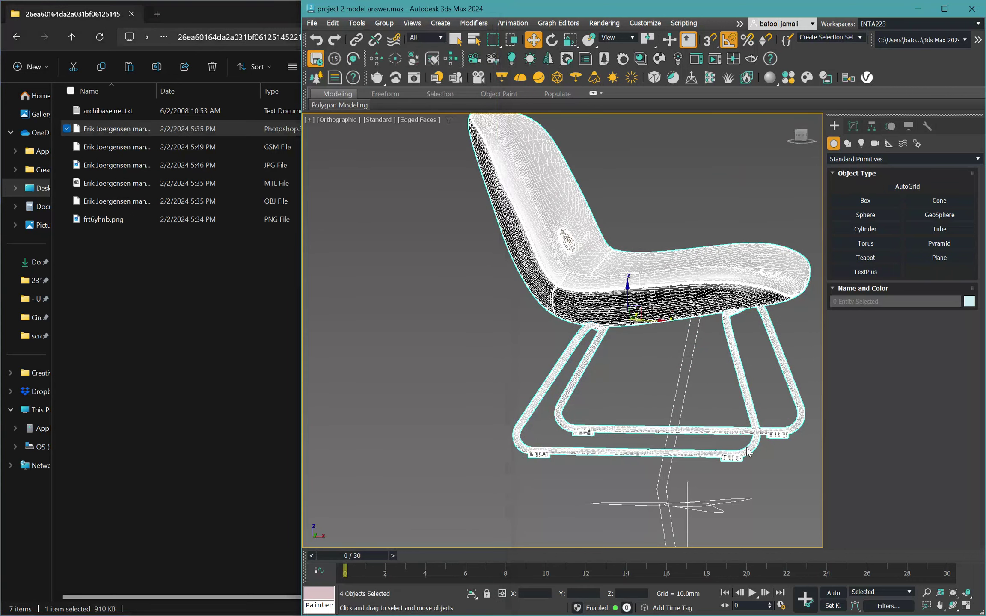
Group all parts of the imported chair under the name "dining chair".
key("t")
scroll(688, 356, "down", 3)
middle_click_drag(688, 356, 611, 288)
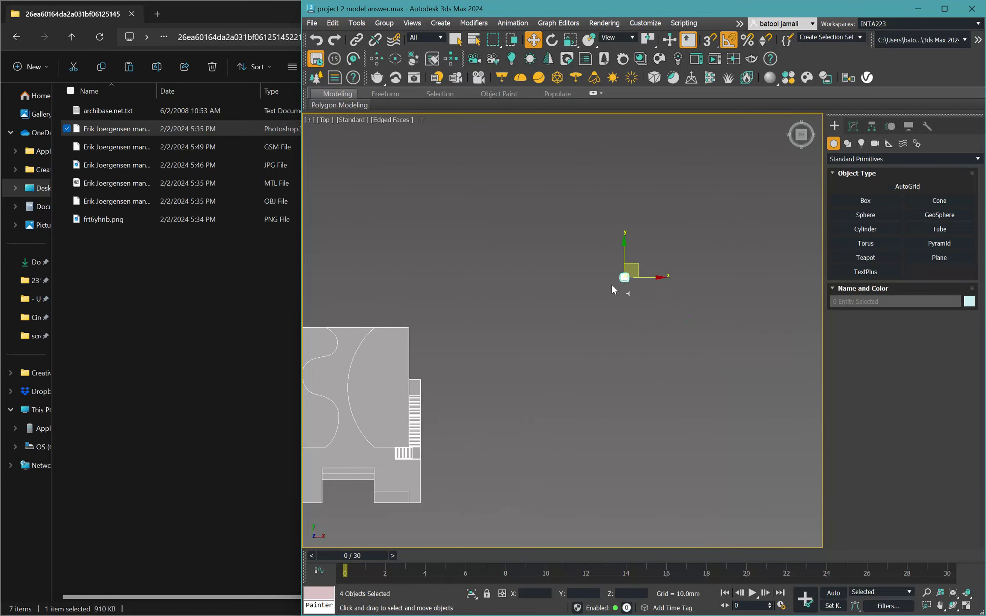
scroll(611, 283, "up", 5)
key("z")
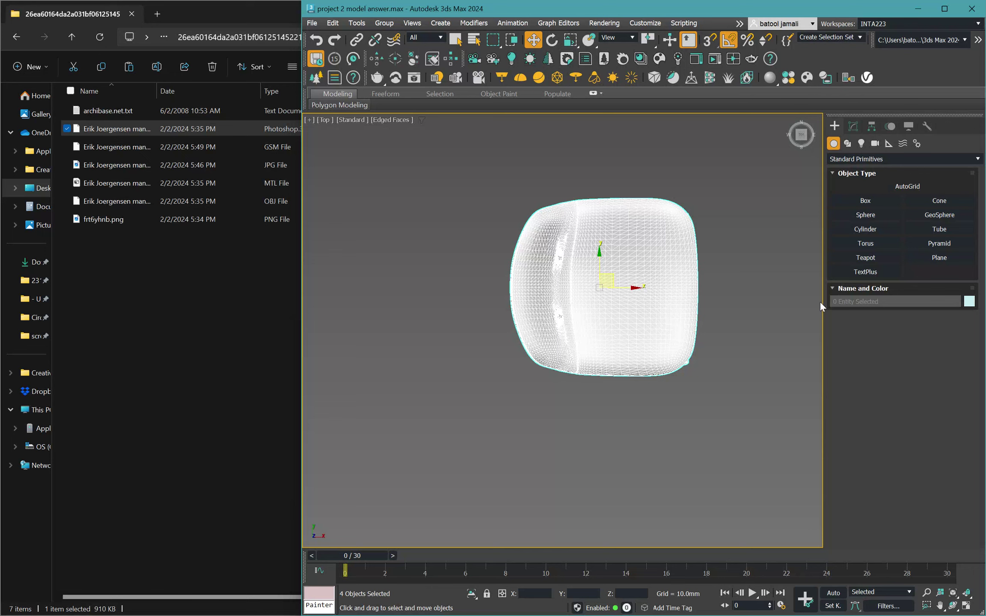
left_click(854, 126)
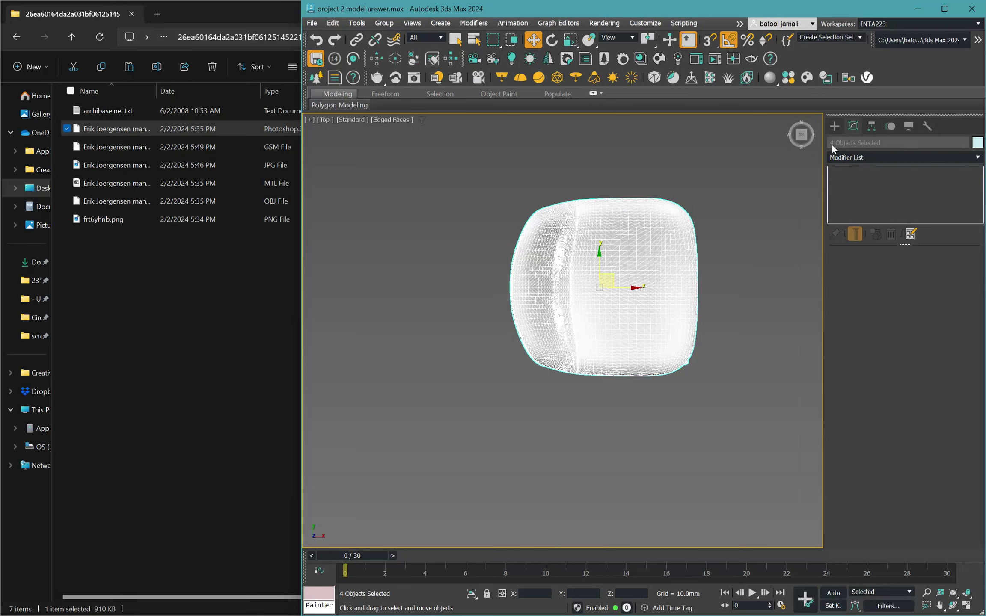
left_click(713, 161)
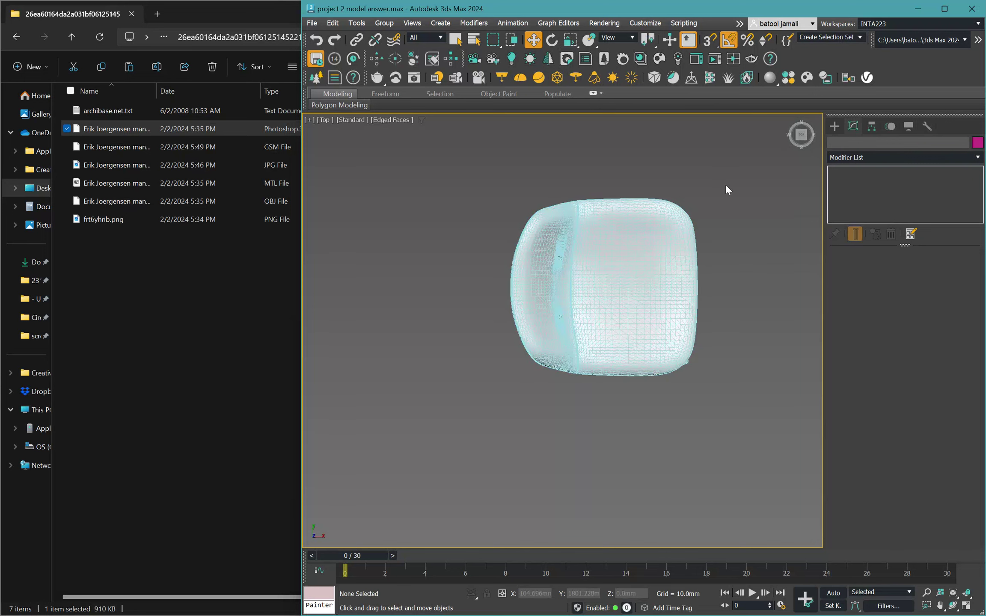
left_click_drag(726, 184, 464, 395)
right_click(463, 394)
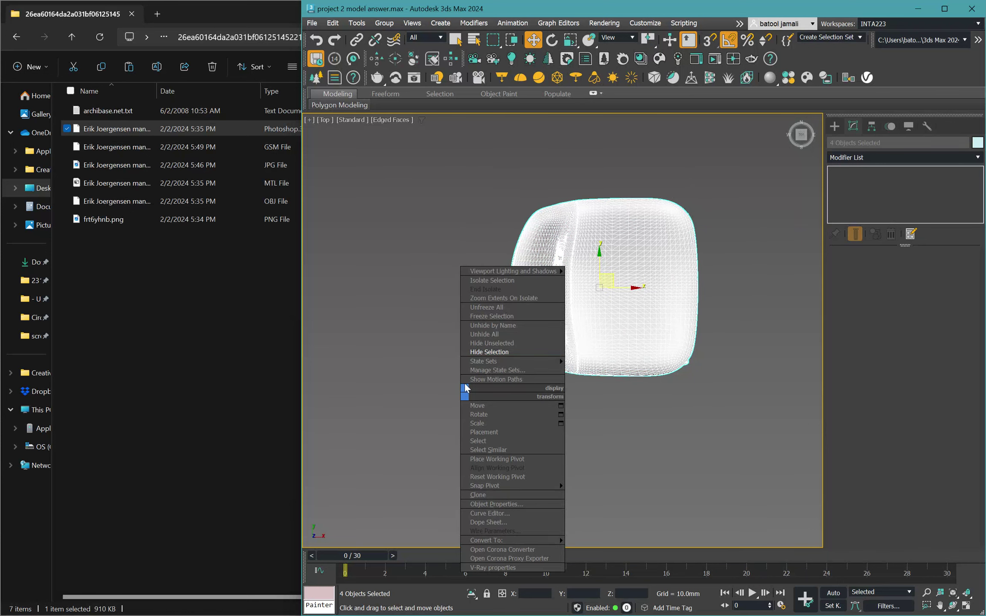
left_click(372, 24)
left_click(392, 24)
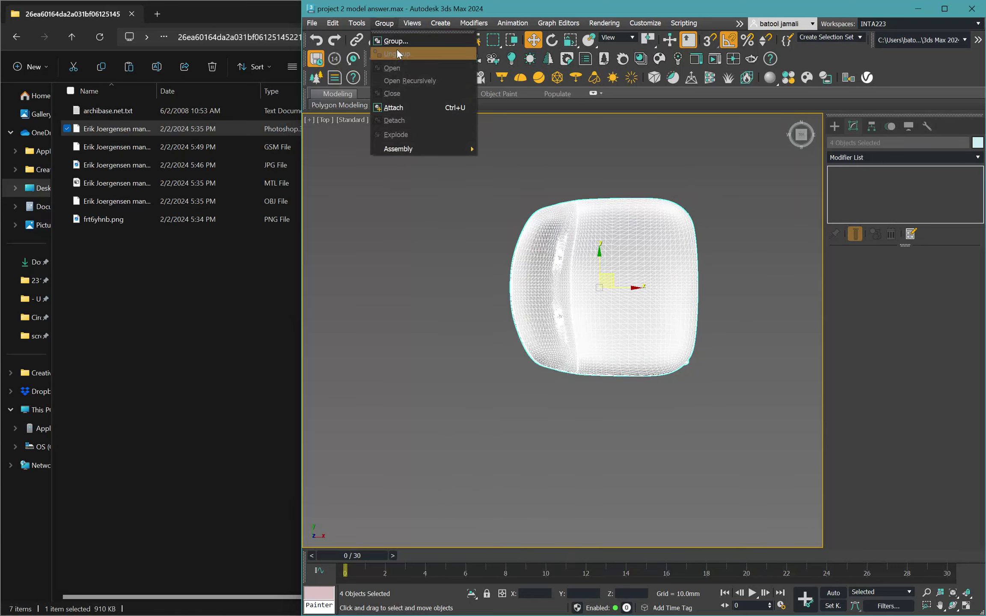
left_click(398, 39)
type("din")
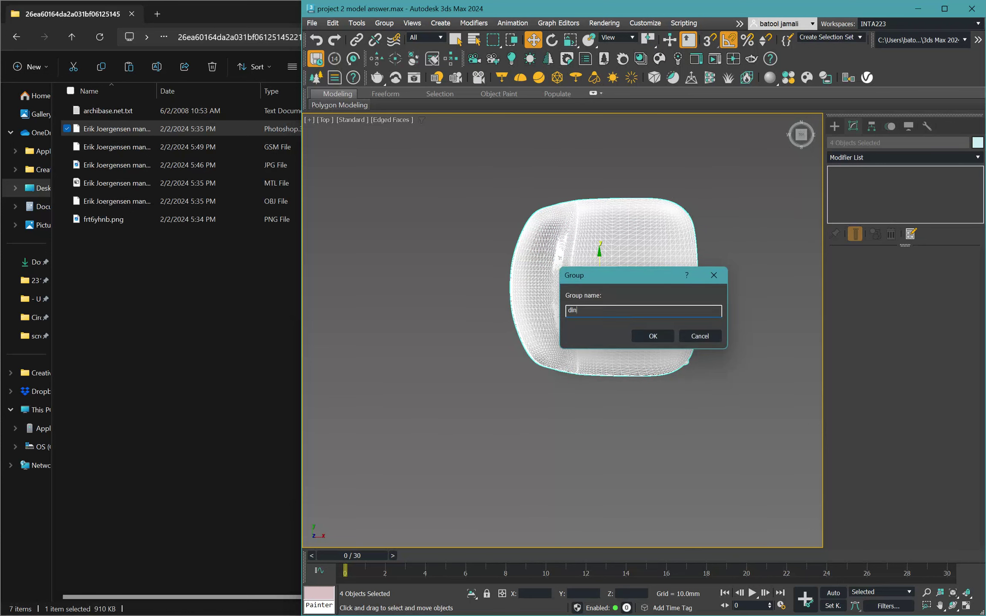
type("ing chair")
key("Return")
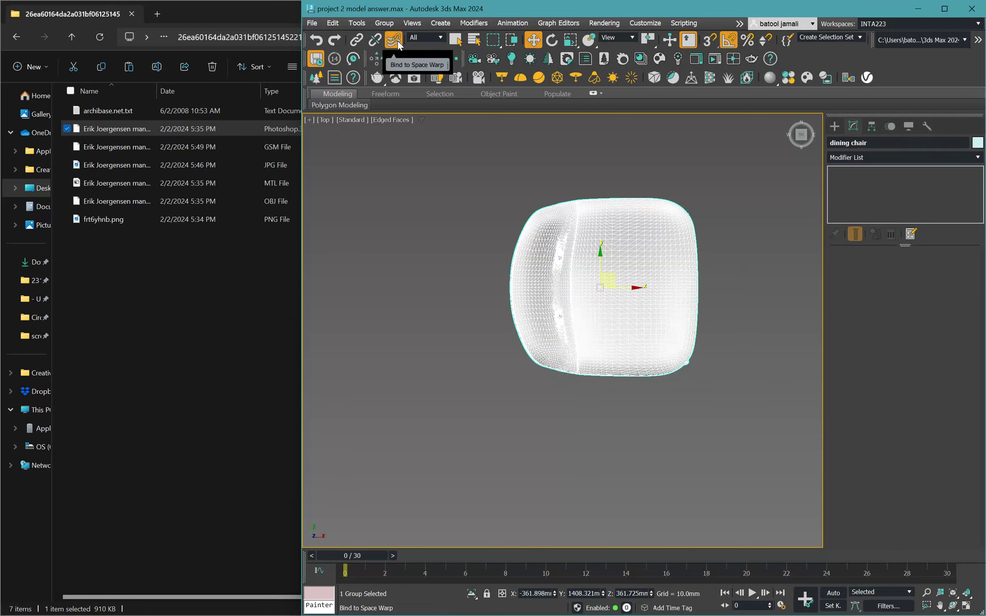
Switch off the edged-faces display and examine the chair's seat edge and legs up close.
middle_click_drag(568, 277, 637, 380, "alt")
left_click(636, 380)
key("F4")
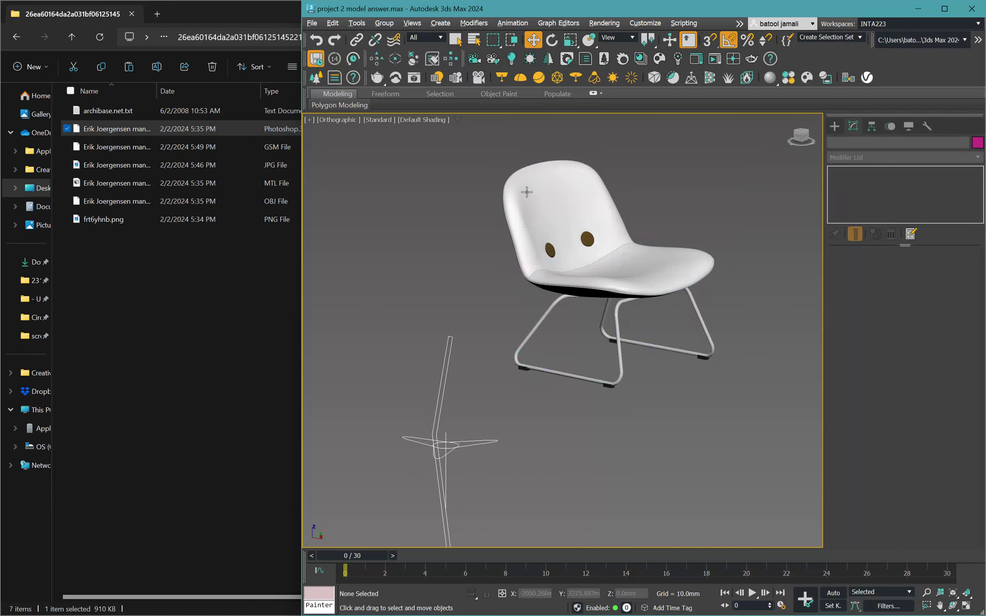
scroll(569, 274, "up", 3)
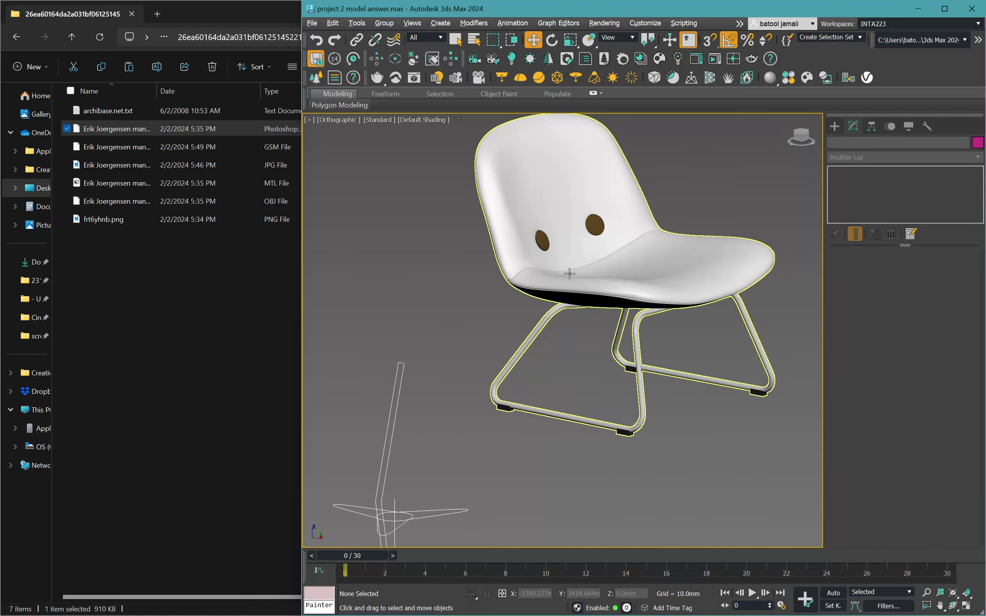
middle_click_drag(570, 274, 551, 297)
scroll(643, 348, "down", 3)
scroll(641, 346, "up", 5)
scroll(641, 346, "up", 8)
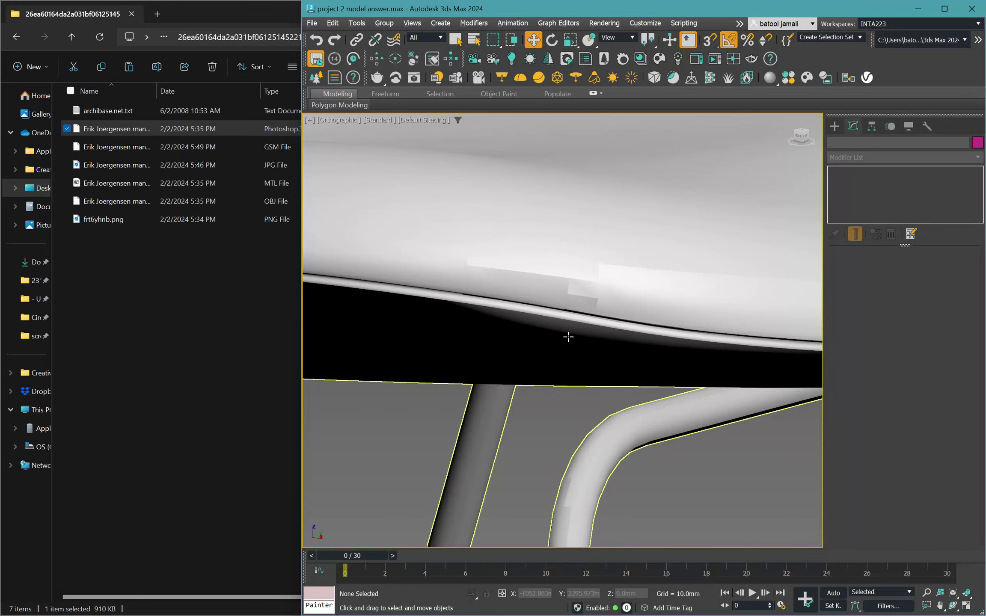
scroll(521, 263, "down", 4)
scroll(531, 316, "down", 5)
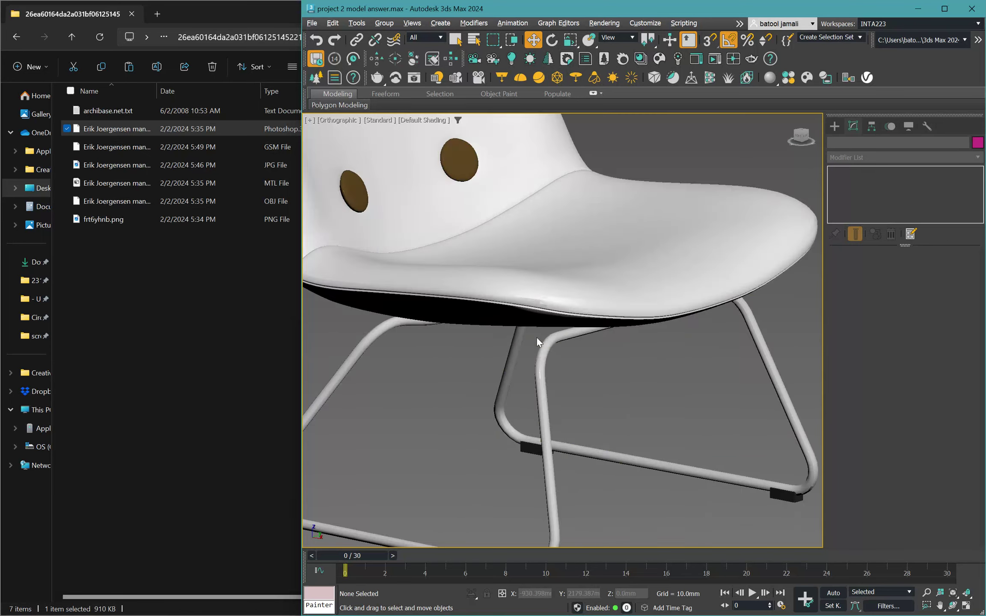
Try a TurboSmooth modifier on the dining chair group, check the seat edge, and remove the modifier.
left_click(539, 341)
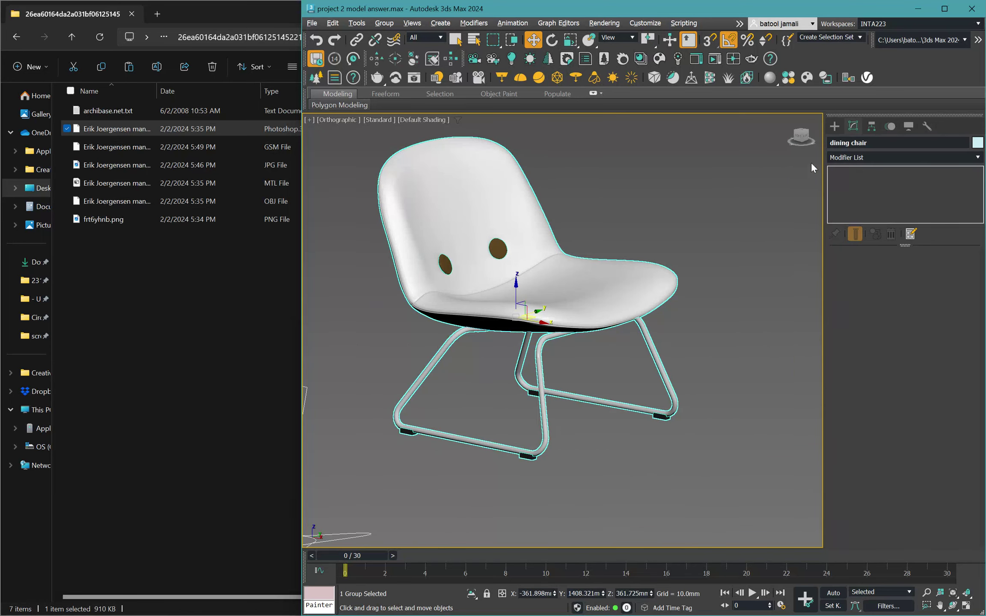
left_click(859, 157)
type("tu")
left_click(854, 184)
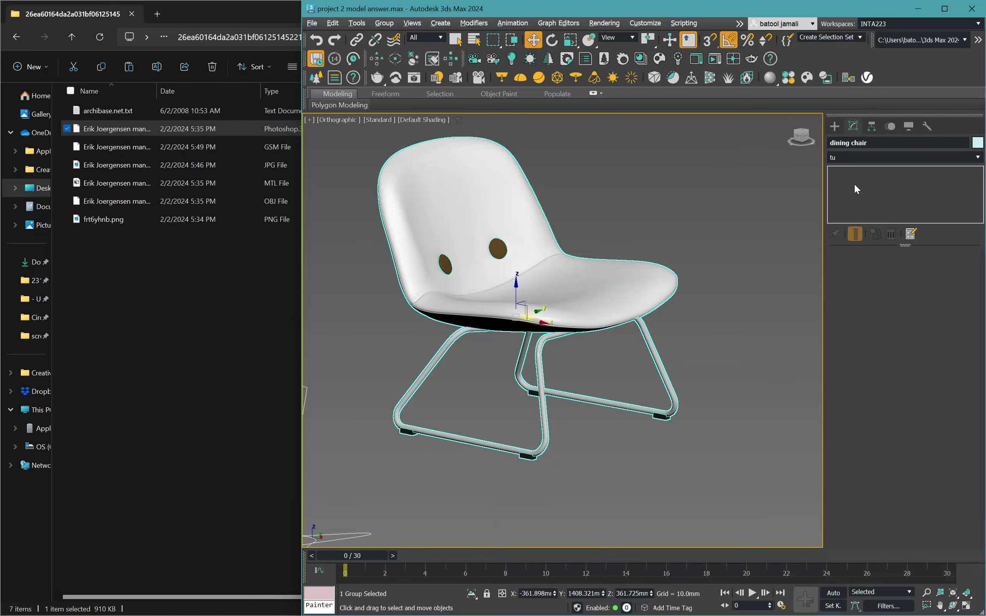
scroll(549, 304, "up", 8)
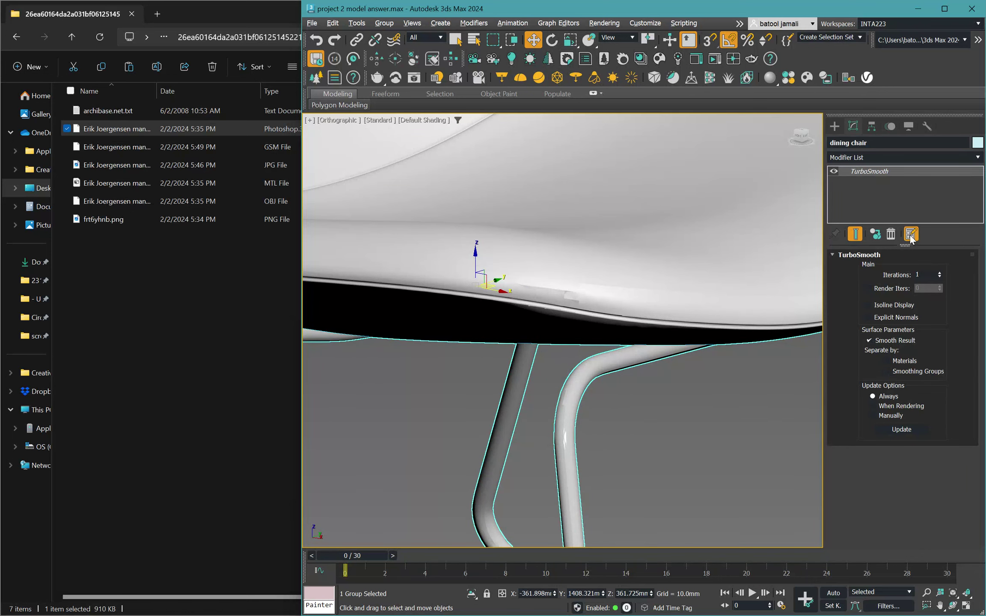
left_click(890, 234)
scroll(557, 312, "down", 8)
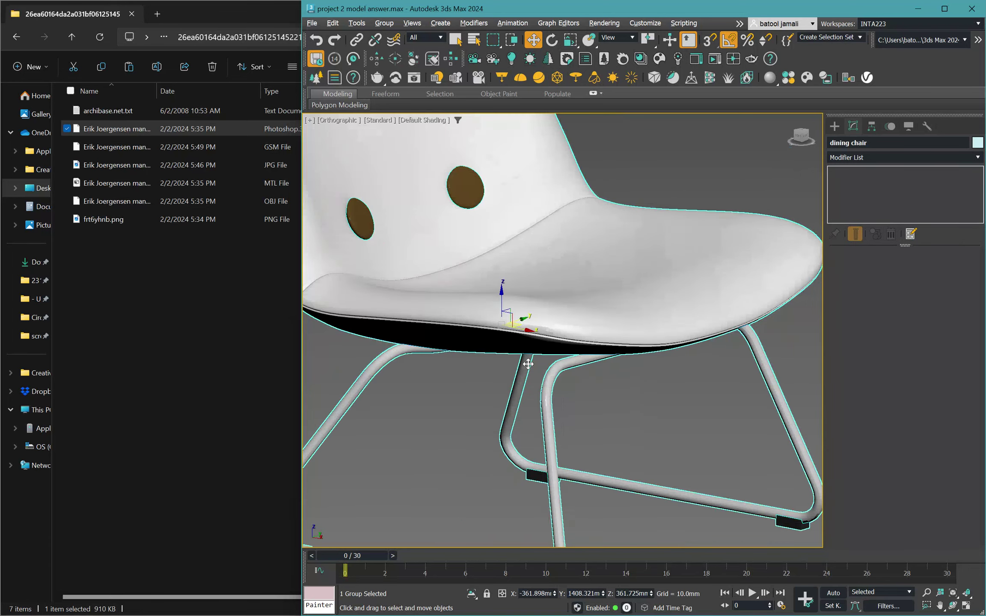
Open the dining chair group so its individual parts can be selected.
middle_click_drag(558, 312, 535, 343, "alt")
left_click(383, 23)
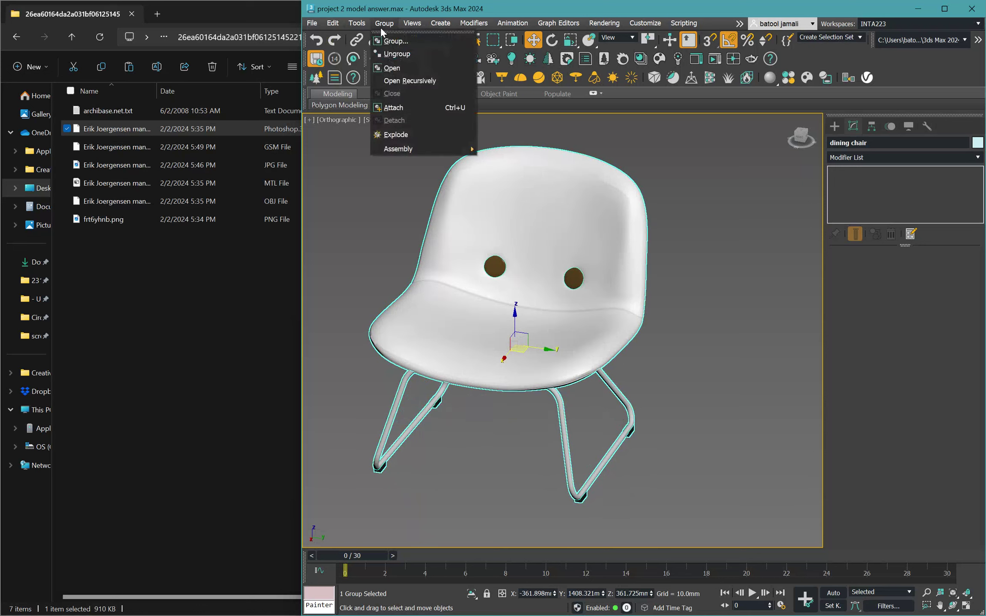
left_click(397, 65)
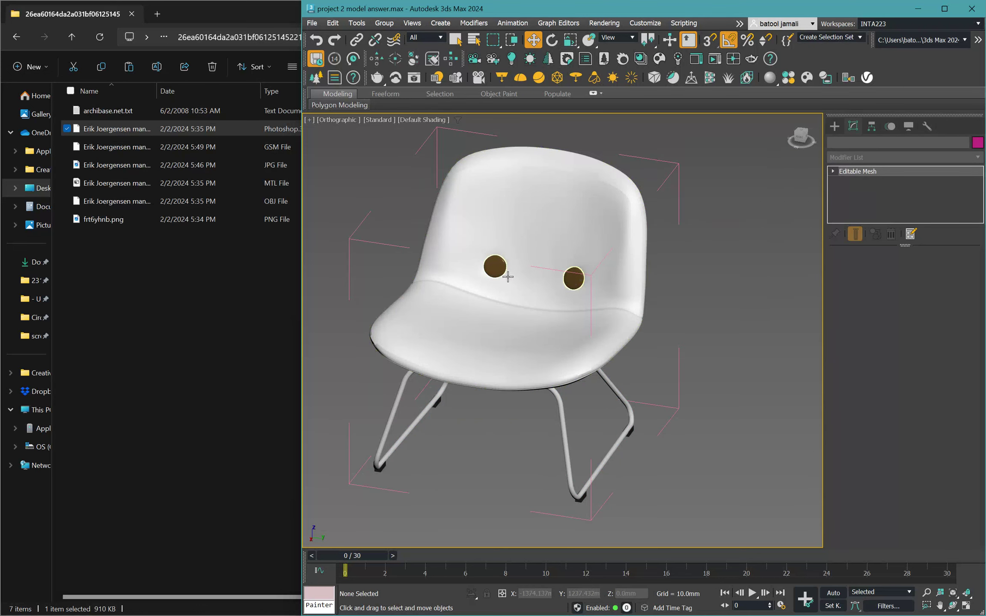
Add an Edit Poly modifier to the chair's tubular leg frame and enter vertex editing.
left_click(467, 264)
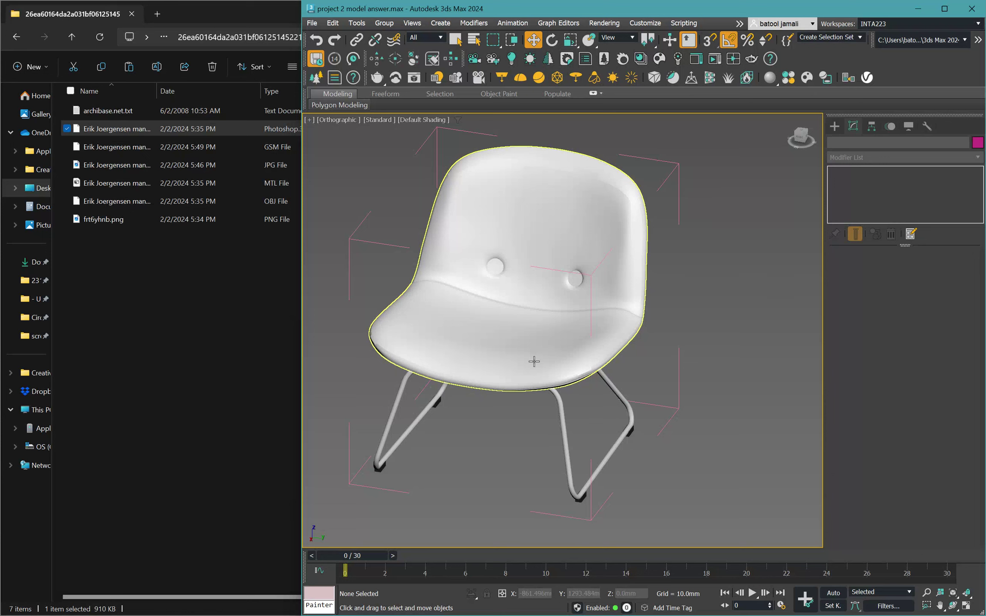
left_click(612, 477)
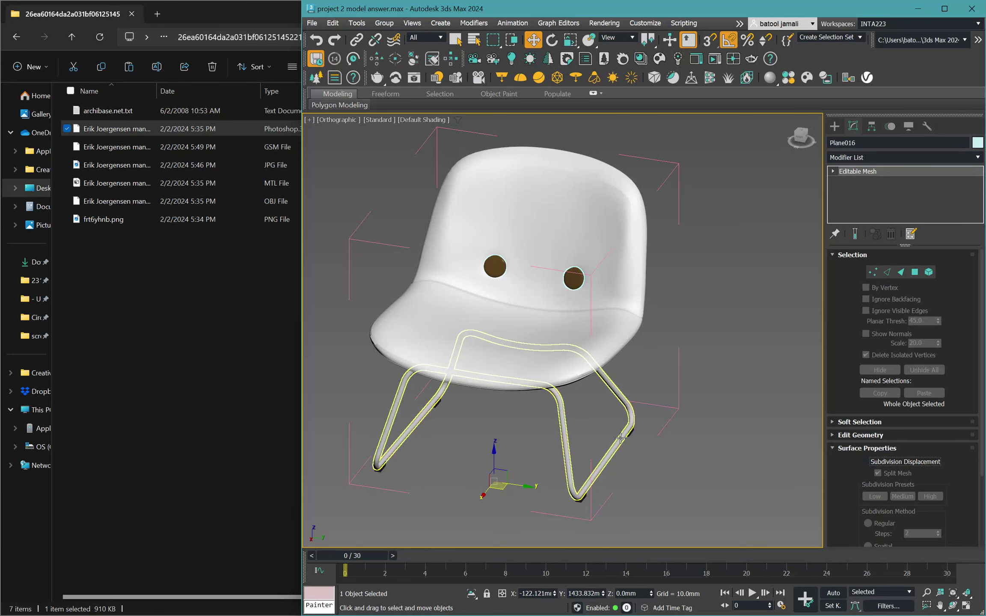
left_click(620, 440)
left_click(884, 157)
type("ed")
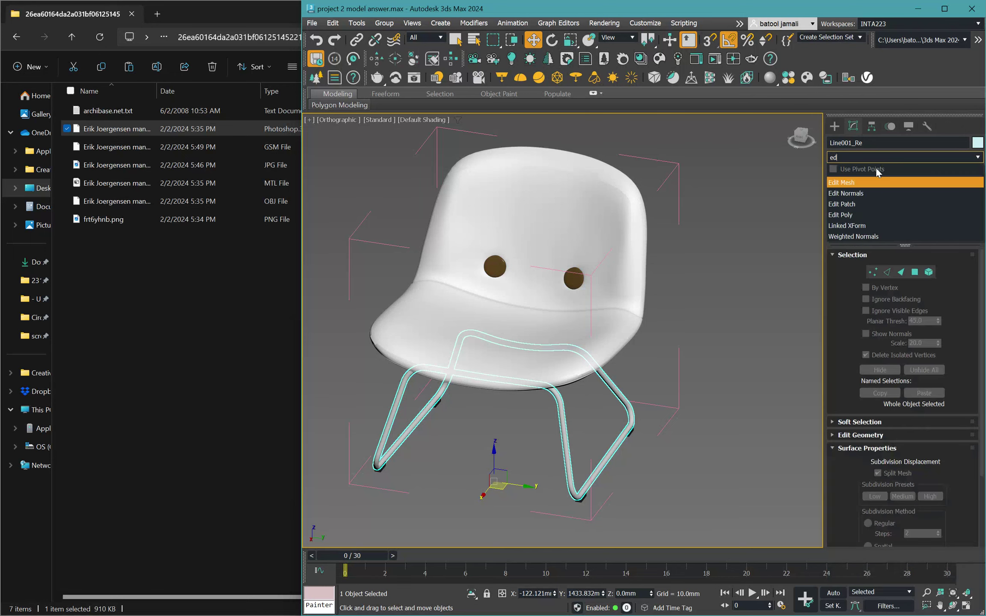
left_click(851, 215)
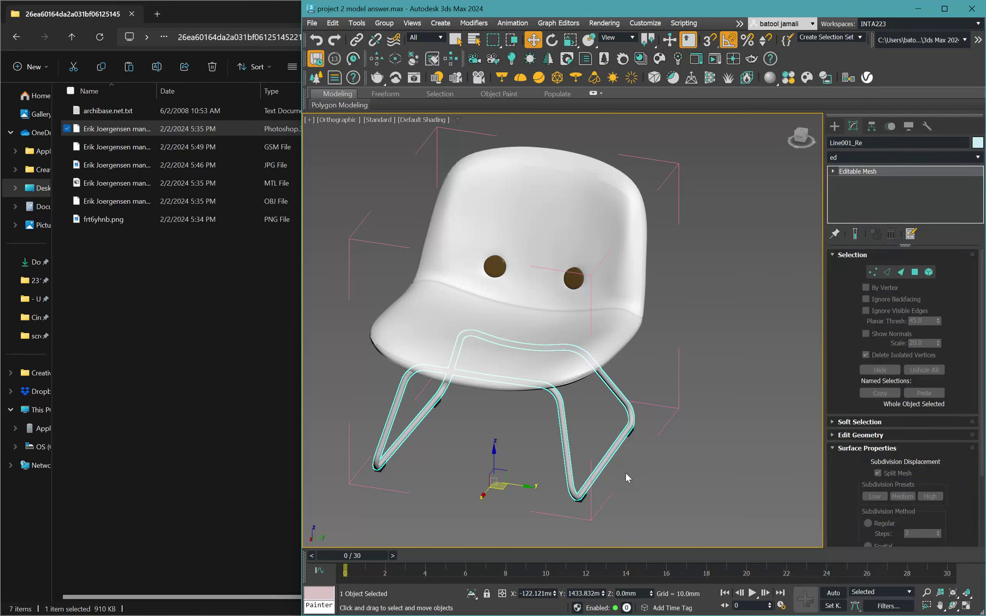
key("1")
middle_click_drag(594, 469, 485, 535, "alt")
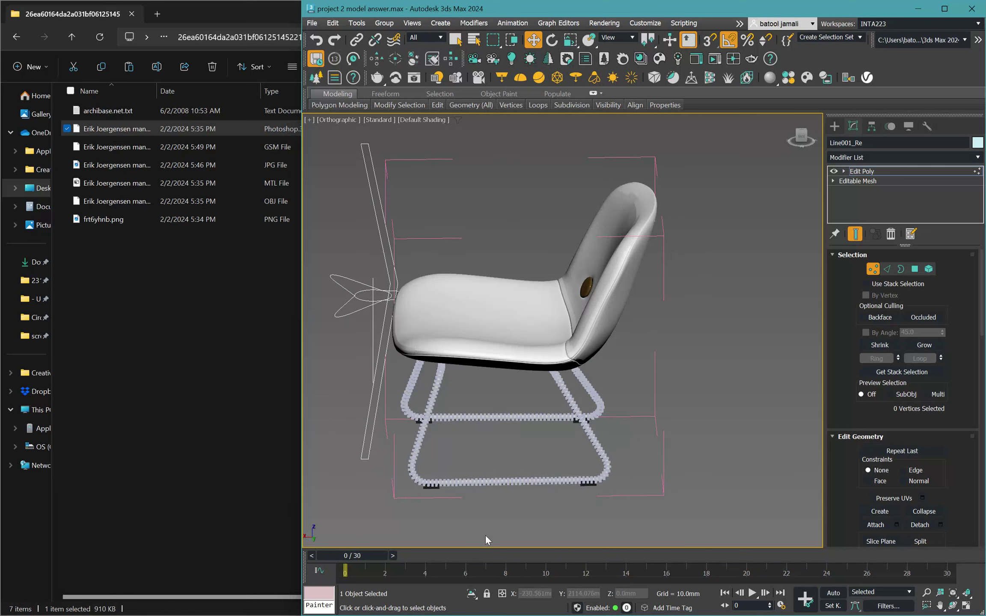
left_click_drag(497, 530, 392, 316)
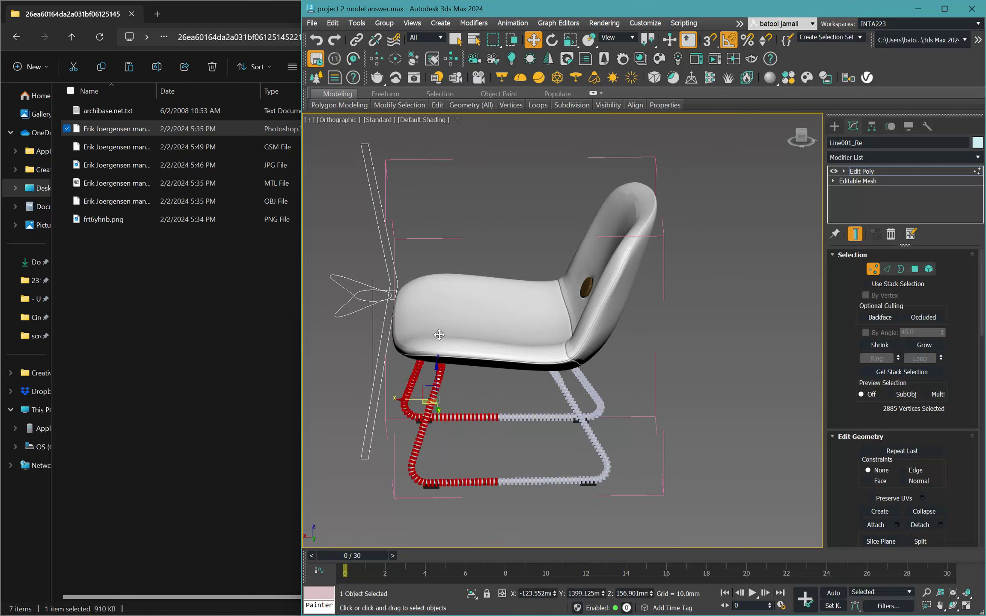
mouse_move(400, 402)
left_mouse_down()
mouse_move(411, 412)
mouse_move(387, 409)
left_mouse_up()
right_click(411, 411)
right_click(387, 409)
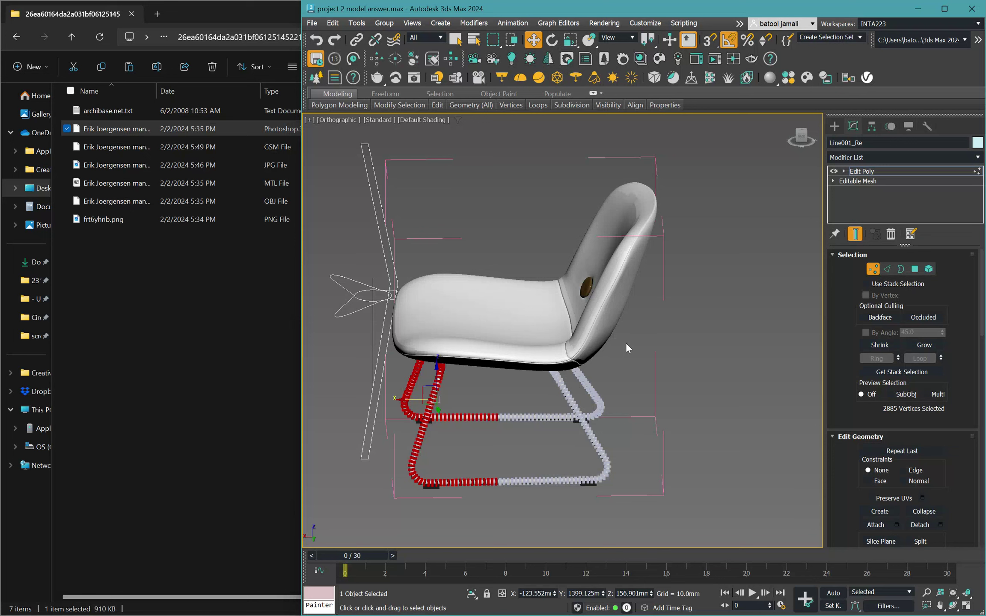
Remove the Edit Poly modifier from the chair's leg frame and close the dining chair group.
left_click(880, 169)
key("Delete")
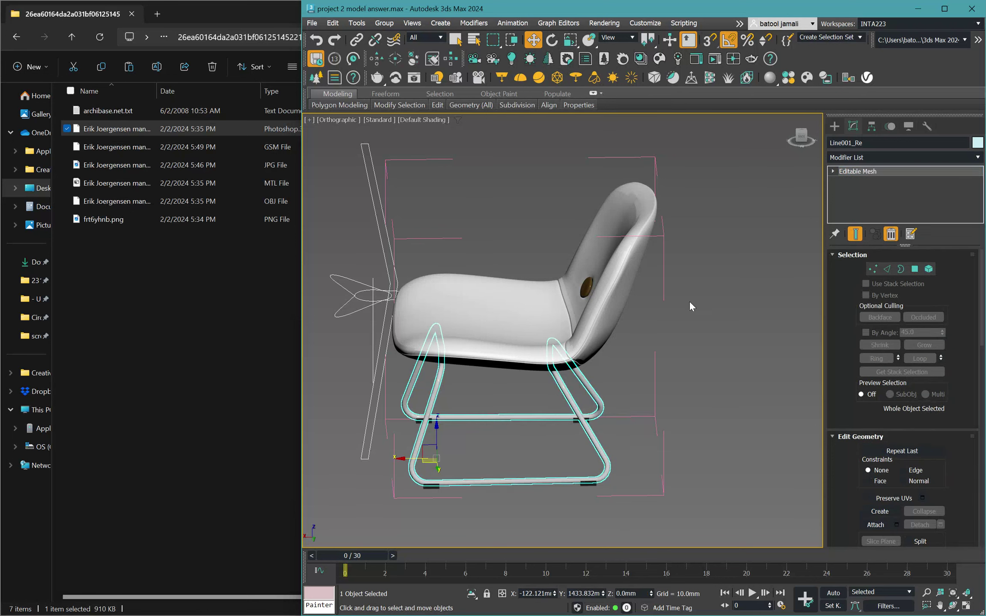
scroll(707, 315, "down", 3)
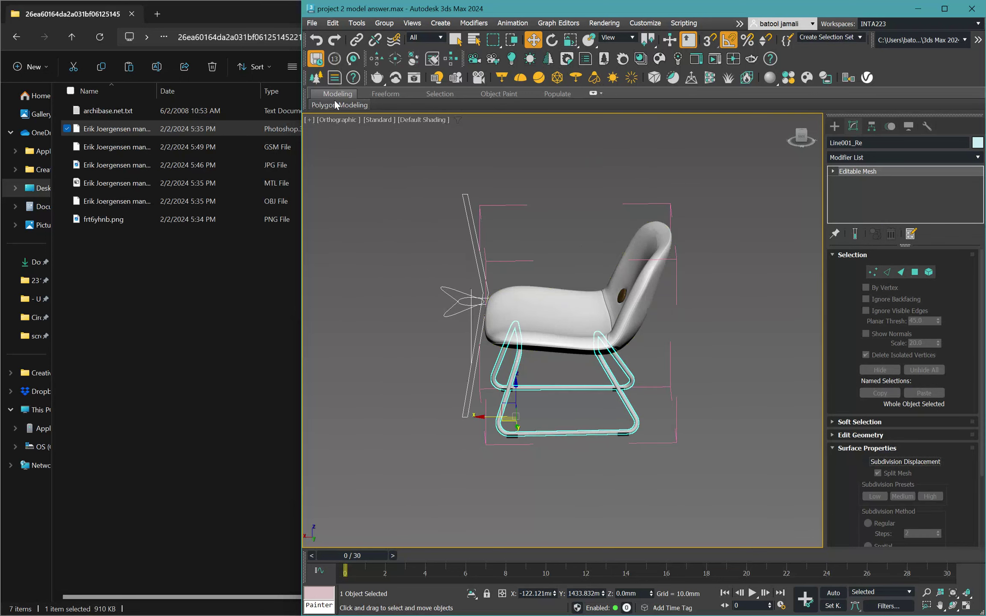
left_click(389, 22)
left_click(408, 94)
Draw a box about 654 by 675 mm and 178 mm high over the chair in top view as a size check and delete it.
middle_click_drag(597, 280, 634, 293, "alt")
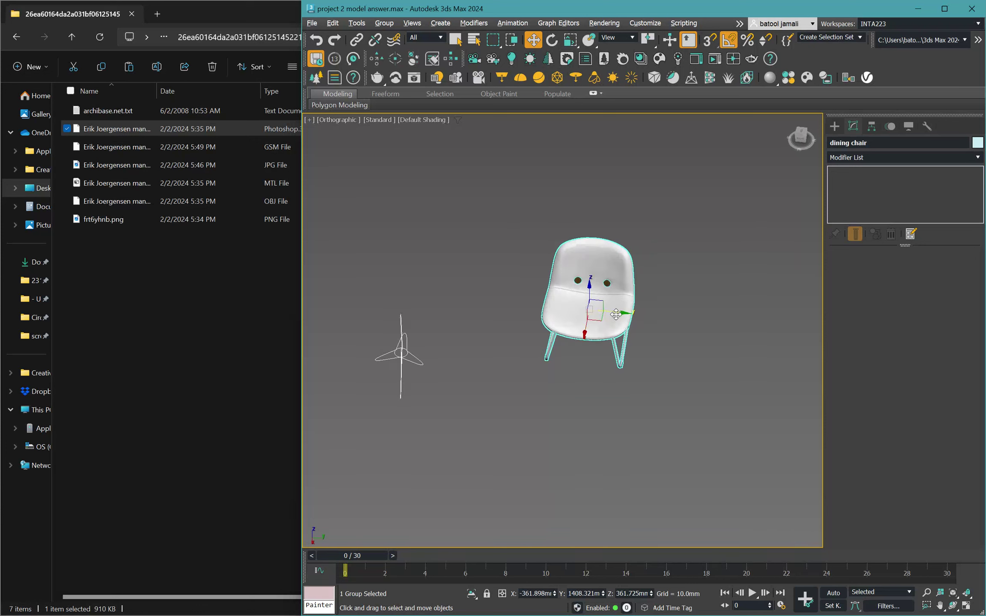
scroll(635, 294, "down", 5)
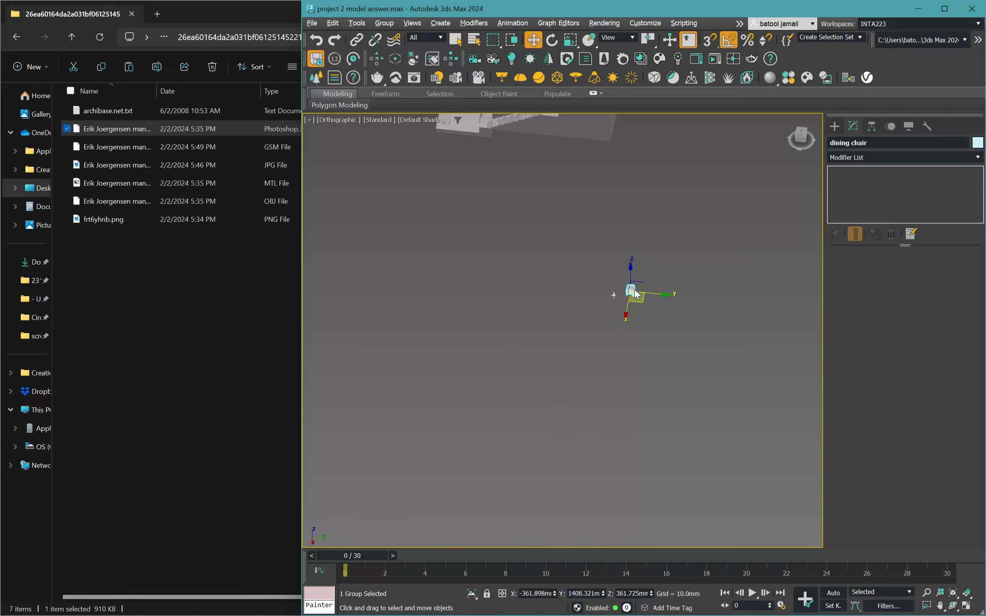
key("t")
key("z")
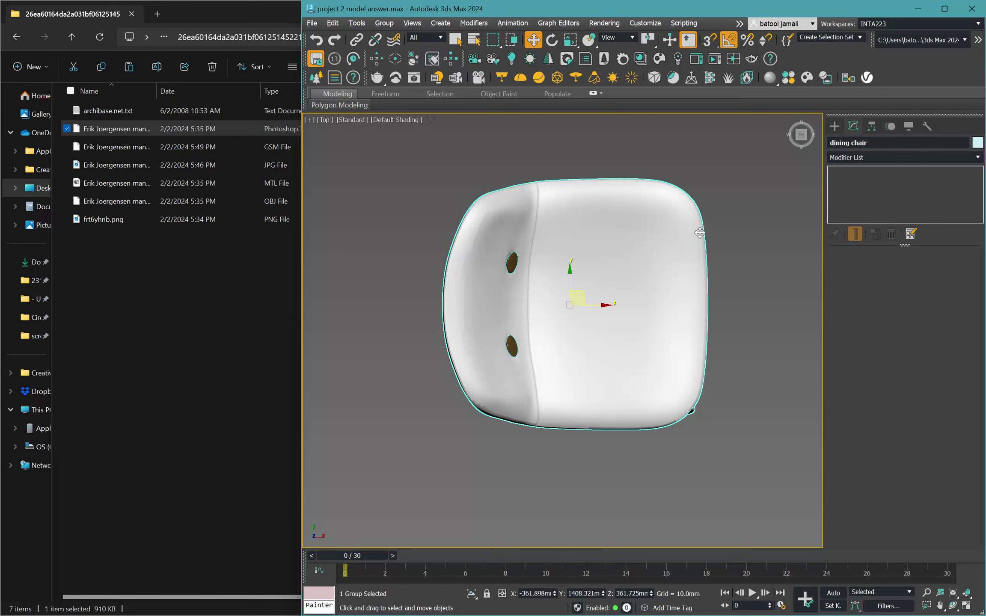
left_click(834, 125)
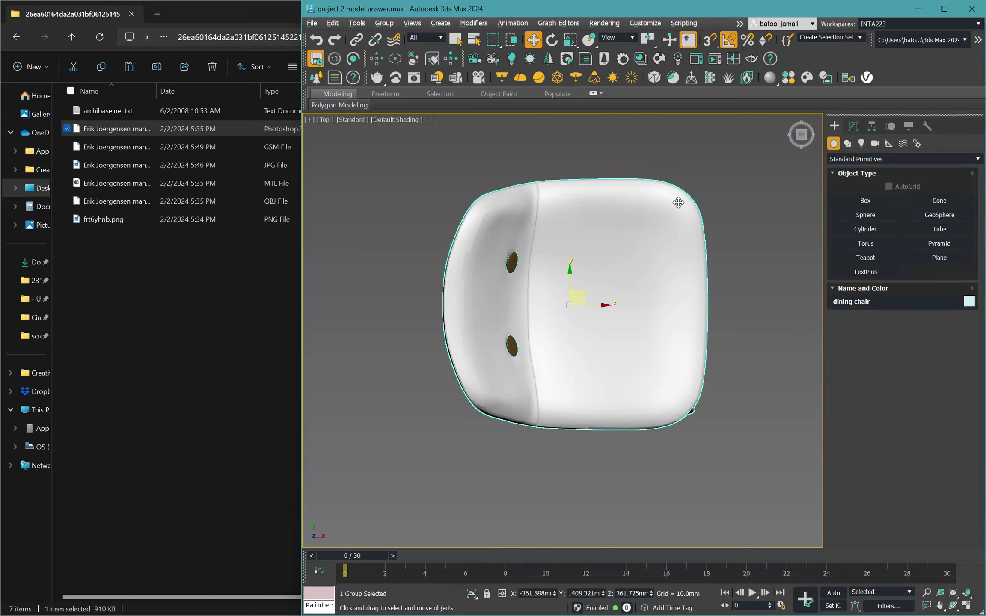
left_click(865, 200)
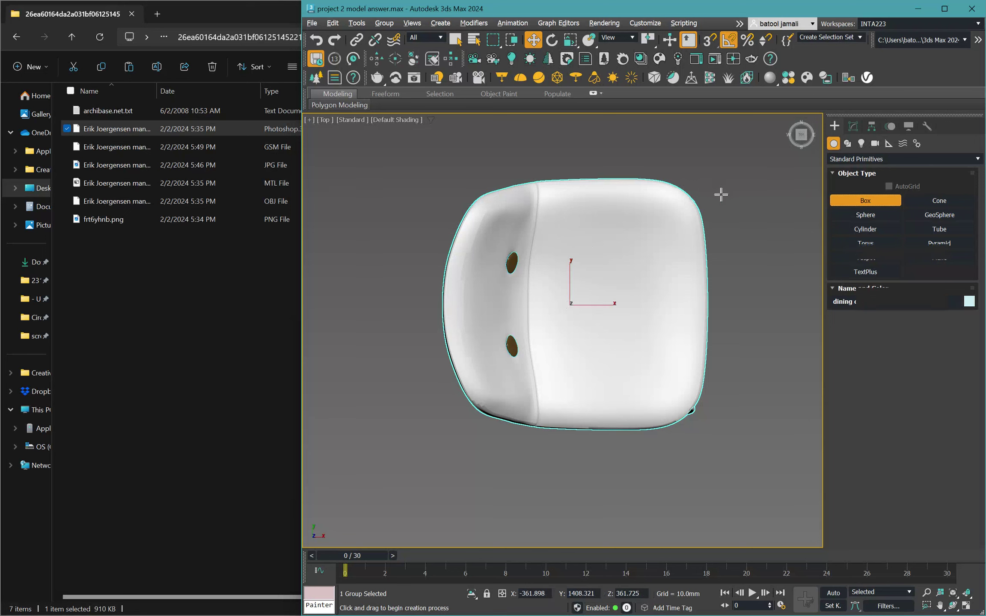
left_click_drag(693, 185, 445, 425)
left_click(486, 360)
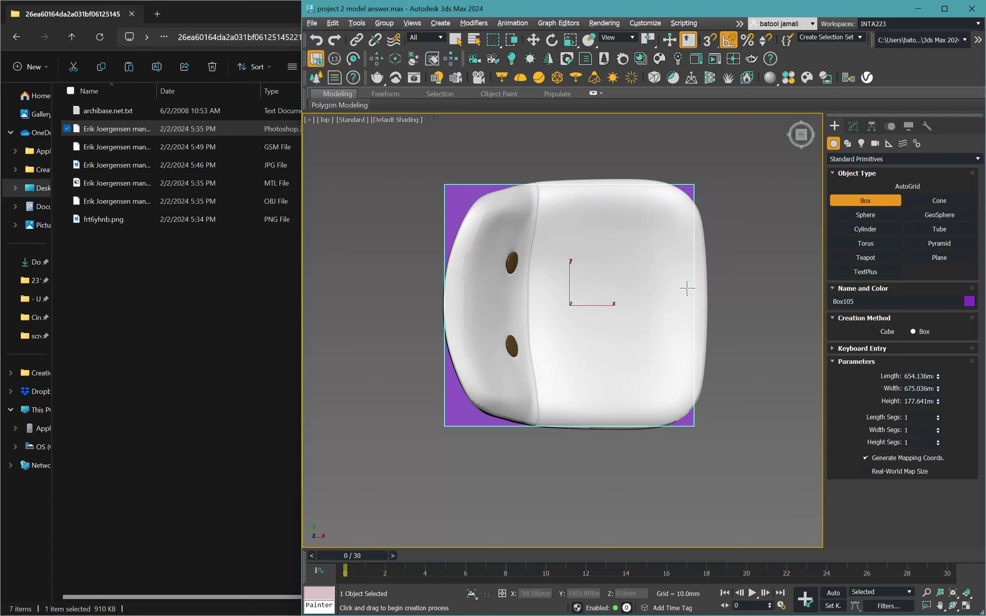
scroll(575, 232, "down", 3)
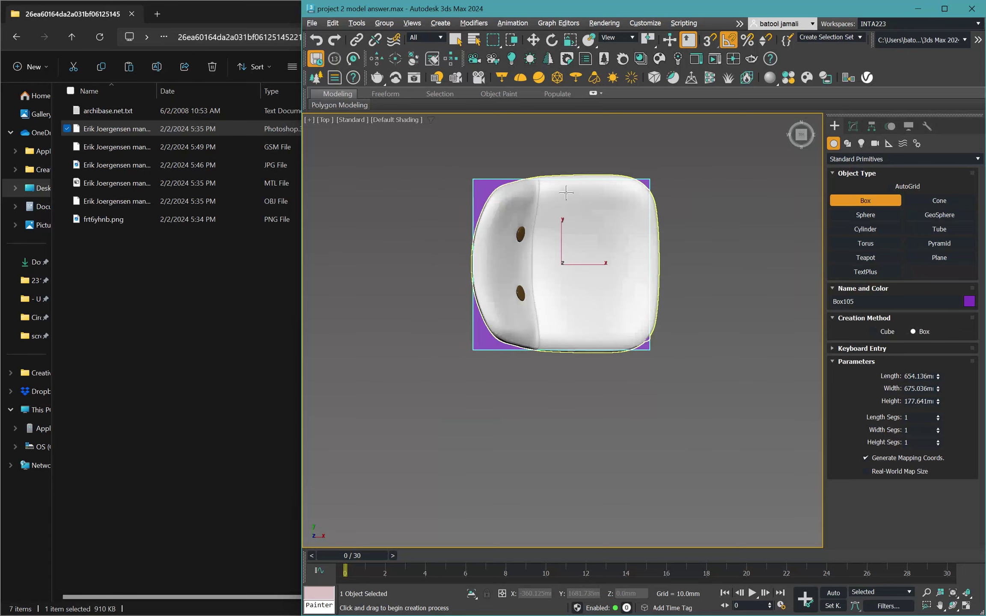
key("Delete")
Move the dining chair in the wireframe top view into the building plan, close to the circular counter.
scroll(621, 277, "down", 2)
scroll(621, 278, "down", 3)
key("w")
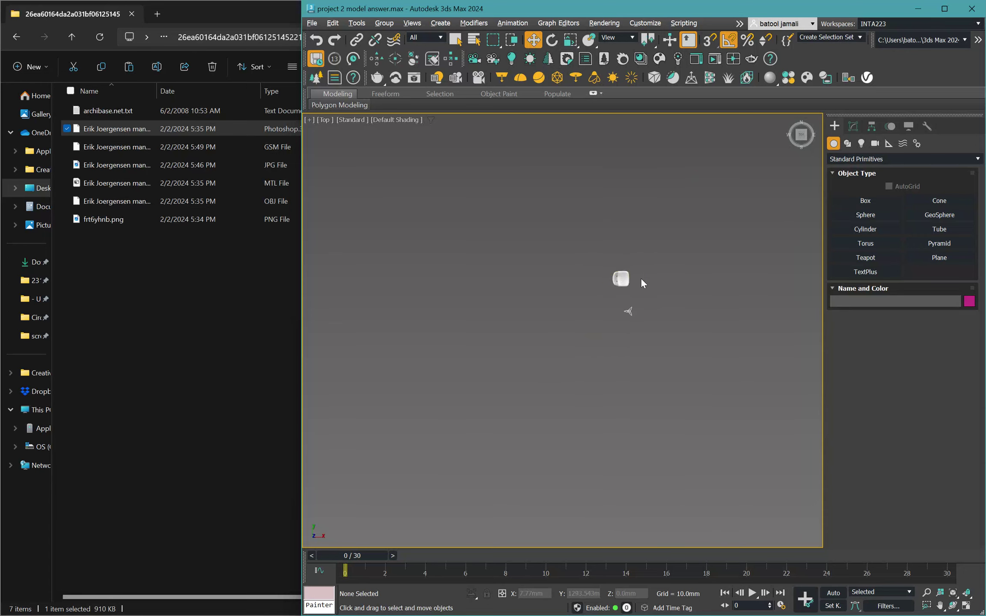
left_click(633, 279)
key("F3")
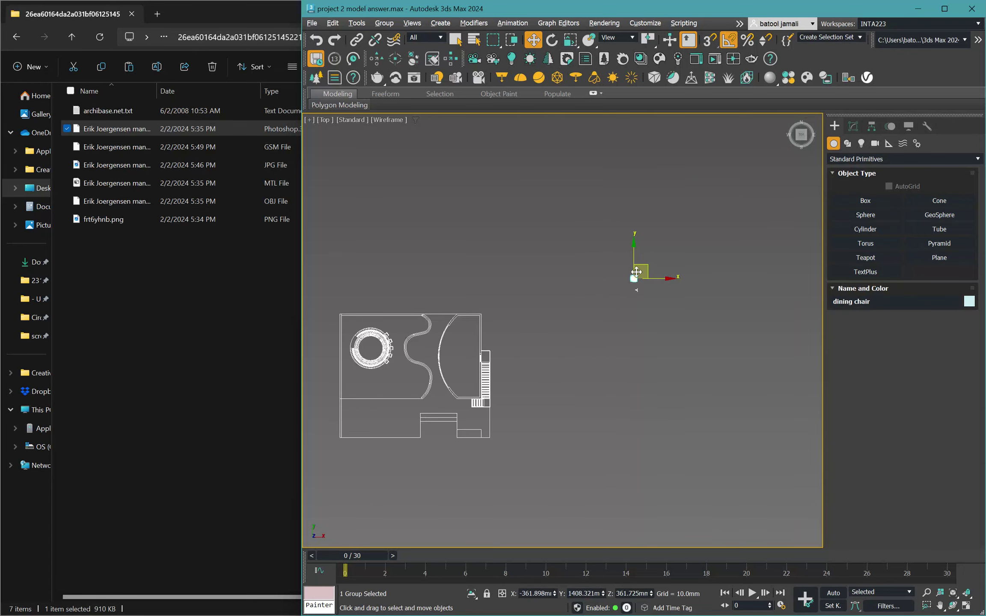
mouse_move(633, 279)
left_mouse_down()
mouse_move(360, 349)
mouse_move(355, 369)
left_mouse_up()
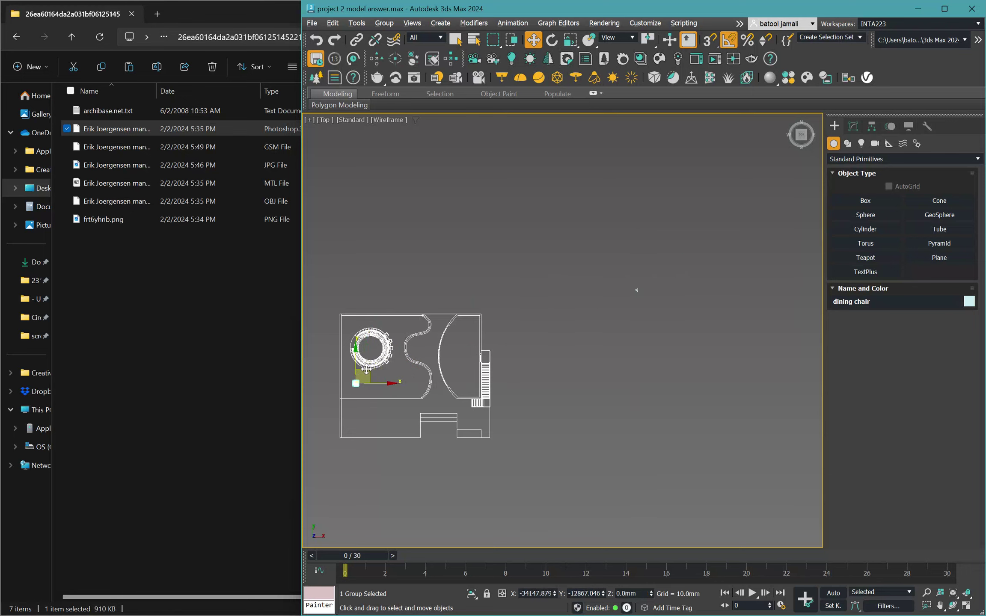
Show the chair shaded in perspective and move it across the ground floor to below the curved upper floor.
key("p")
key("z")
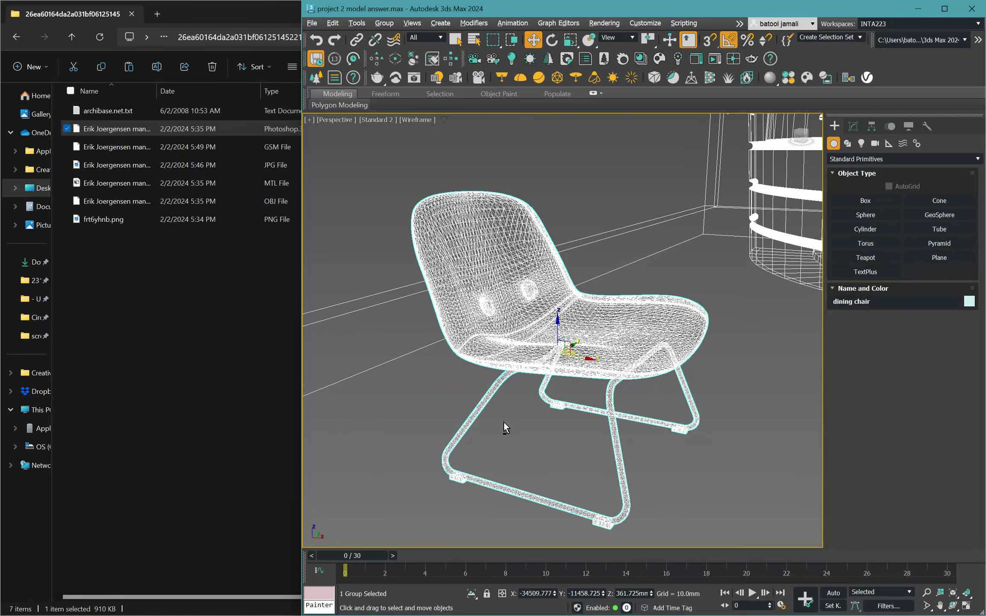
scroll(504, 422, "down", 3)
key("F3")
scroll(502, 348, "down", 2)
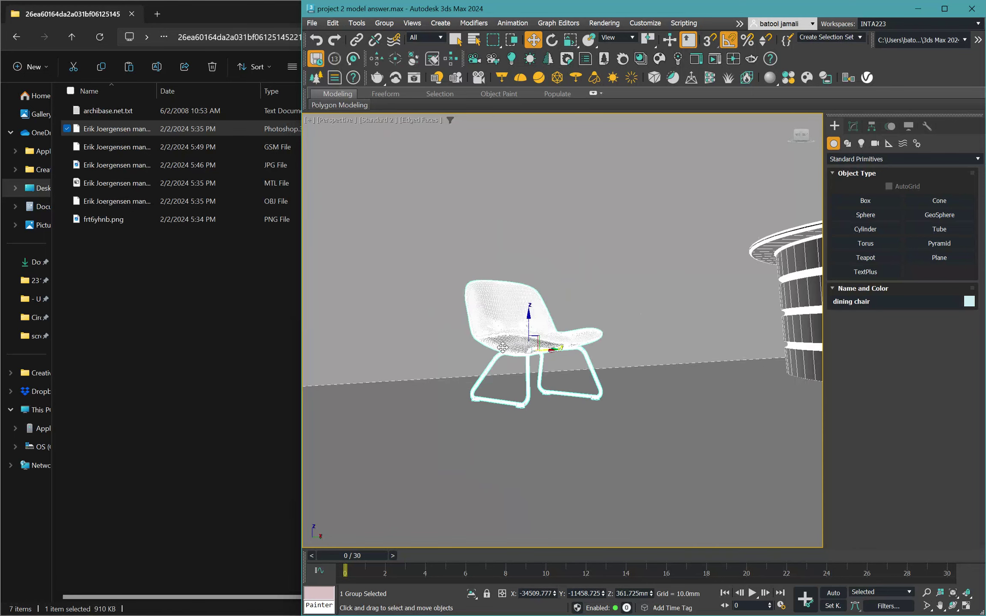
scroll(503, 347, "down", 4)
middle_click_drag(502, 348, 451, 364, "alt")
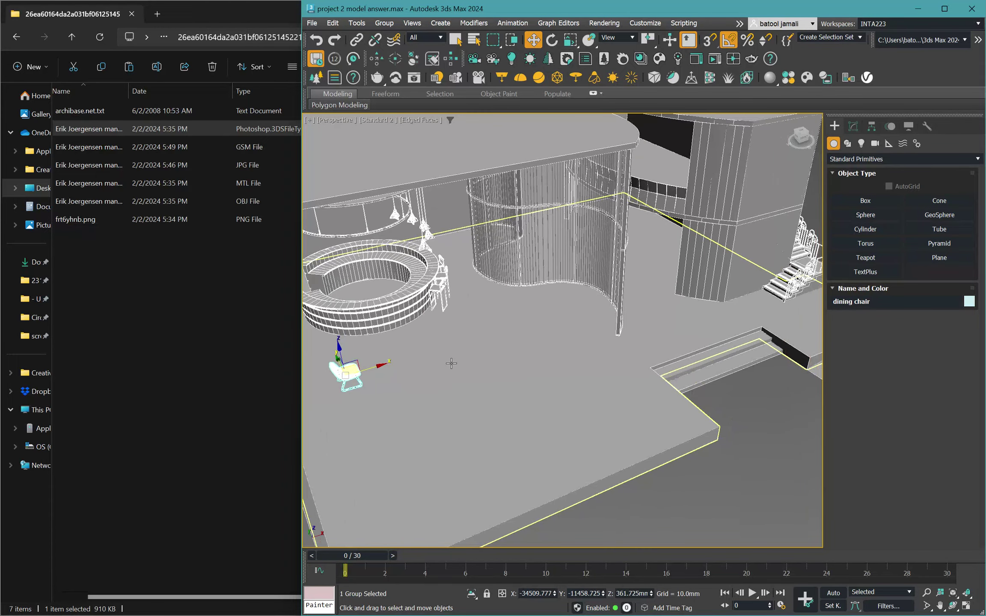
left_click_drag(353, 361, 661, 243)
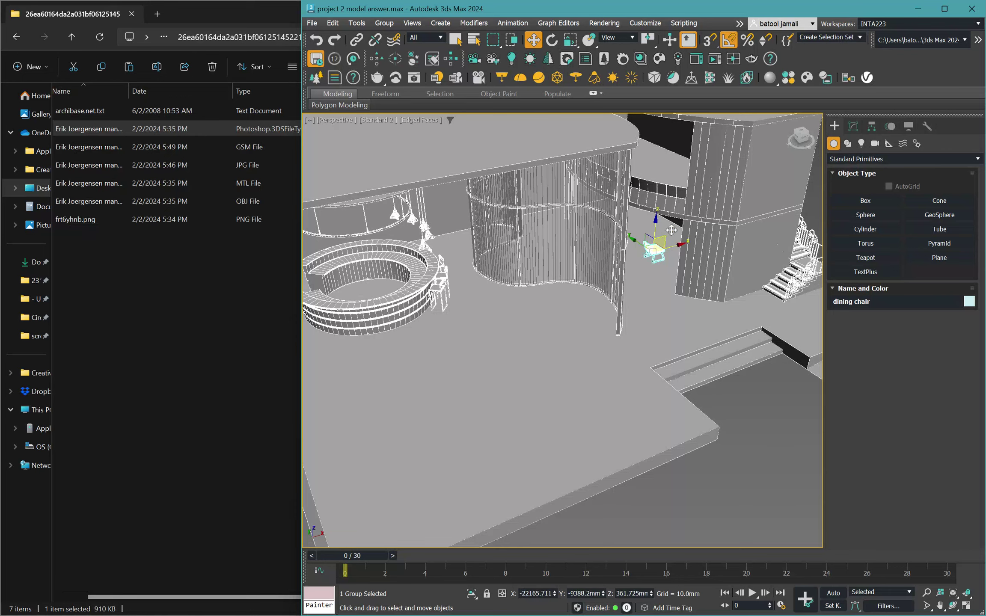
Align the dining chair to the upper floor slab in Z only, with the chair's minimum on the slab's maximum.
scroll(652, 275, "up", 6)
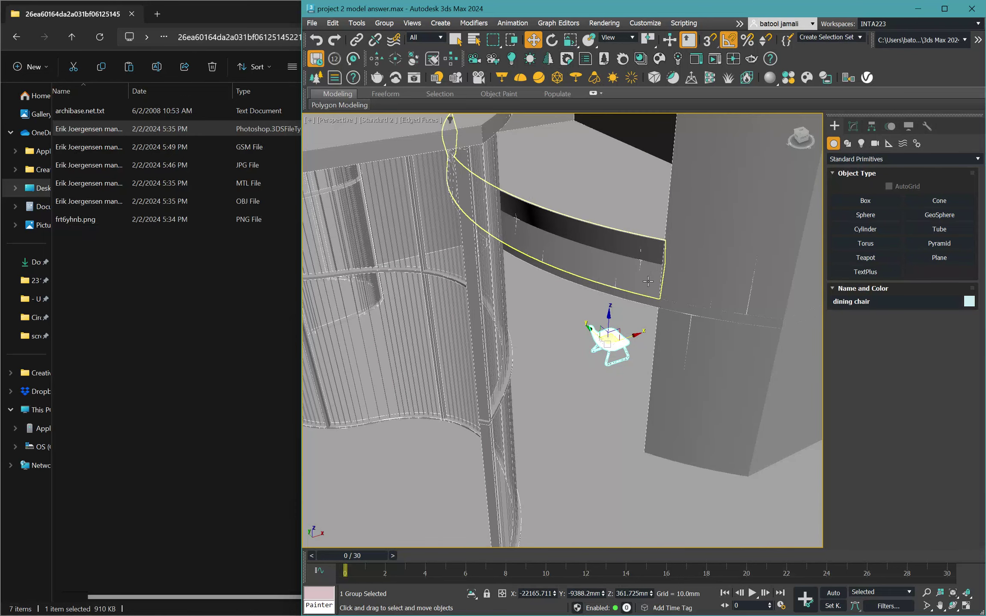
scroll(638, 287, "up", 2)
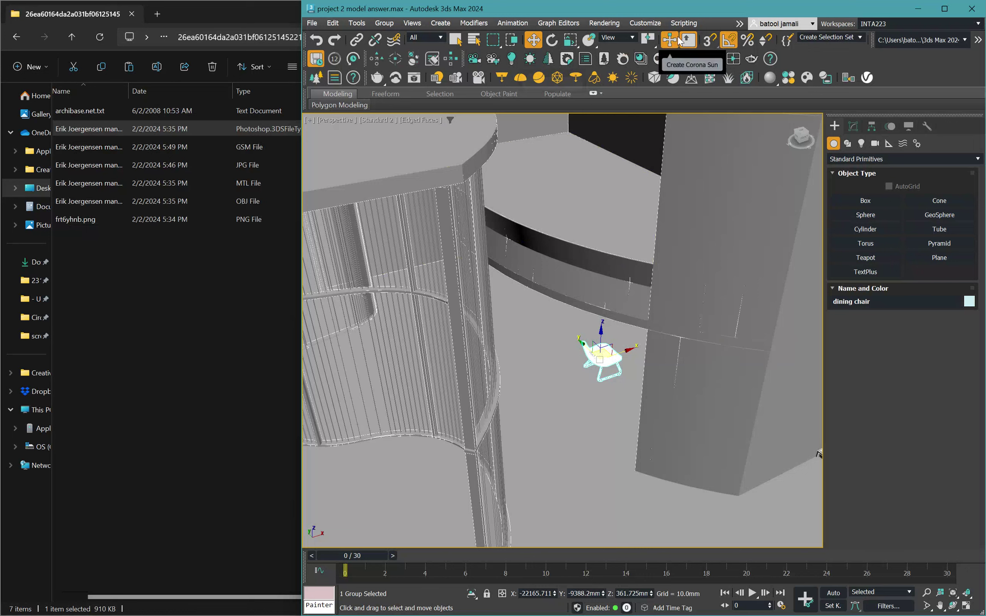
scroll(710, 41, "down", 3)
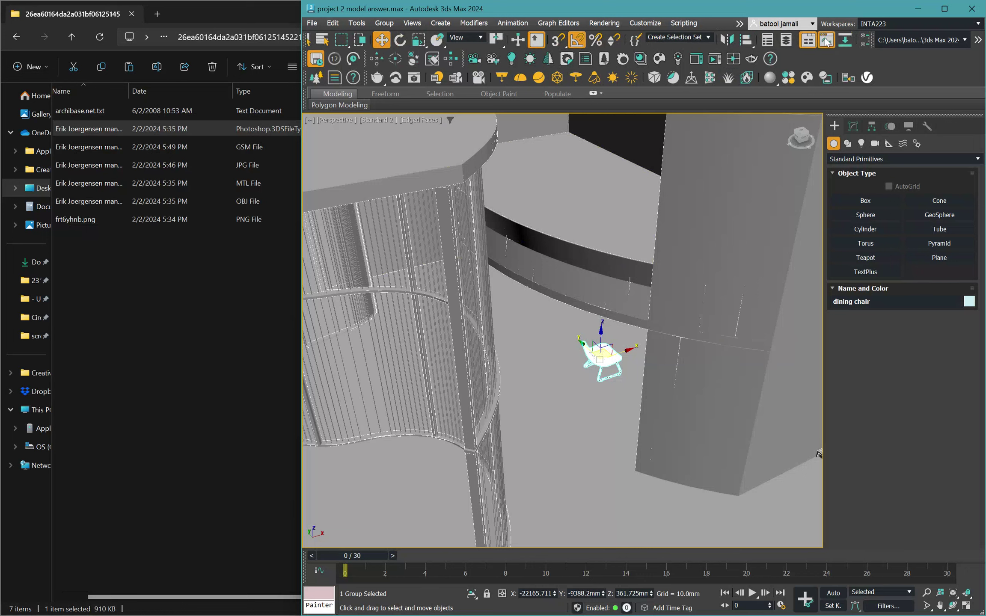
left_click(742, 42)
left_click(614, 194)
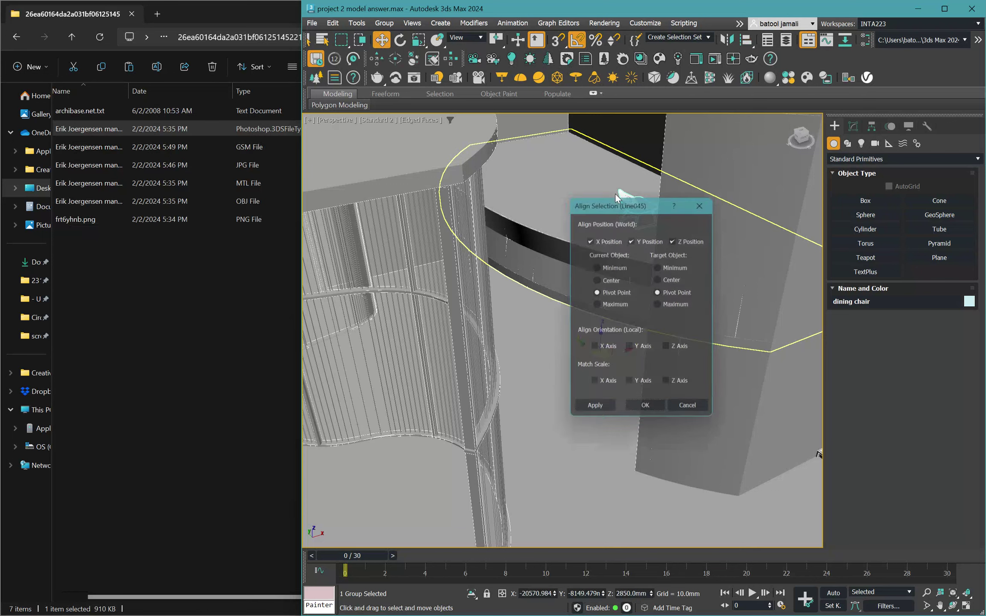
left_click_drag(615, 202, 737, 211)
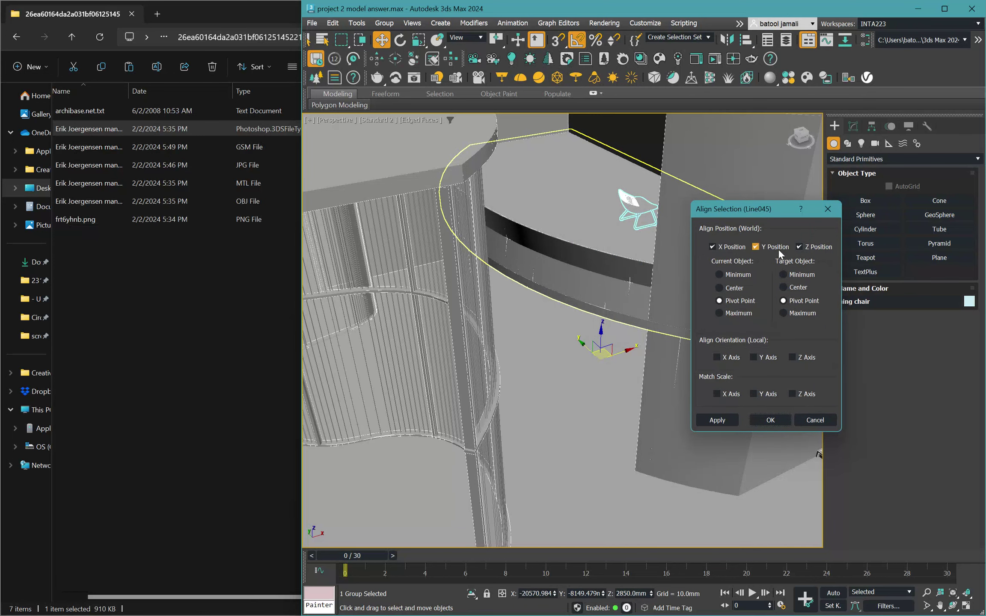
left_click(767, 247)
left_click(723, 246)
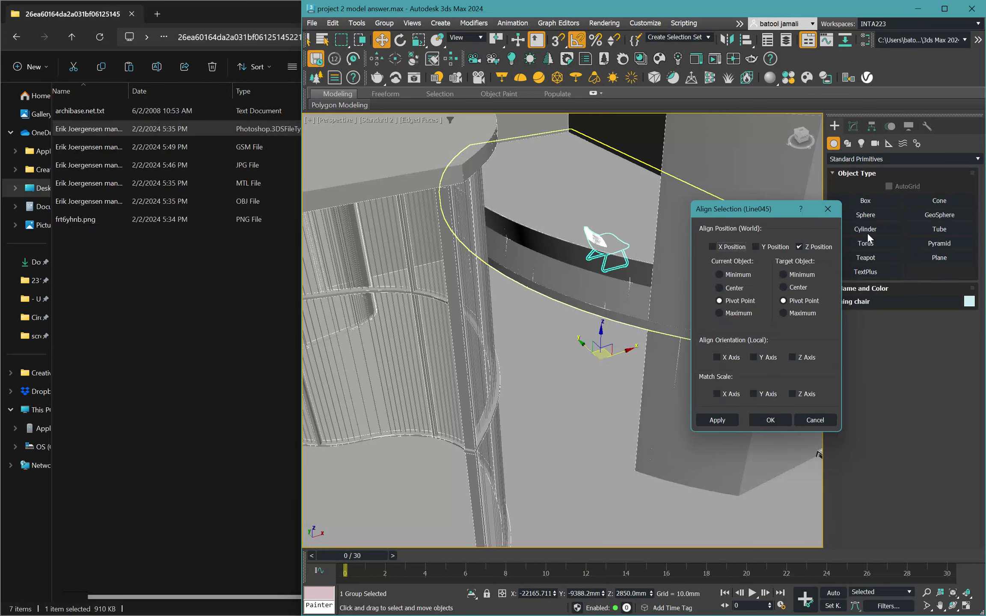
left_click(737, 274)
left_click(790, 316)
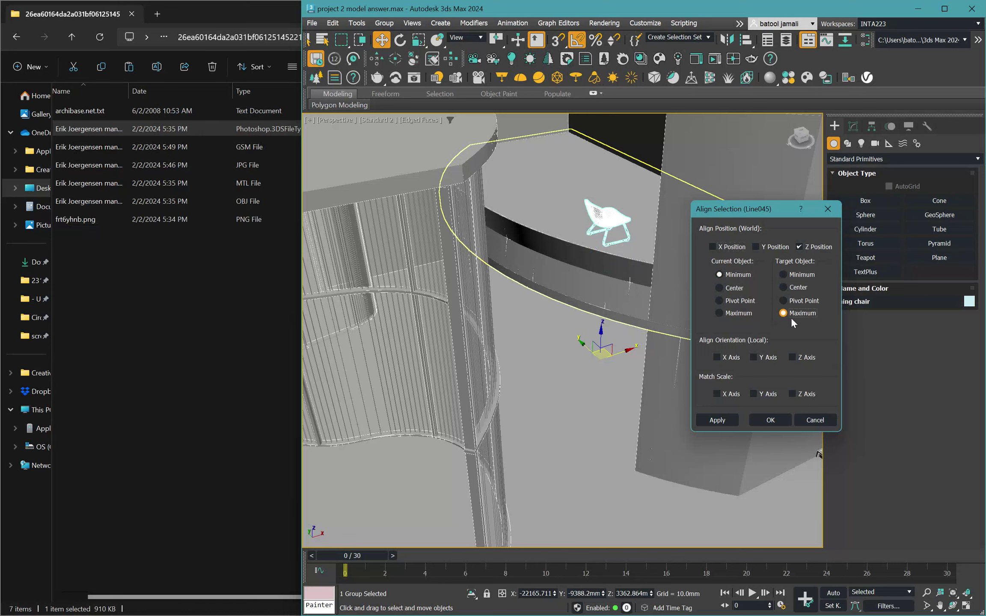
left_click(770, 419)
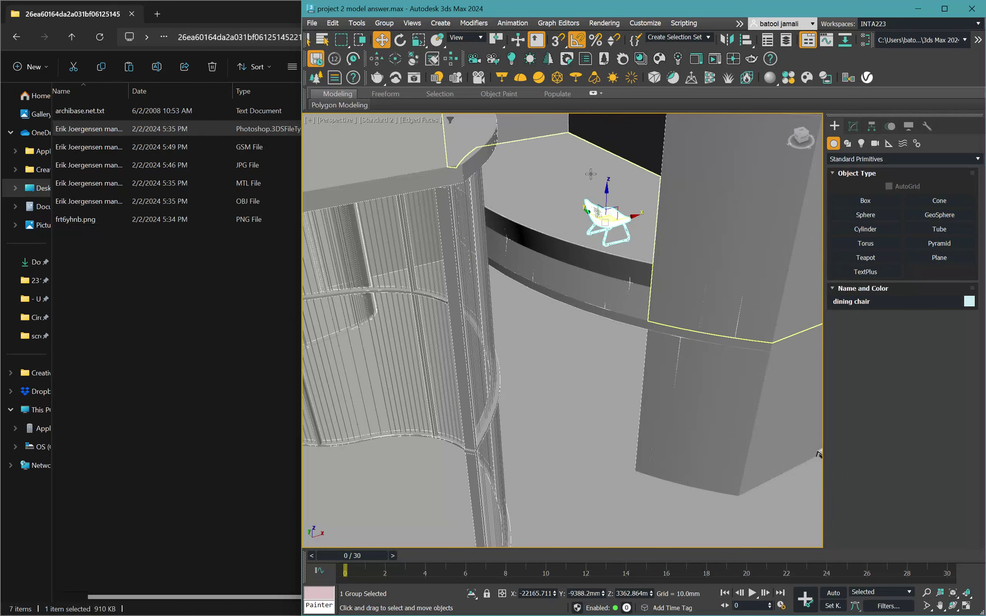
Move the dining chair across the upper floor to its curved end beside the railing and check its placement.
scroll(617, 202, "up", 2)
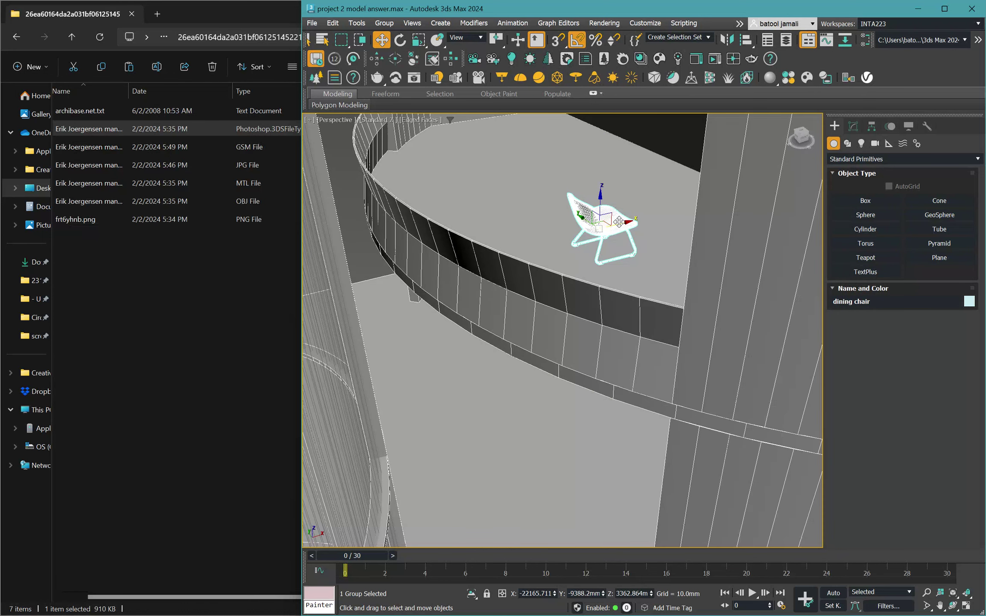
left_click_drag(604, 224, 443, 172)
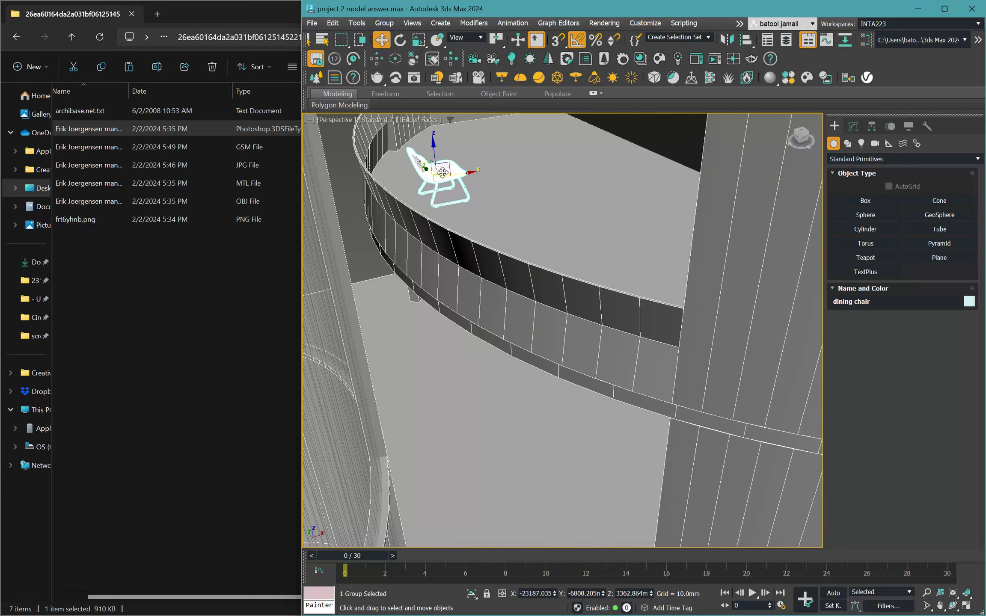
left_click(532, 234)
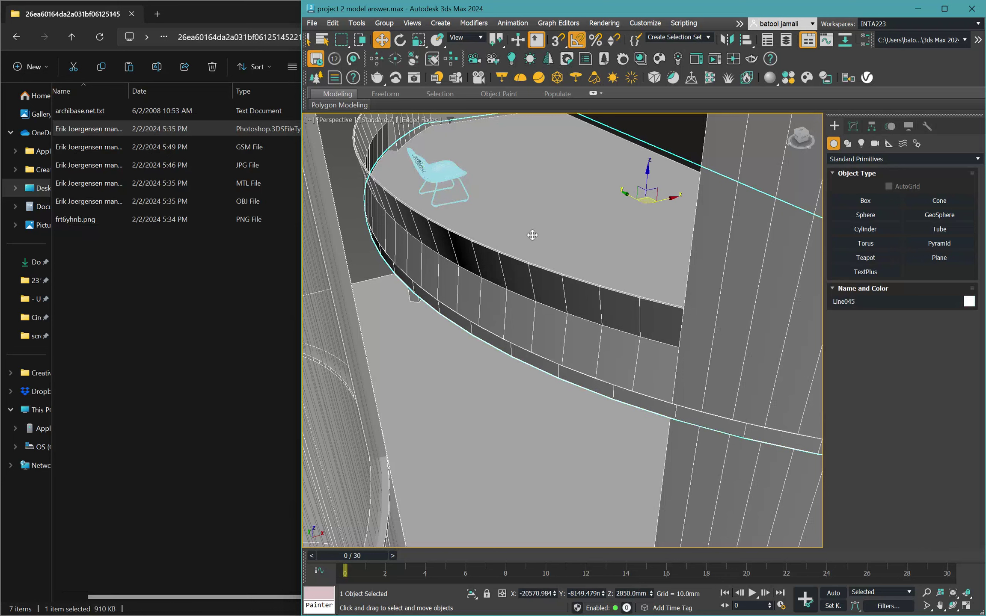
left_click(443, 165)
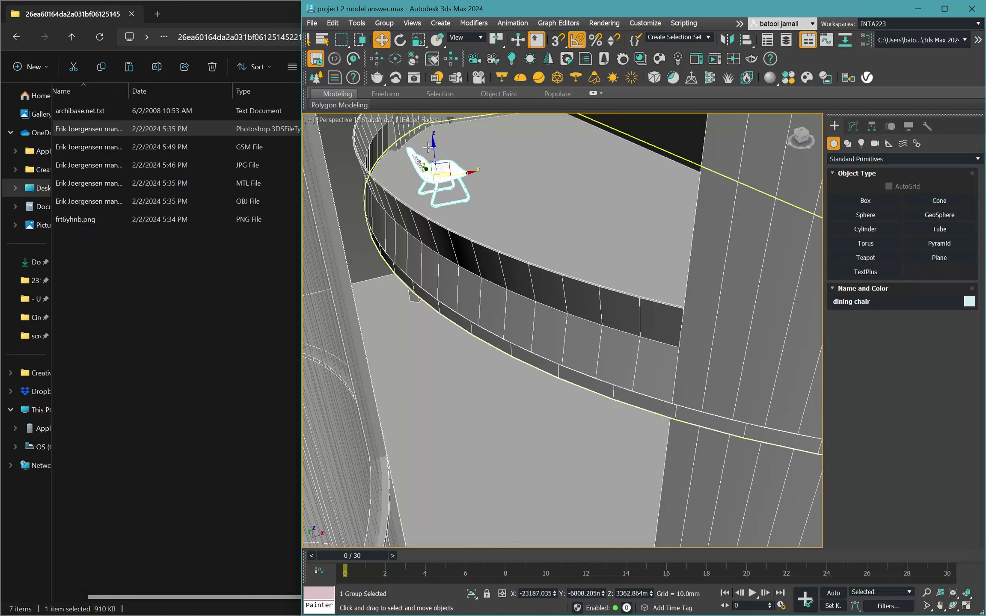
scroll(458, 198, "up", 5)
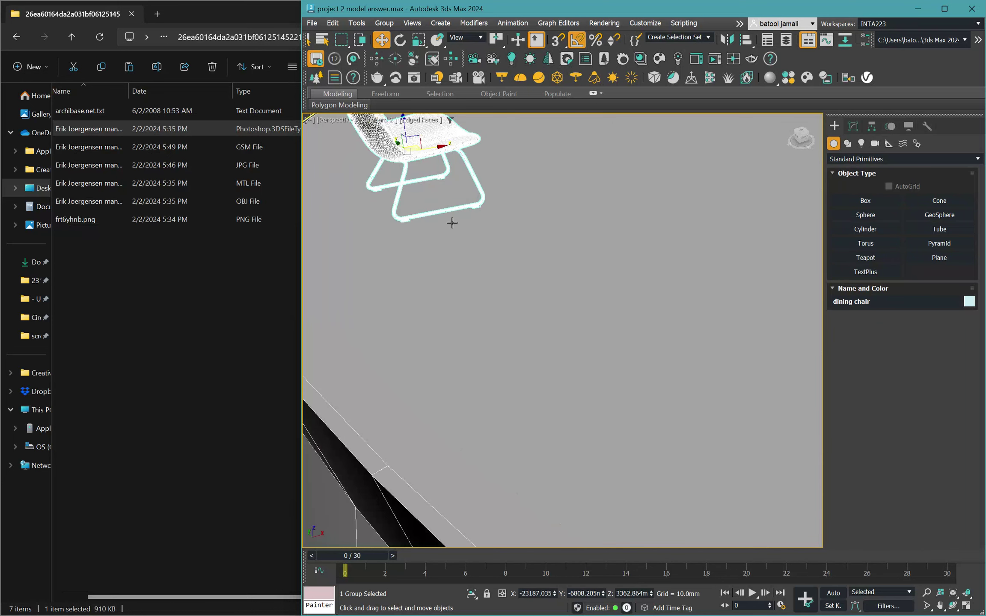
scroll(452, 222, "down", 4)
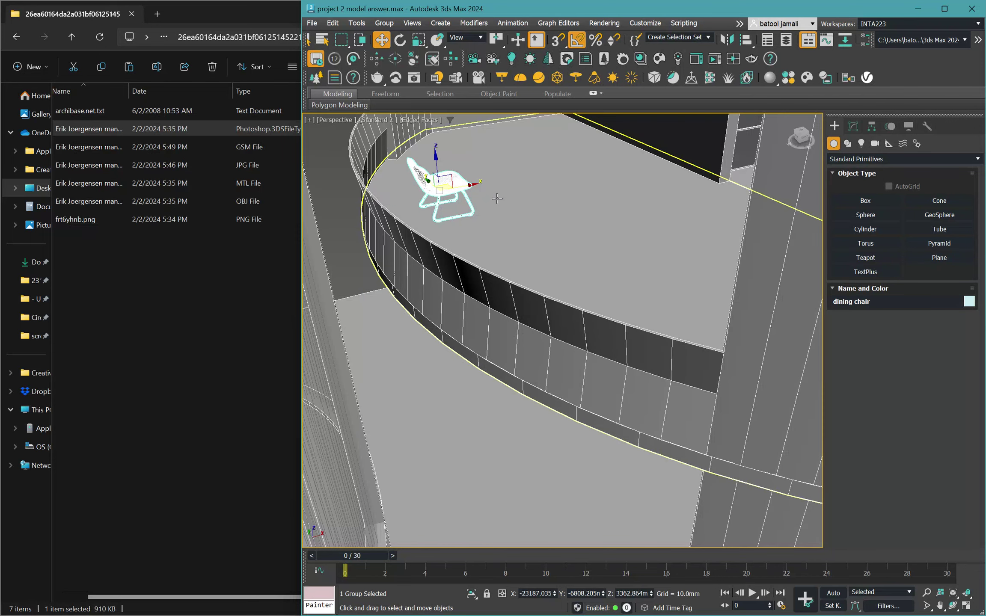
scroll(481, 215, "down", 8)
Switch to File Explorer, return to the blocks folder and show its files as thumbnail icons.
left_click(148, 122)
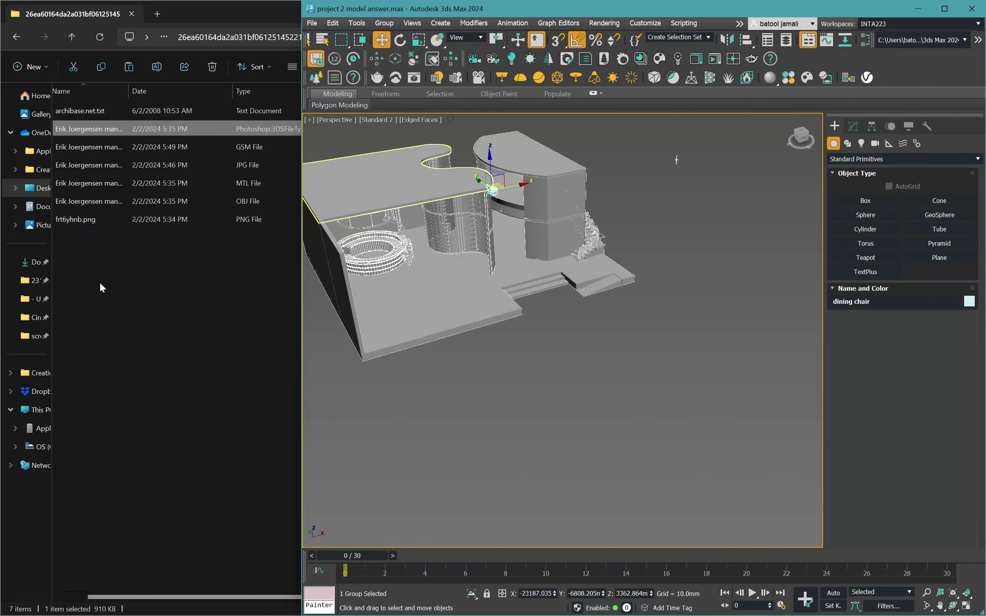
key("alt+Tab")
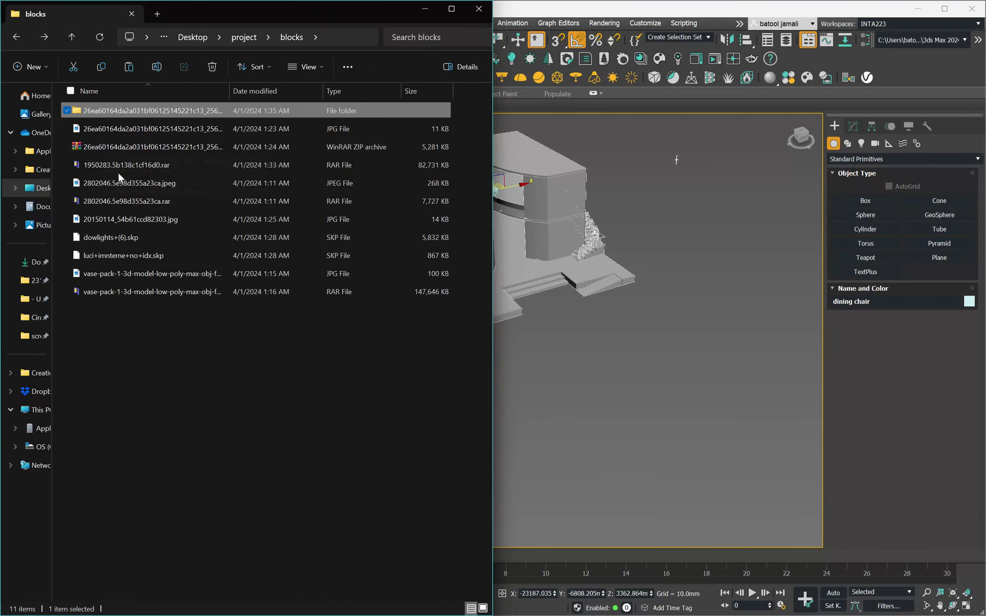
scroll(118, 174, "down", 1, "ctrl")
scroll(119, 174, "up", 2, "ctrl")
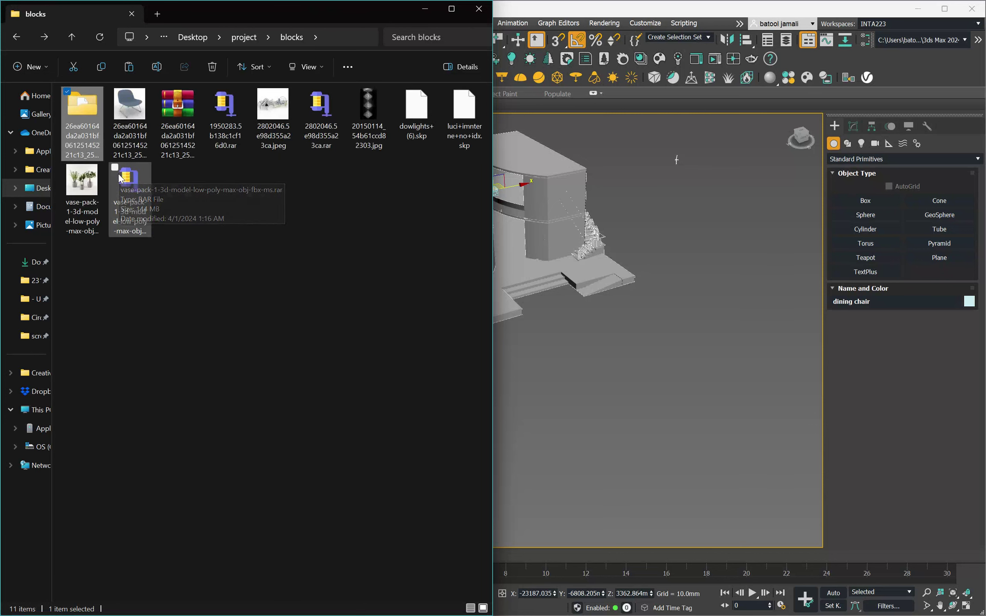
Extract the archive 2802046.5e98d355a23ca.rar into a folder of its own name in blocks, and open that folder.
left_click(137, 119)
left_click(76, 122, "ctrl")
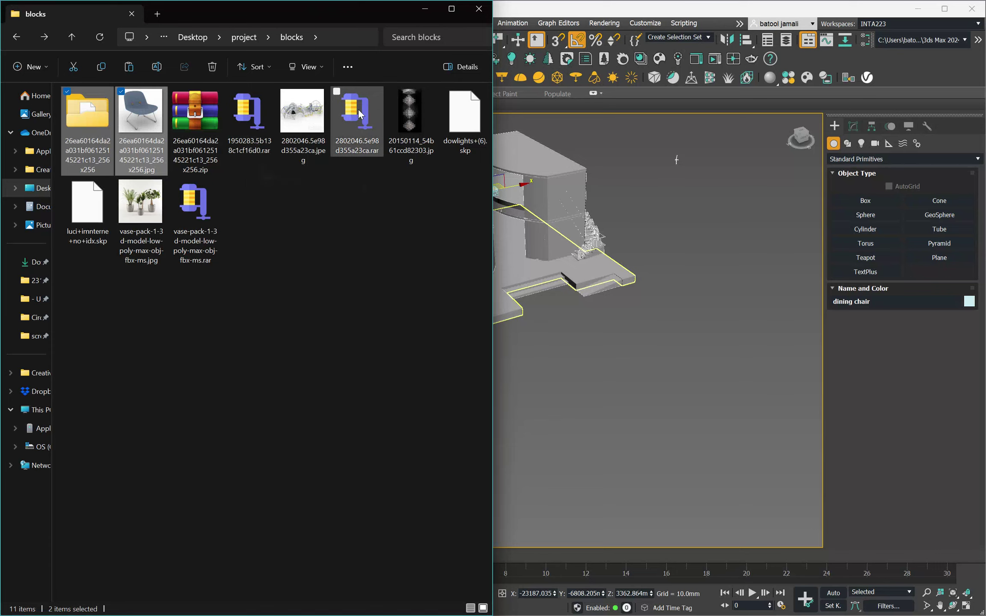
left_click(359, 150)
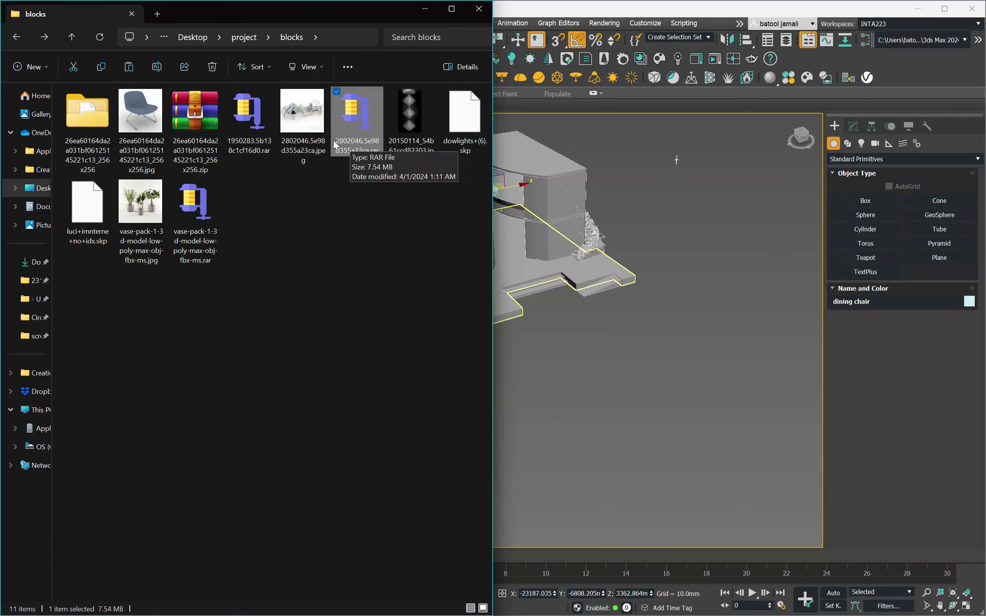
left_click(297, 143)
left_click(372, 132)
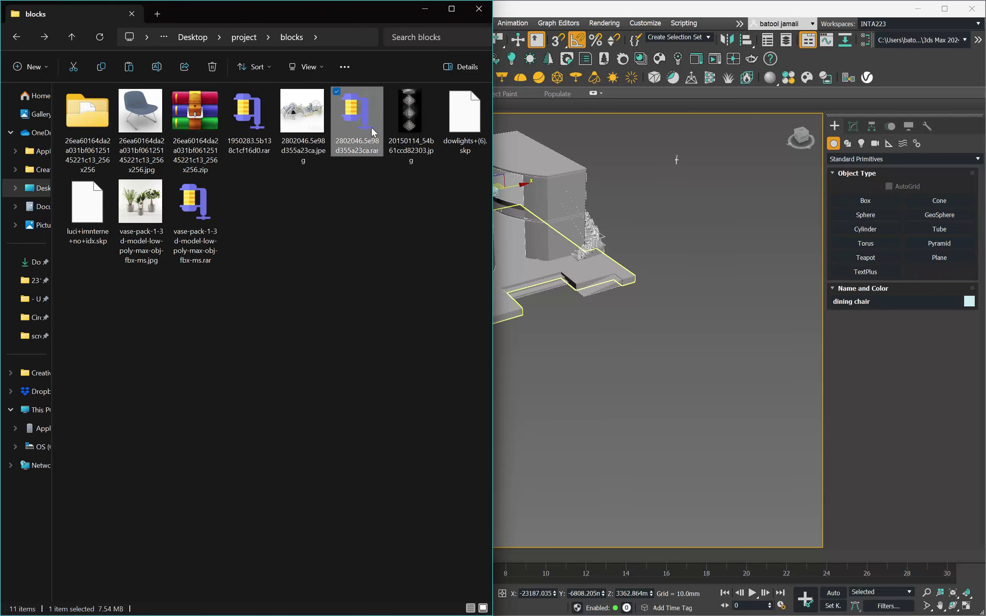
right_click(349, 113)
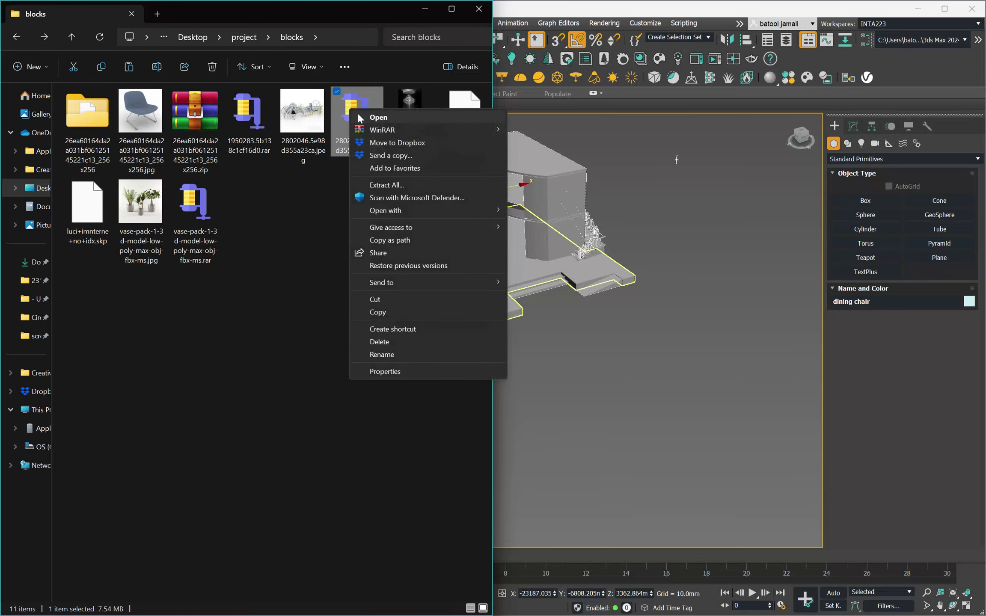
mouse_move(410, 130)
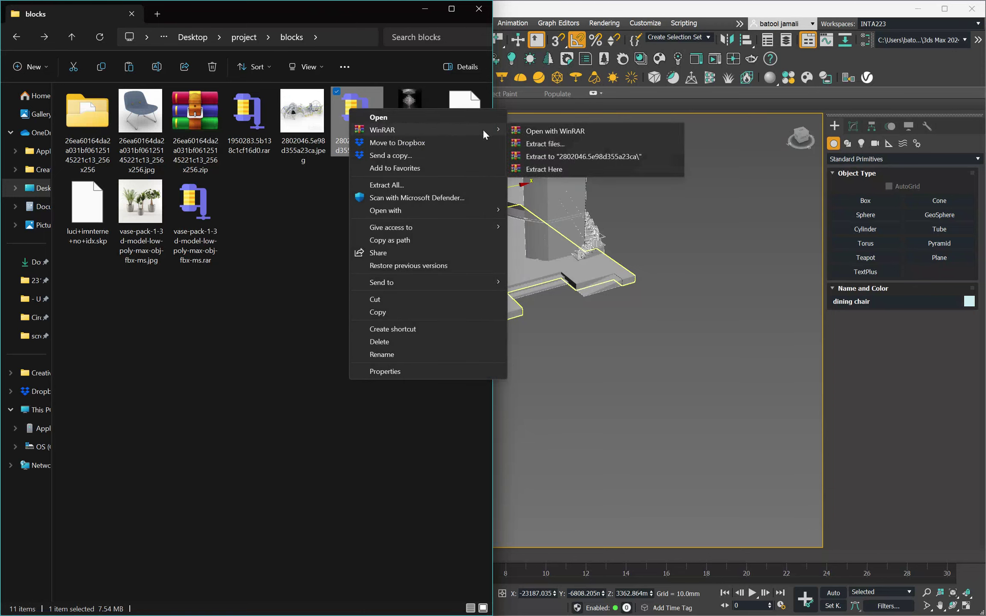
left_click(543, 156)
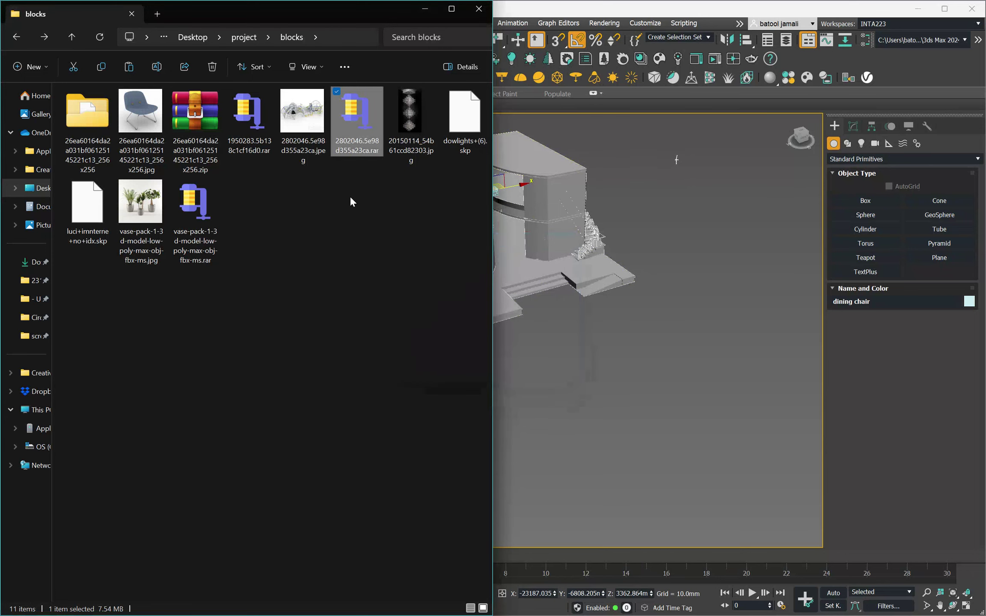
double_click(141, 115)
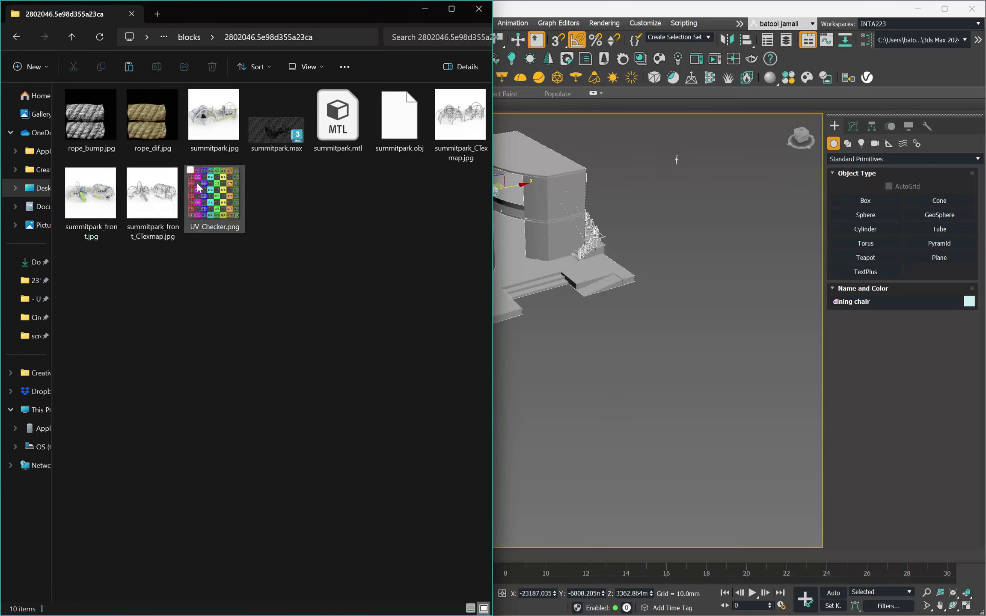
left_click(91, 145)
left_click(171, 128)
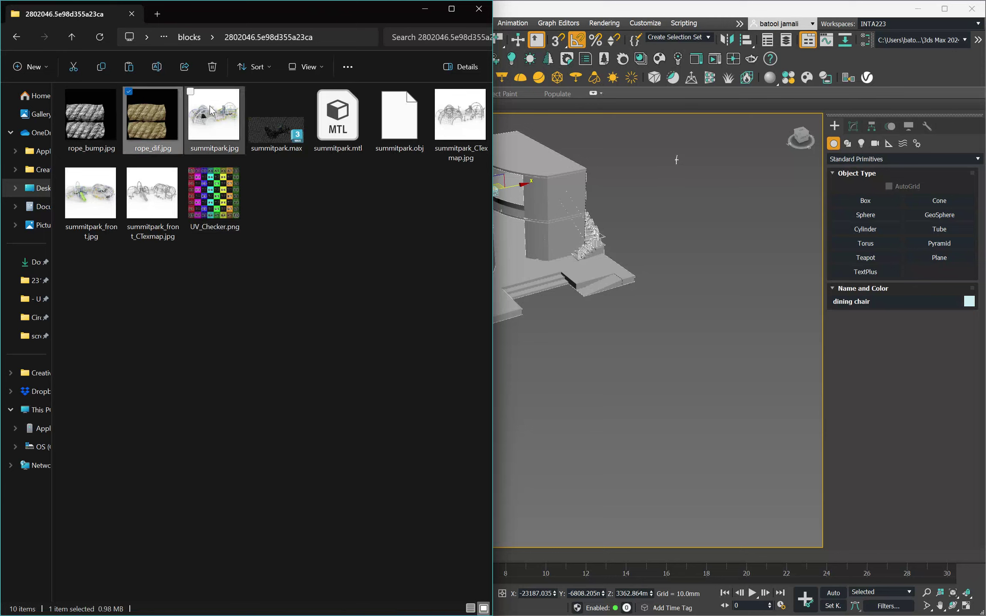
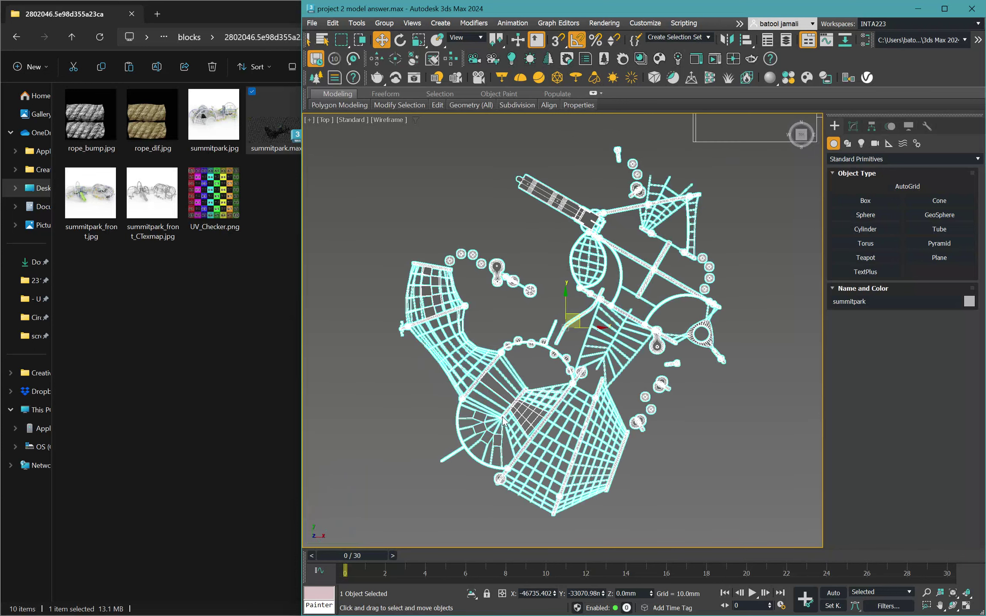
Check the modifier stack of the summitpark playground and compare its size with the building in top view.
left_click(853, 126)
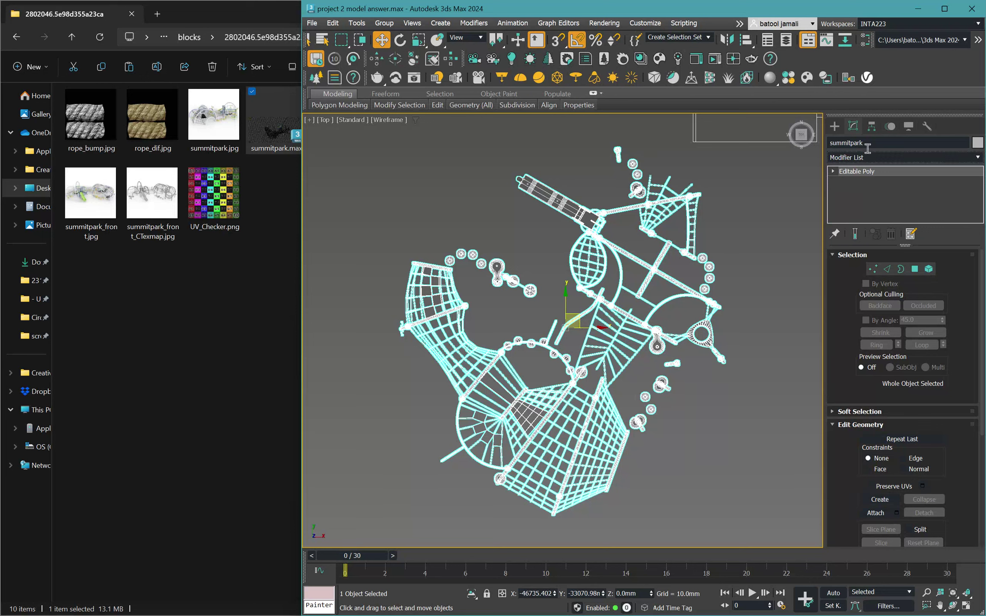
scroll(659, 205, "down", 5)
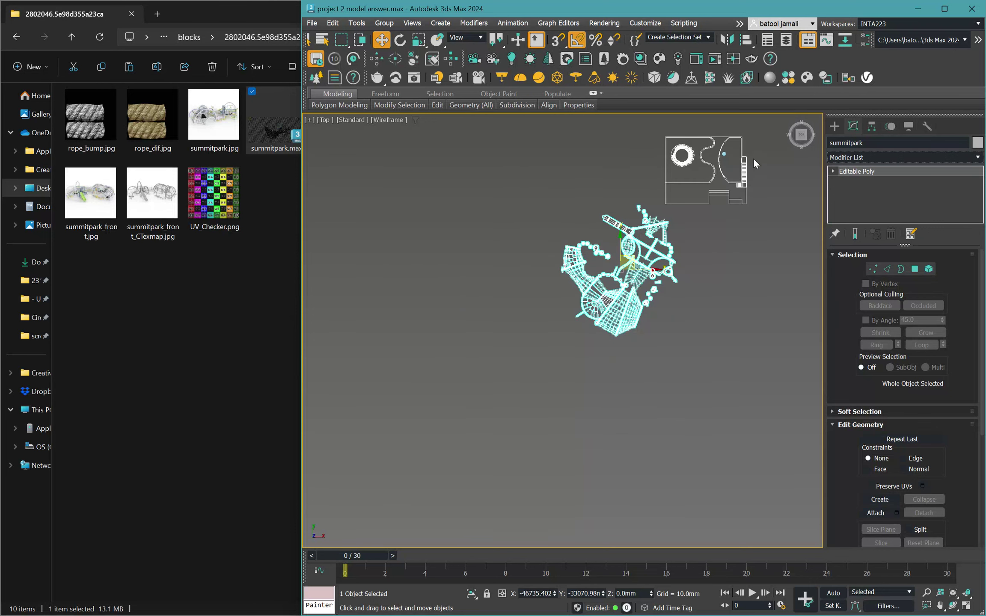
left_click_drag(753, 158, 678, 209)
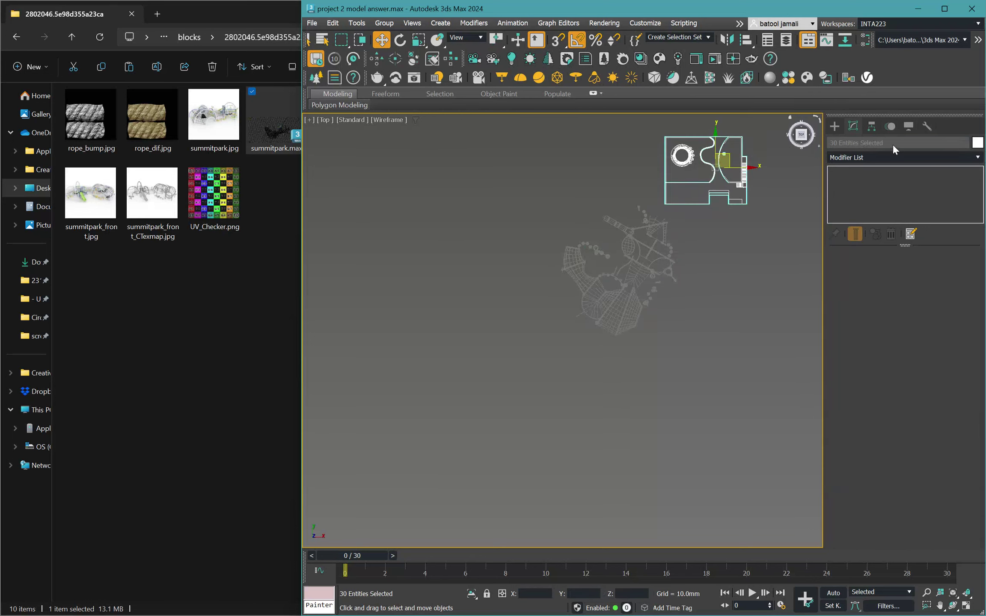
left_click(680, 254)
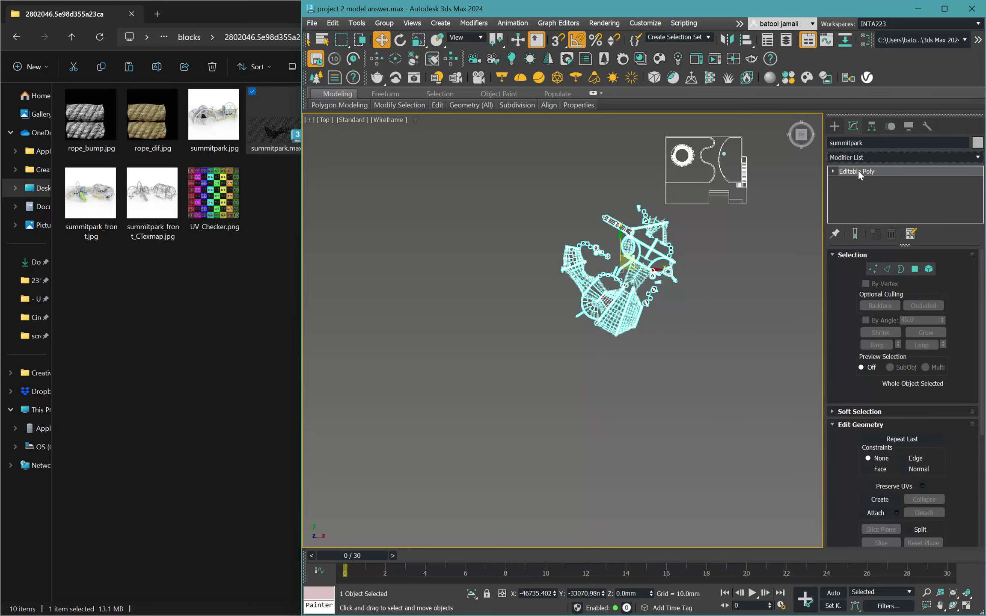
scroll(680, 257, "up", 5)
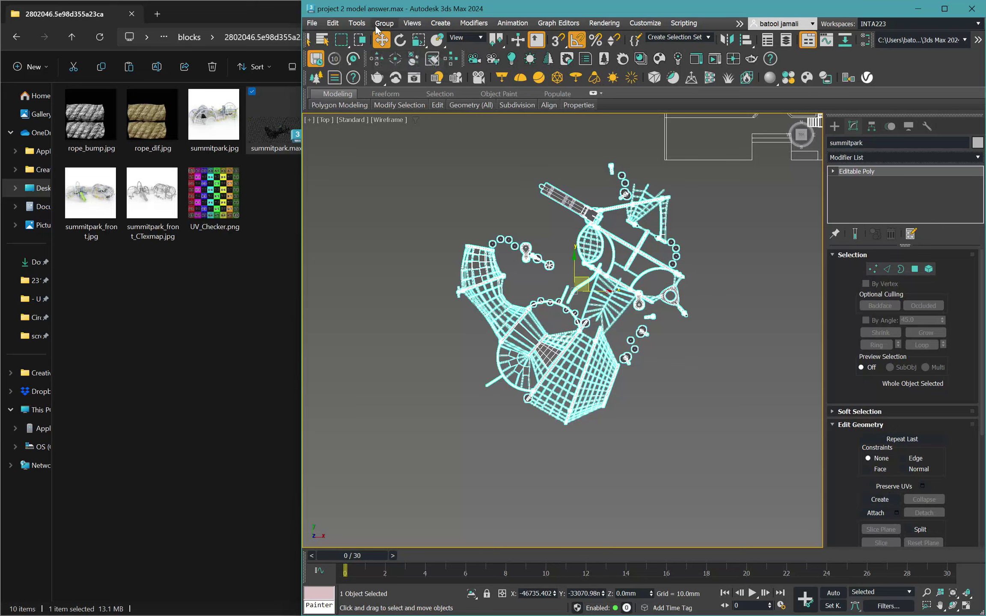
Show the playground shaded with edged faces and examine its slide, nets and yellow stepping discs up close from several angles.
key("F3")
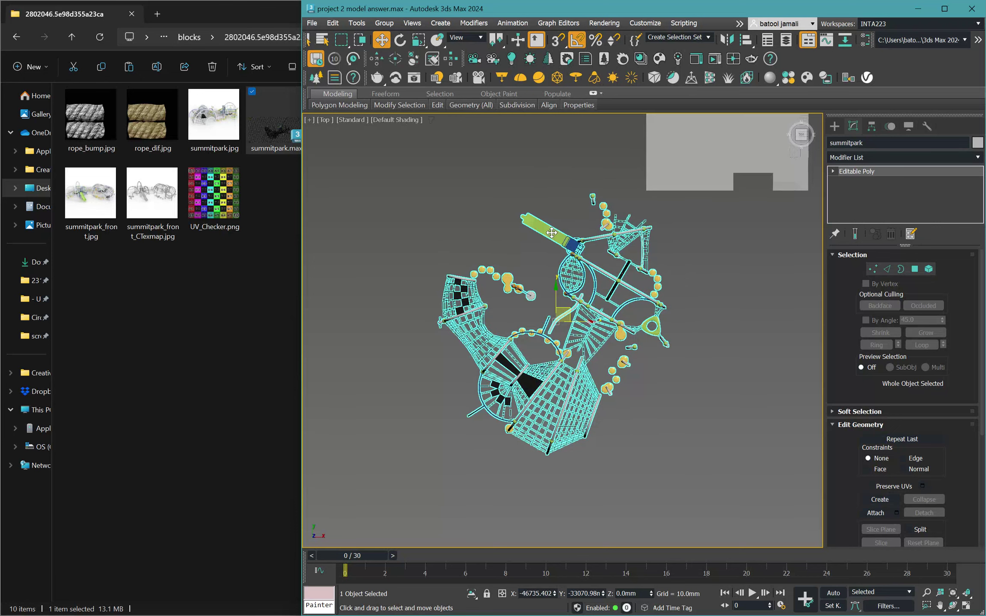
scroll(567, 218, "up", 6)
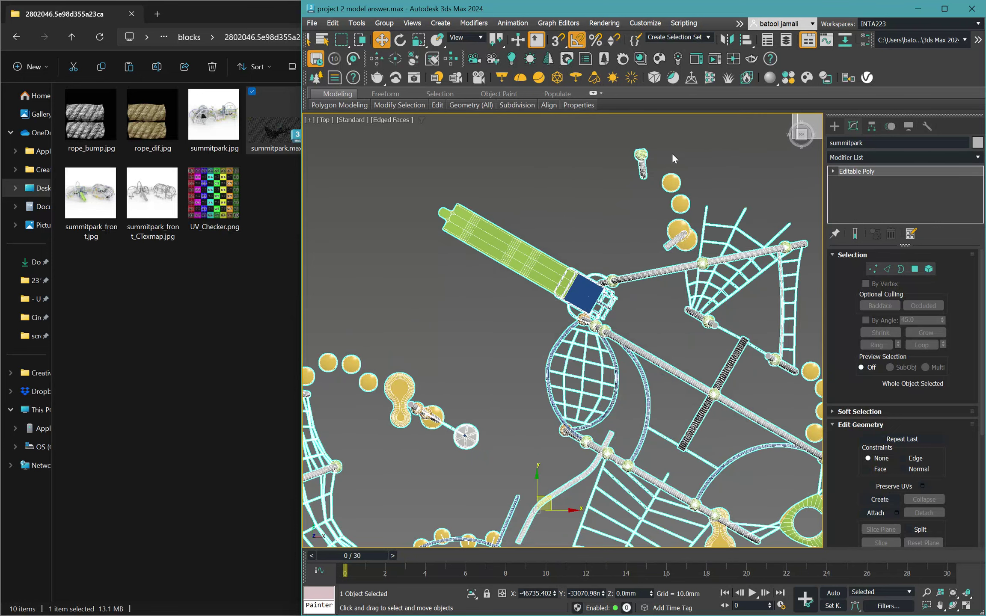
scroll(672, 155, "up", 2)
middle_click_drag(687, 230, 315, 198, "alt")
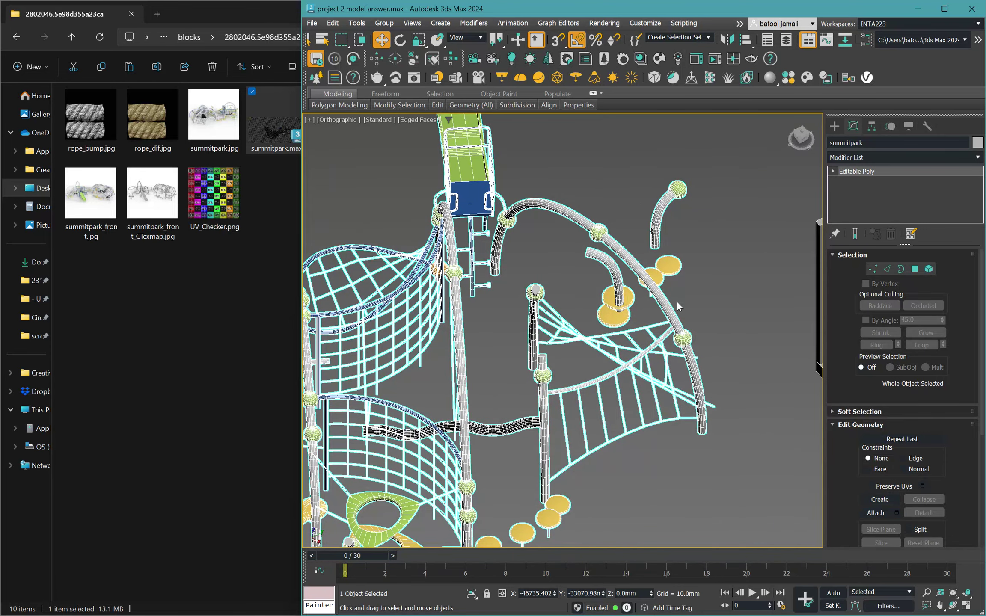
scroll(676, 300, "up", 5)
middle_click_drag(655, 231, 623, 411, "alt")
scroll(623, 238, "down", 5)
scroll(495, 309, "up", 6)
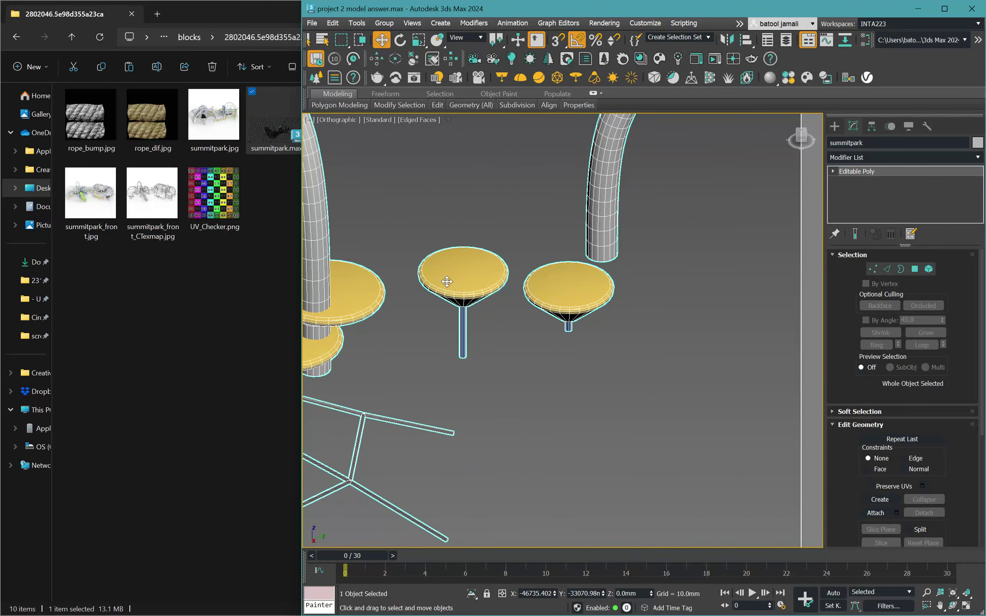
Gauge the size of a yellow stepping disc in top view with a trial cylinder drawn over it, and remove the cylinder.
key("t")
key("z")
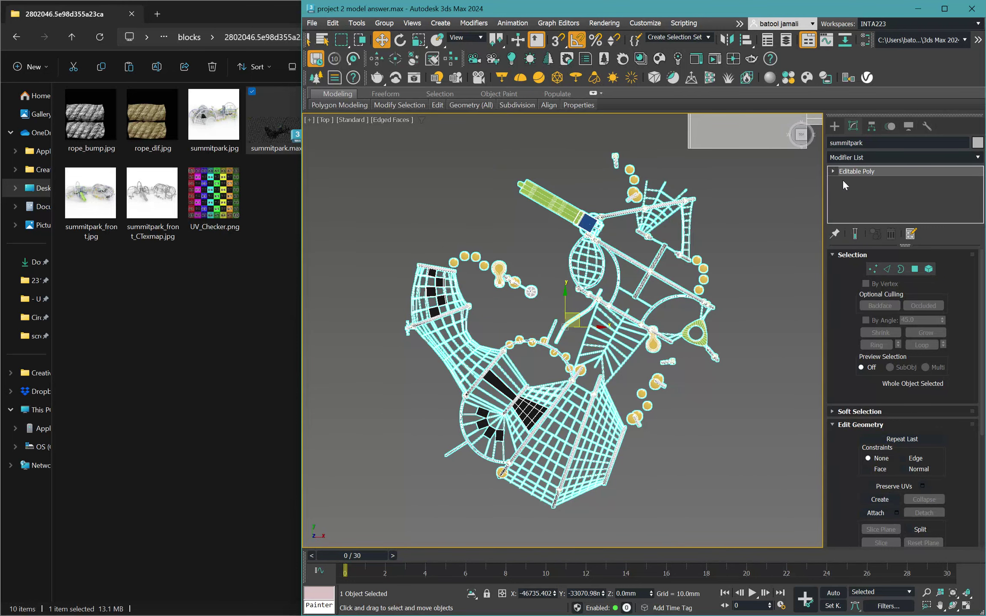
left_click(834, 126)
left_click(872, 229)
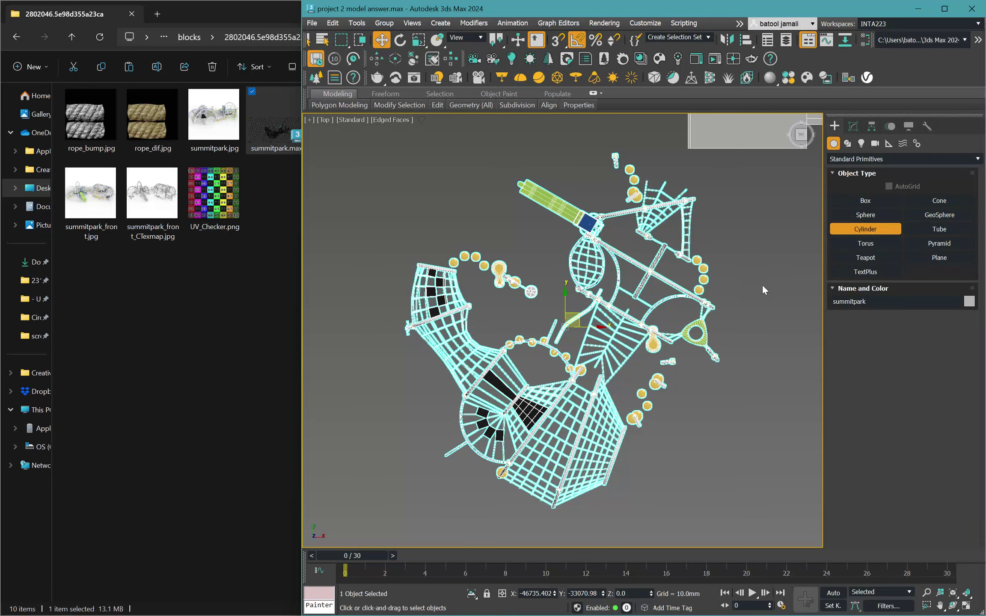
scroll(696, 262, "up", 8)
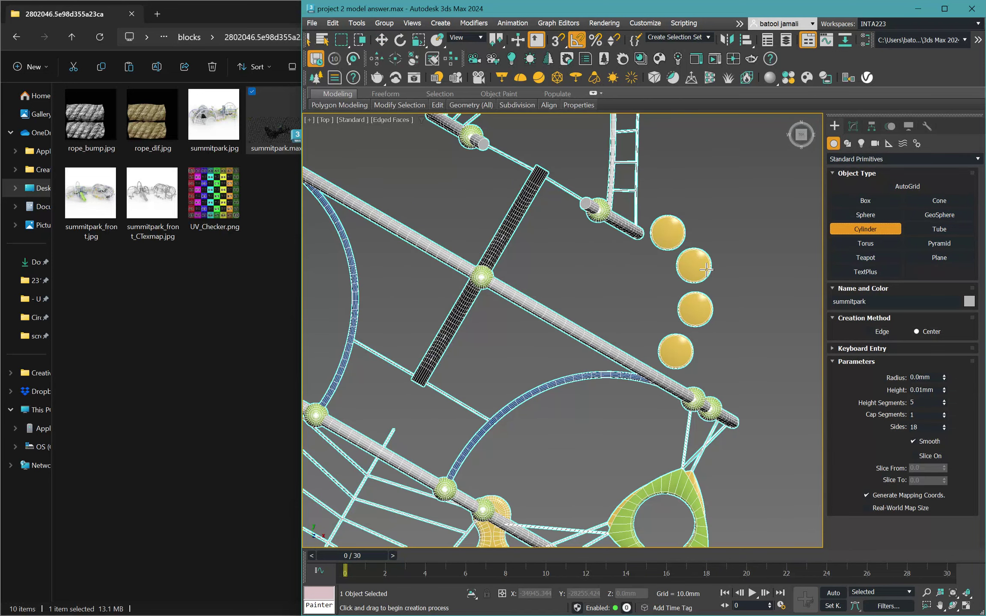
scroll(691, 269, "up", 3)
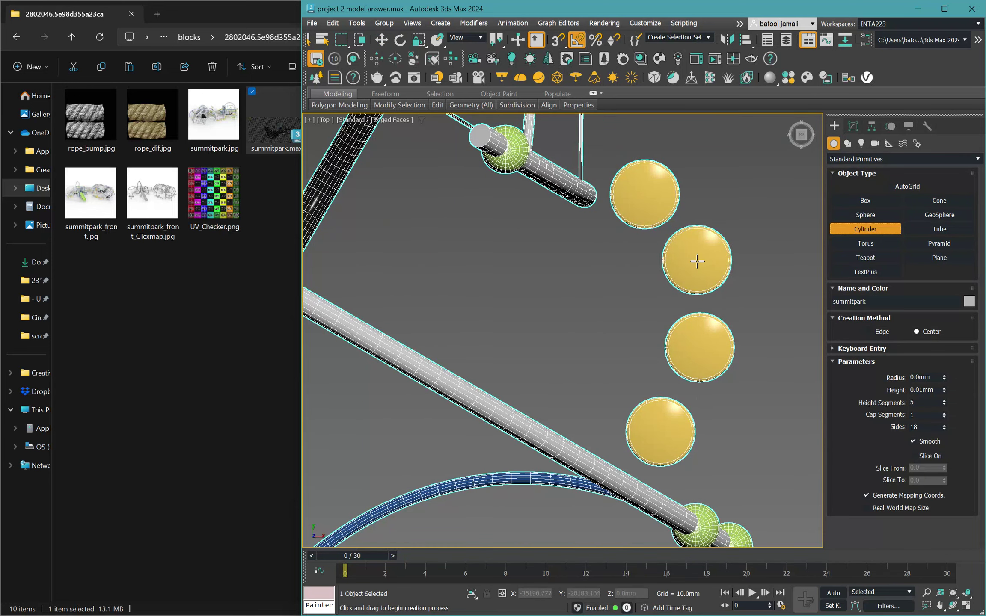
left_click_drag(697, 260, 720, 236)
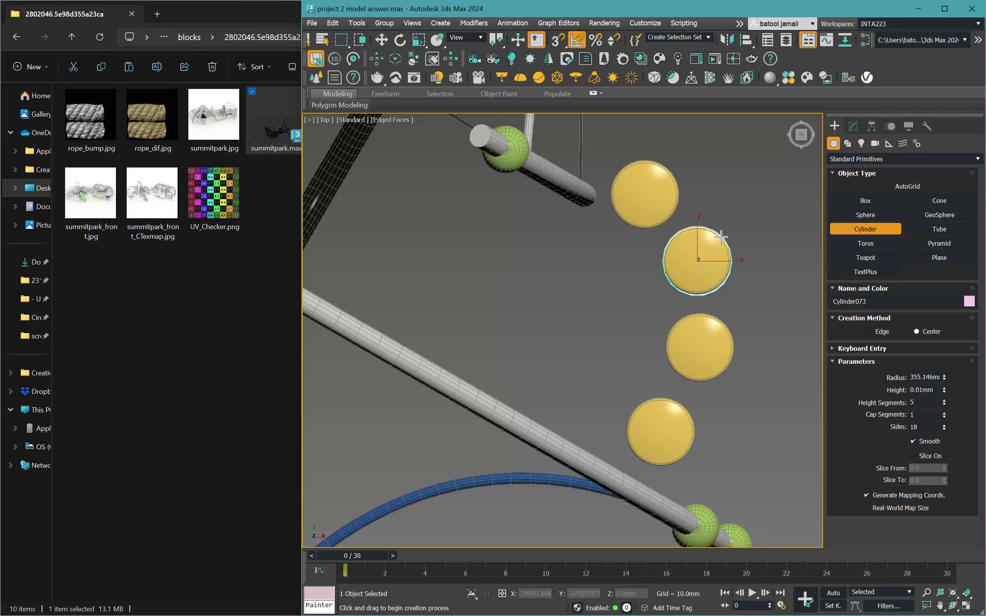
scroll(616, 237, "down", 10)
key("w")
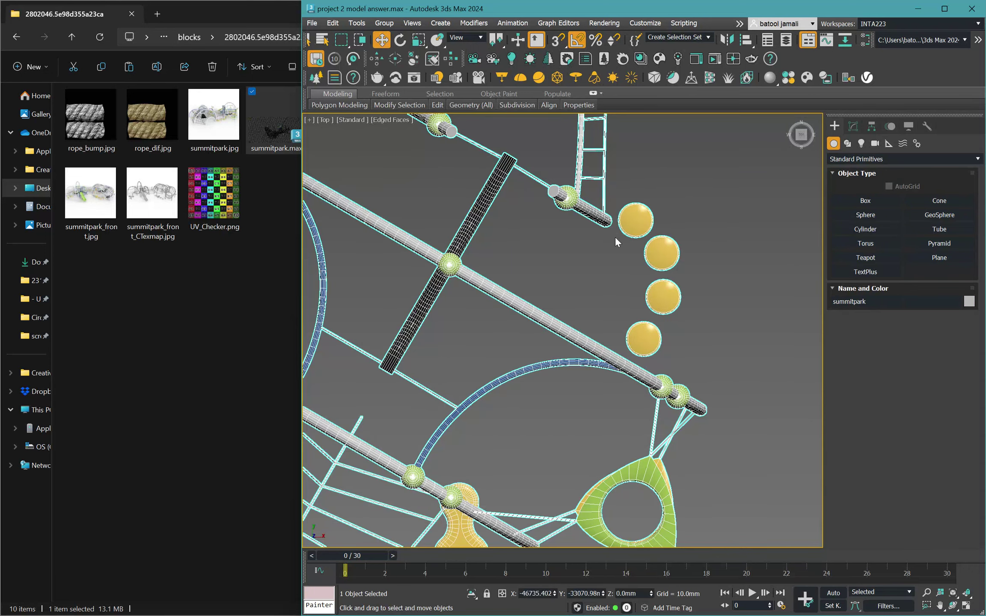
left_click(615, 236)
Scale the summitpark playground down uniformly to about two thirds of its size.
scroll(563, 291, "down", 3)
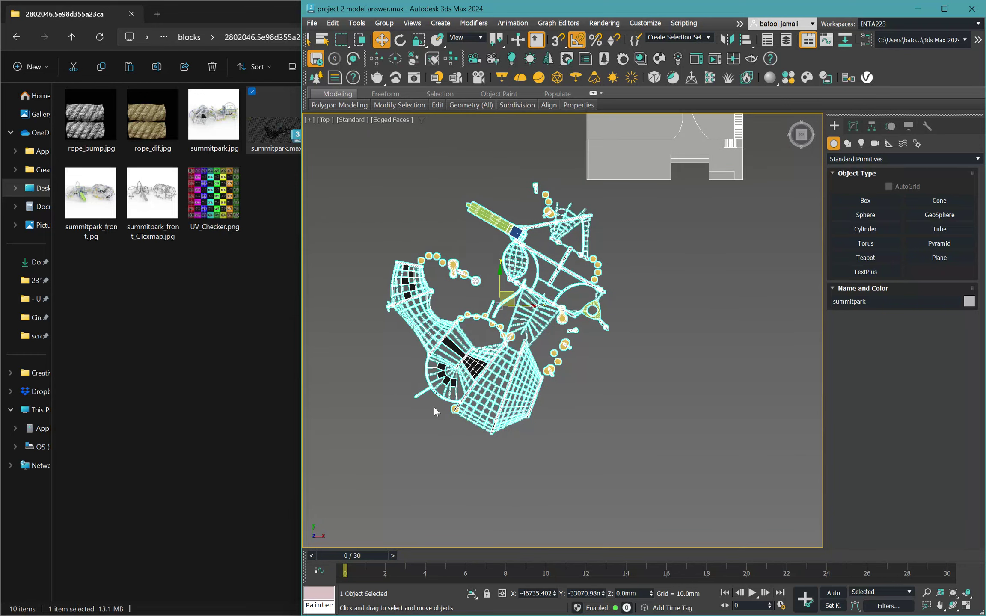
middle_click_drag(431, 423, 388, 369, "alt")
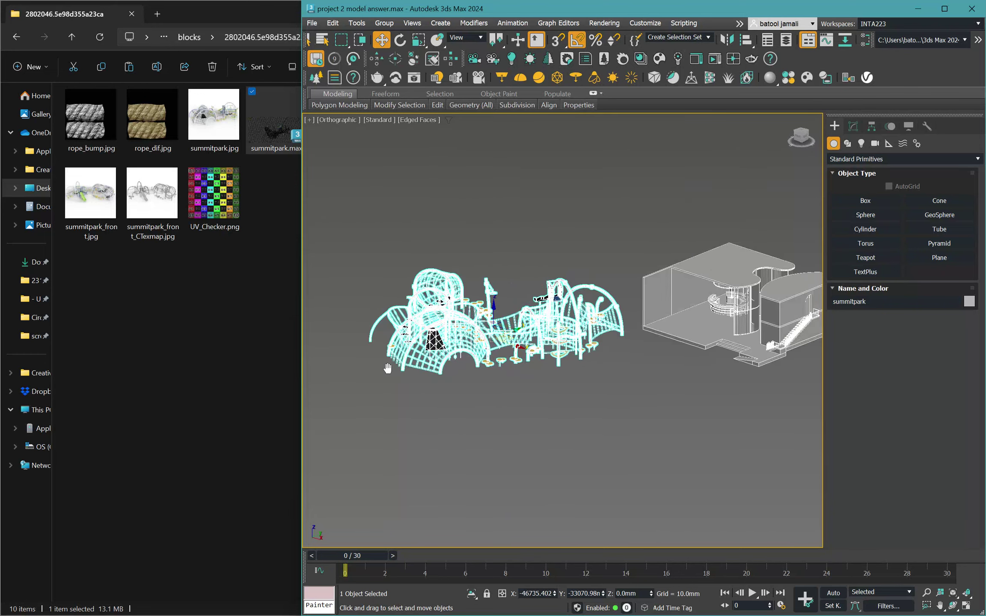
scroll(441, 369, "up", 2)
key("r")
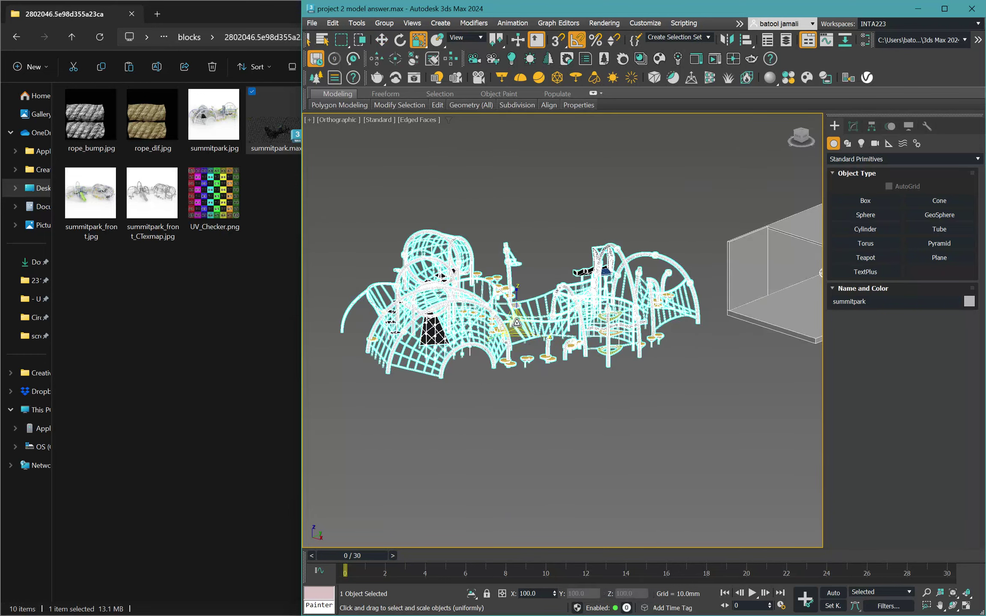
left_click_drag(517, 322, 516, 346)
key("w")
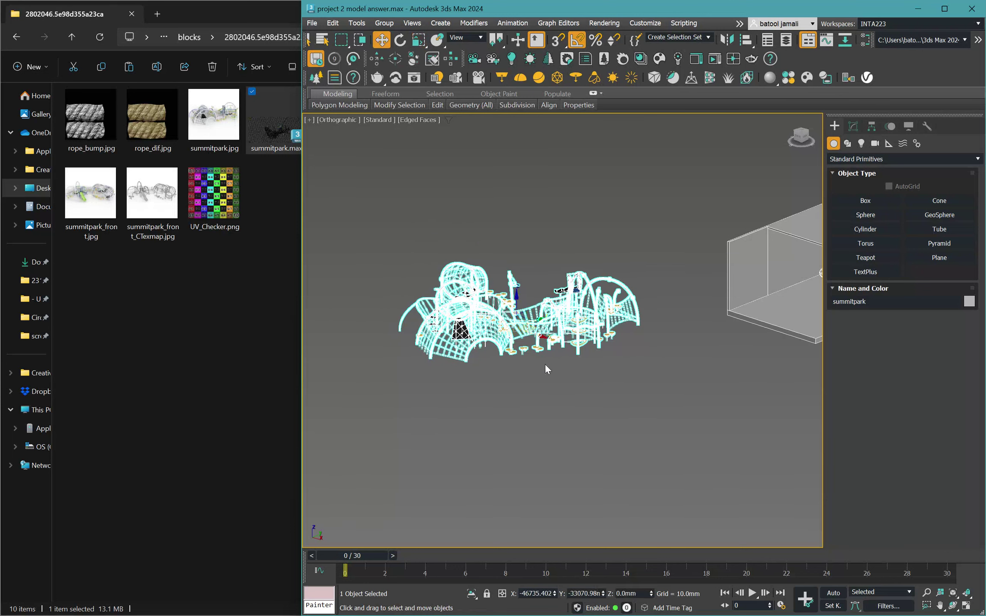
Move the playground across the ground to the open area outside the building's steps and staircase.
middle_click_drag(547, 369, 457, 328)
scroll(513, 338, "down", 2)
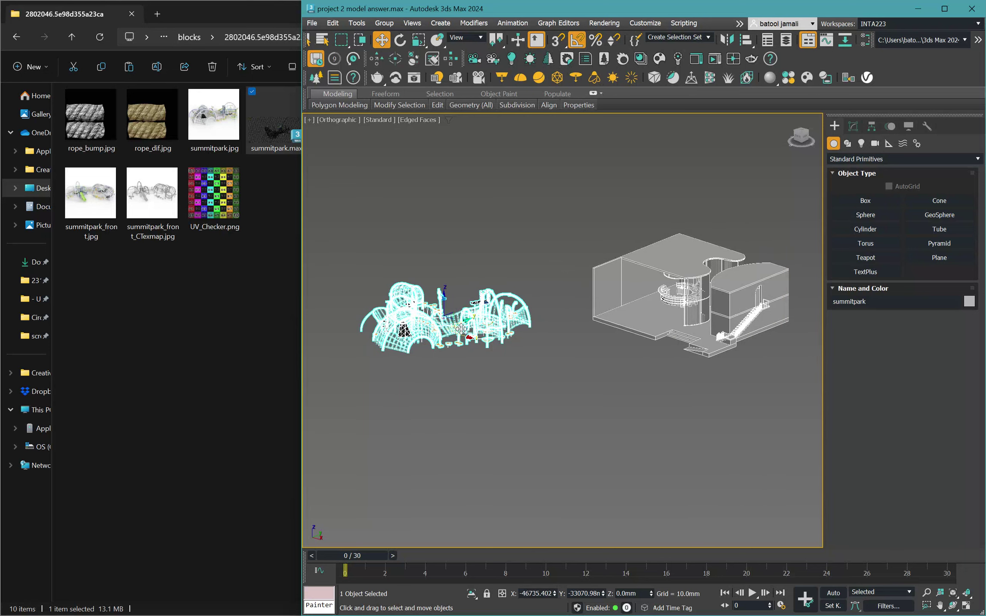
left_click_drag(466, 328, 722, 377)
middle_click_drag(722, 376, 572, 251, "alt")
scroll(572, 251, "up", 3)
Rotate the playground so its slide points toward the building's steps, deselect it and turn off the edged-face display.
key("e")
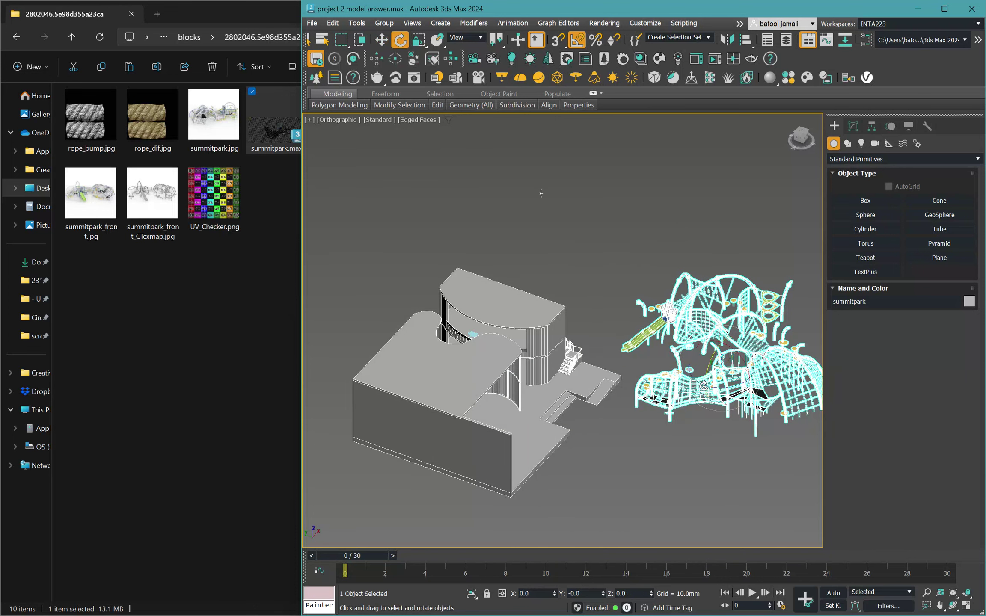
mouse_move(709, 387)
left_mouse_down()
mouse_move(746, 390)
mouse_move(726, 391)
left_mouse_up()
key("w")
middle_click_drag(767, 304, 698, 248)
left_click(698, 249)
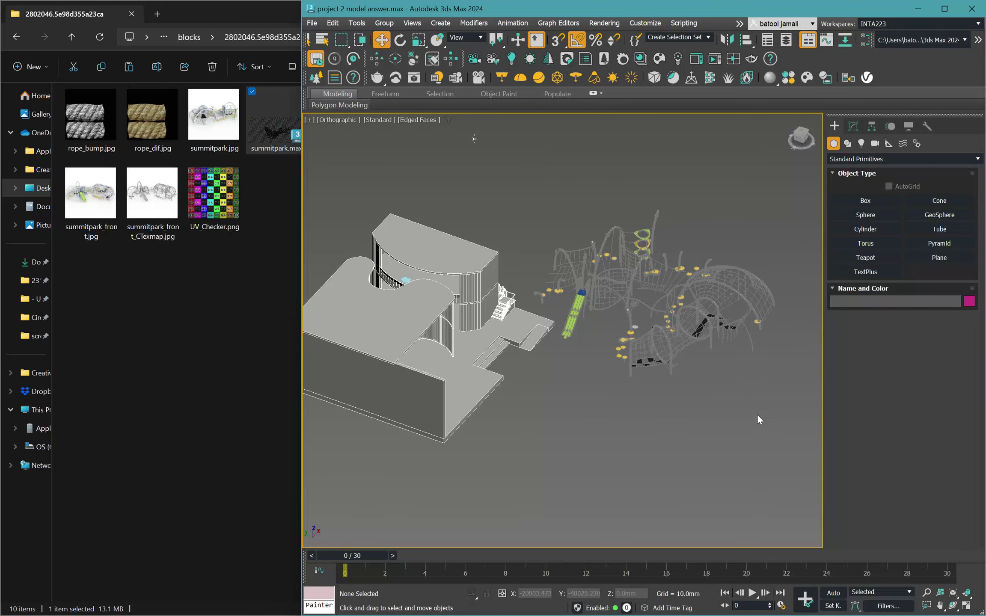
key("F4")
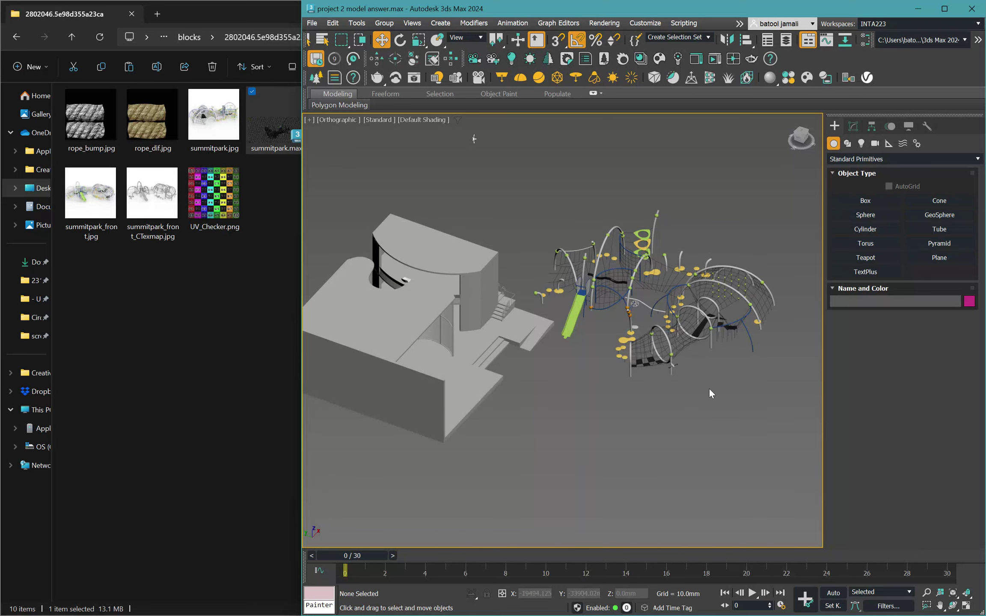
Go back to the blocks folder and extract vase-pack-1-3d-model-low-poly-max-obj-fbx-ms.rar into a folder of the same name.
left_click(213, 311)
key("alt+Left")
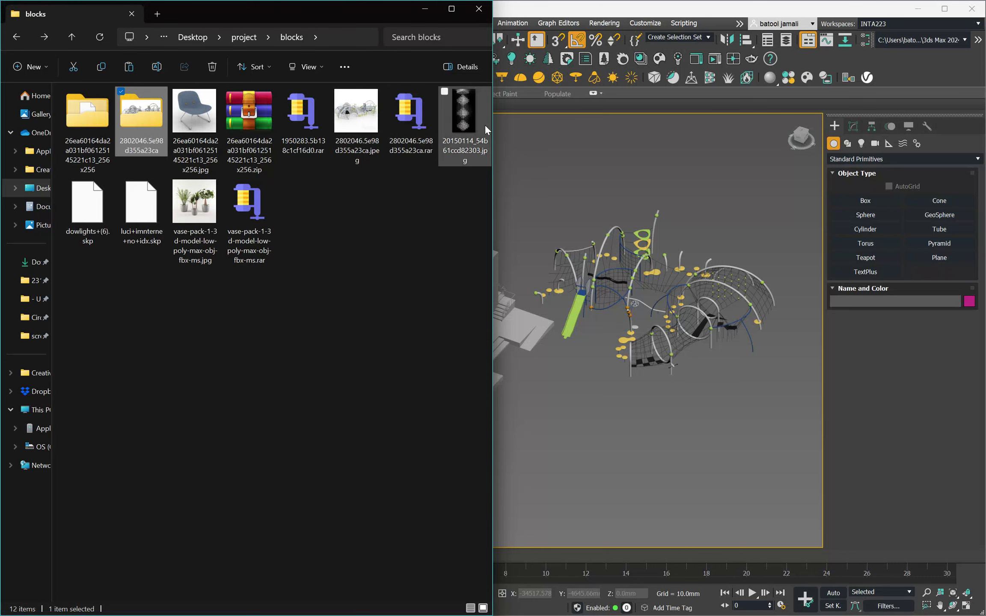
left_click(465, 125)
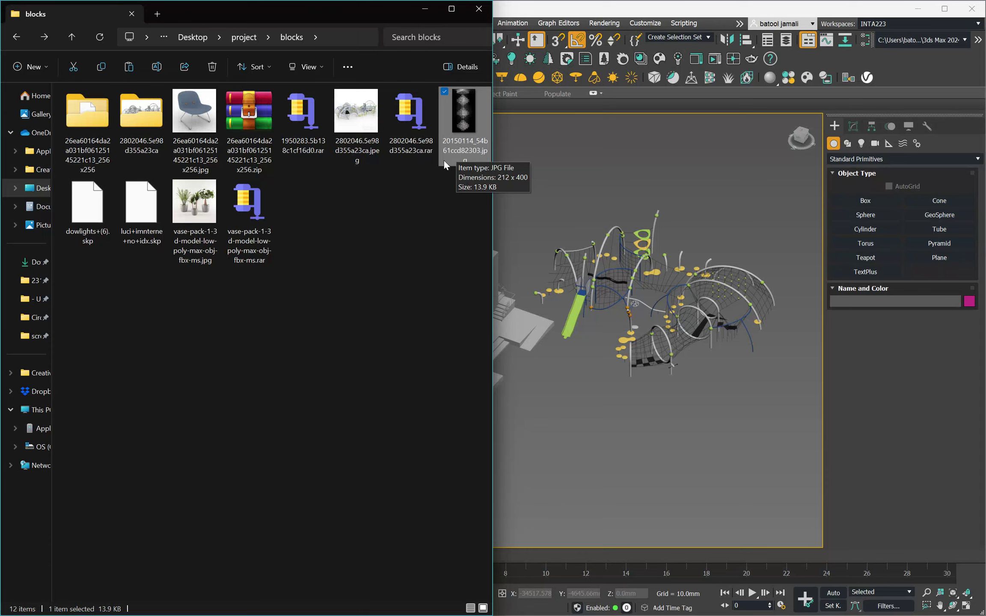
left_click(399, 132)
left_click(301, 118)
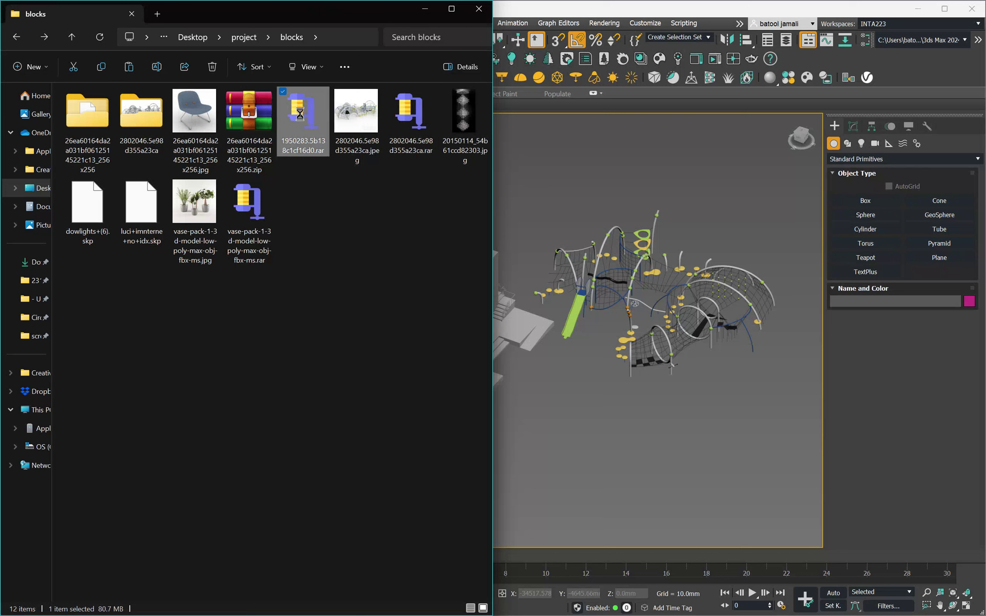
right_click(301, 118)
left_click(240, 213)
right_click(240, 212)
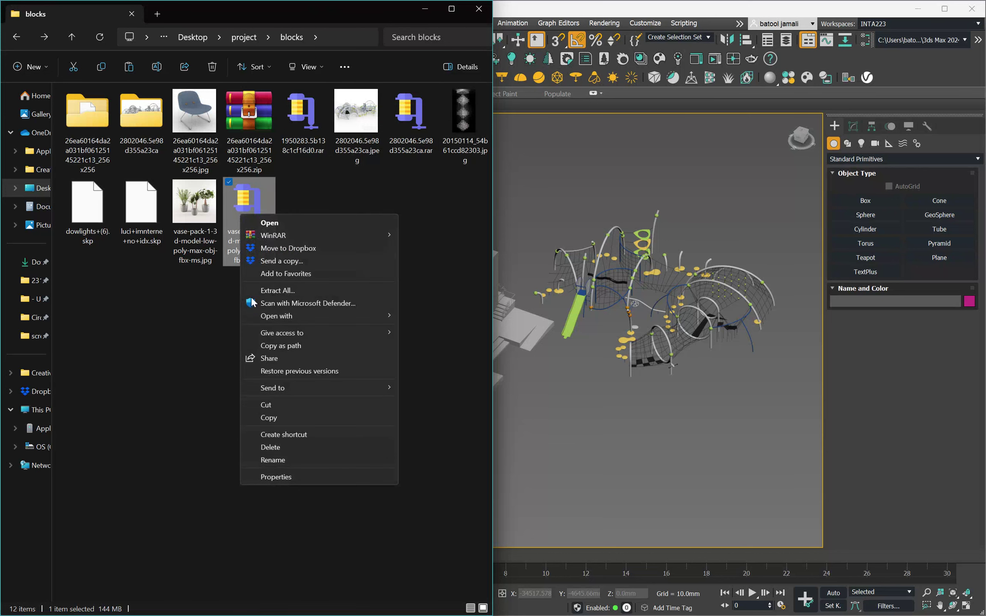
mouse_move(337, 236)
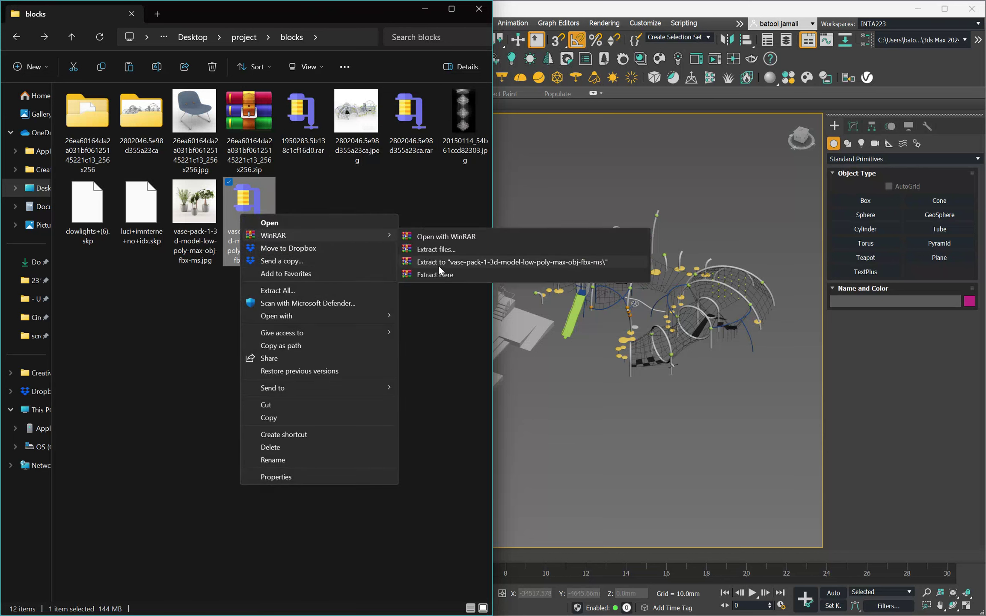
left_click(437, 264)
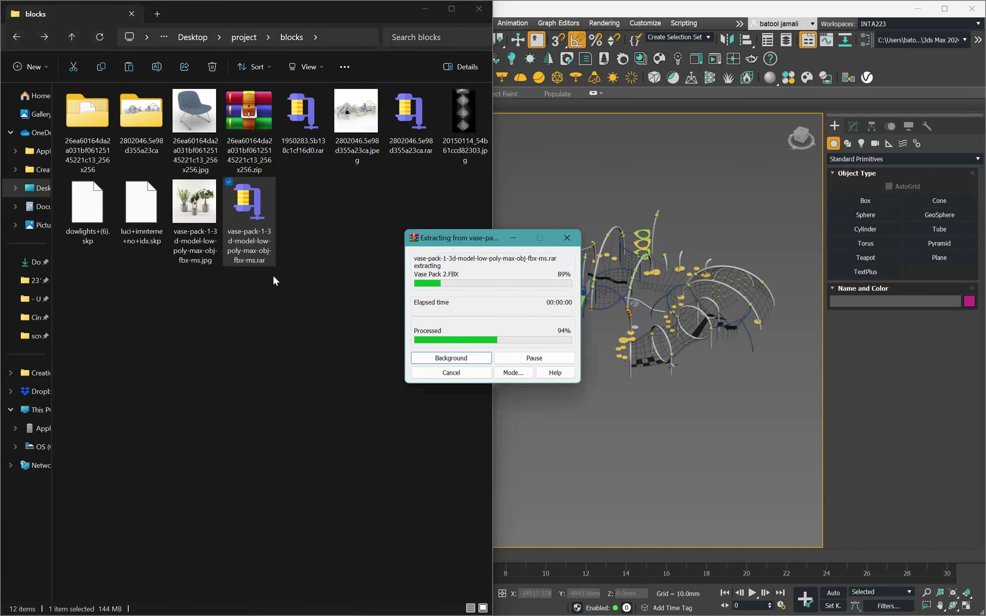
left_click(275, 318)
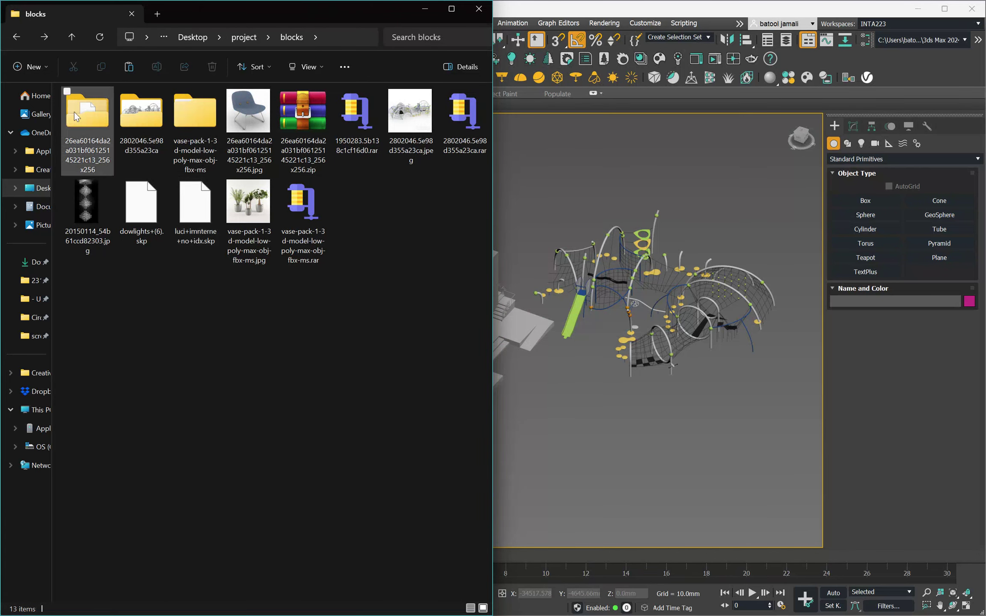
Merge Vase Pack 2 Corona.max from the extracted vp 2 folder into the scene, placing it on the ground in front of the playground.
double_click(180, 113)
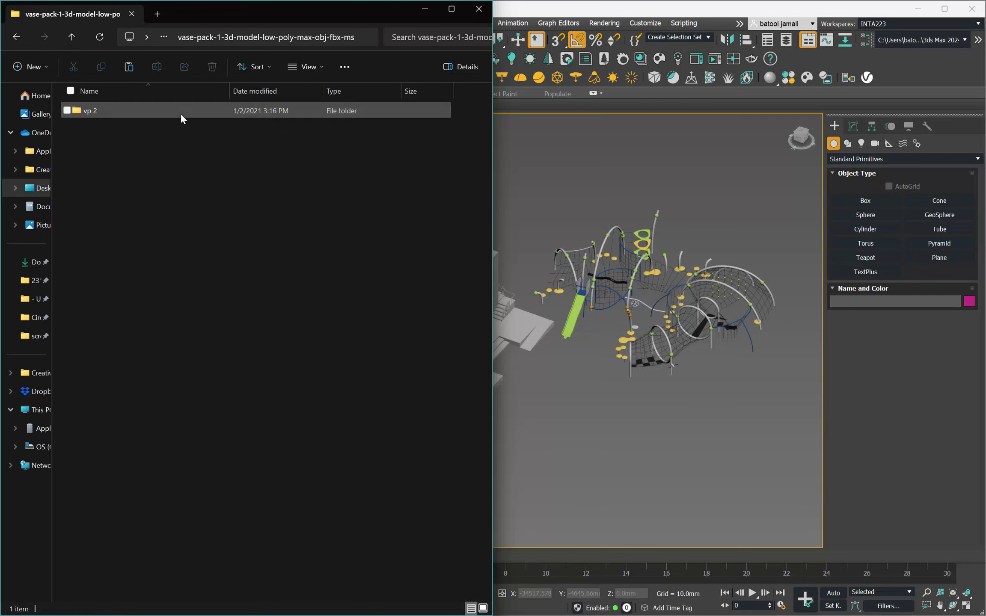
double_click(116, 114)
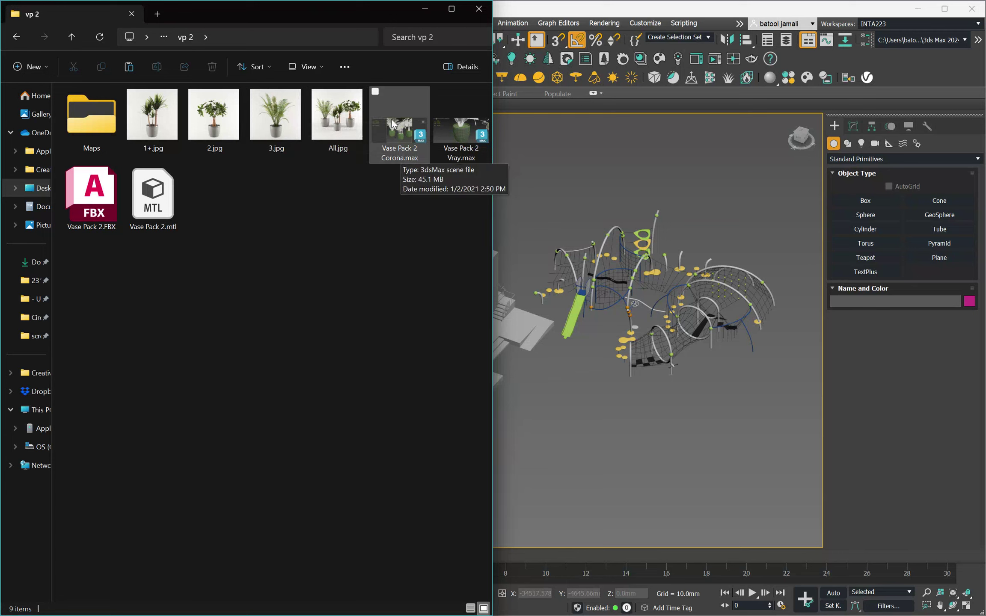
left_click_drag(391, 119, 610, 402)
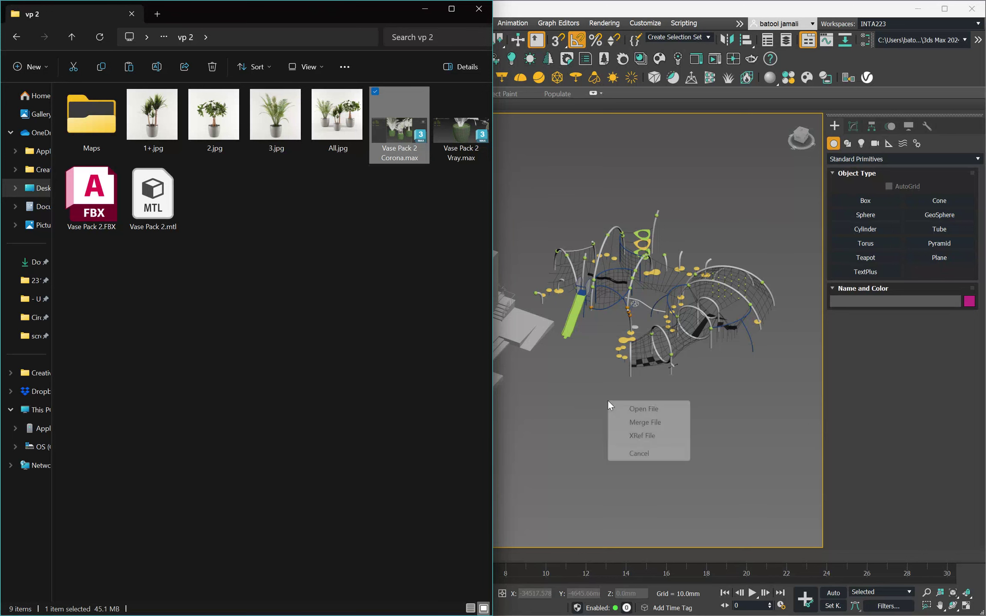
left_click(636, 422)
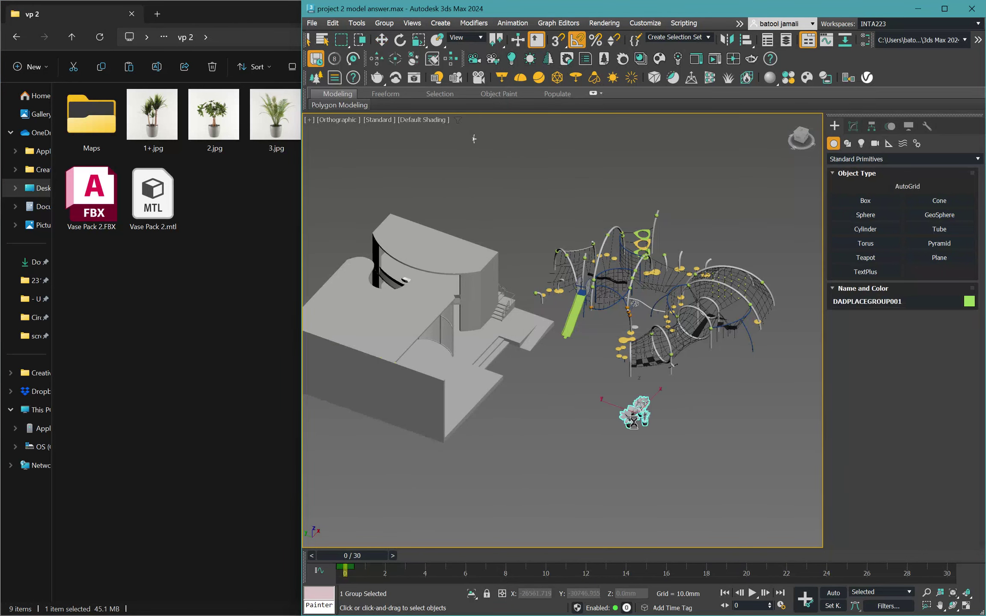
left_click(572, 410)
Examine the merged potted plants up close, checking how pots, soil and foliage are split into separate objects.
key("z")
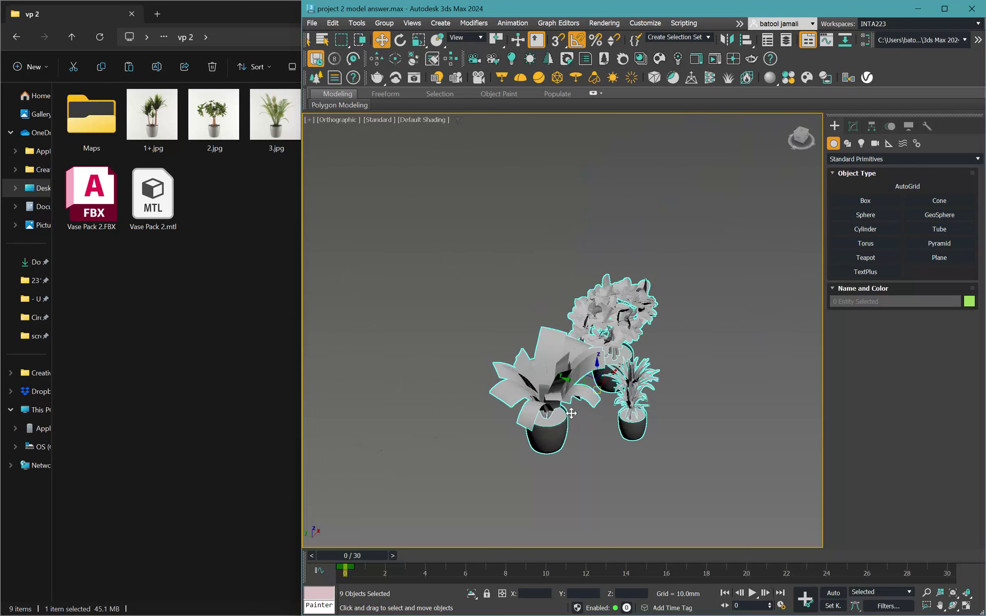
scroll(572, 413, "up", 3)
left_click(587, 446)
left_click(548, 439)
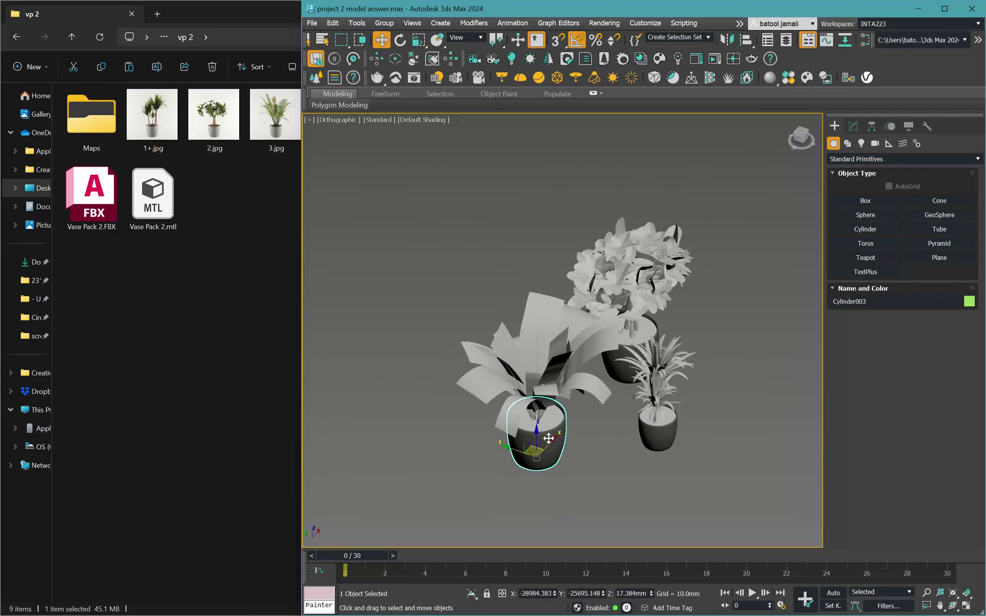
left_click(661, 407)
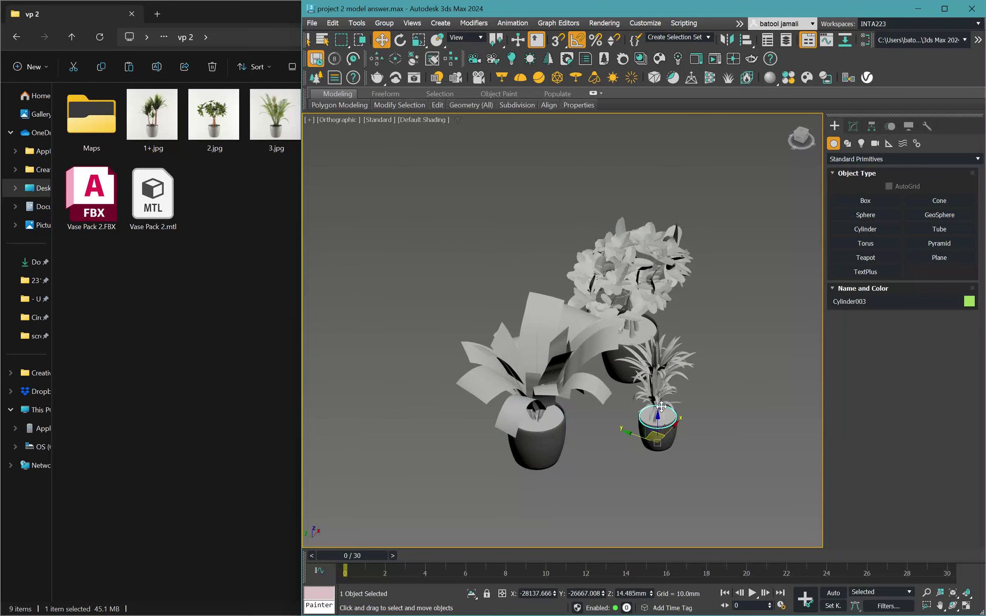
left_click(651, 380)
left_click(635, 260)
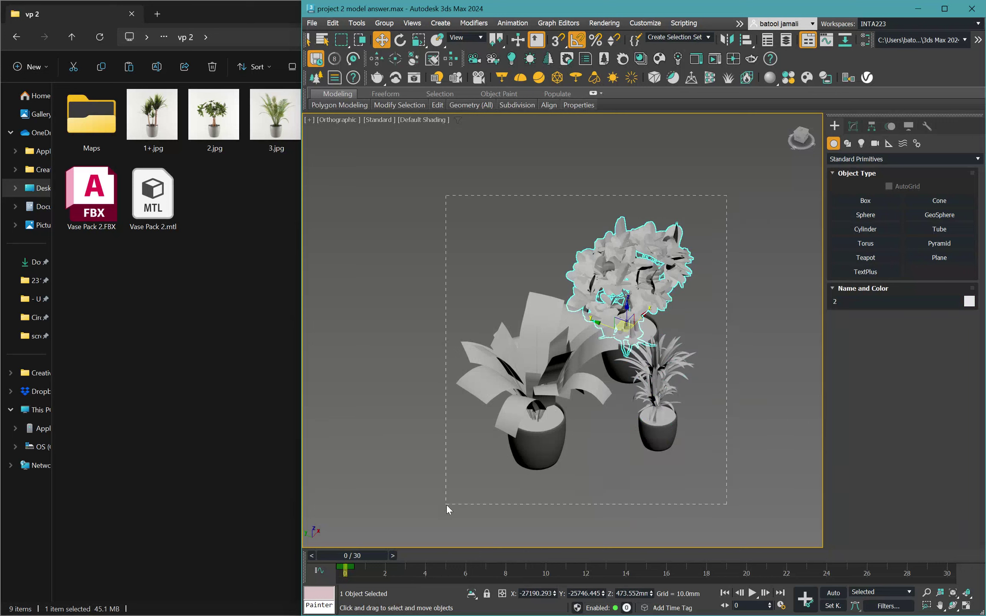
left_click_drag(446, 505, 446, 504)
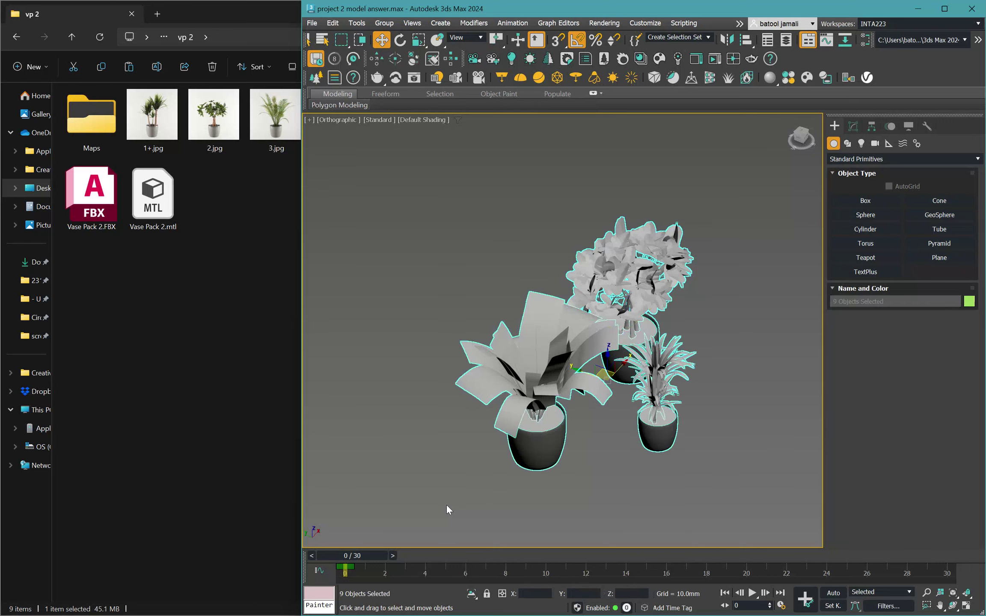
left_click(851, 127)
scroll(665, 434, "up", 5)
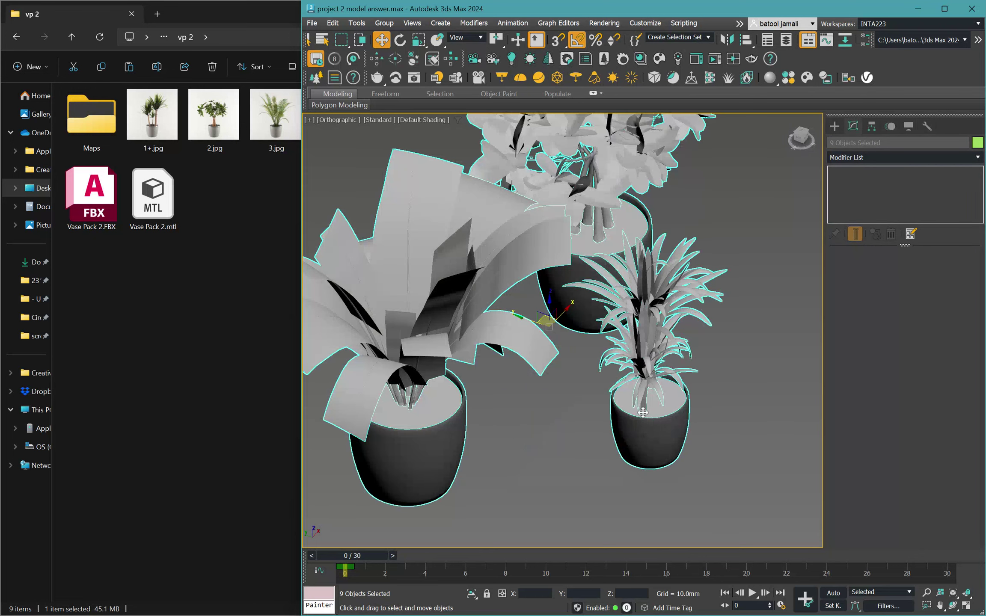
scroll(643, 412, "down", 3)
left_click(678, 461)
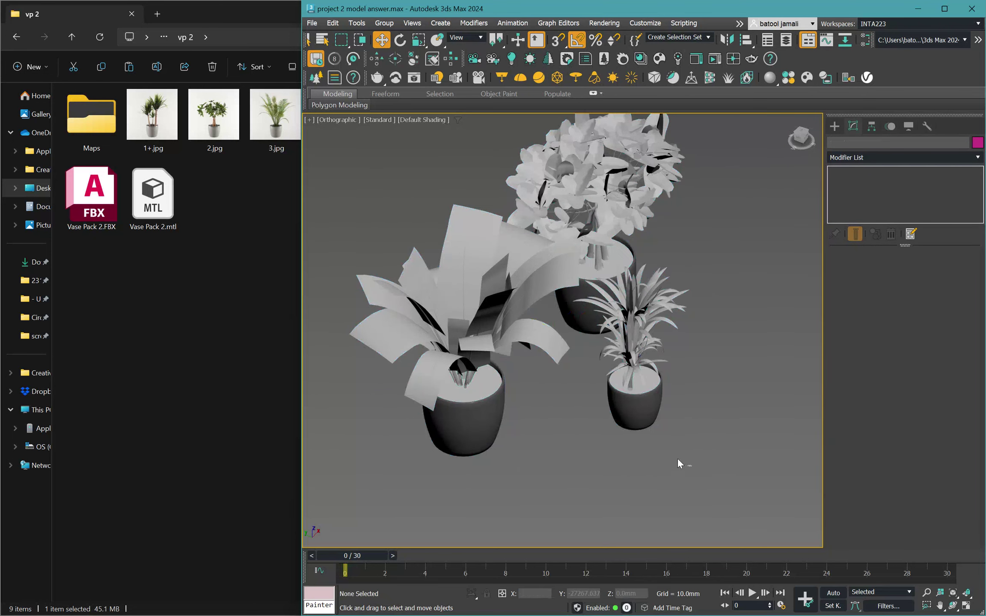
Group the three objects of the smallest potted plant and move it away from the other two plants.
left_click_drag(602, 341, 601, 342)
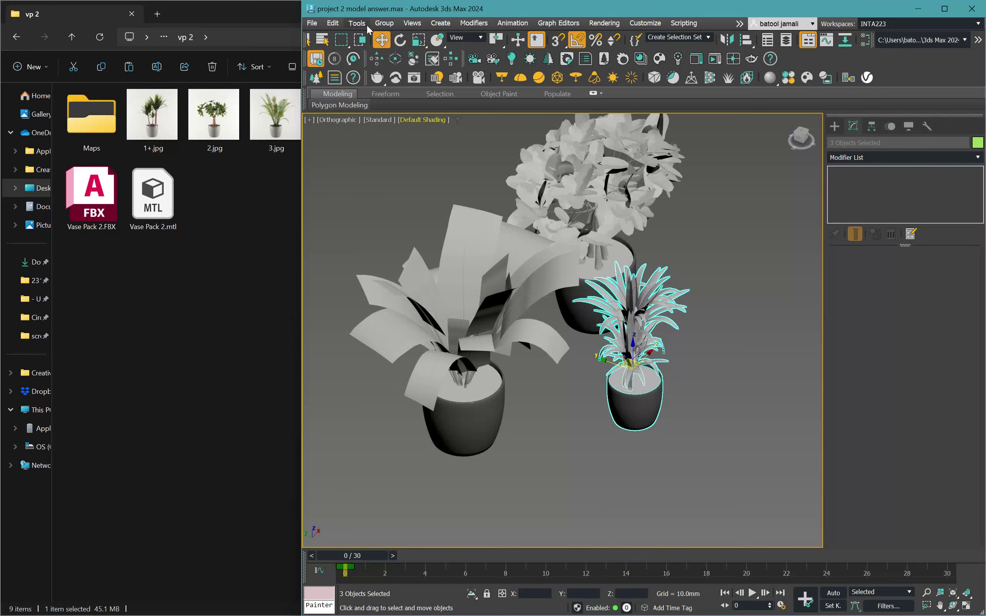
left_click(382, 23)
left_click(395, 40)
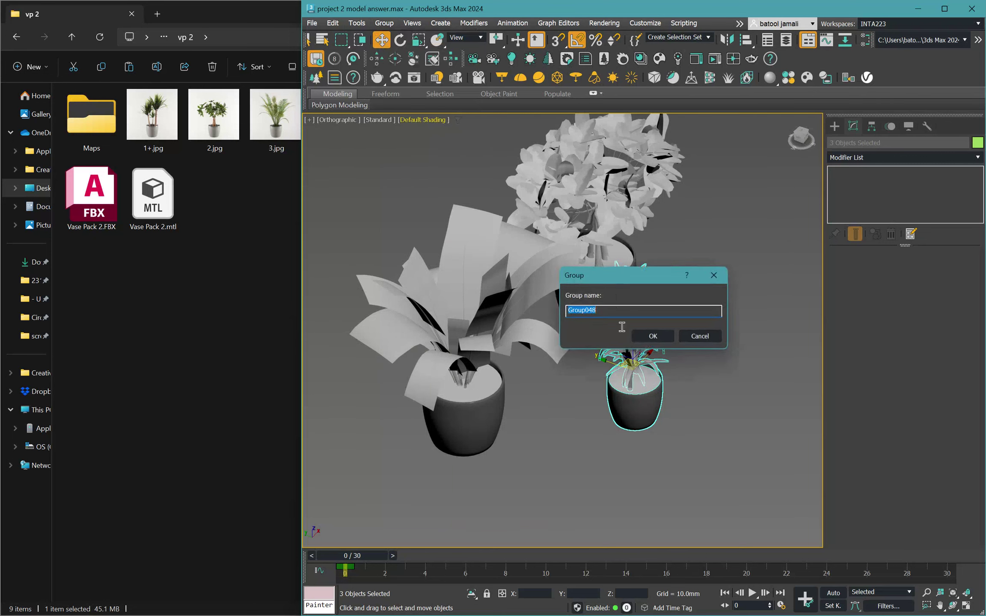
left_click(653, 336)
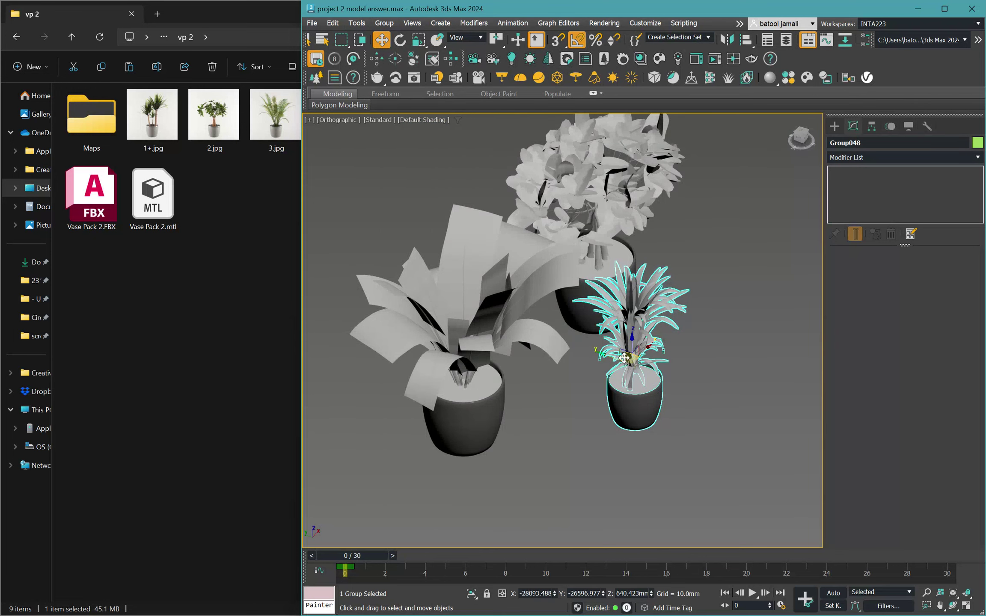
left_click_drag(624, 357, 779, 277)
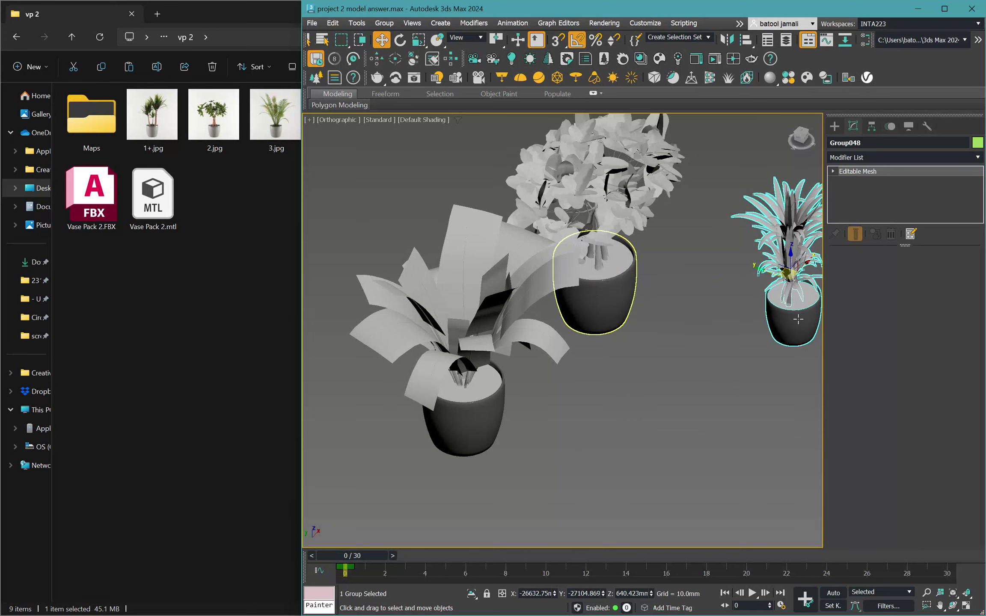
Review the vase pack's plant preview images, starting with 1+.jpg, and the textures in its Maps folder.
left_click(595, 300)
scroll(680, 248, "down", 4)
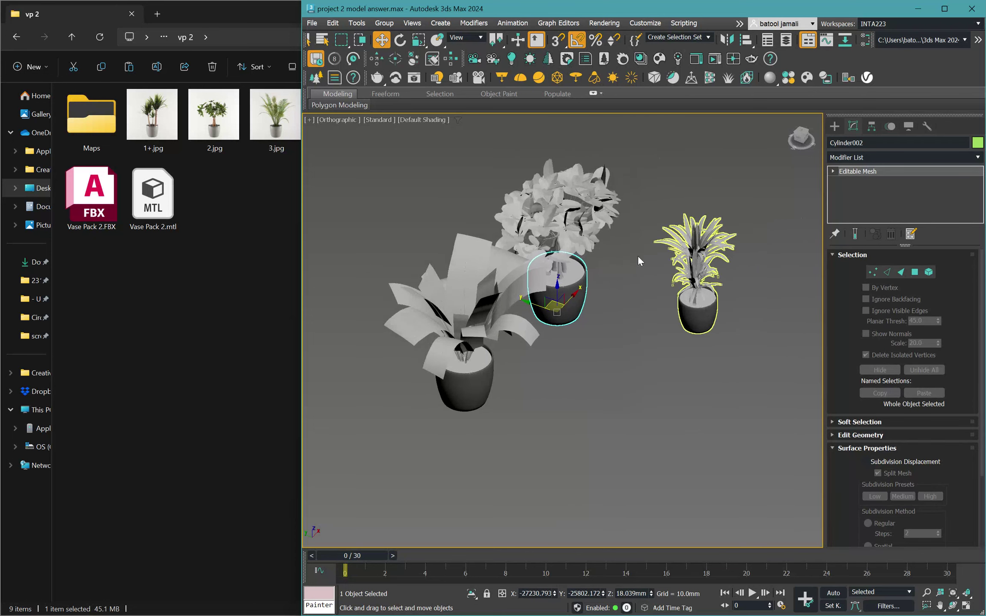
left_click(214, 117)
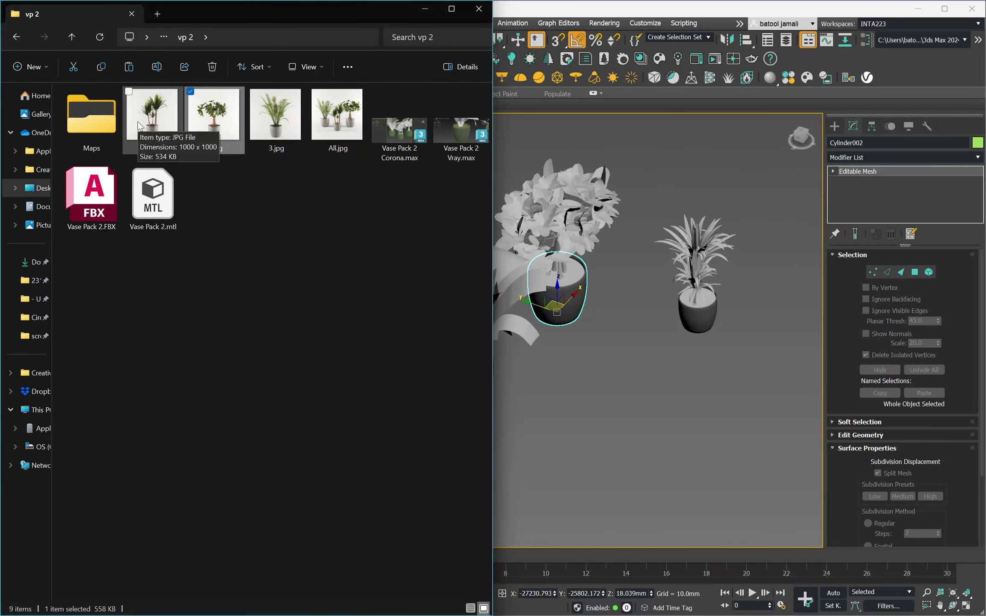
double_click(138, 124)
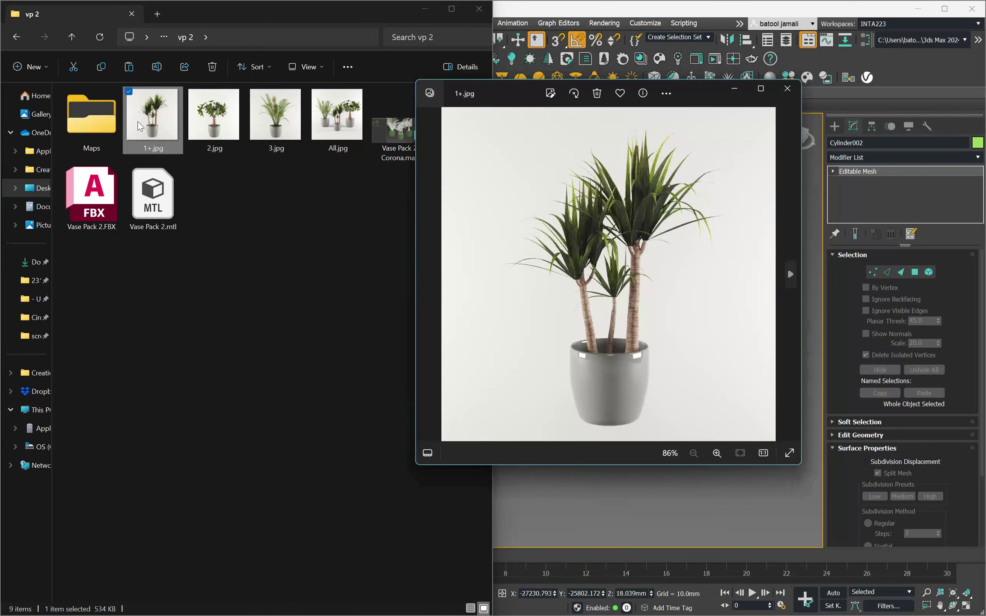
key("Right")
key("Right")
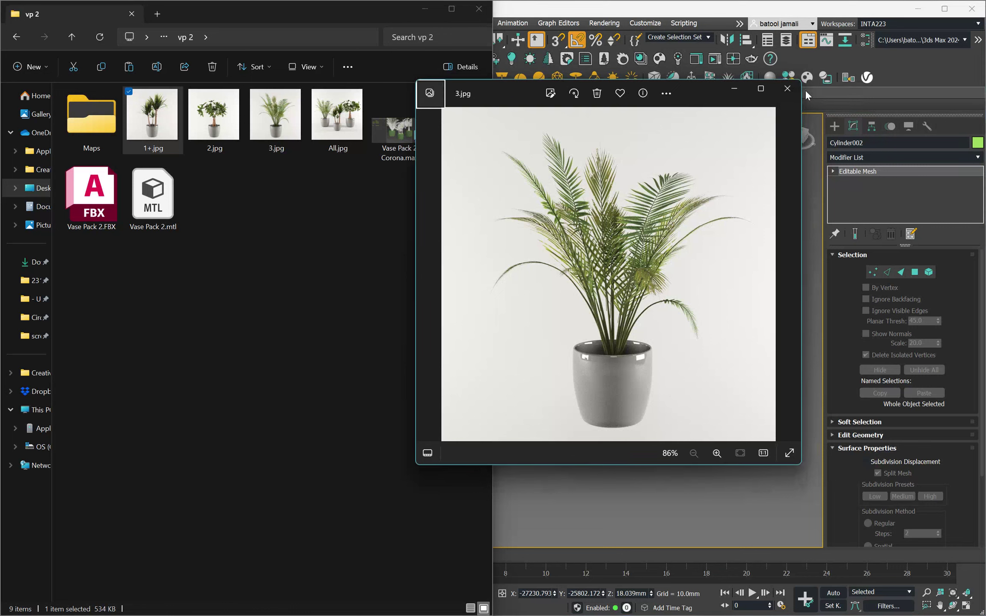
left_click(787, 88)
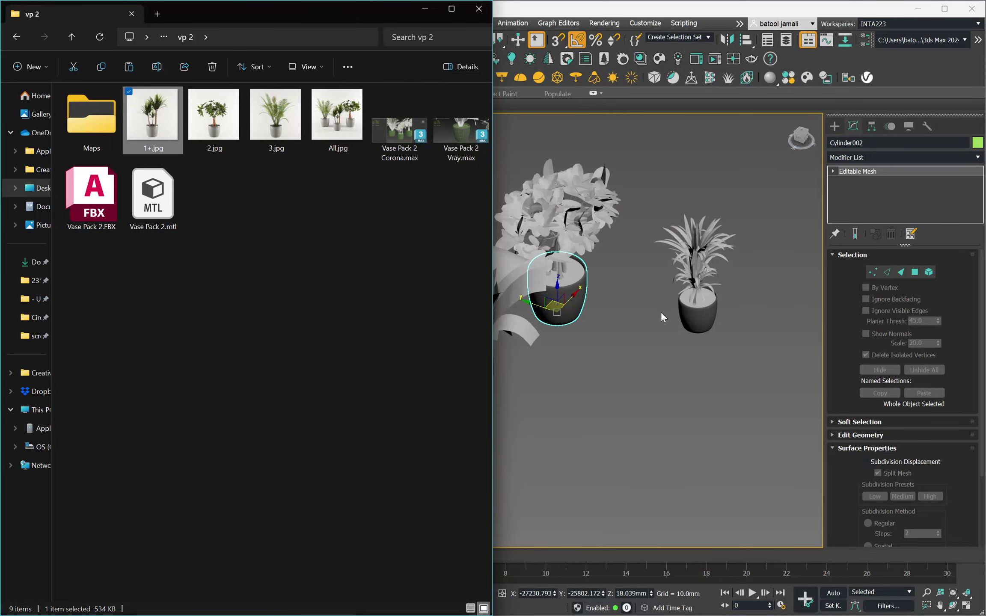
double_click(74, 132)
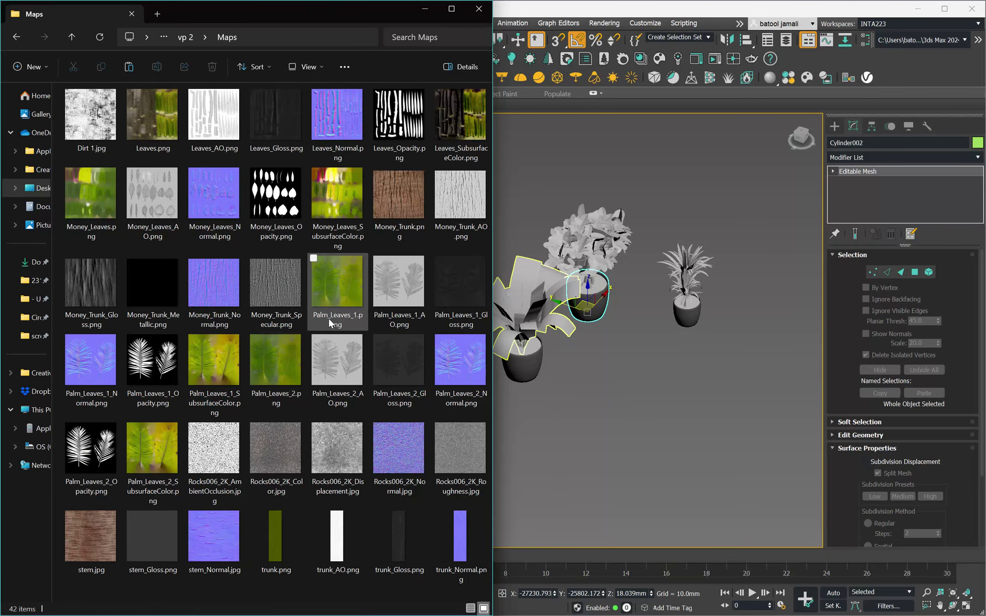
key("alt+Left")
left_click(619, 409)
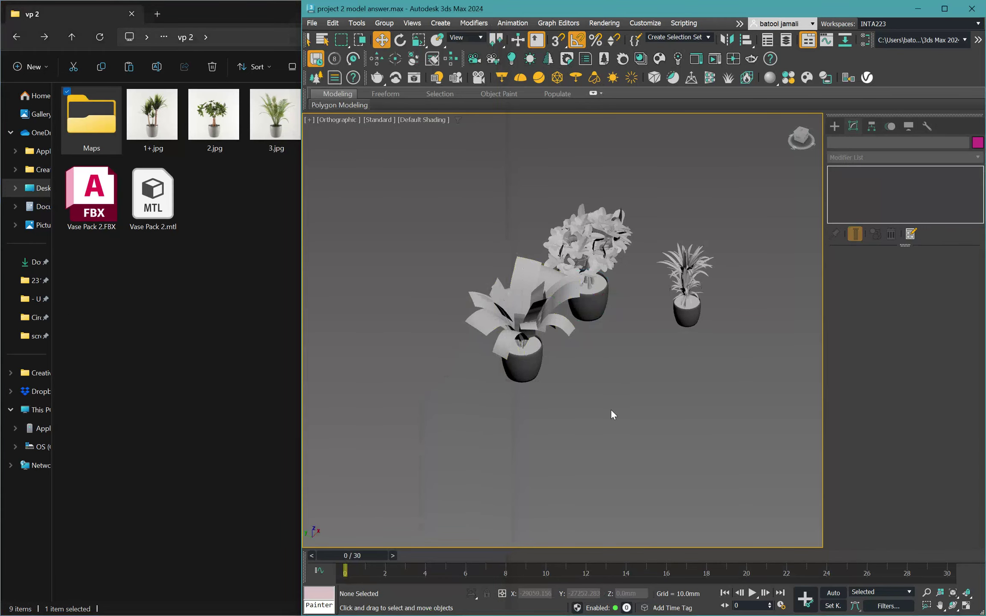
Group the pot, soil and foliage of the broad-leaved plant under the default group name.
middle_click_drag(610, 409, 637, 409)
left_click_drag(480, 325, 480, 325)
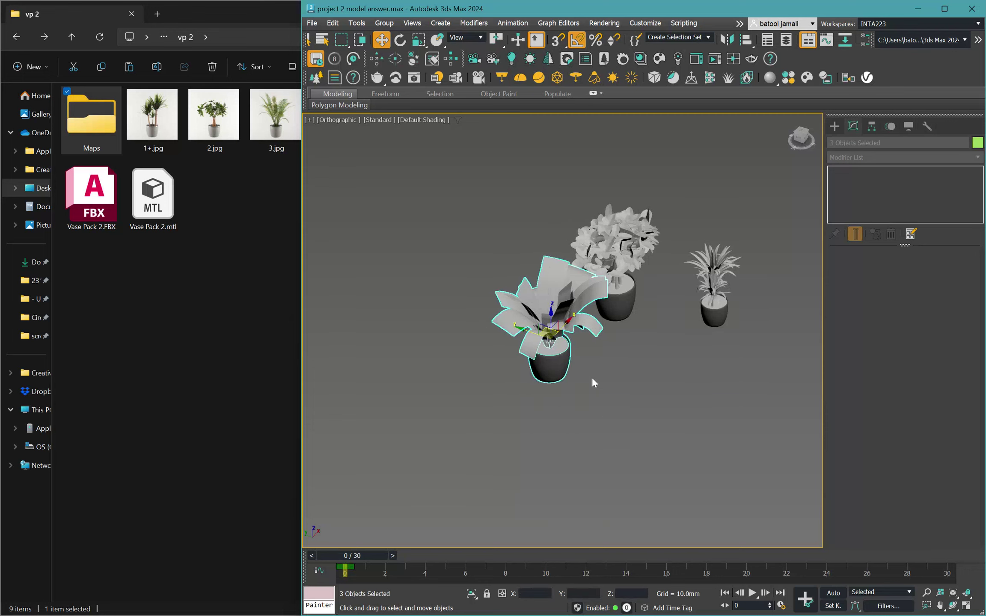
middle_click_drag(591, 377, 577, 354, "alt")
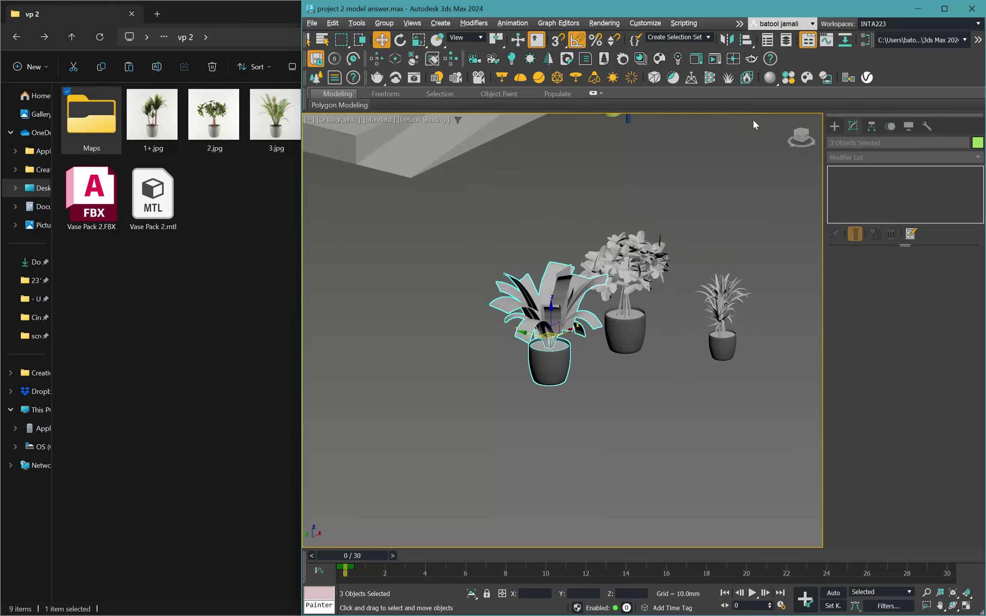
left_click(384, 23)
left_click(389, 58)
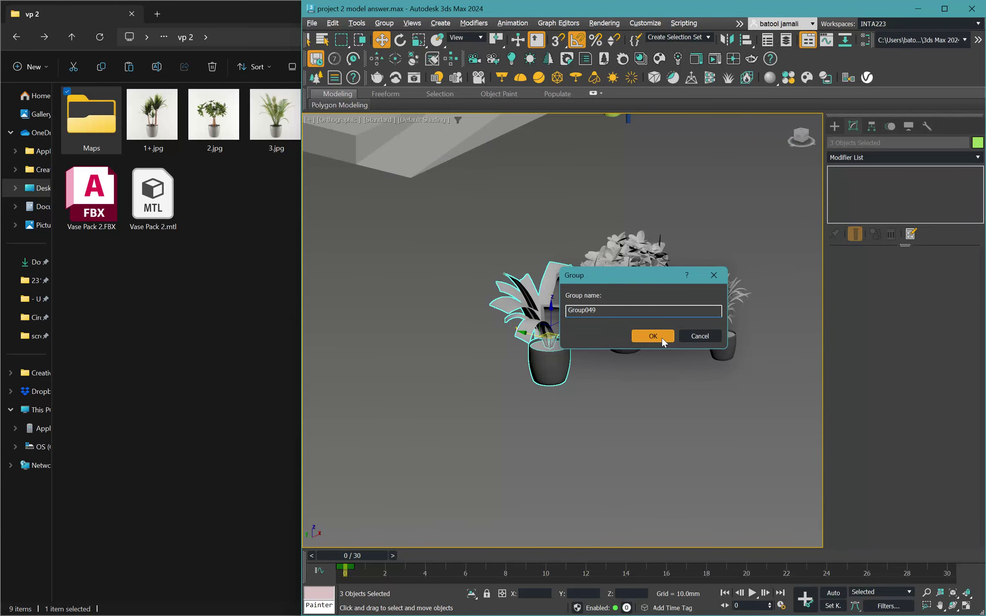
left_click(662, 338)
Group the three objects of the round bushy potted plant under the default group name.
left_click_drag(617, 227, 616, 227)
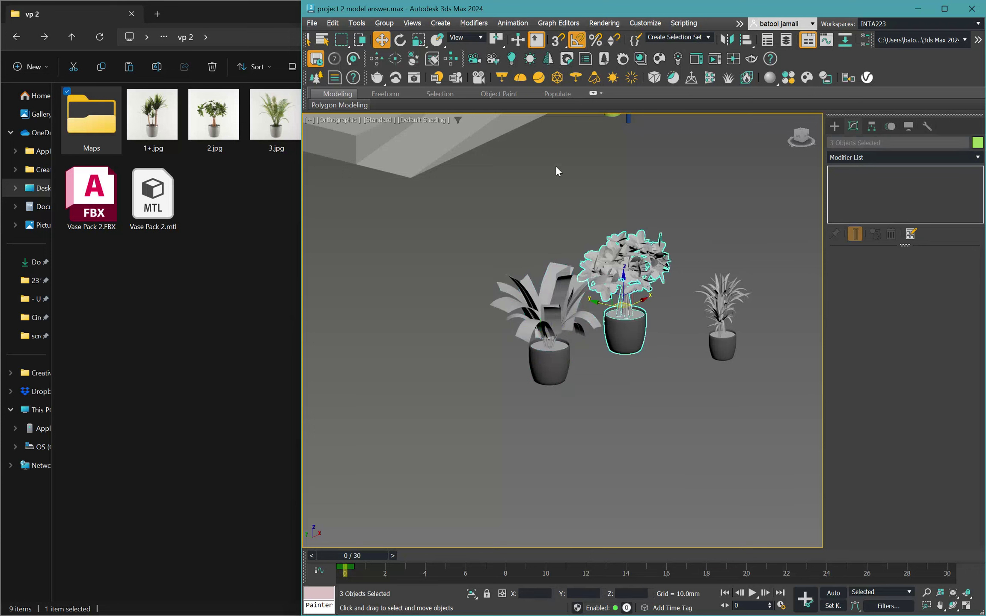
left_click(383, 23)
left_click(389, 41)
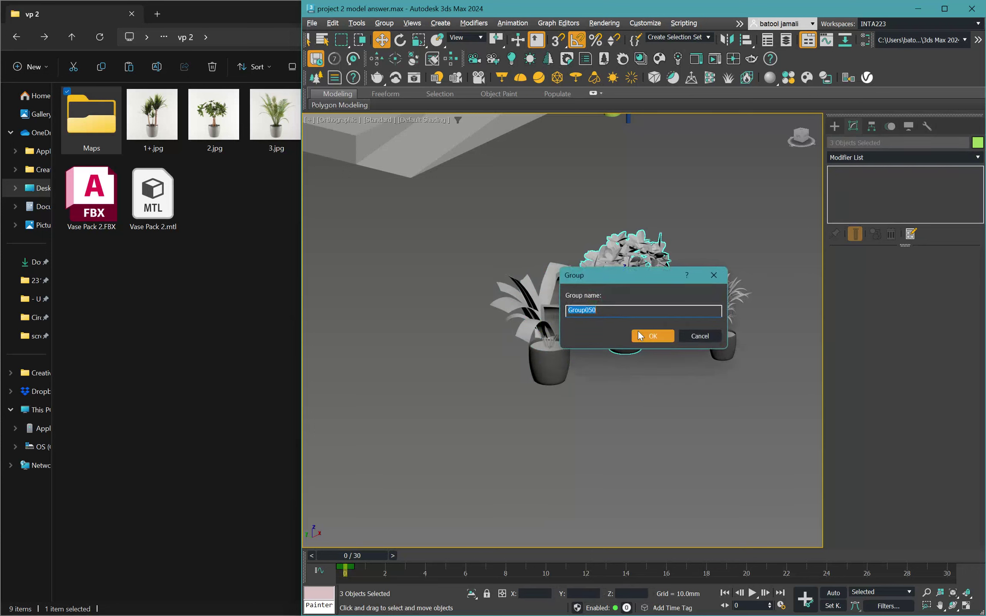
left_click(658, 338)
scroll(694, 366, "down", 5)
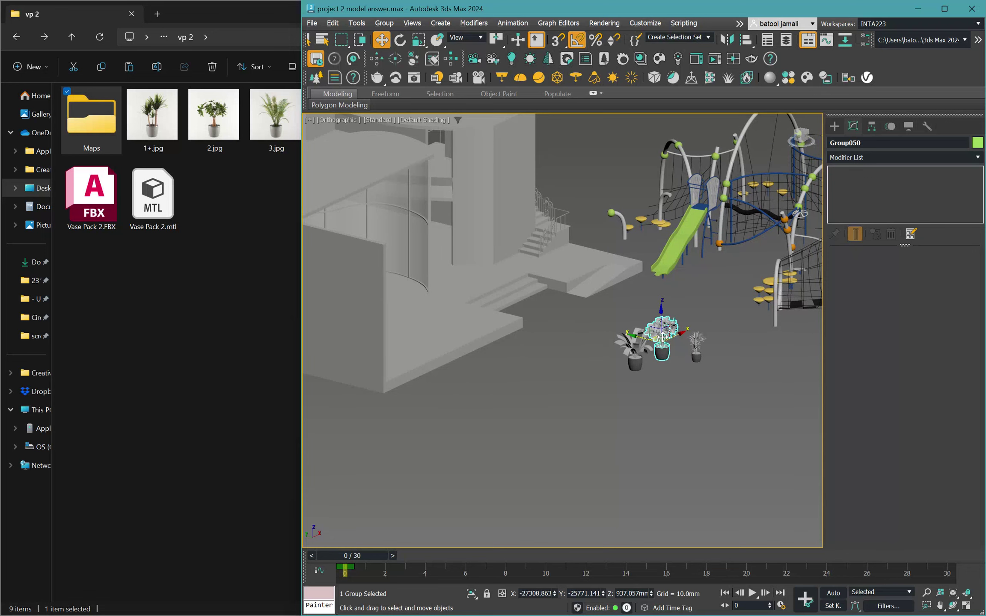
Move the round bushy plant onto the raised terrace and align its Z minimum to the floor slab's maximum.
left_click_drag(636, 338, 392, 330)
middle_click_drag(392, 330, 299, 342, "alt")
left_click(745, 40)
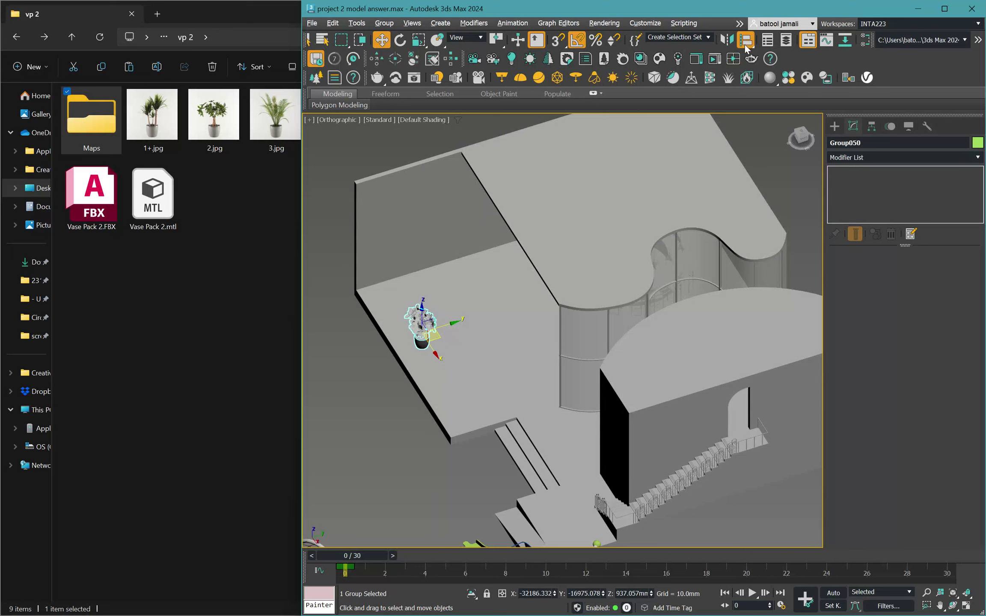
left_click(456, 296)
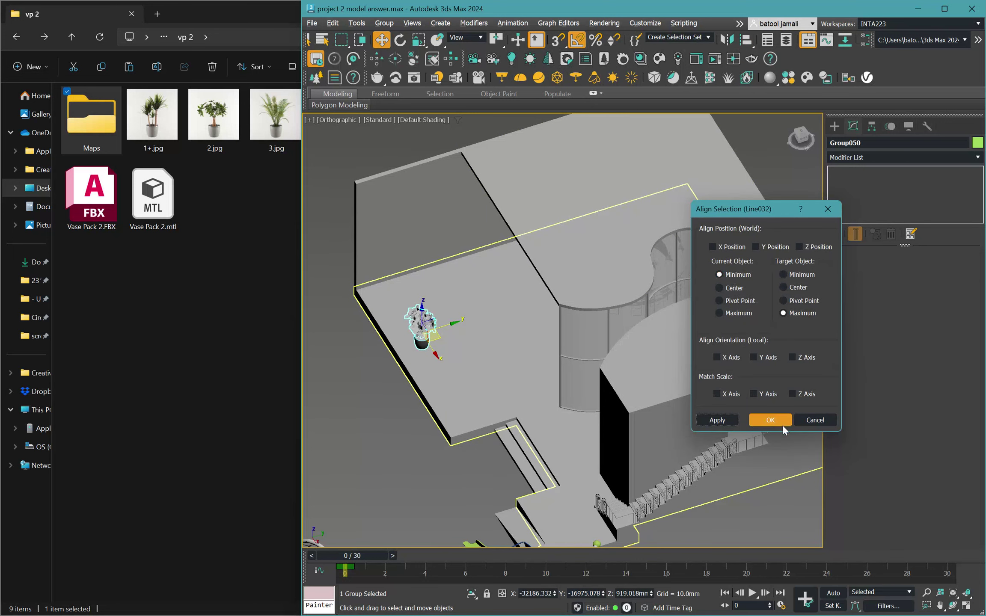
key("Escape")
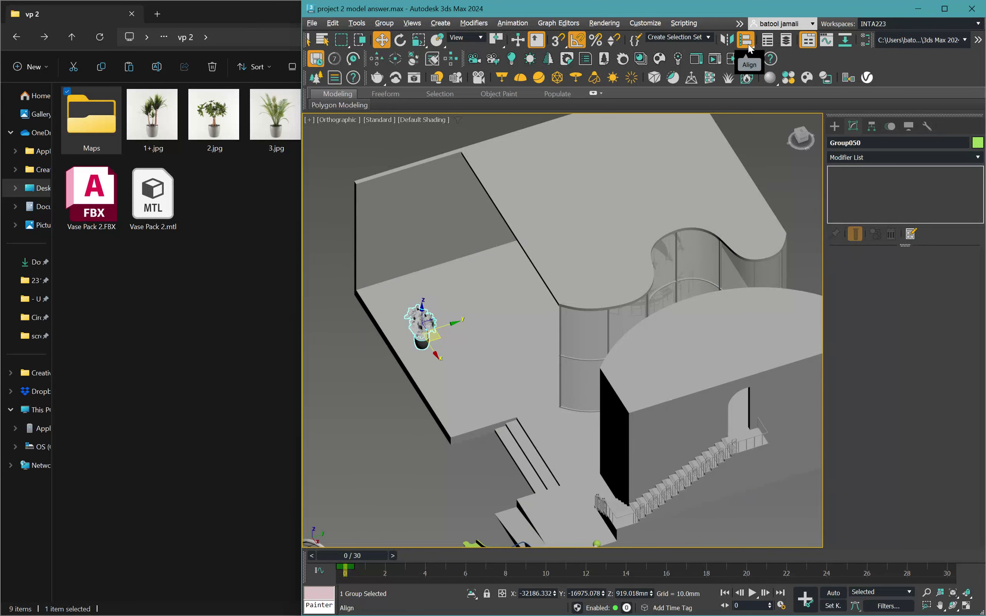
Align the bushy plant's X minimum to the maximum of the terrace's back wall.
left_click(748, 43)
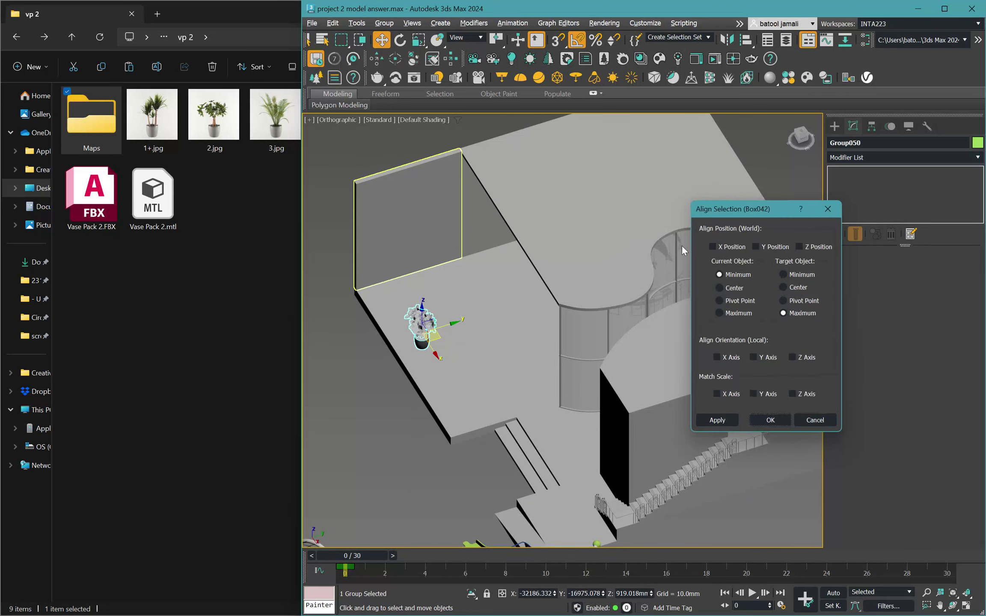
left_click(740, 250)
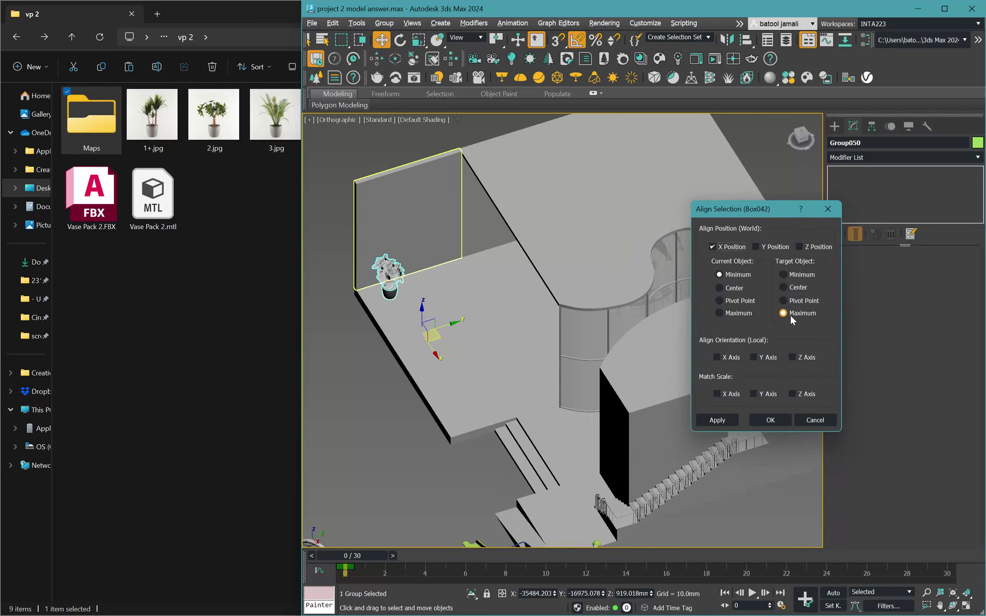
left_click(765, 424)
Clone the bushy plant along the terrace wall as 2 evenly spaced instances.
scroll(387, 287, "up", 6)
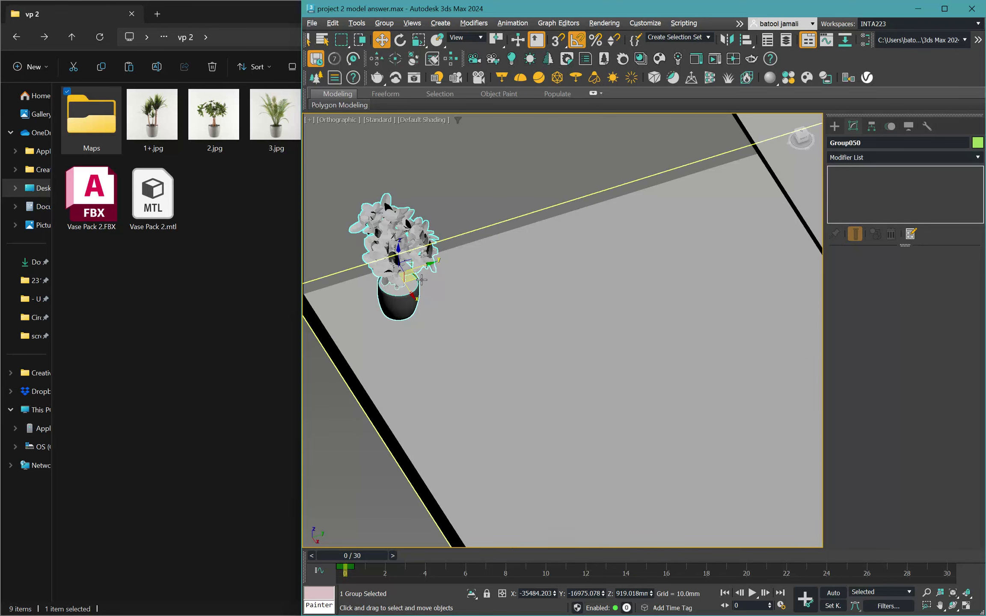
mouse_move(421, 268)
left_mouse_down()
mouse_move(372, 273)
mouse_move(437, 230)
left_mouse_up()
scroll(407, 254, "down", 4)
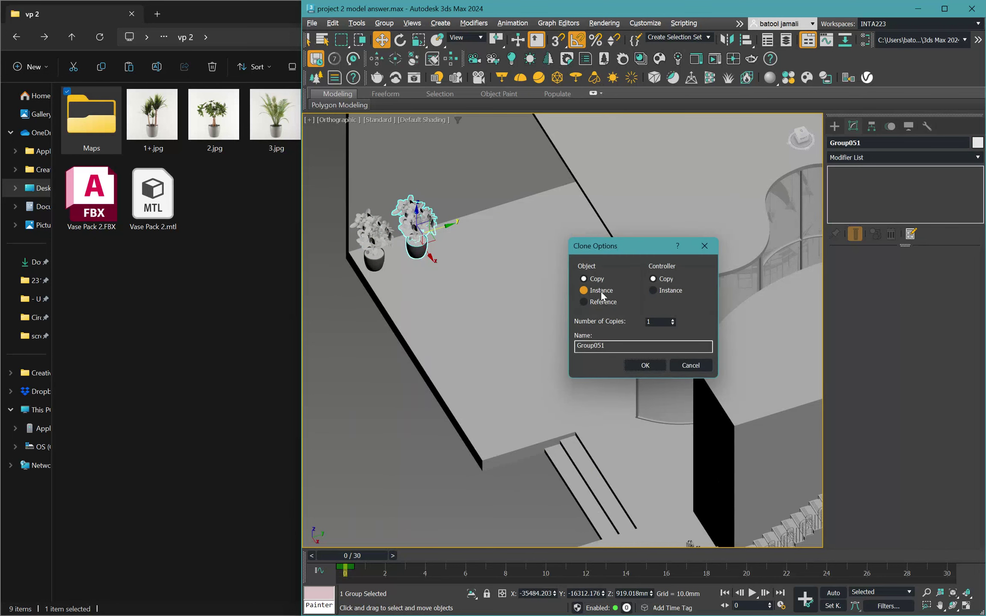
left_click(673, 319)
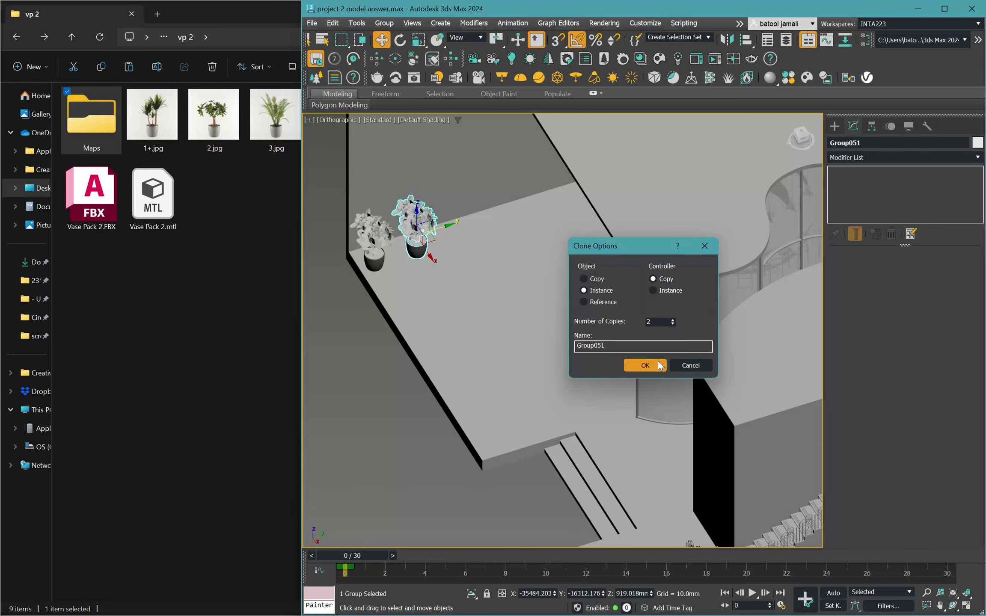
left_click(645, 365)
left_click(352, 358)
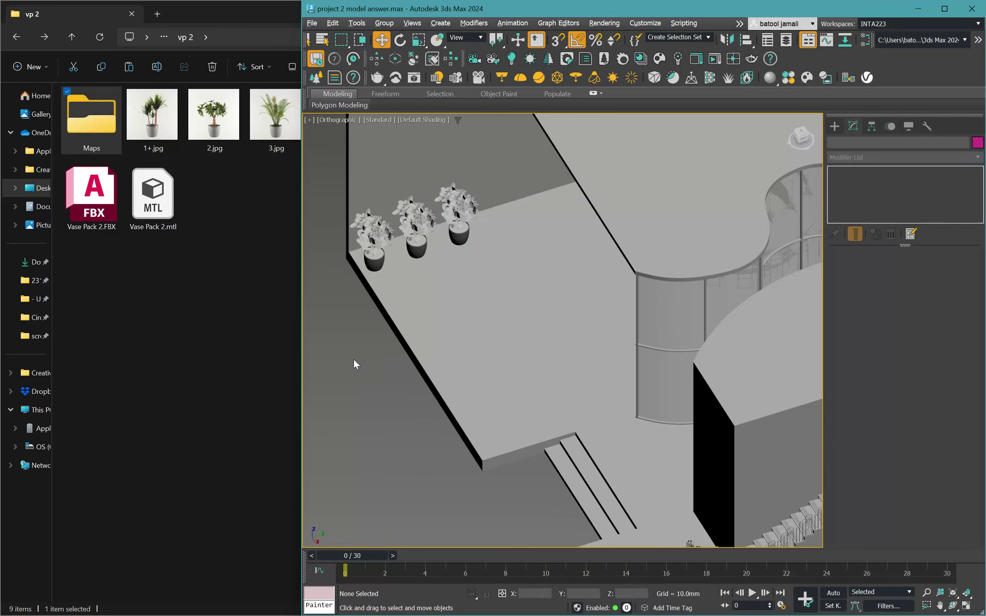
Switch to File Explorer and go up from the vp 2 folder to the project's blocks folder.
scroll(566, 215, "down", 5)
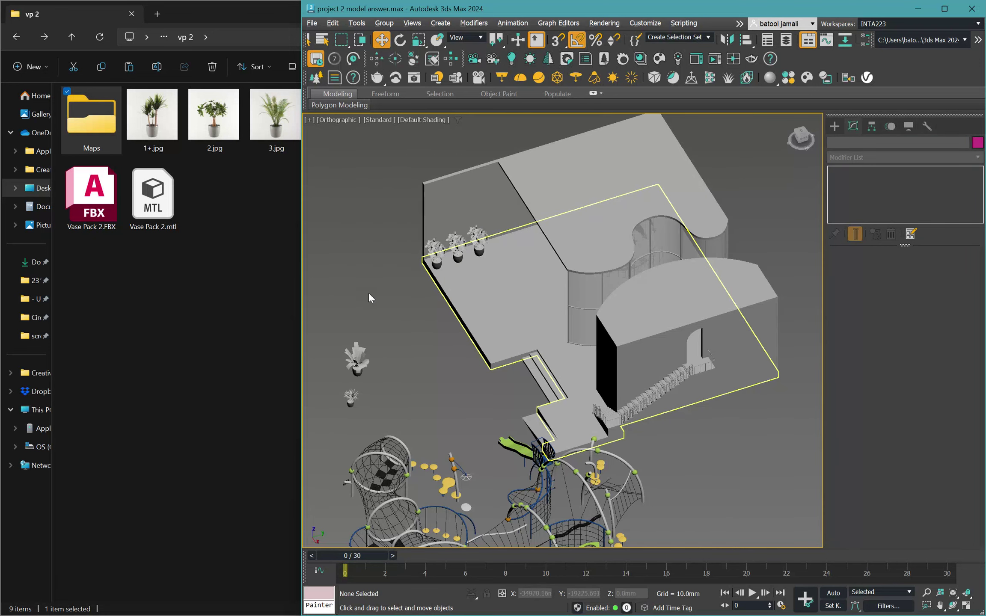
left_click(185, 264)
key("alt+Up")
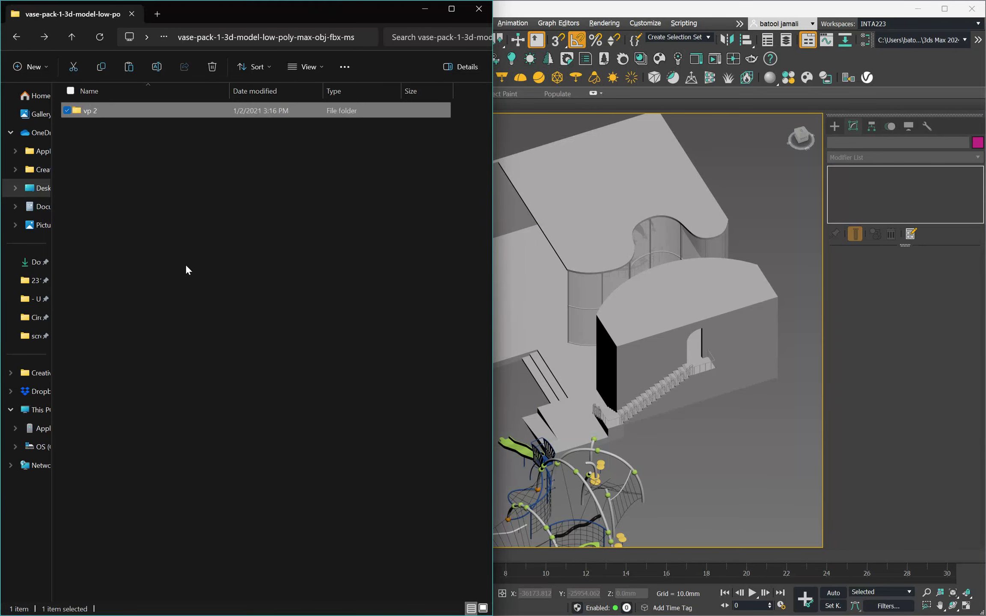
key("alt+Up")
key("alt+Up")
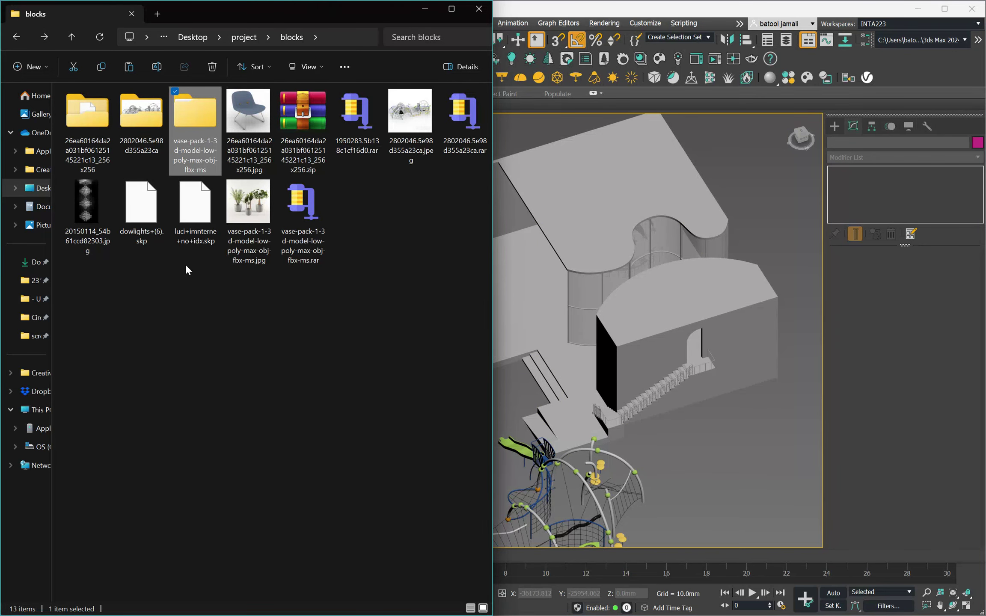
scroll(647, 306, "down", 3)
middle_click(647, 306)
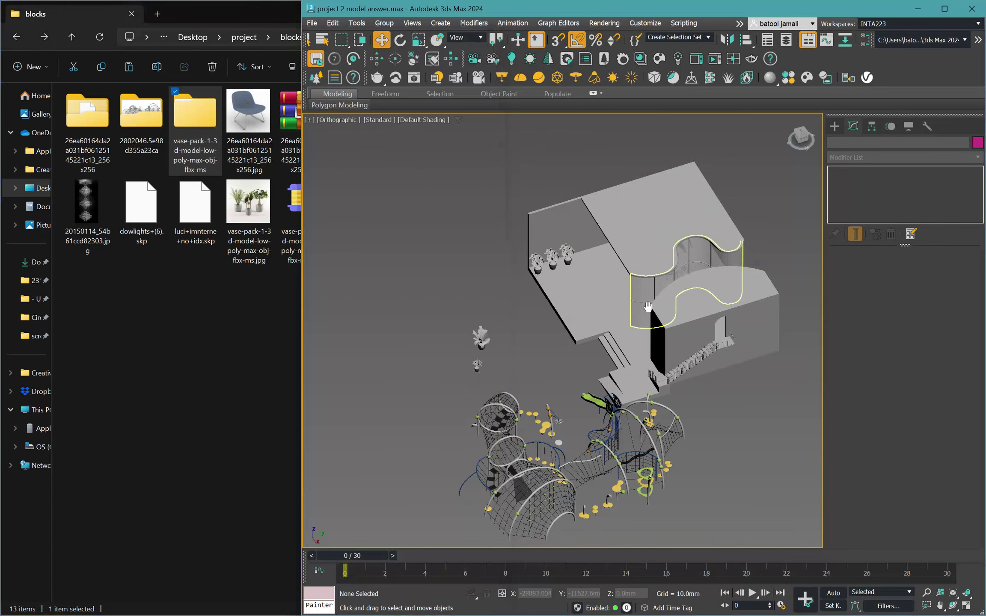
middle_click_drag(648, 306, 753, 303)
Extract 1950283.5b138c1cf16d0.rar with WinRAR into its own folder inside blocks.
left_click(210, 273)
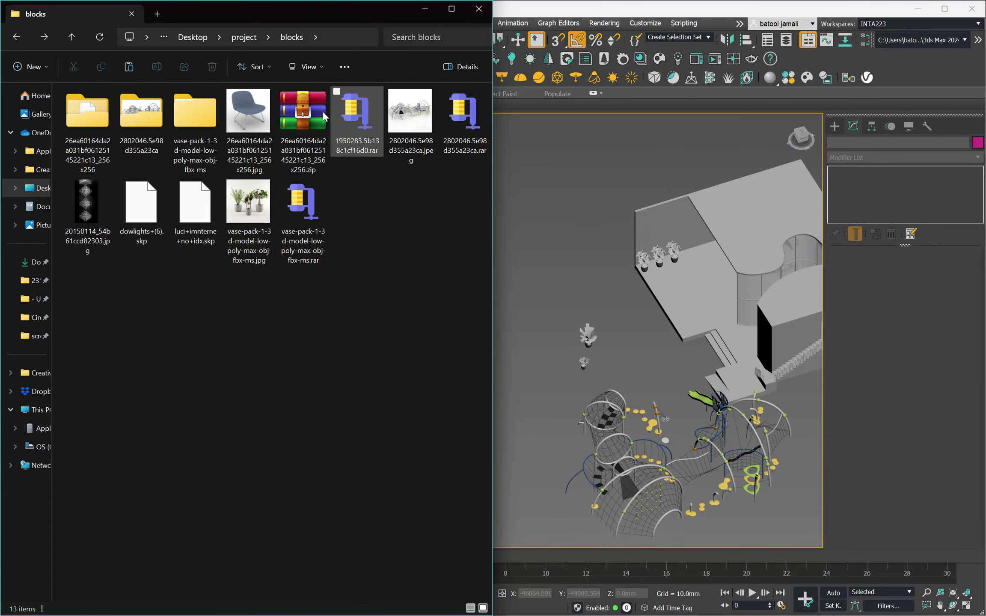
left_click(350, 119)
right_click(350, 119)
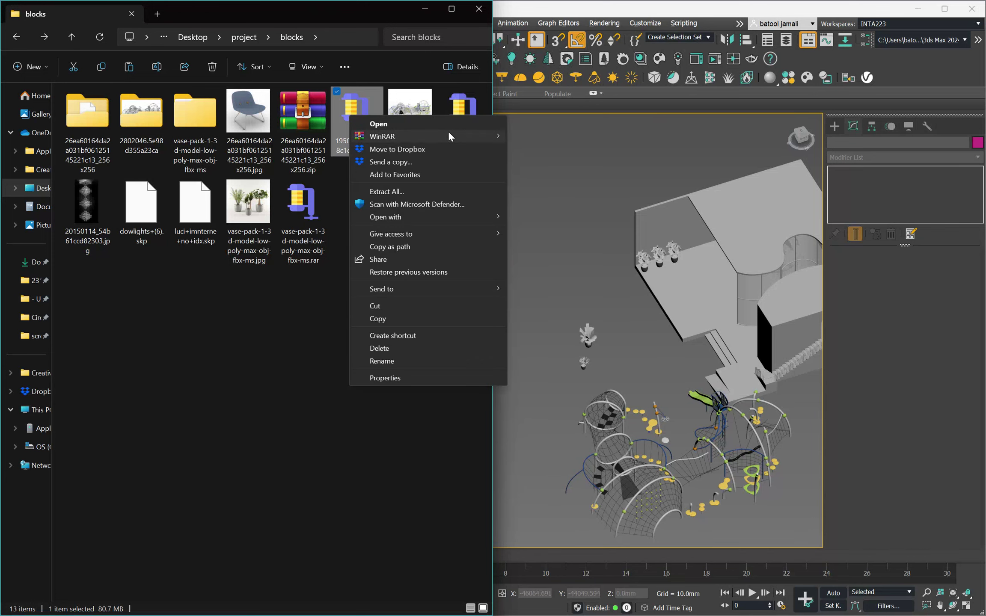
mouse_move(449, 132)
left_click(603, 176)
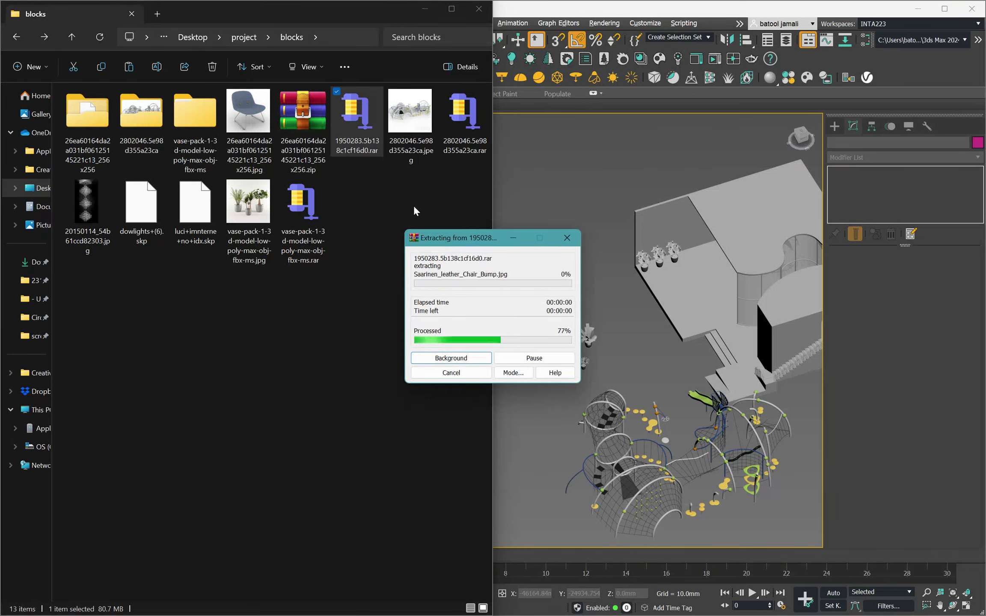
left_click(414, 205)
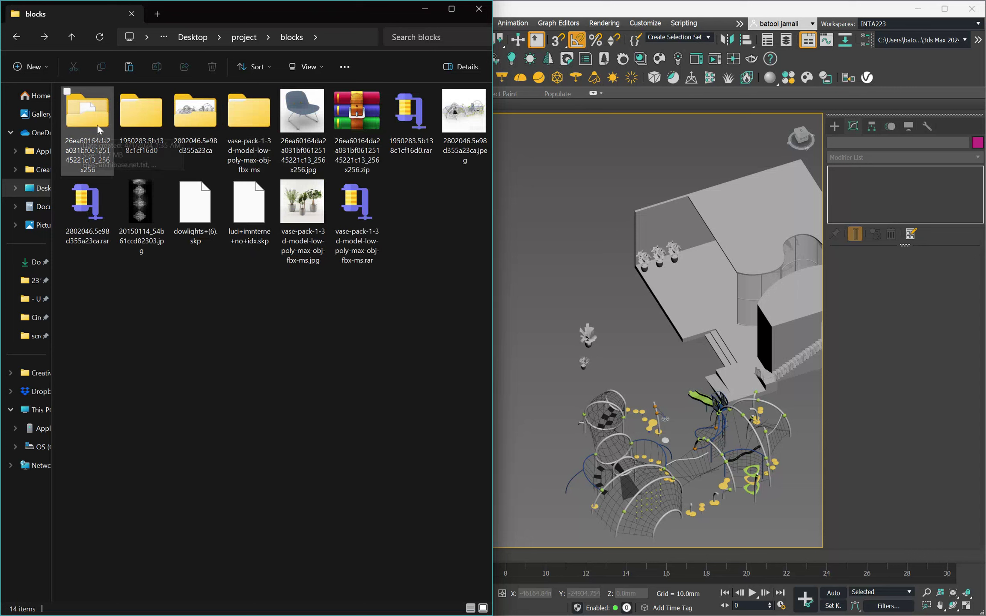
Open the extracted archive's Dinning Set 04 folder and locate the Dinning Set 04.max scene file.
left_click(142, 124)
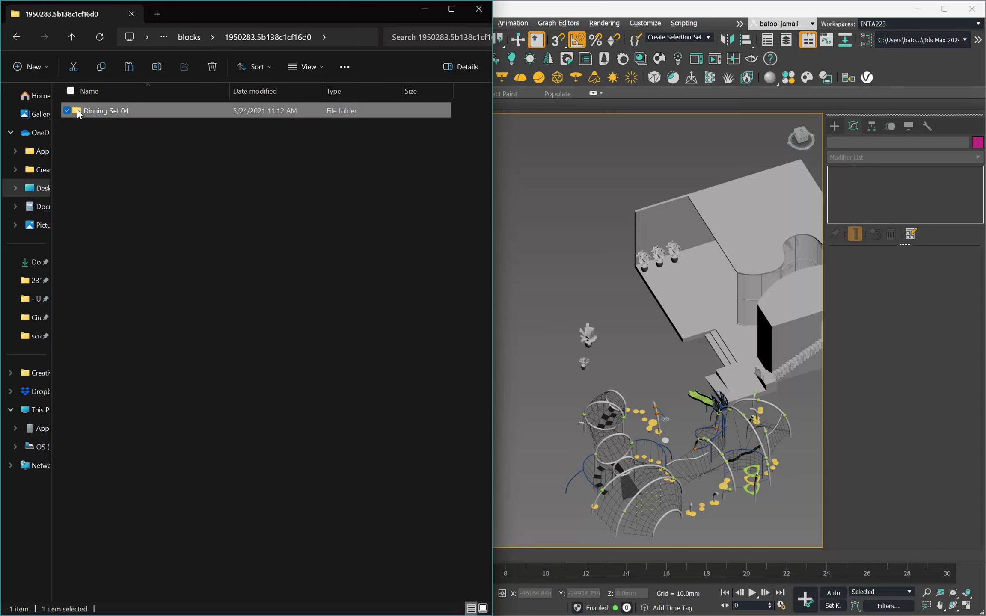
double_click(82, 119)
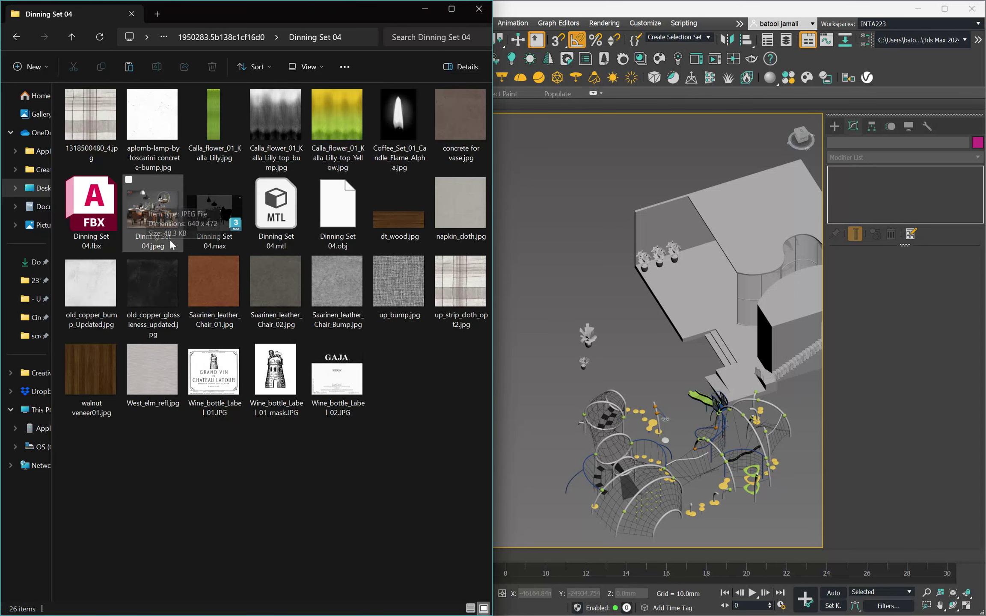
left_click(218, 226)
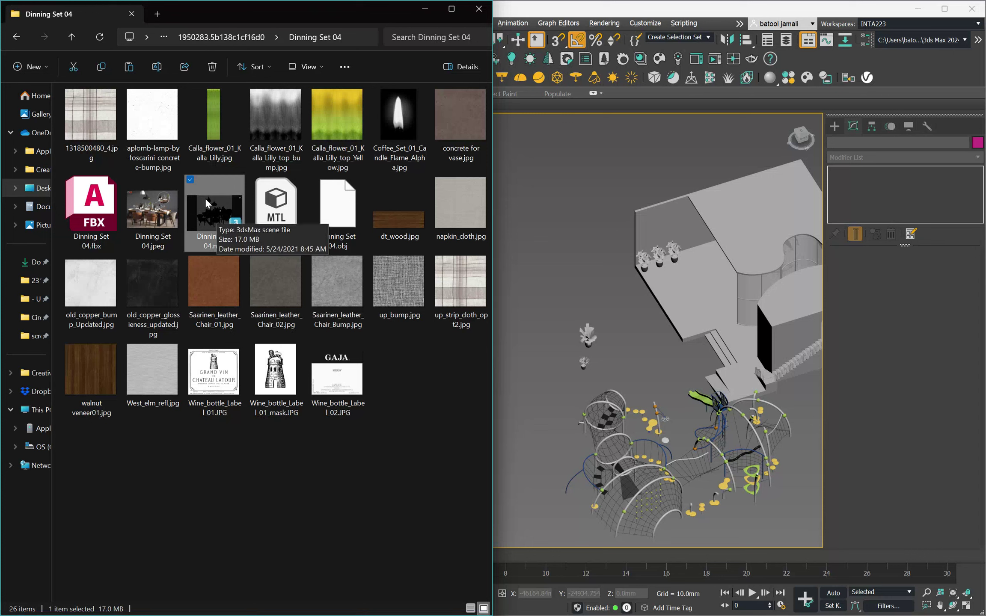
left_click_drag(205, 201, 572, 263)
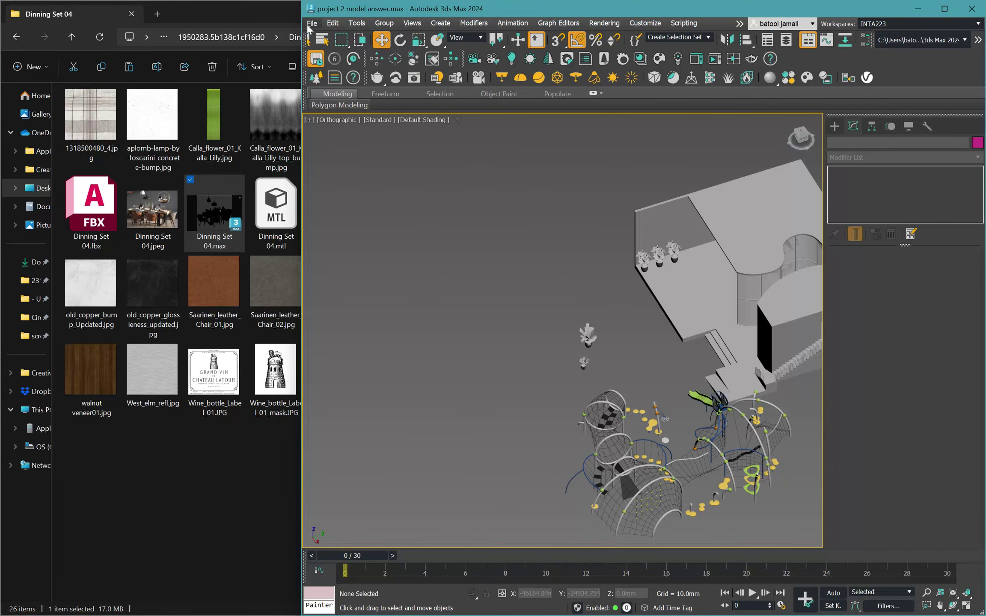
In 3ds Max, start merging Dinning Set 04.max from the 1950283.5b138c1cf16d0 folder within Desktop\project\blocks.
left_click(308, 26)
mouse_move(388, 187)
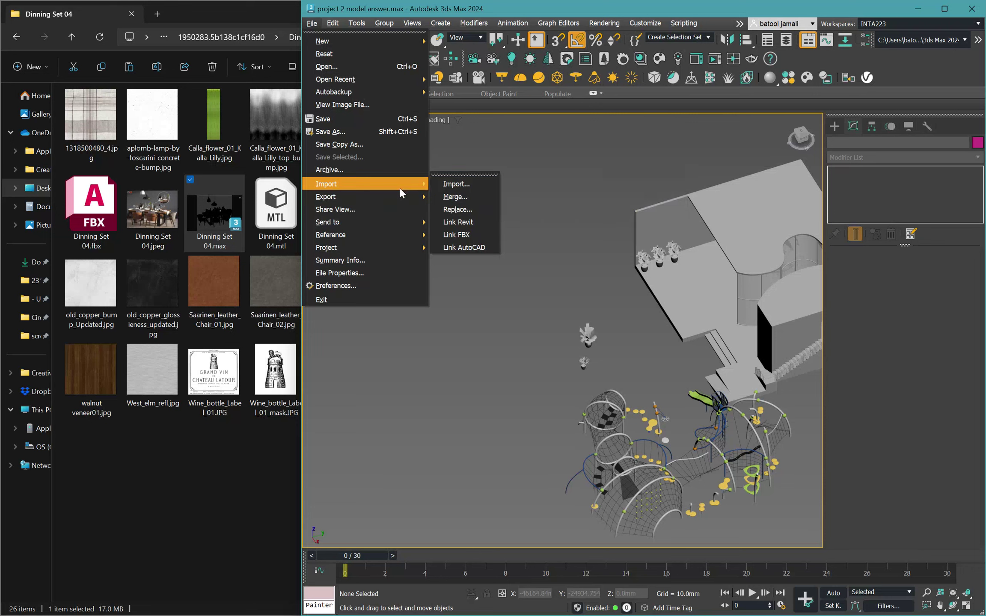
left_click(467, 188)
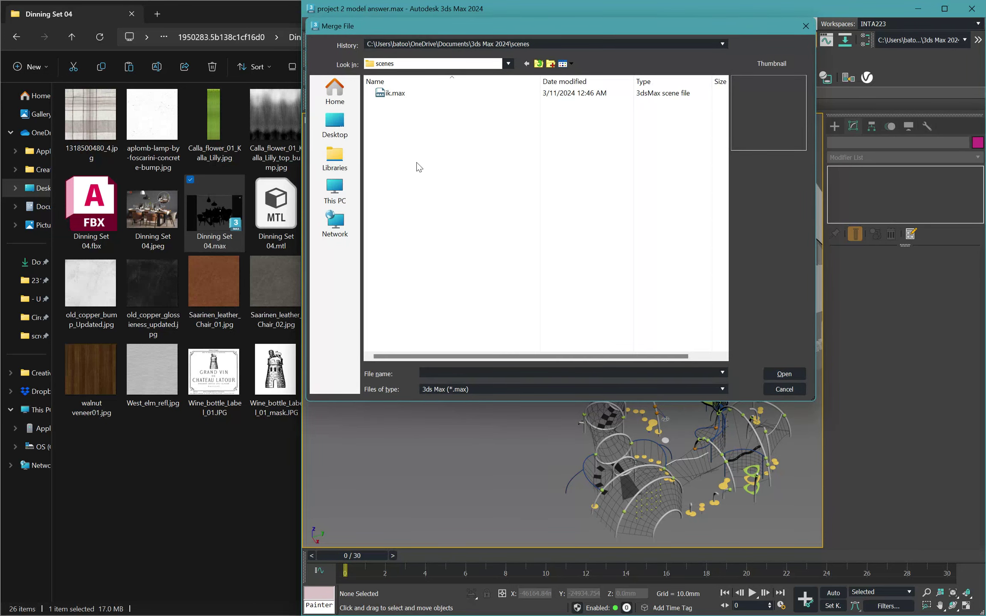
left_click(335, 125)
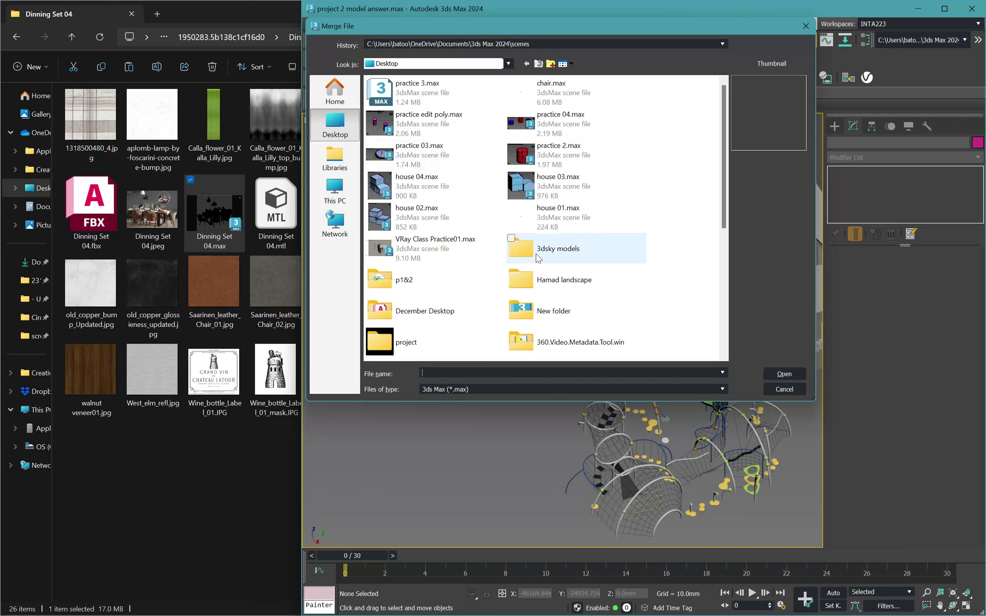
double_click(435, 346)
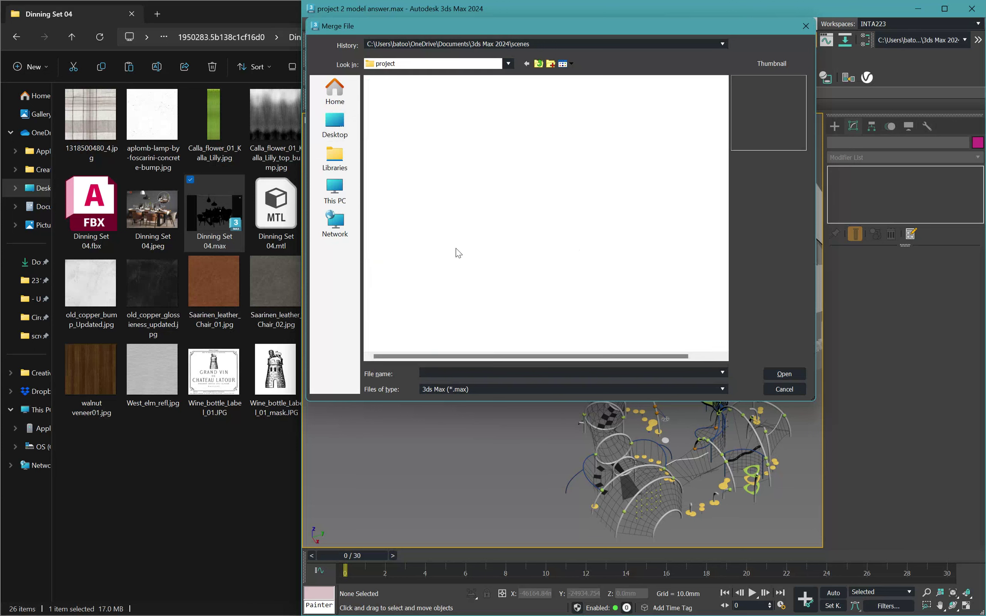
left_click(393, 117)
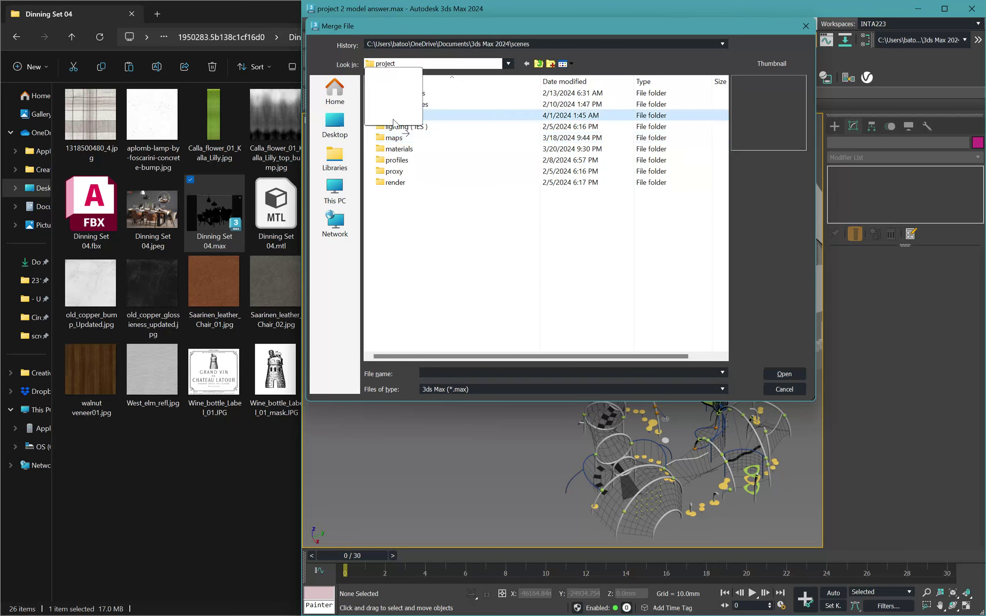
left_click(393, 117)
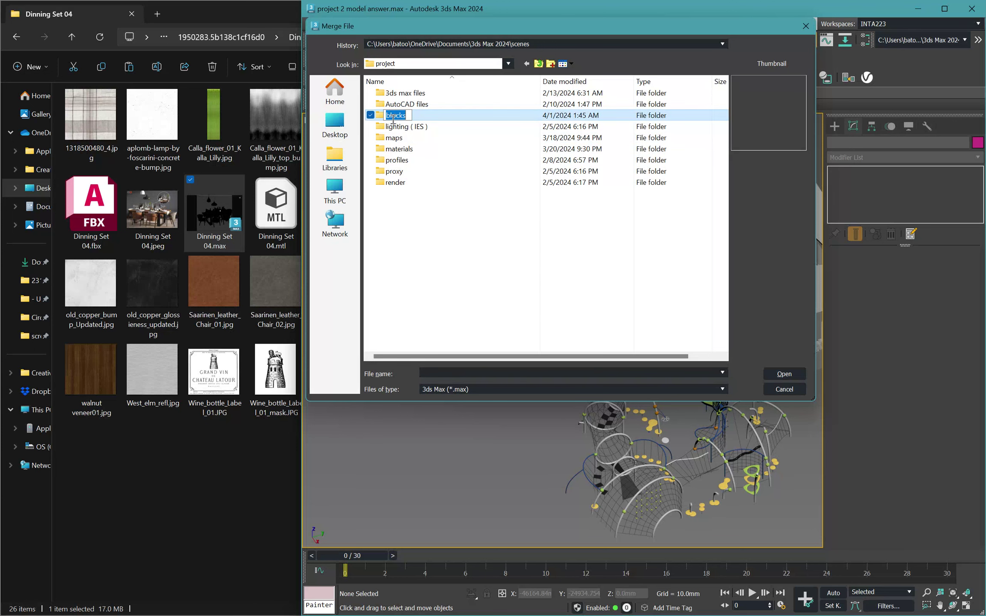
double_click(427, 119)
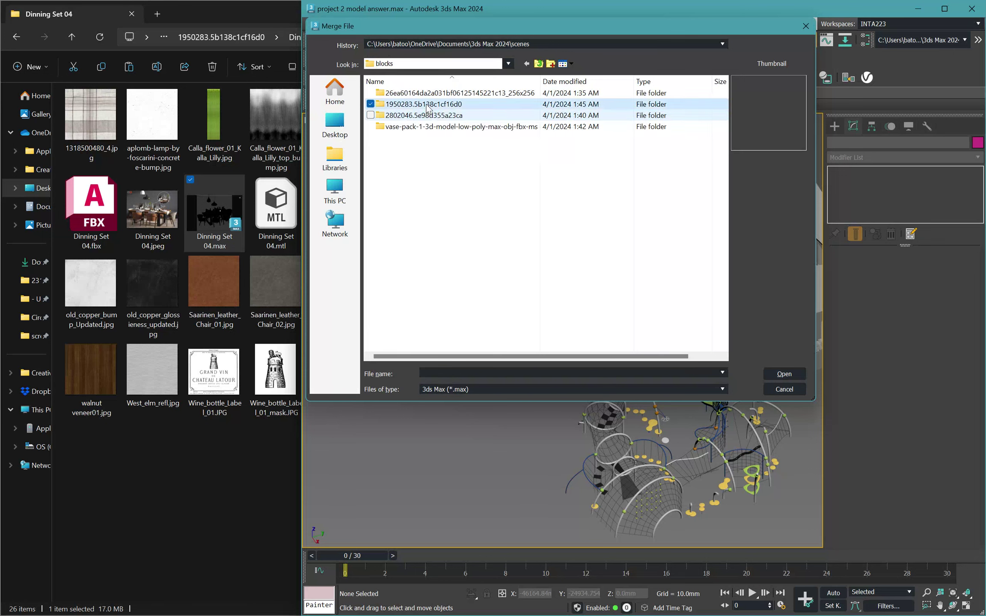
double_click(426, 104)
double_click(422, 94)
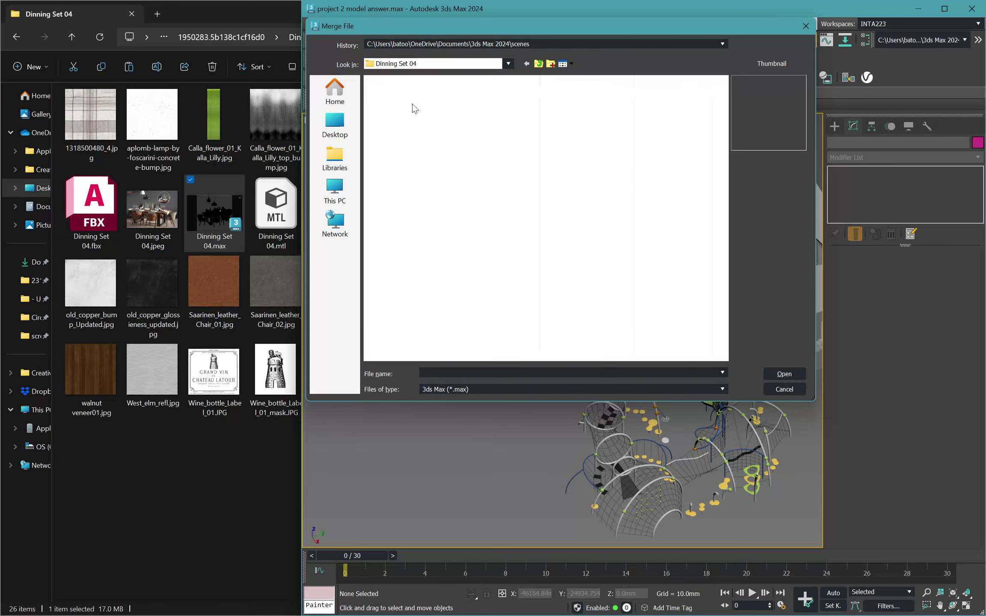
left_click(413, 94)
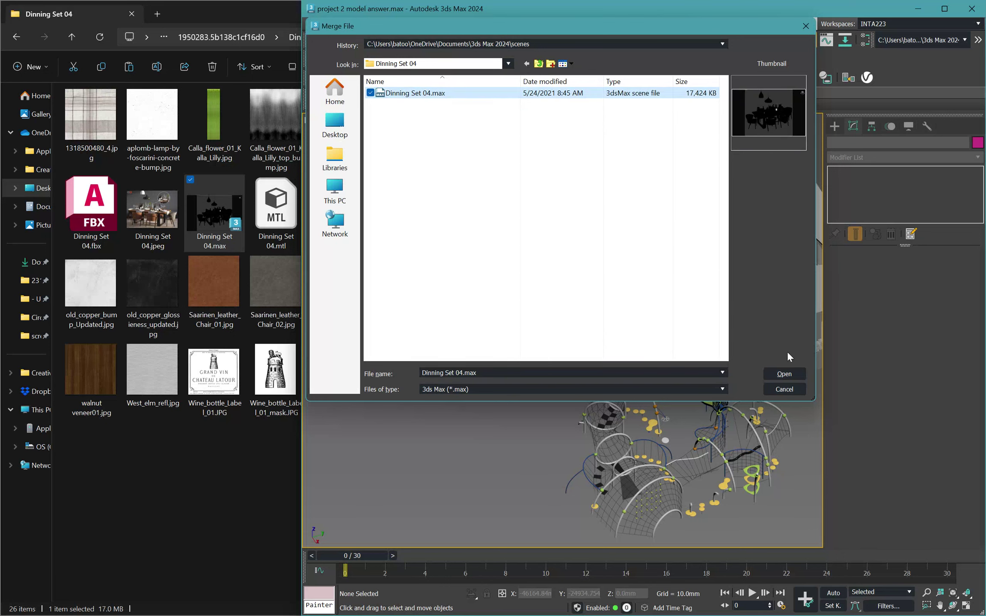
left_click(783, 374)
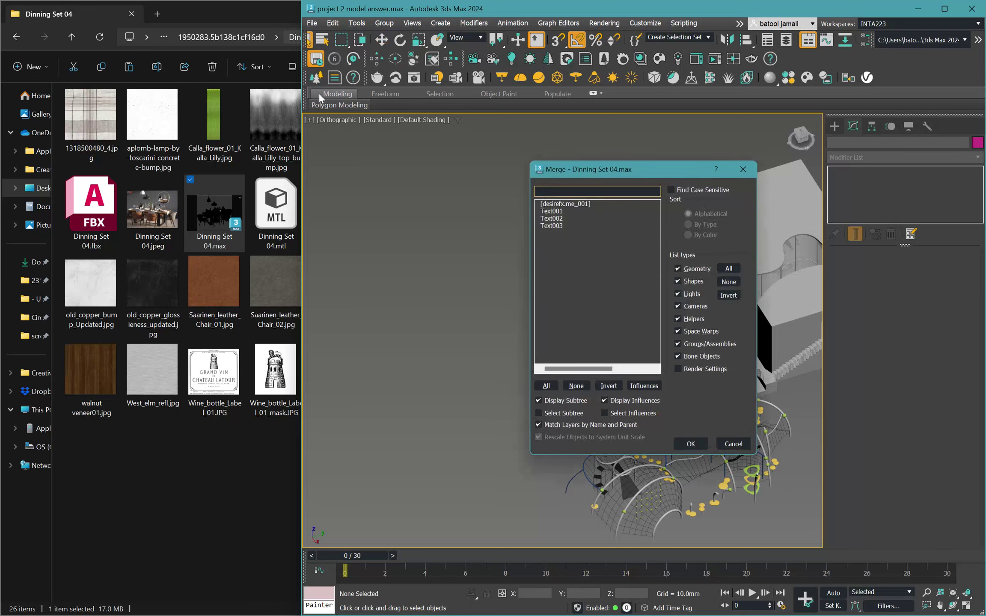
Merge only the [desirefx.me_001] group from Dinning Set 04.max, leaving out its text objects.
left_click(558, 205)
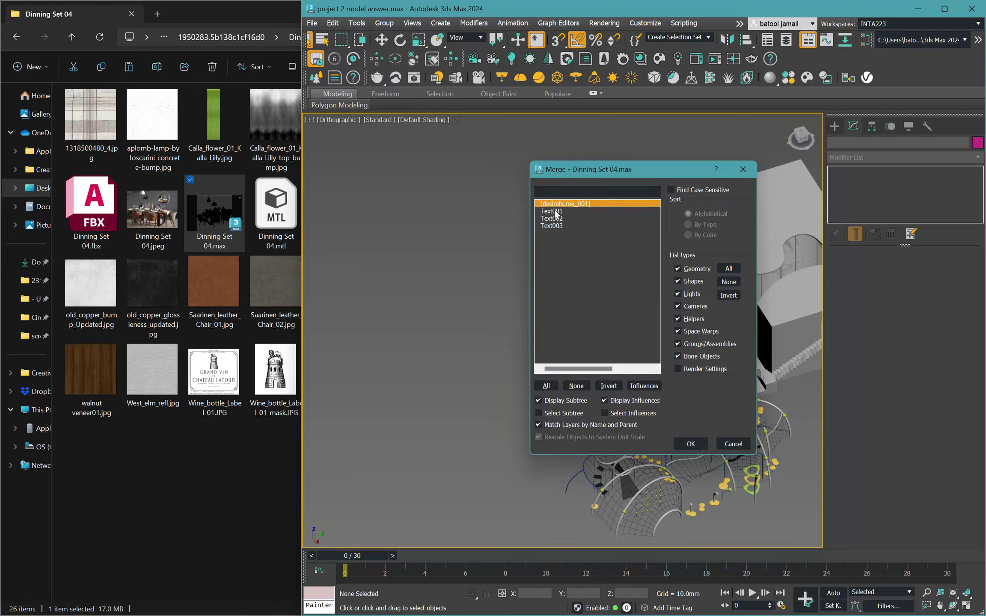
left_click(555, 212)
left_click(562, 218)
left_click(561, 225)
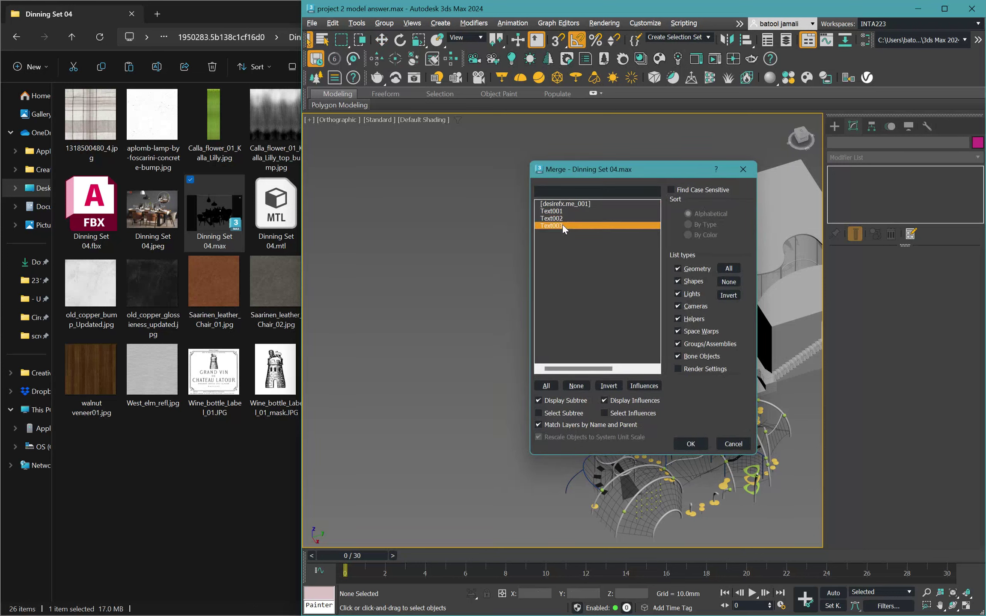
left_click(575, 204)
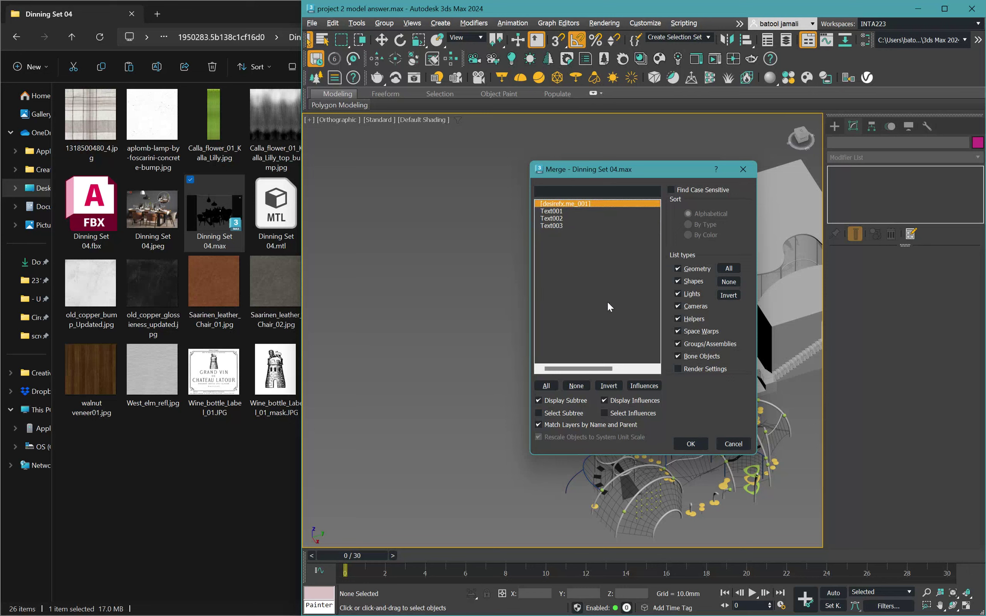
left_click(546, 385)
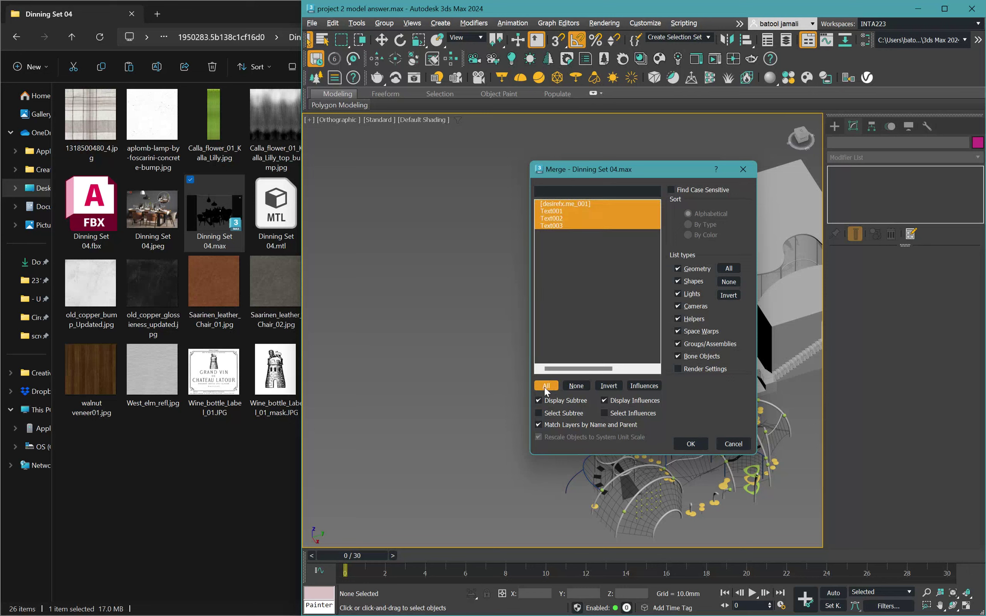
left_click(580, 250)
left_click(578, 204)
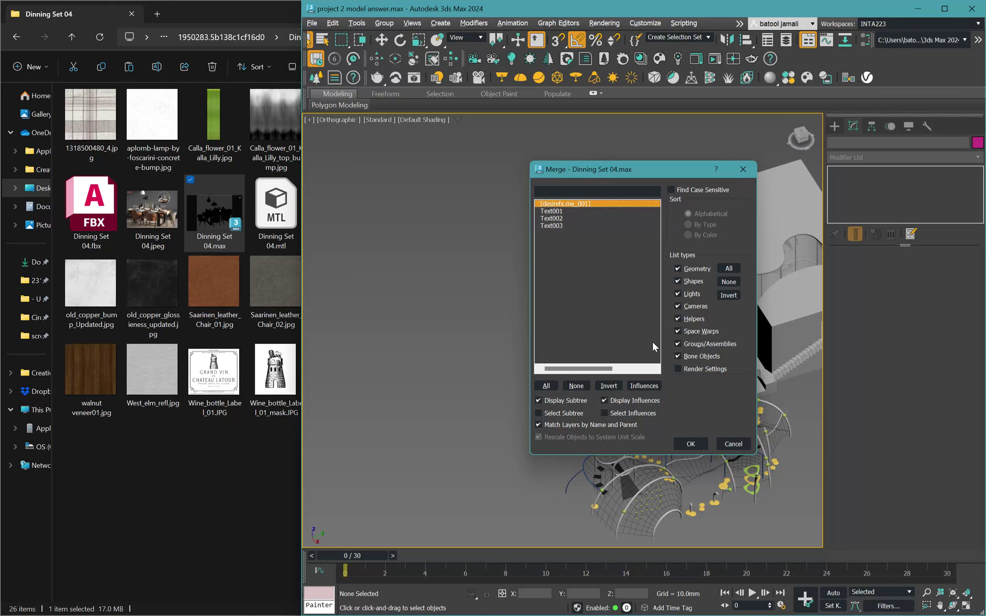
left_click(689, 444)
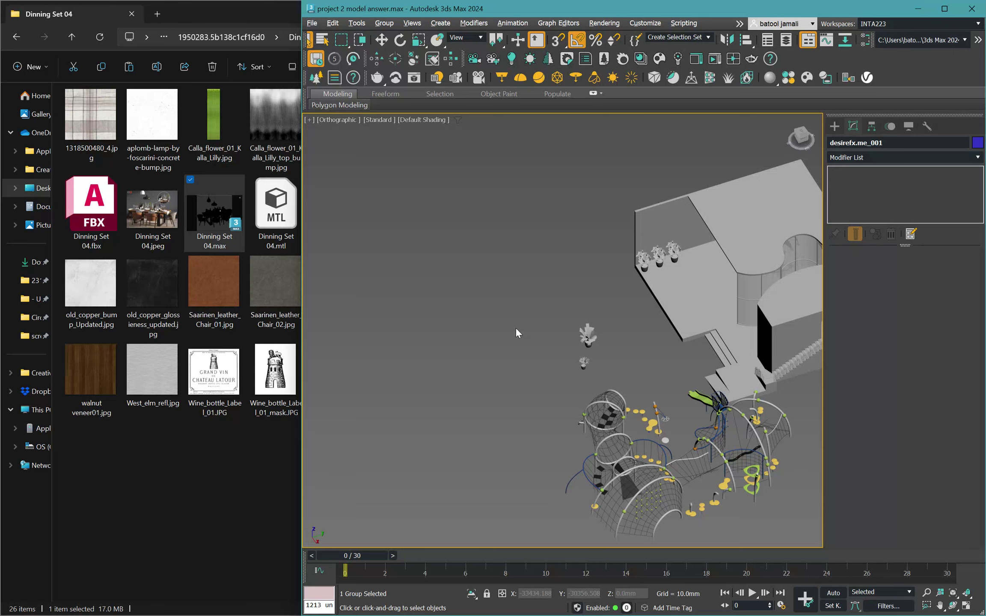
Find the merged dining set in the scene and move it about 4 m in the negative X direction.
left_click(463, 343)
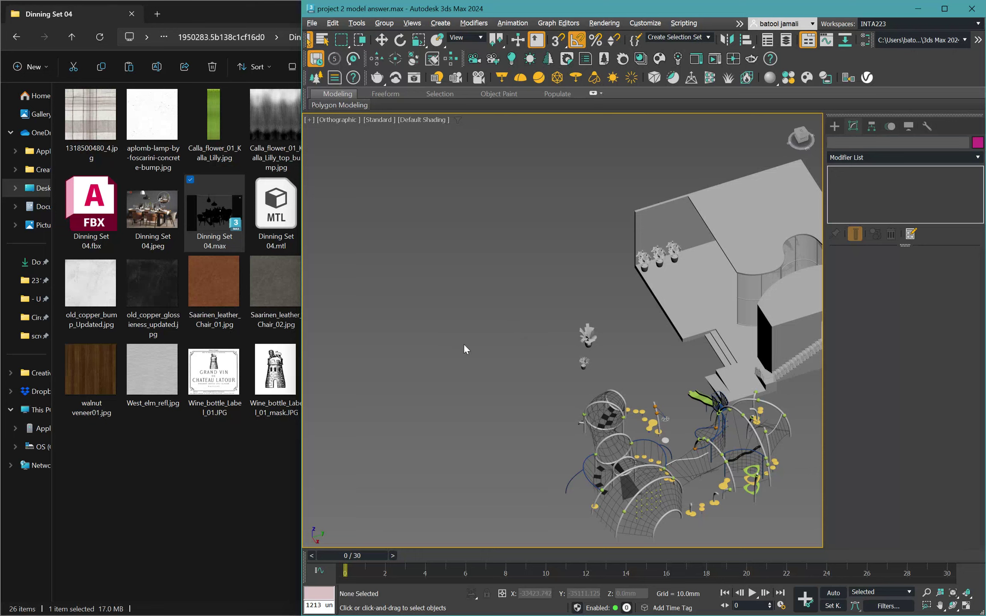
scroll(507, 327, "down", 5)
scroll(641, 378, "up", 10)
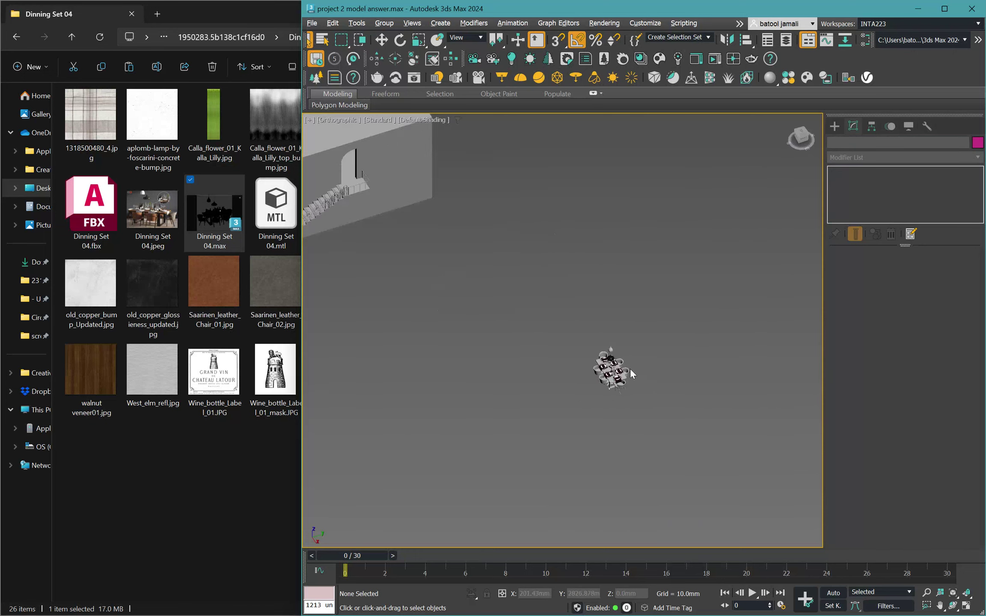
left_click(570, 347)
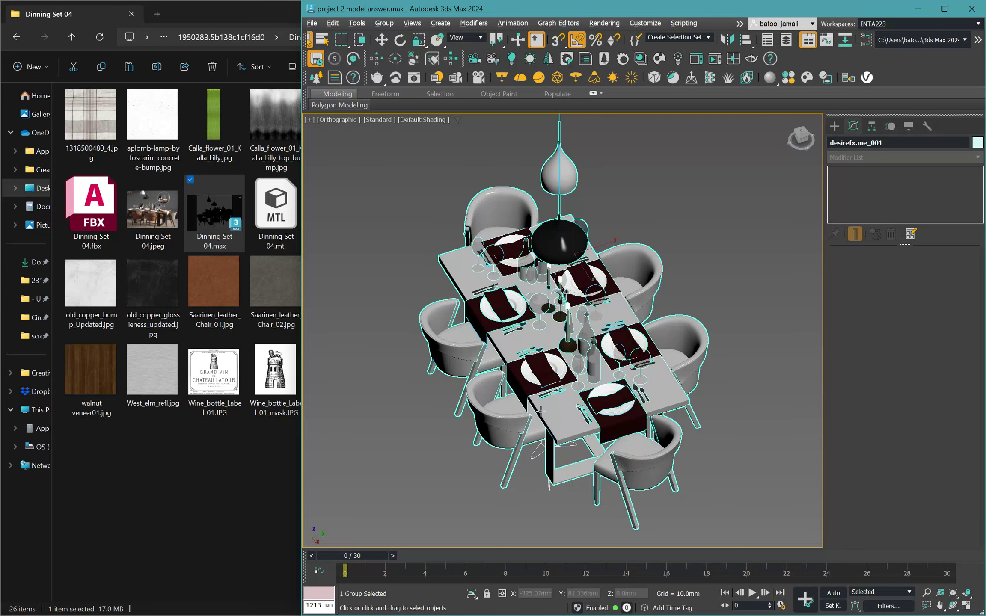
middle_click_drag(541, 411, 665, 341, "alt")
key("w")
scroll(664, 341, "down", 3)
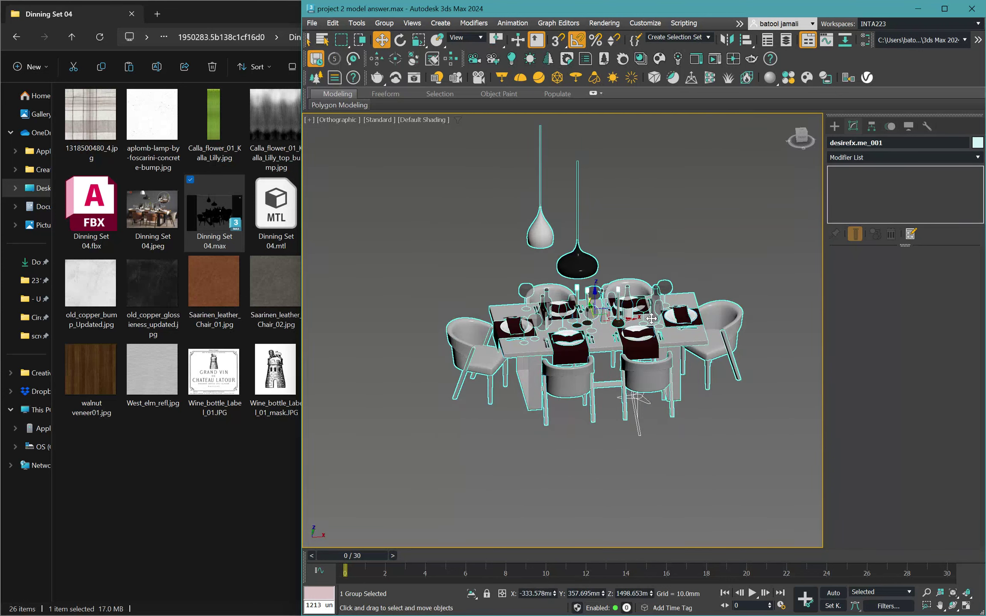
scroll(651, 318, "down", 3)
left_click_drag(642, 317, 455, 319)
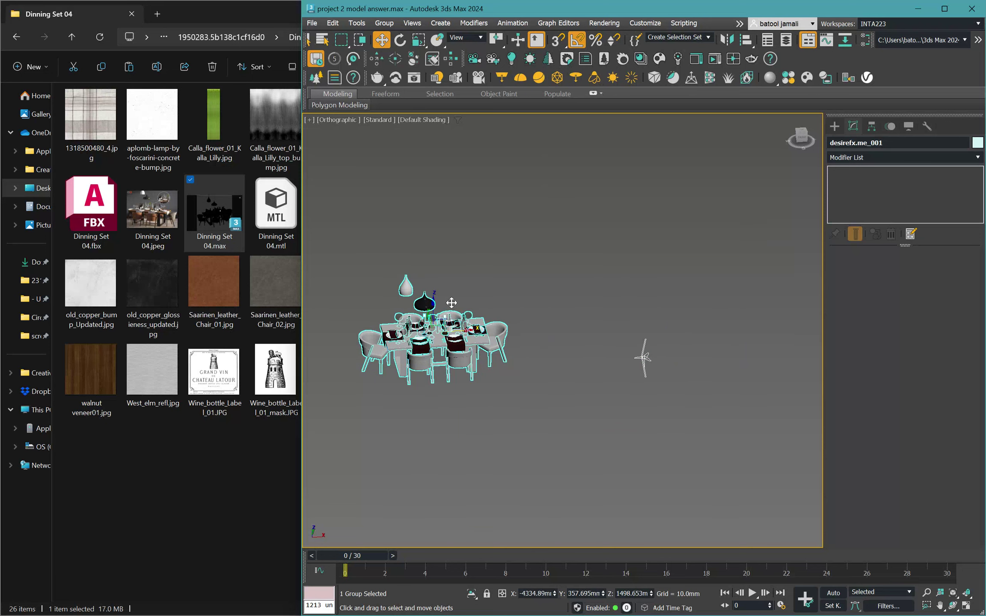
Check the dining set's scale from above with a temporary cylinder about 223 mm in radius over one chair seat.
scroll(588, 325, "down", 3)
middle_click_drag(389, 382, 580, 374)
scroll(752, 321, "up", 3)
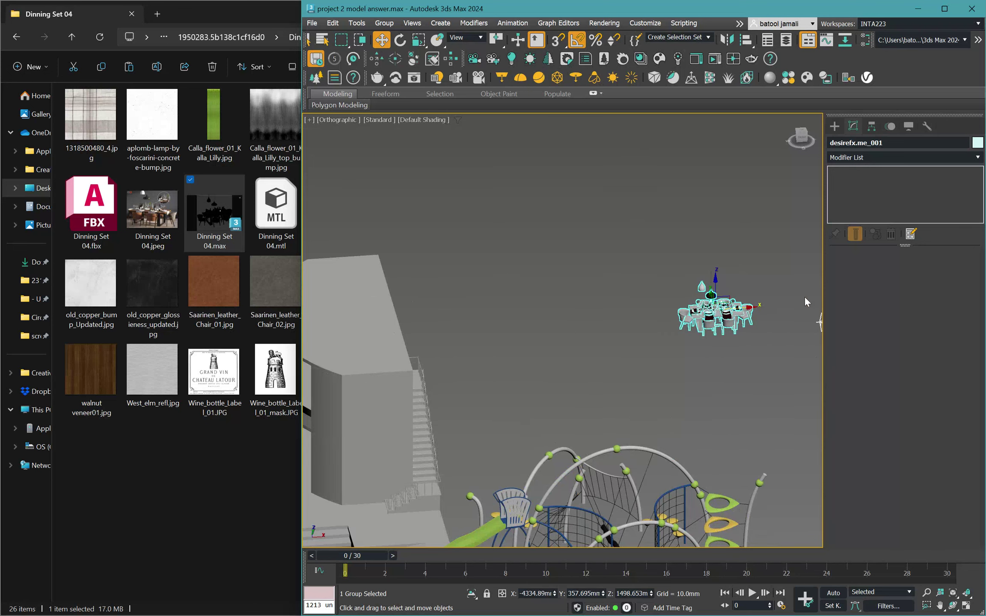
scroll(721, 287, "down", 3)
scroll(704, 303, "up", 3)
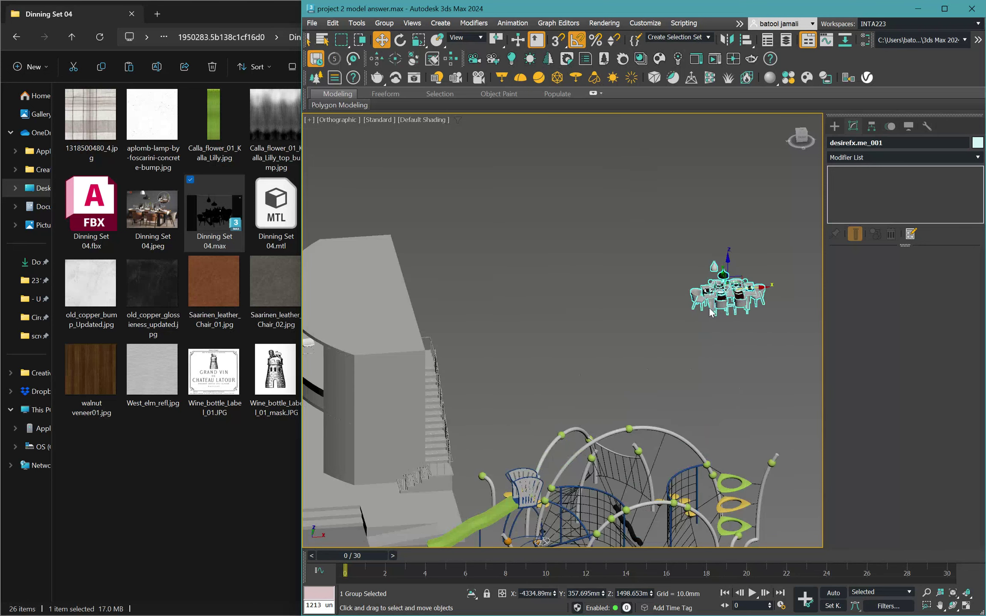
key("t")
key("z")
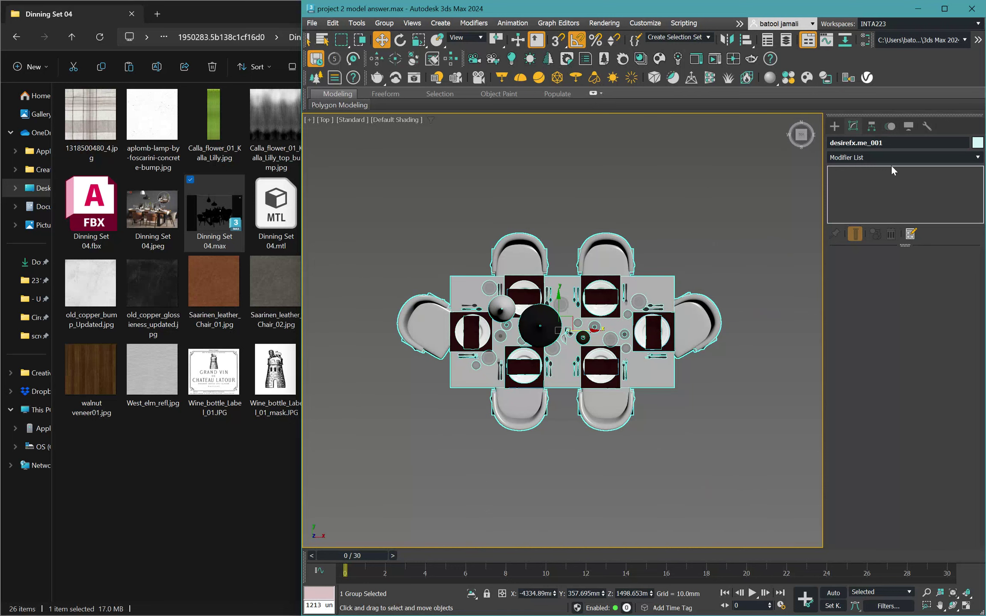
left_click(834, 129)
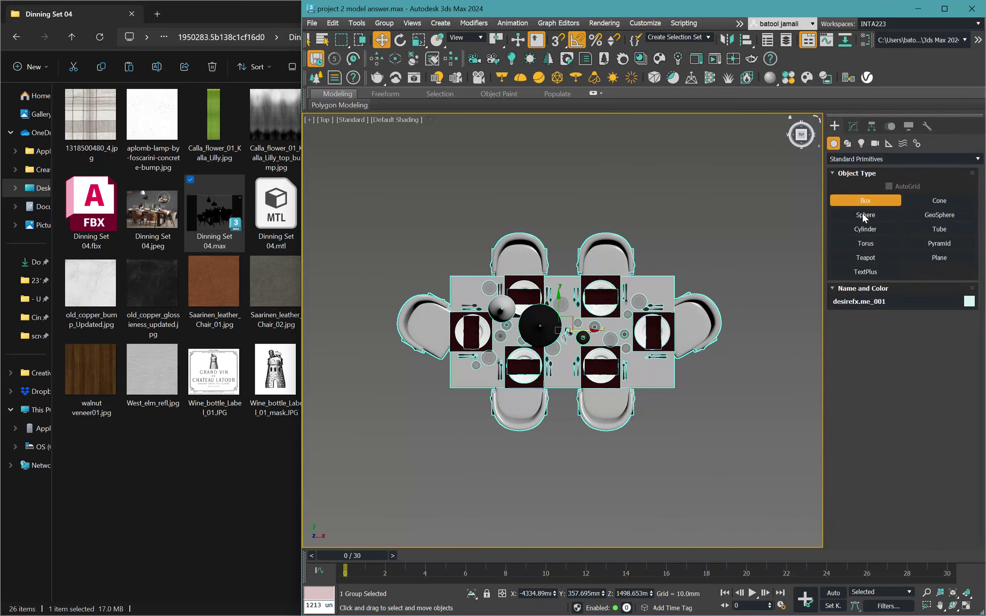
left_click(864, 229)
scroll(688, 326, "up", 2)
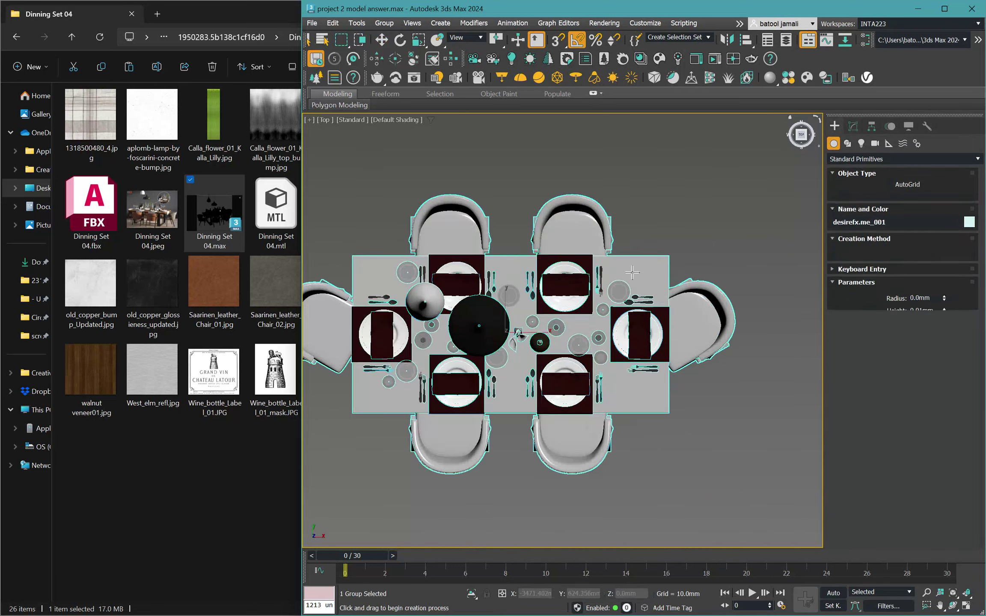
left_click_drag(574, 243, 573, 209)
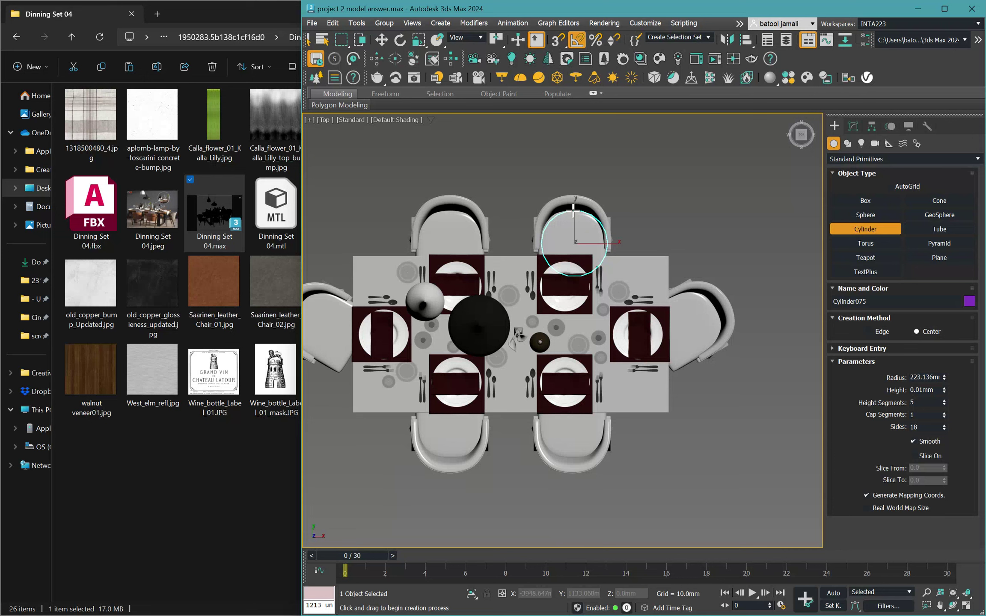
right_click(573, 210)
key("w")
Align the dining set to the curved upper room's slab Line045 in X and Y, center to center.
scroll(740, 220, "down", 7)
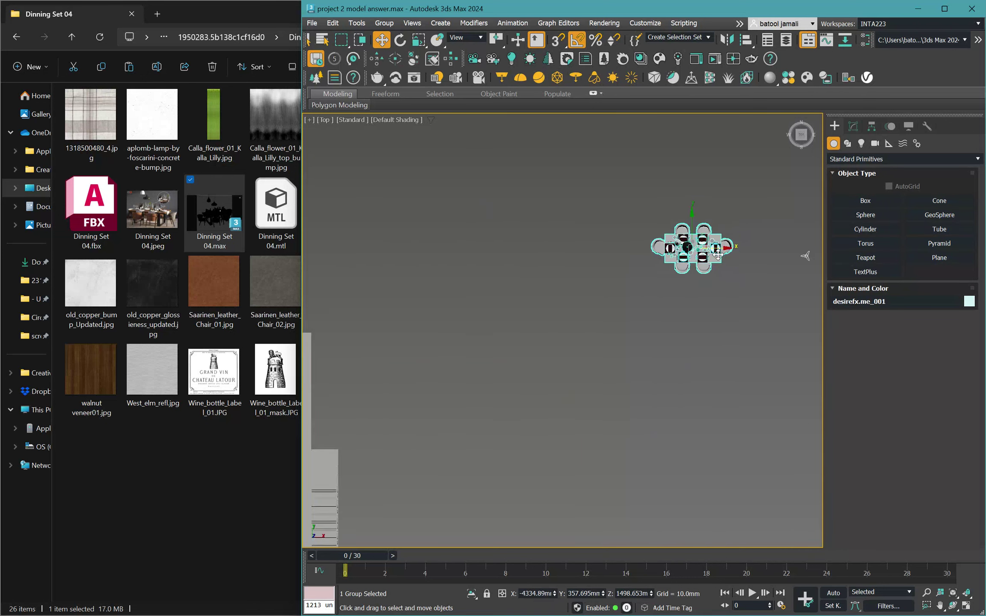
scroll(718, 255, "down", 4)
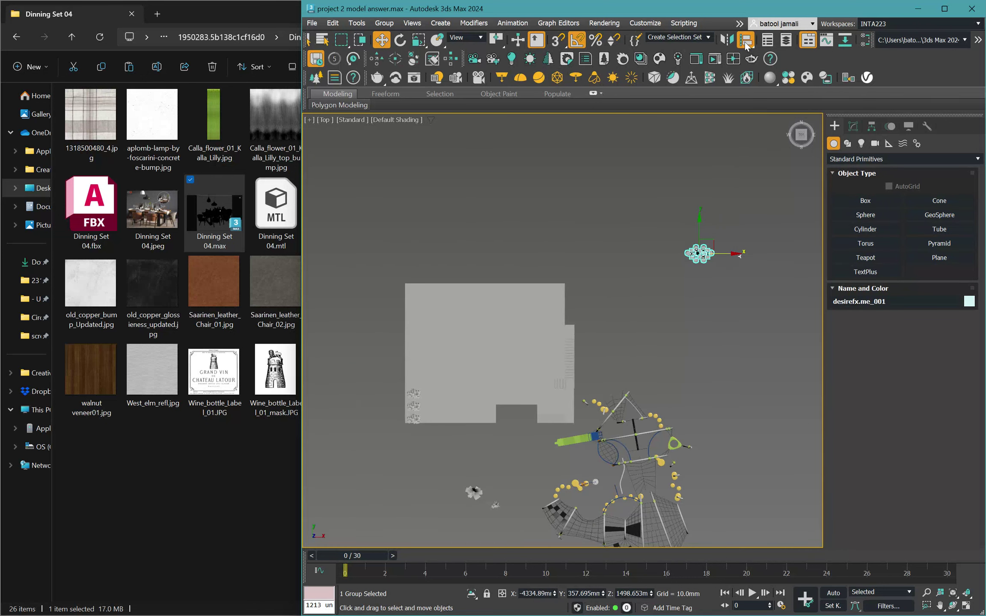
left_click(745, 42)
middle_click_drag(653, 345, 637, 325, "alt")
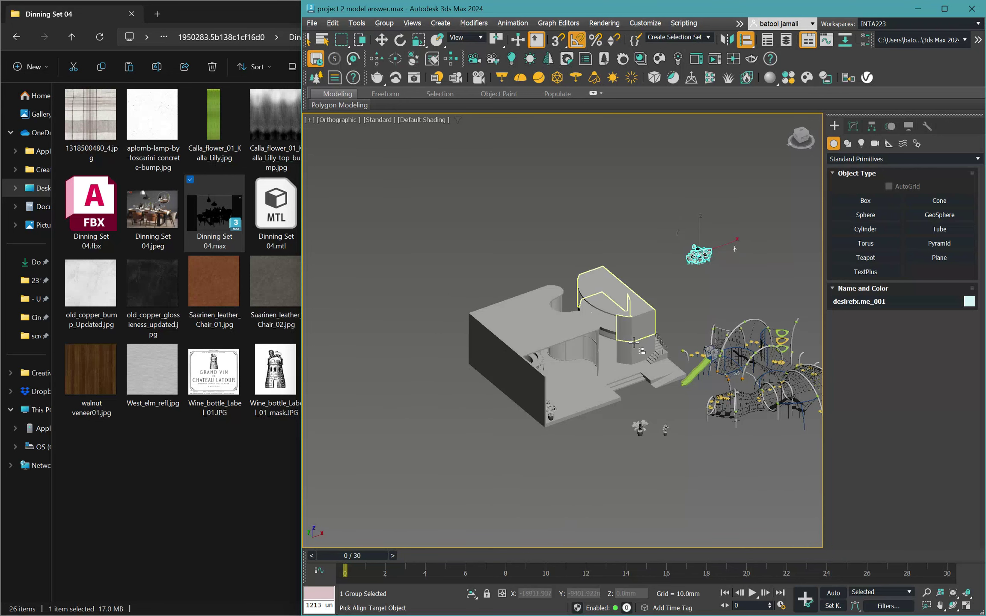
scroll(633, 334, "up", 6)
left_click(629, 335)
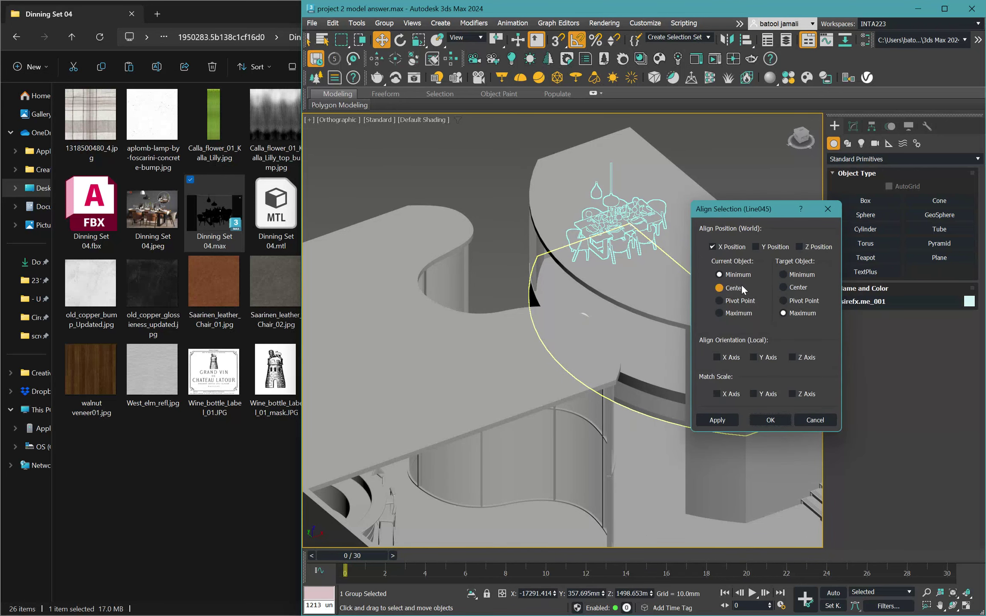
left_click(755, 247)
left_click(732, 288)
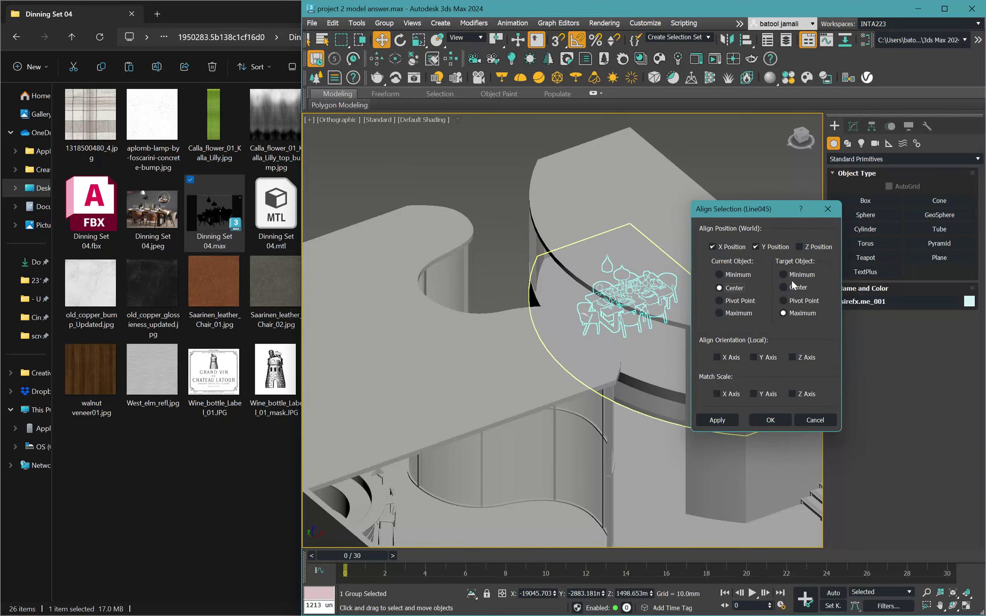
left_click(796, 286)
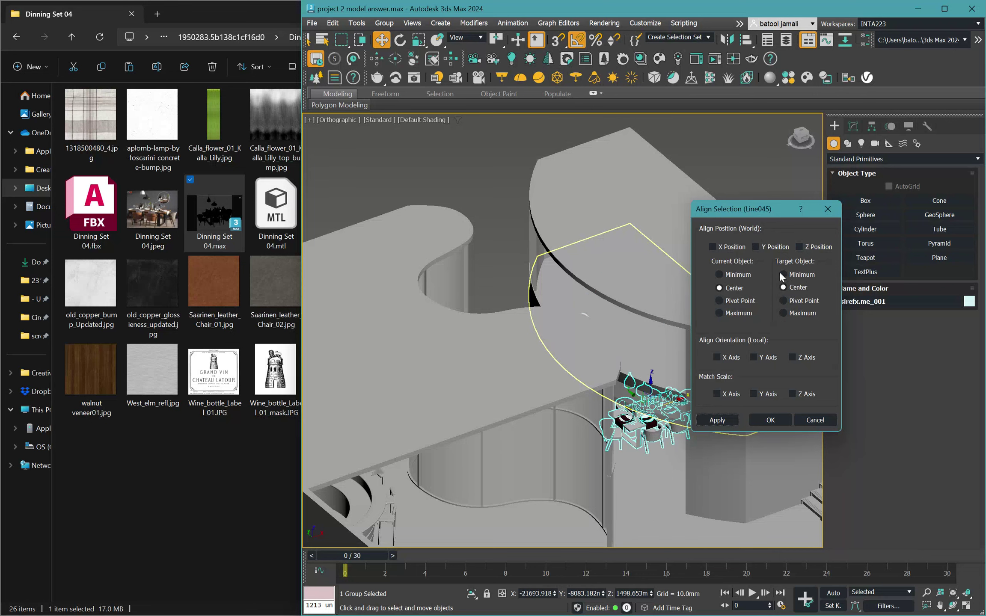
Align the dining set in Z, its minimum to the maximum of slab Line045.
left_click(738, 275)
left_click(801, 313)
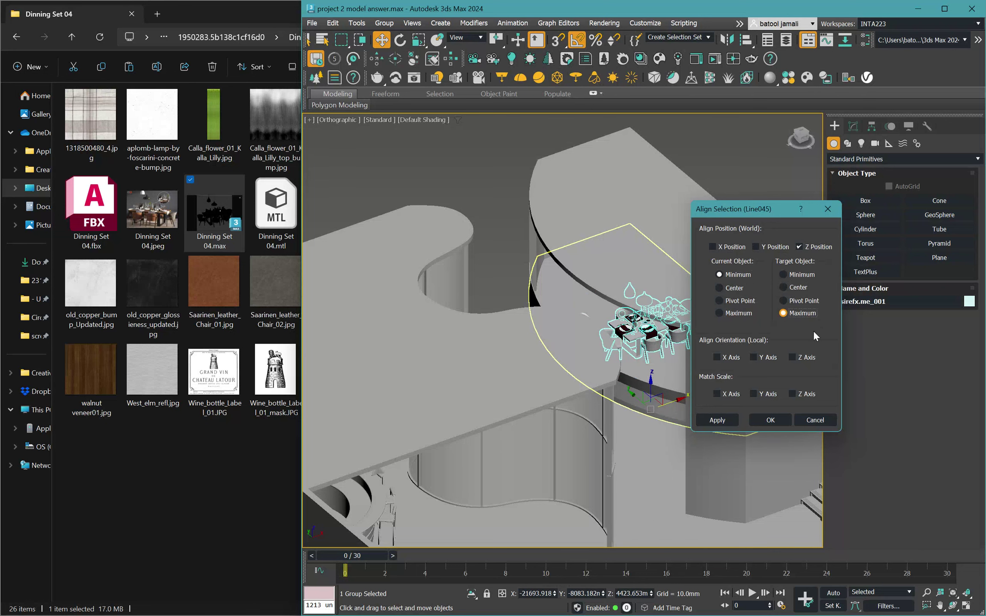
left_click(787, 418)
Hide the roof slab above the curved upper room.
scroll(646, 357, "up", 5)
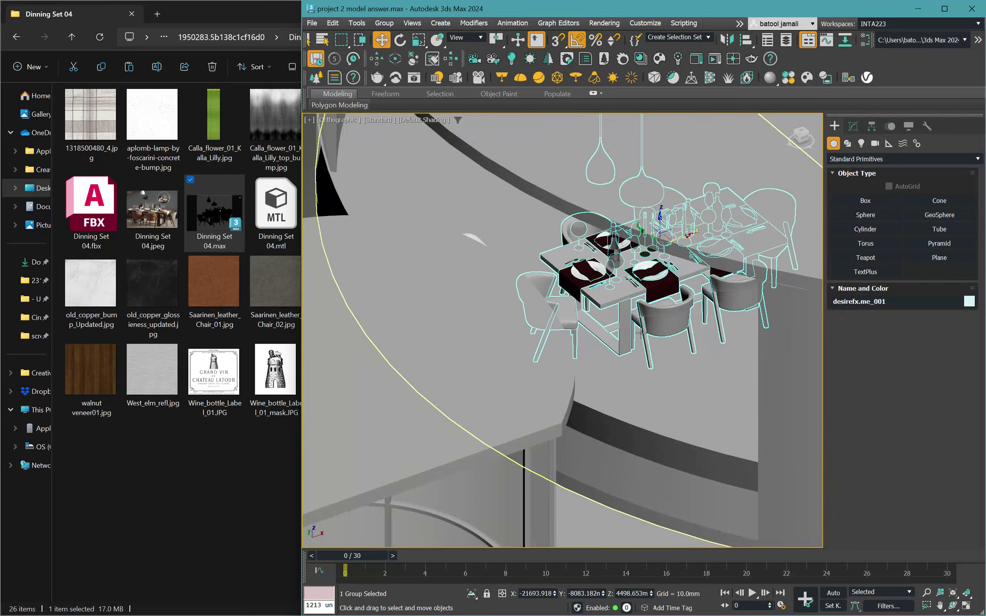
scroll(607, 299, "up", 8)
left_click(582, 259)
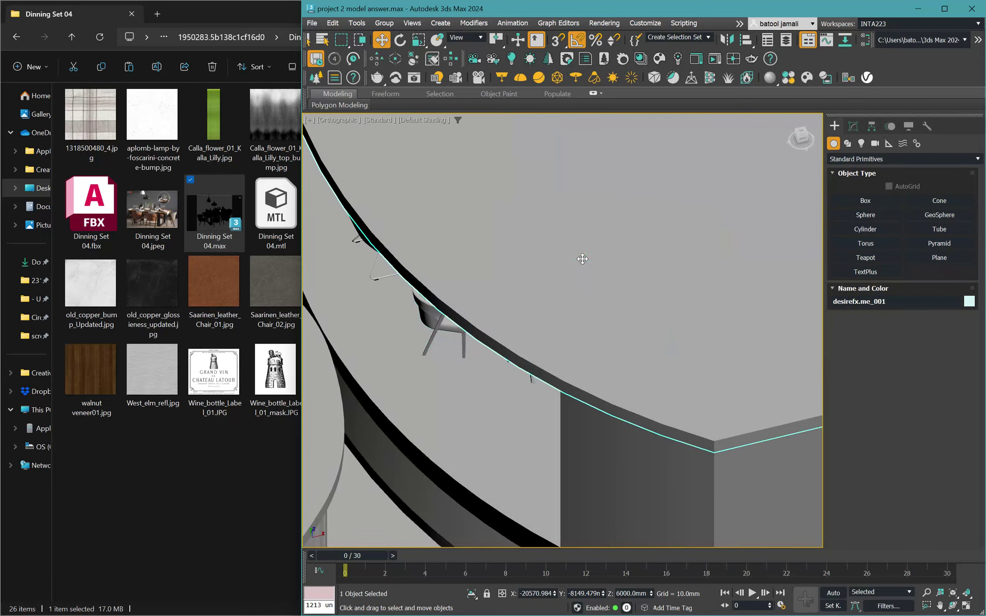
right_click(583, 259)
left_click(611, 215)
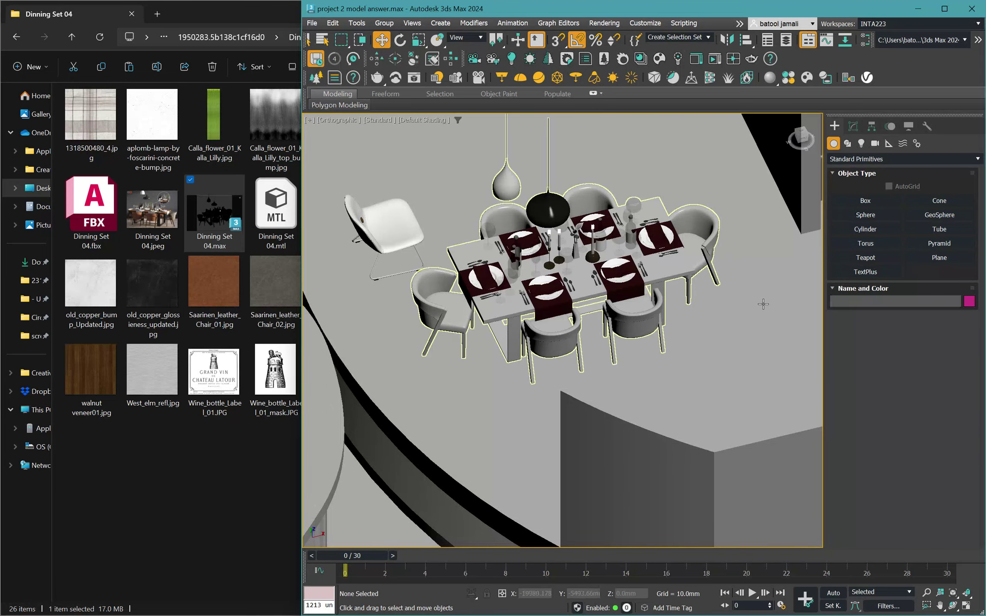
Rotate the dining set by -90 degrees about the Z axis in the curved upper room.
scroll(762, 303, "down", 10)
scroll(659, 313, "up", 3)
scroll(638, 324, "down", 2)
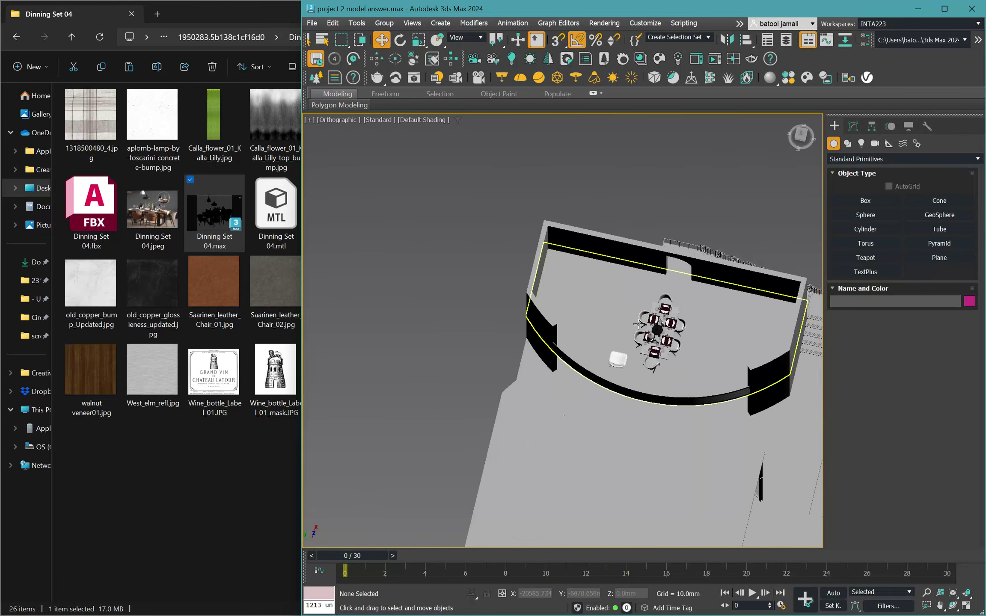
scroll(638, 324, "up", 3)
left_click(686, 326)
key("e")
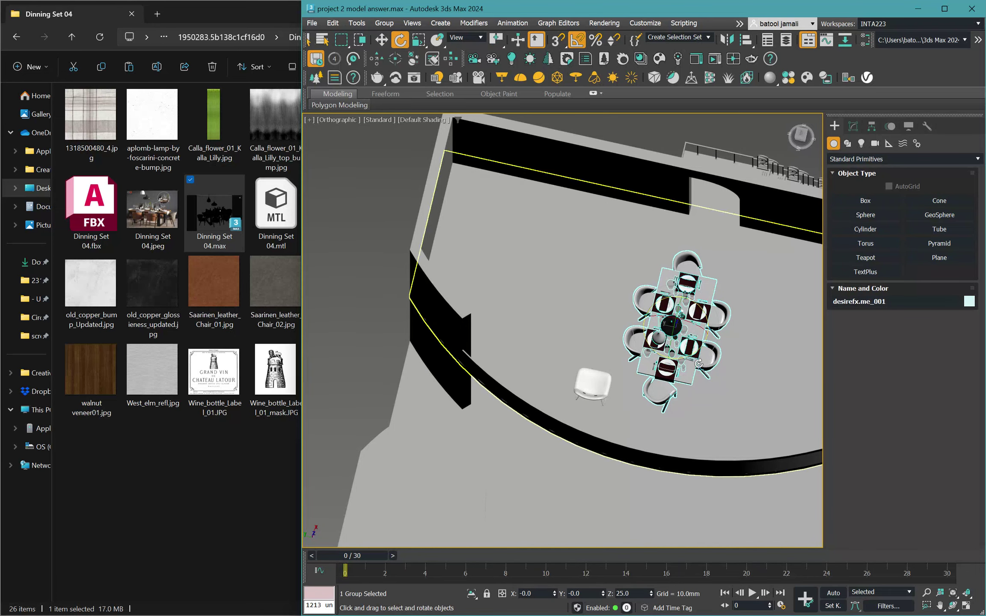
left_click_drag(699, 349, 645, 344)
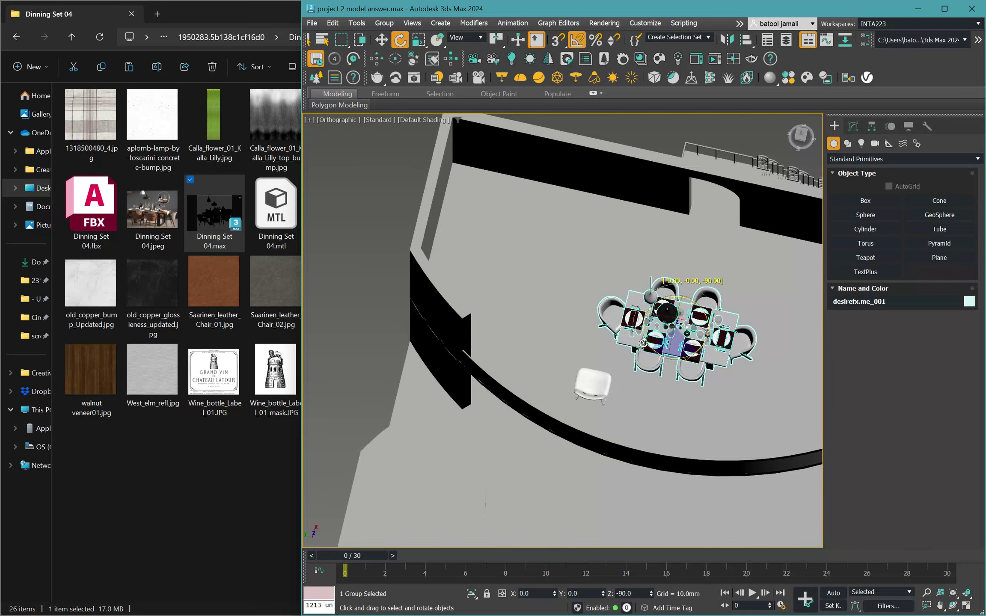
Open the dining set group so its individual parts can be edited.
key("w")
middle_click_drag(688, 336, 575, 302)
scroll(609, 316, "up", 5)
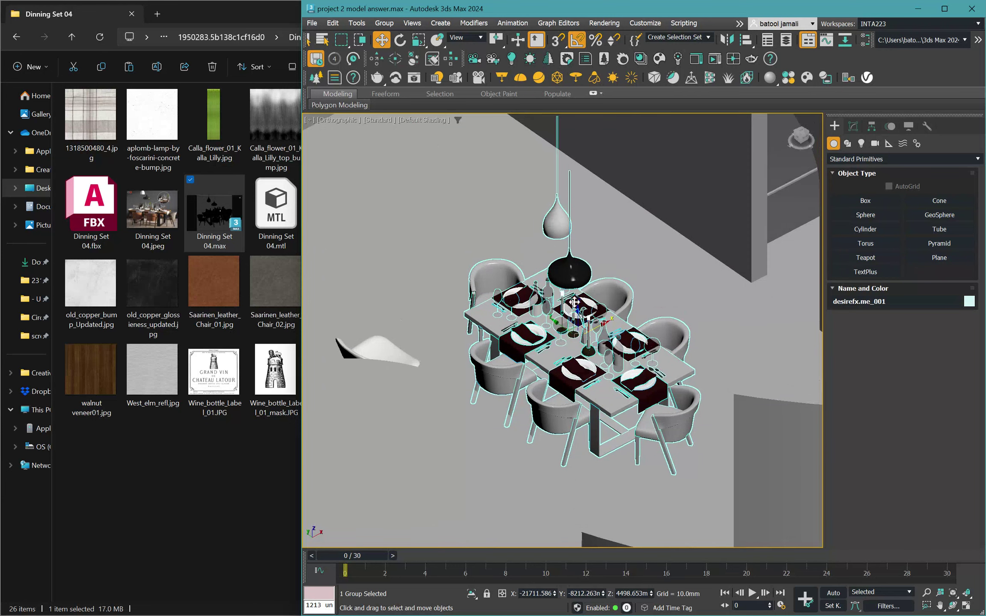
left_click(384, 24)
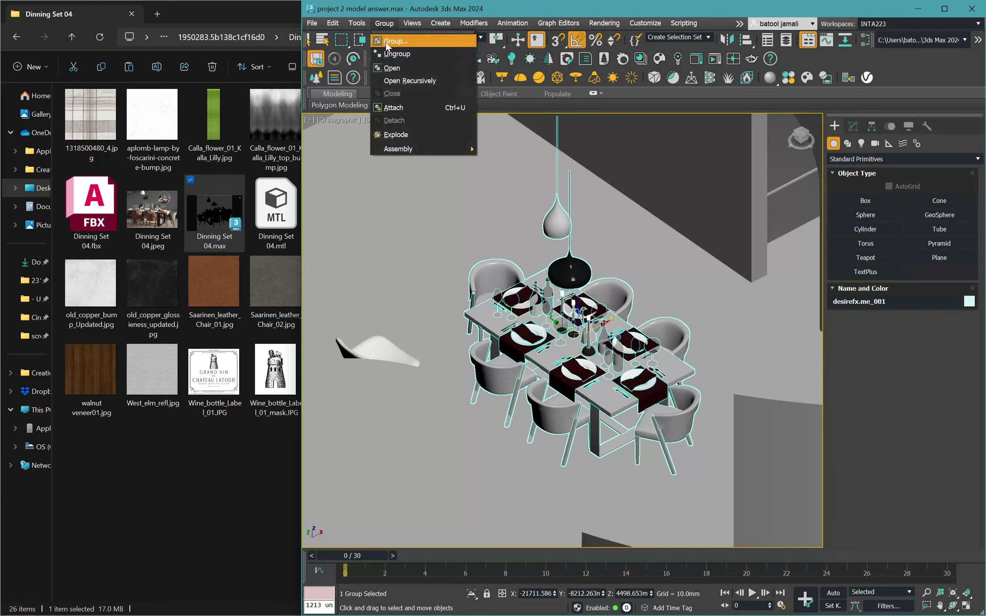
left_click(392, 71)
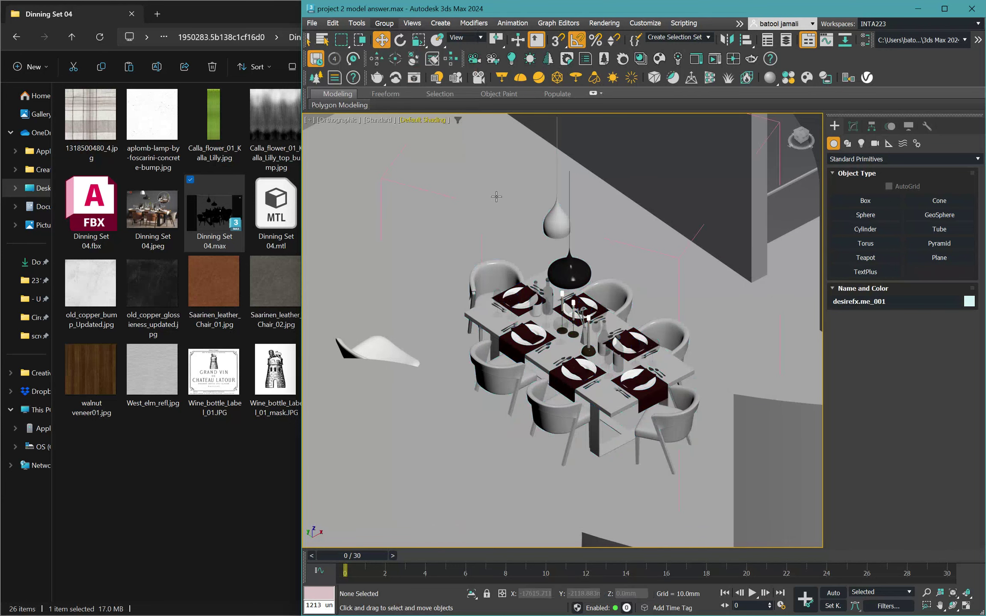
Delete the white and the black pendant lamps hanging above the dining table.
left_click(549, 214)
left_click(589, 233)
left_click(556, 218)
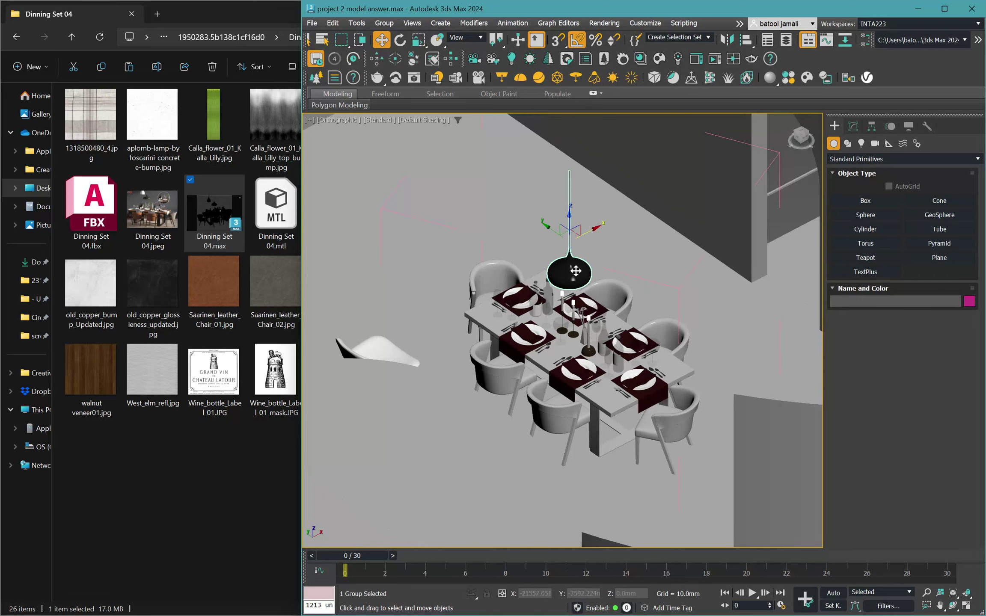
left_click(589, 234)
scroll(592, 338, "up", 5)
scroll(592, 338, "up", 2)
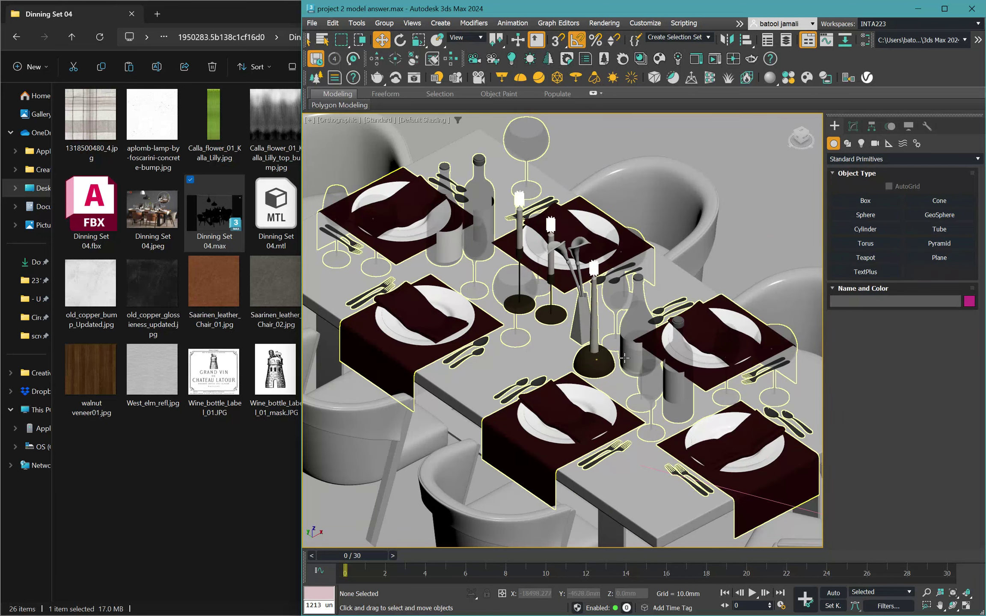
Open the tableware group and delete the chairs and place settings at both ends of the dining table.
left_click(665, 364)
scroll(653, 353, "down", 5)
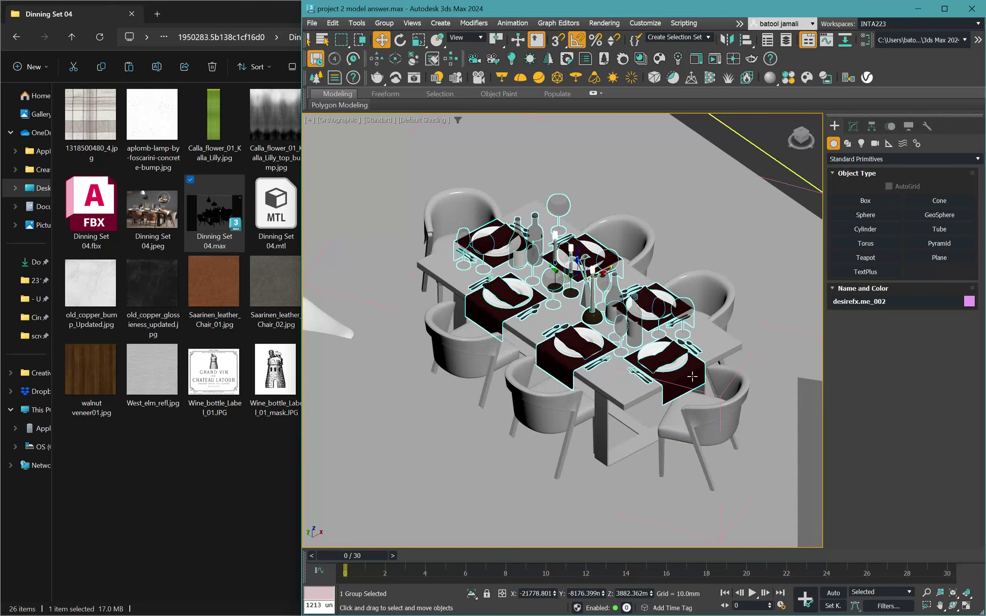
left_click(384, 23)
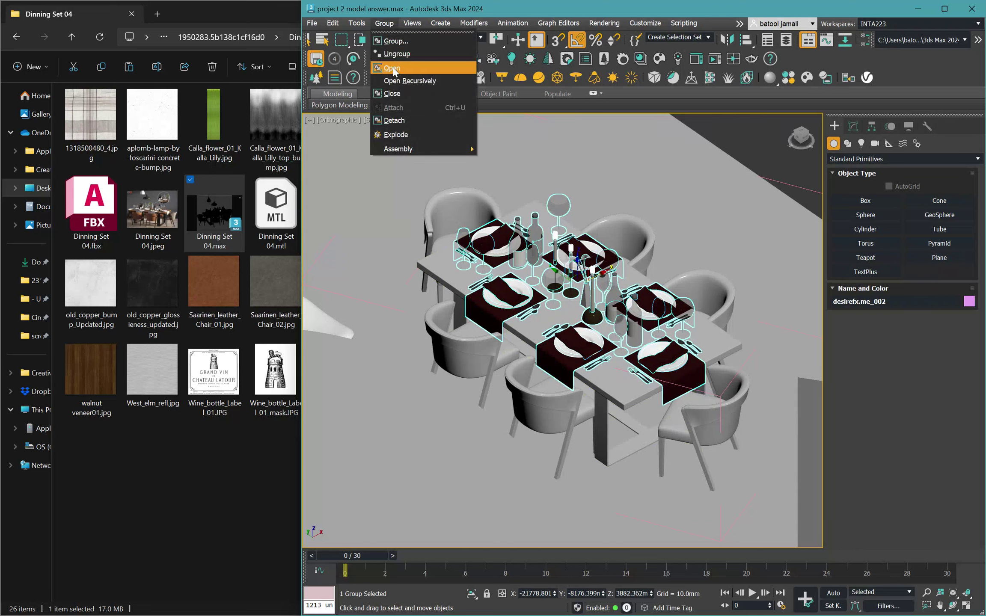
left_click(396, 65)
left_click_drag(698, 433, 483, 231)
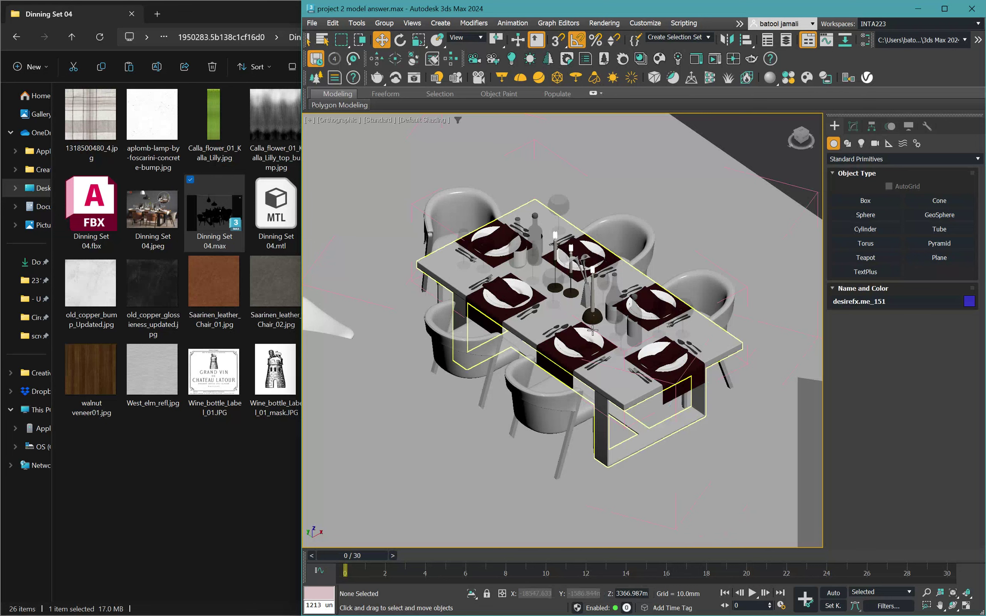
key("Delete")
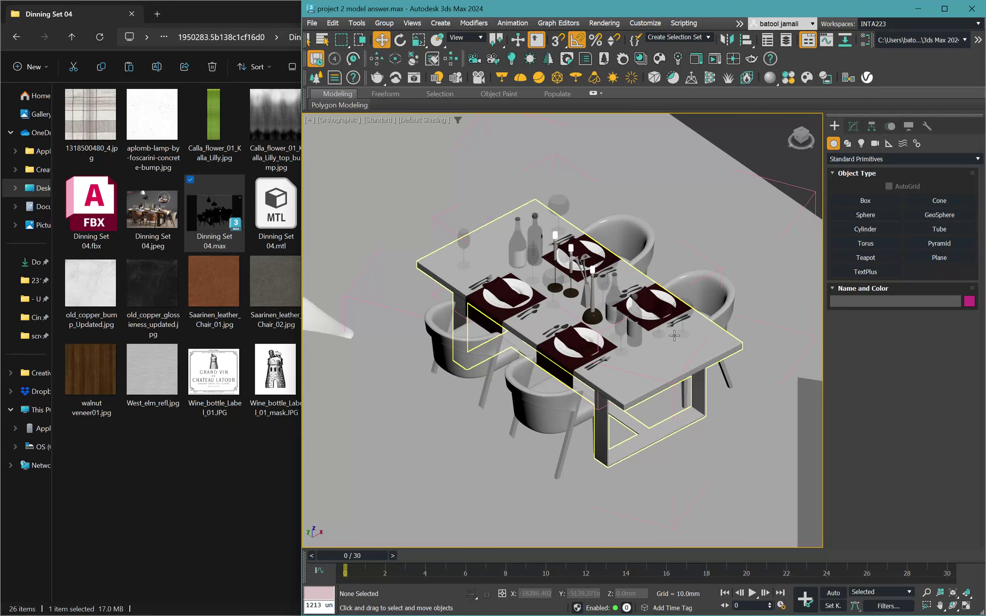
Show edged faces and delete the leftover wine glasses at the two ends of the dining table.
key("F4")
left_click(682, 311)
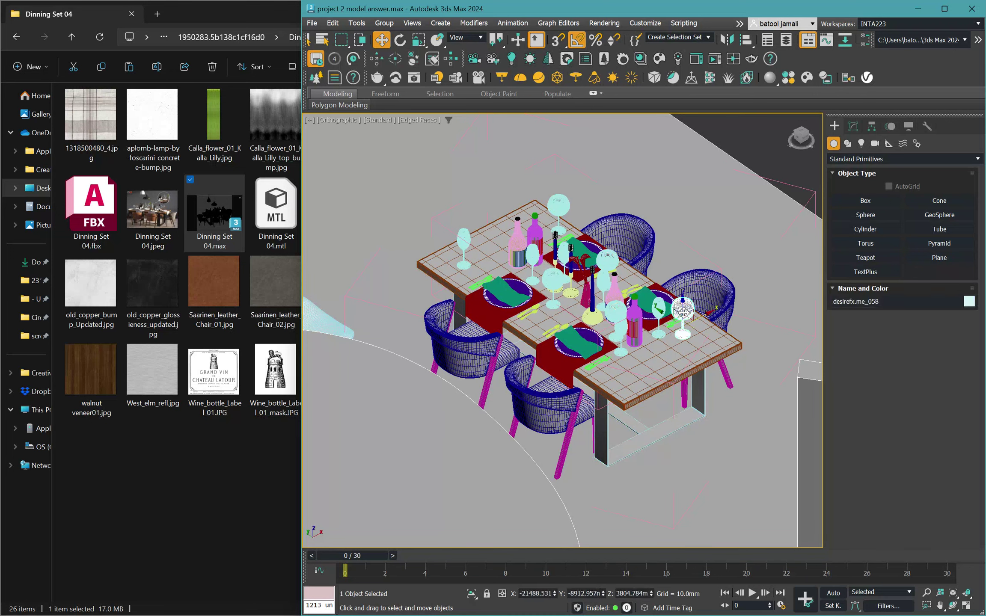
key("Delete")
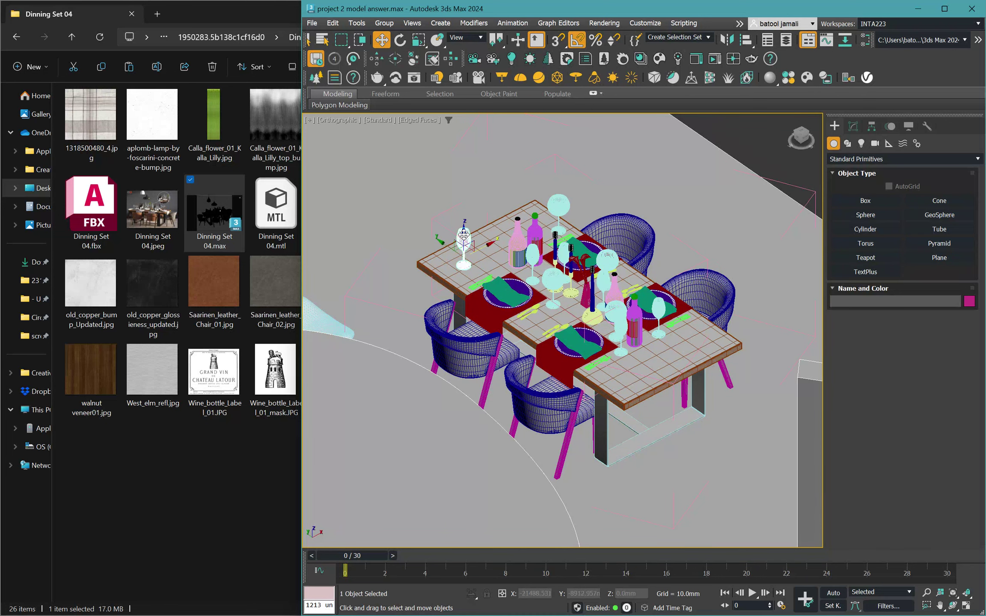
Close the opened dining set group and return the scene to shaded display without edges.
left_click(487, 247)
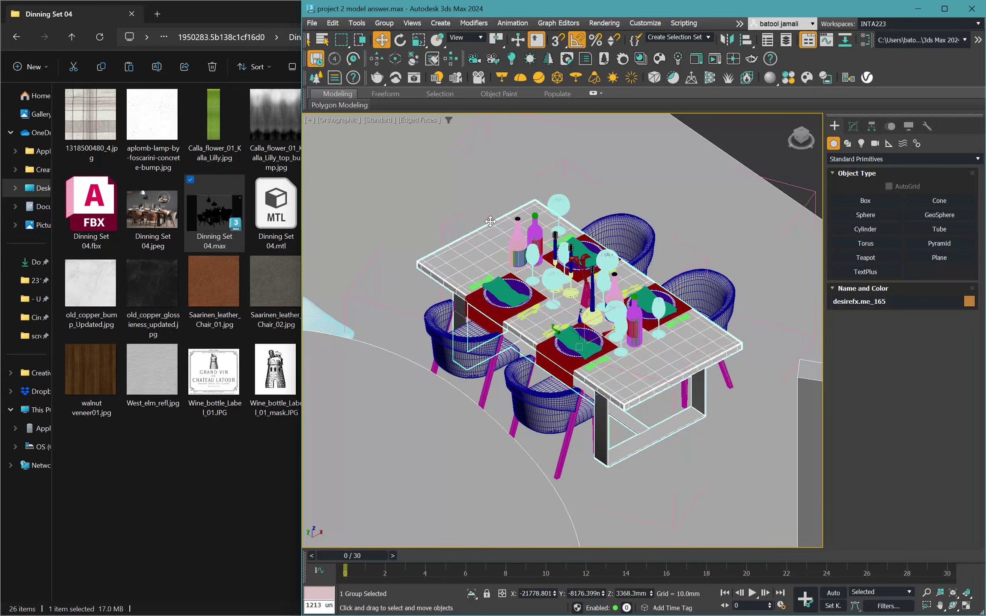
left_click(384, 23)
left_click(395, 96)
left_click(382, 22)
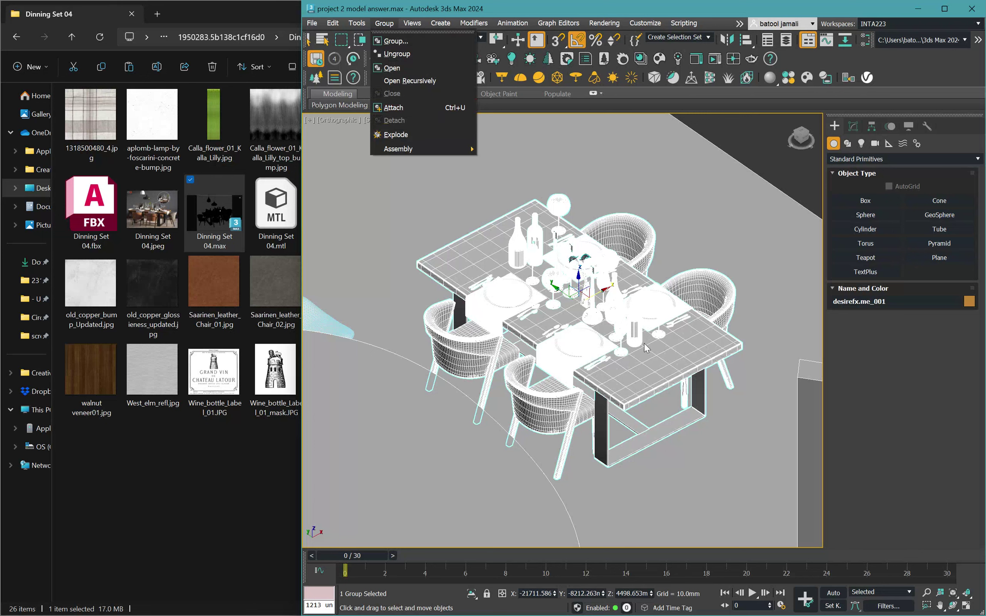
left_click(648, 357)
key("F3")
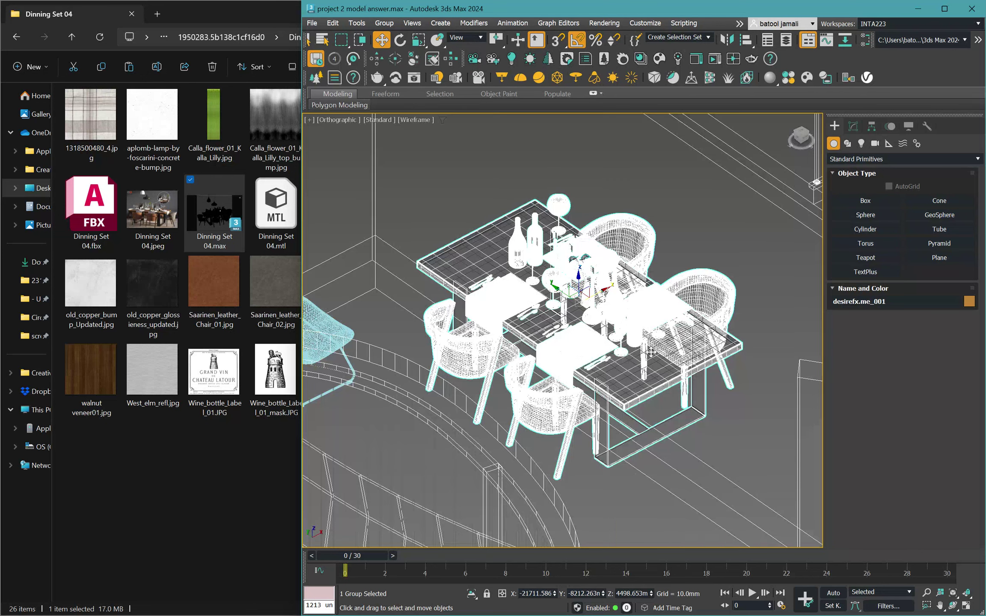
scroll(655, 354, "down", 6)
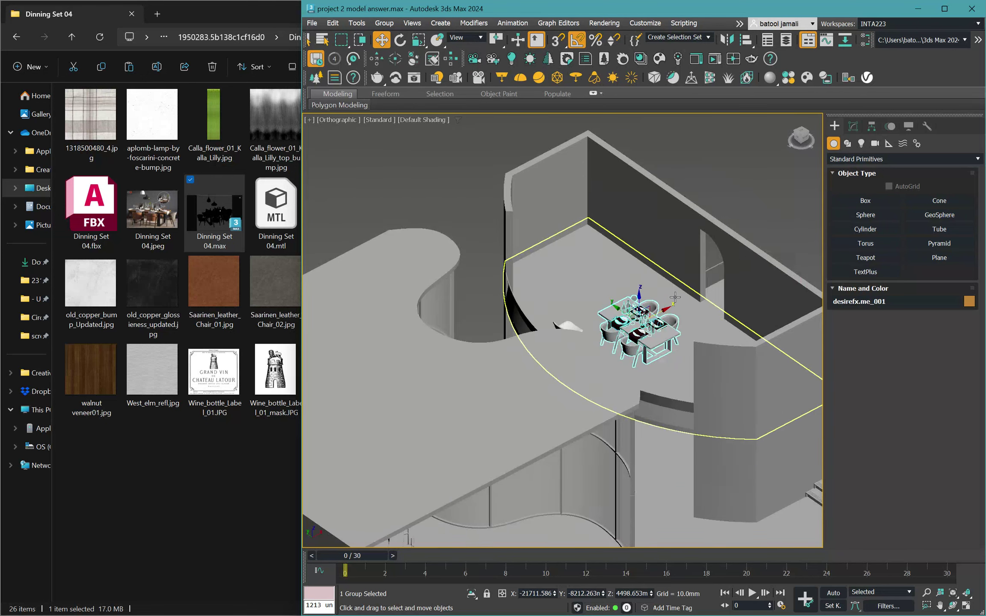
scroll(646, 273, "down", 3)
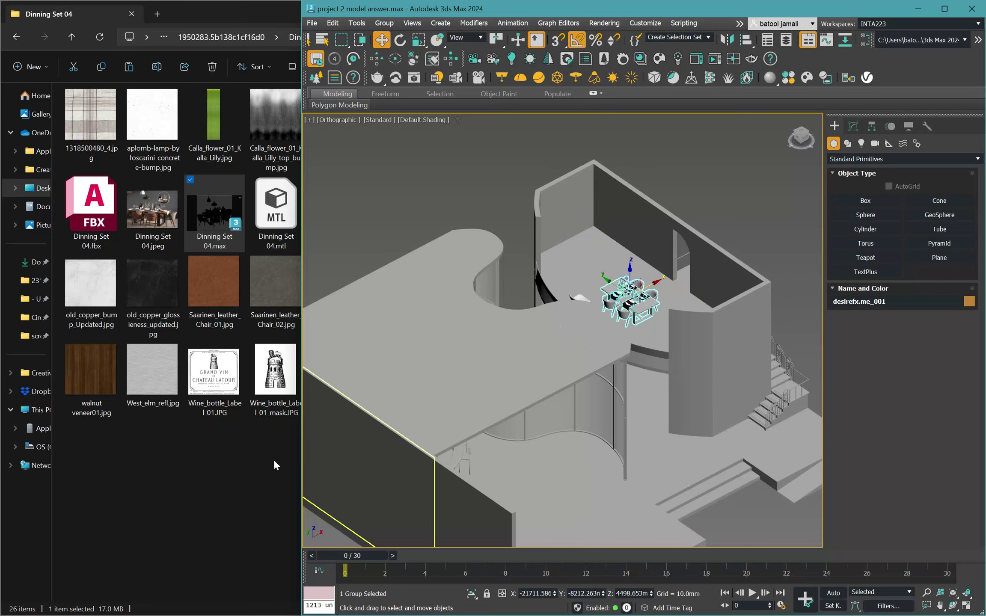
Switch to File Explorer and import luci+imnterne+no+idx.skp from the blocks folder into the 3ds Max scene.
left_click(208, 454)
key("BackSpace")
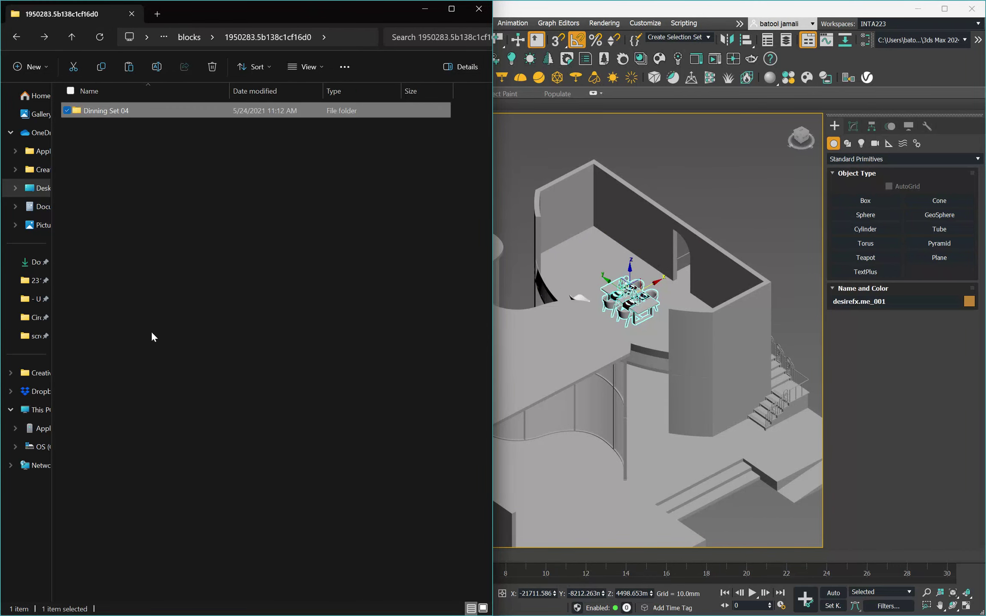
key("BackSpace")
left_click(247, 213)
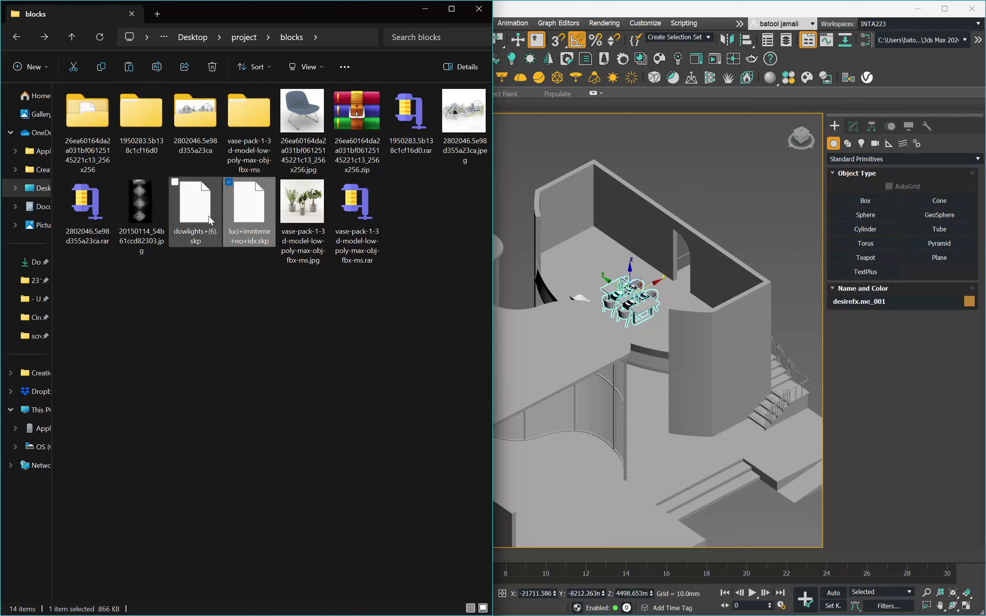
left_click_drag(250, 211, 752, 520)
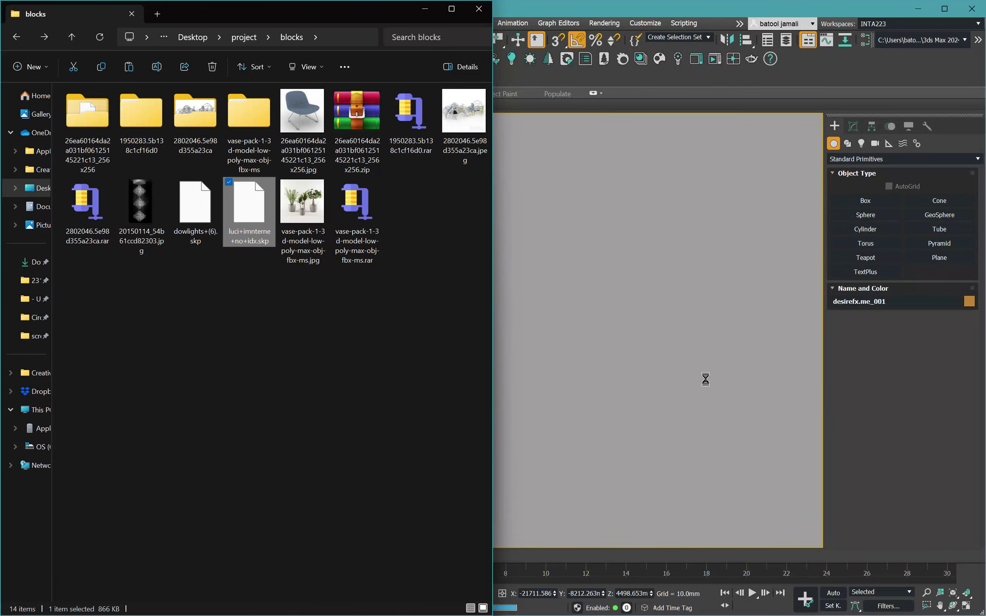
scroll(695, 344, "down", 8)
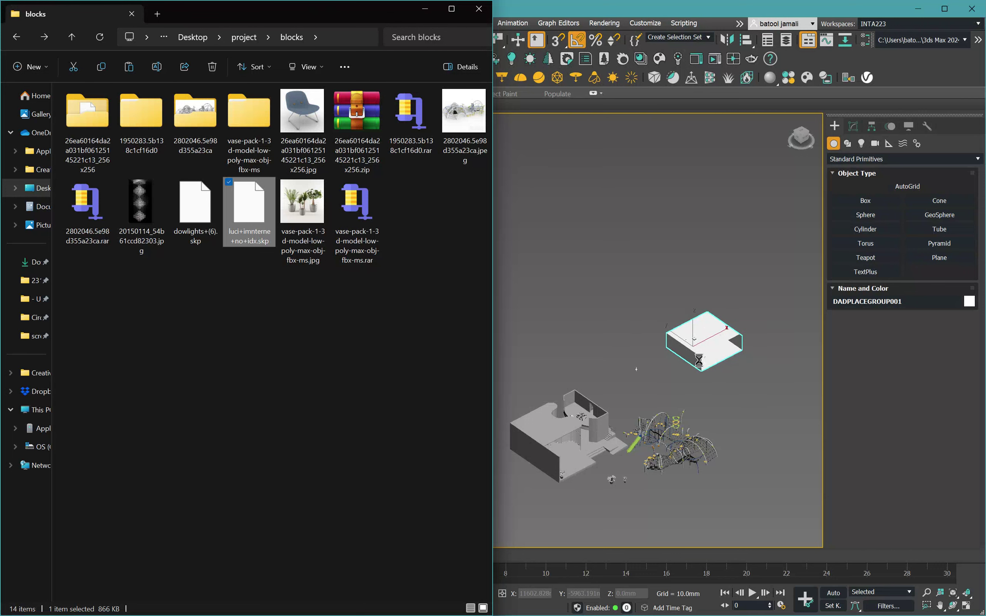
left_click(698, 360)
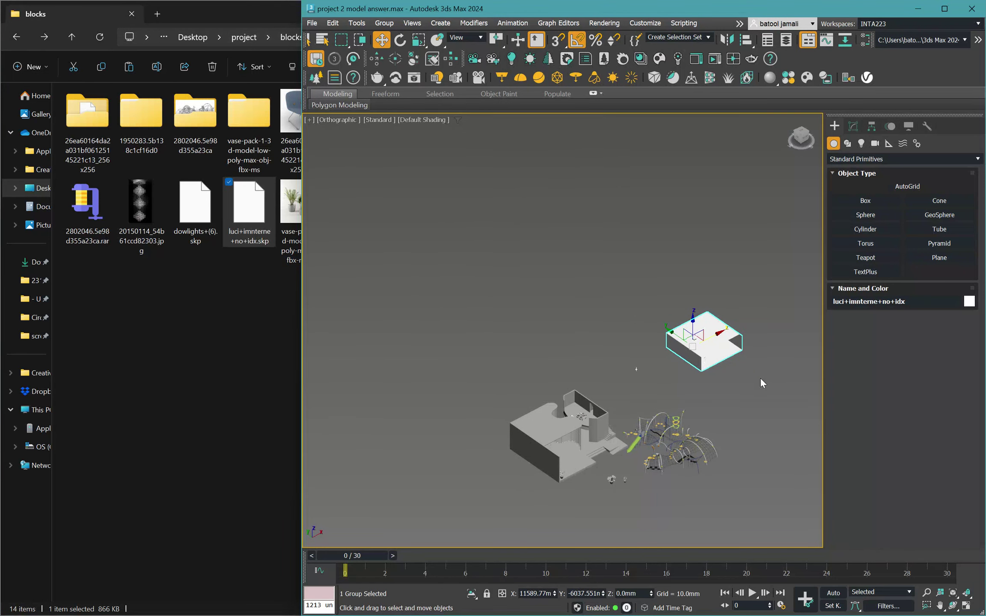
Examine the lamps inside the imported lighting model with edged faces shown.
key("z")
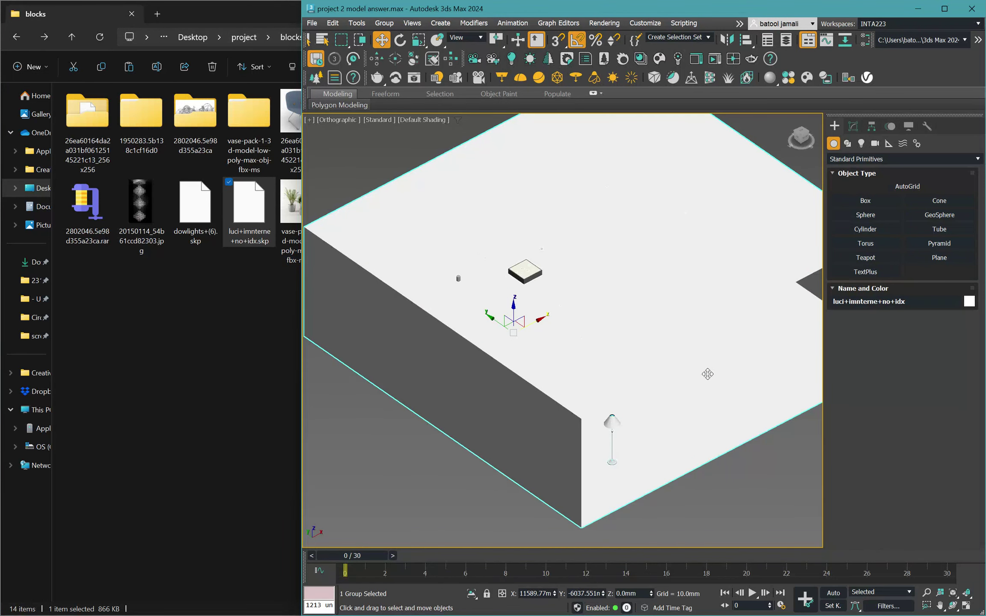
key("ctrl+alt+z")
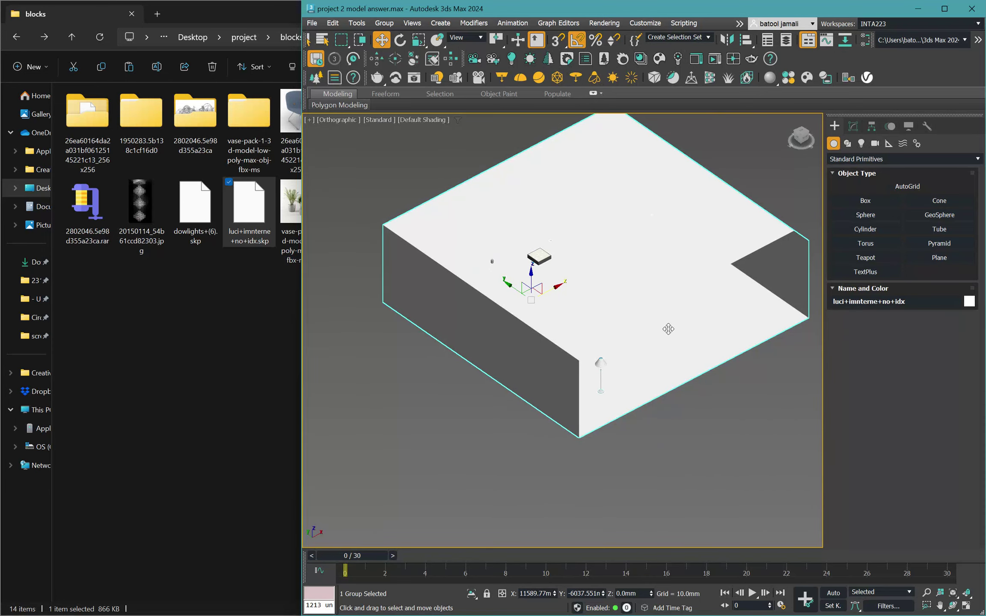
middle_click_drag(628, 324, 543, 297, "alt")
key("F4")
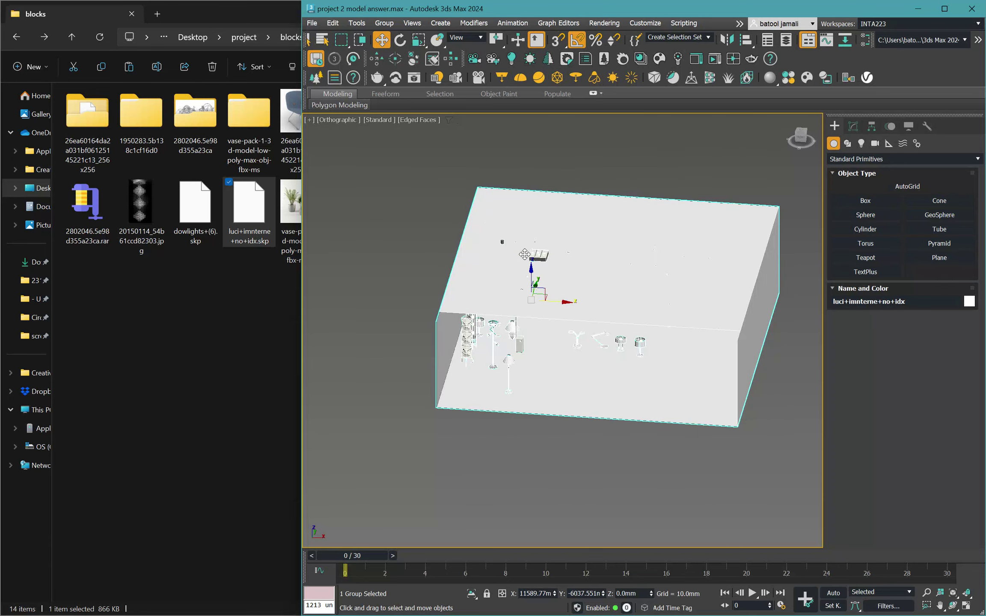
scroll(538, 265, "up", 6)
scroll(561, 293, "down", 5)
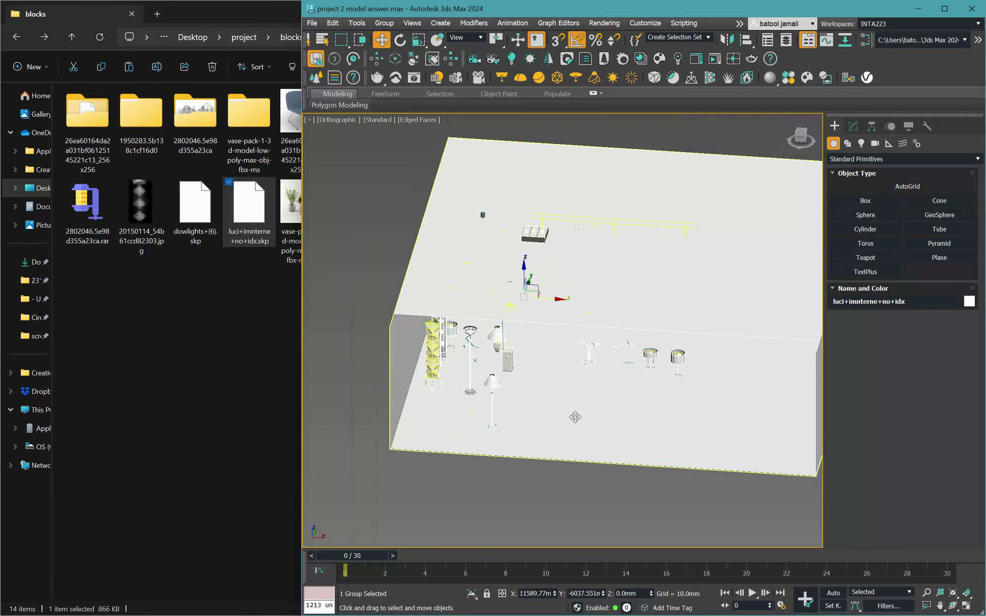
scroll(554, 407, "up", 2)
scroll(466, 364, "up", 3)
scroll(537, 250, "up", 4)
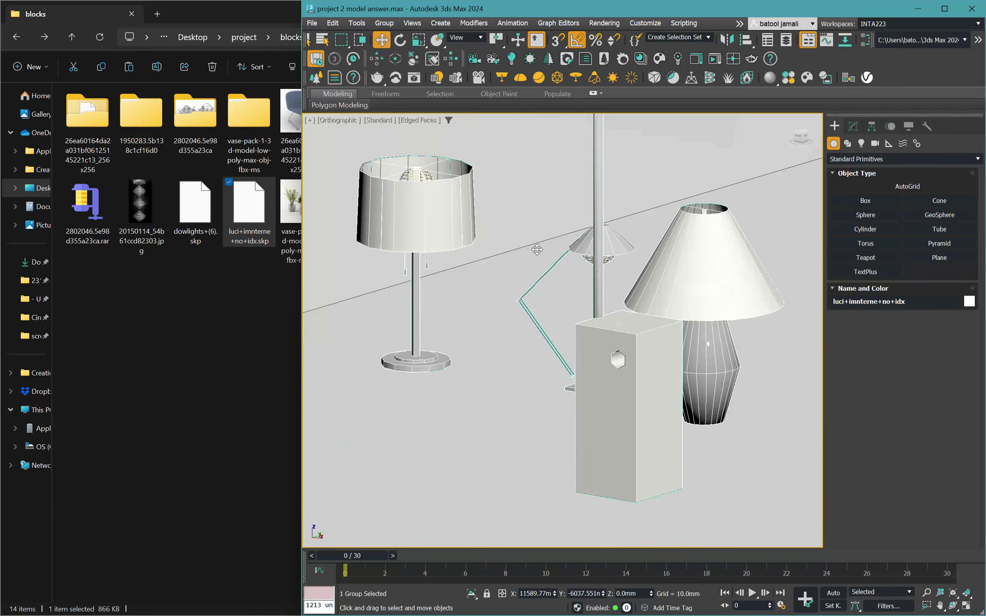
scroll(543, 320, "down", 8)
left_click(560, 418)
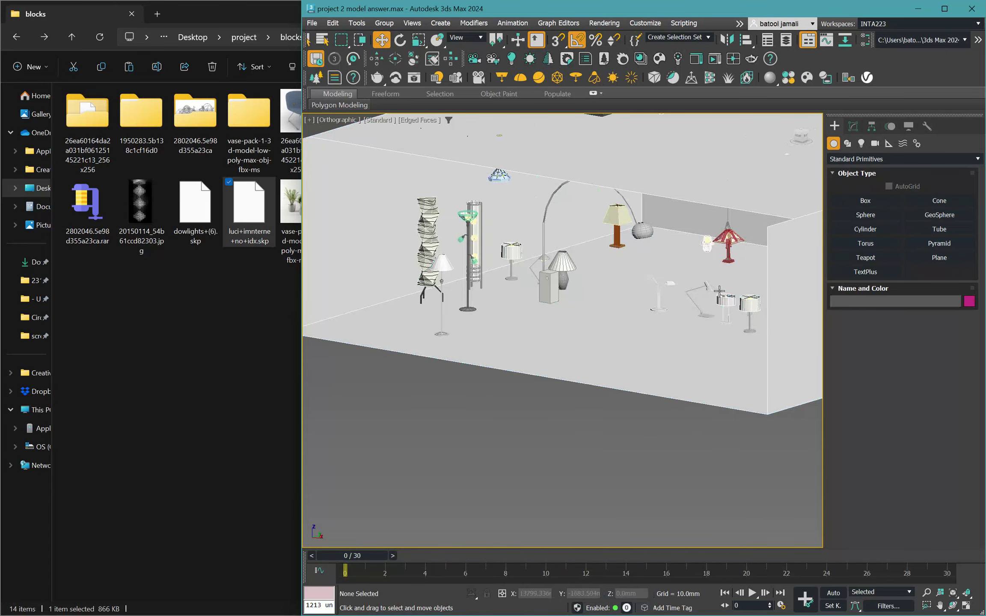
scroll(719, 292, "down", 3)
Open the imported lighting group so its individual lamps can be selected.
left_click(725, 257)
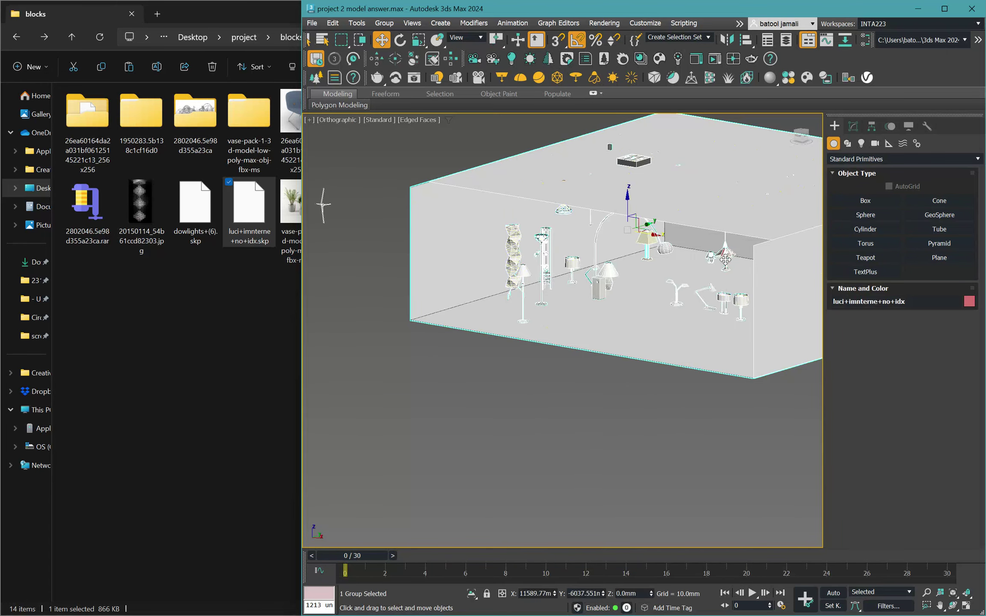
left_click(383, 24)
left_click(392, 68)
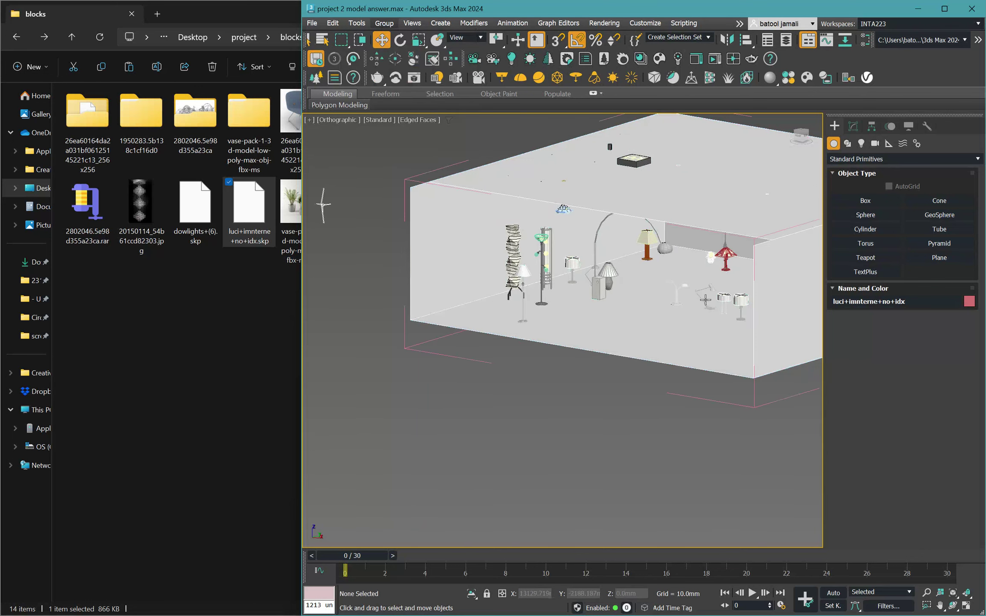
Detach the Arco floor lamp and the simple traditional desk lamp from the lighting group and move them outside its room box.
scroll(598, 269, "up", 2)
left_click(597, 269)
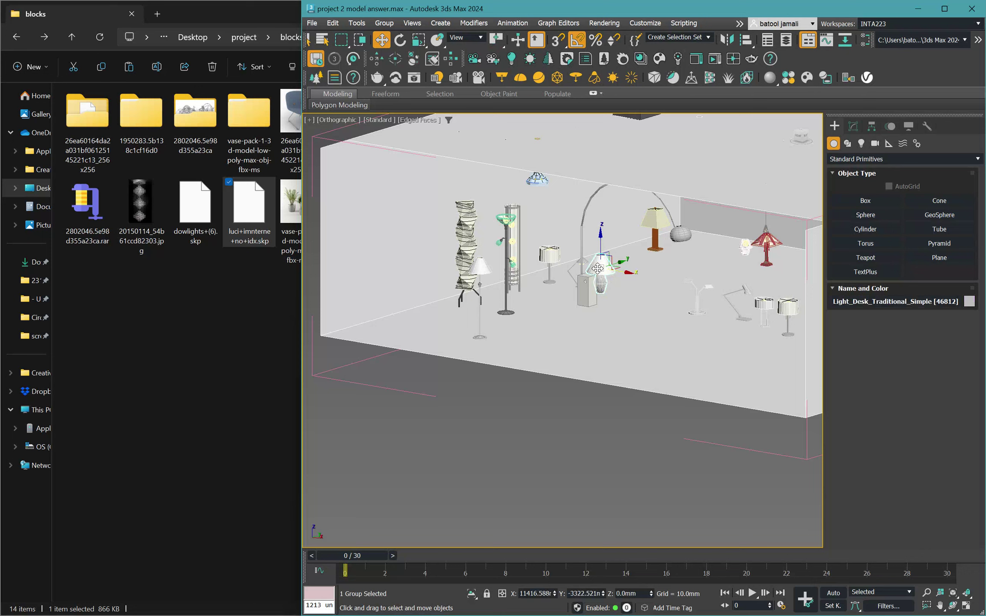
left_click(580, 233, "ctrl")
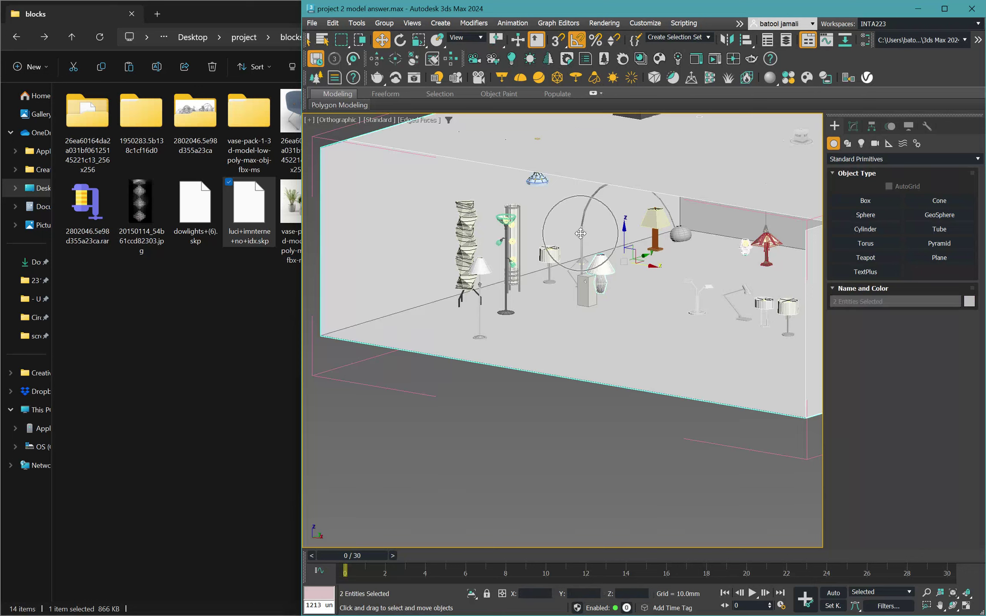
left_click(580, 234)
left_click(600, 260, "ctrl")
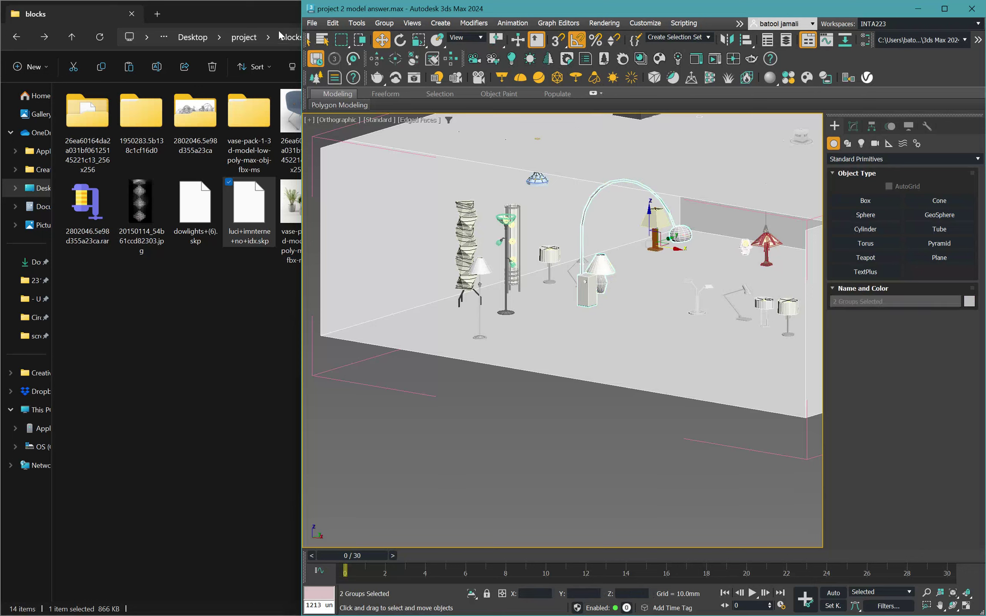
left_click(378, 24)
left_click(408, 111)
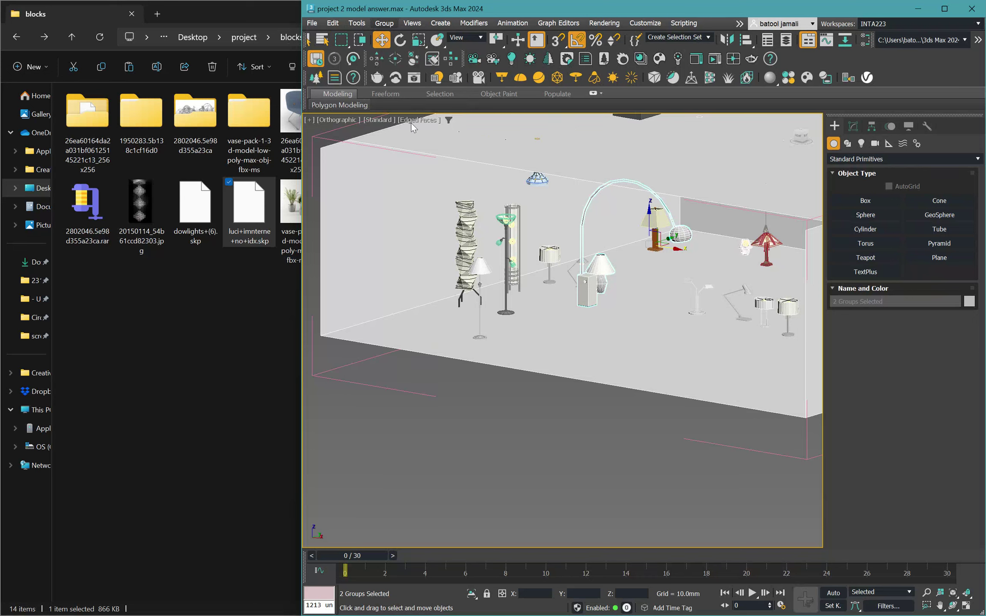
left_click_drag(668, 238, 274, 384)
scroll(725, 217, "down", 10)
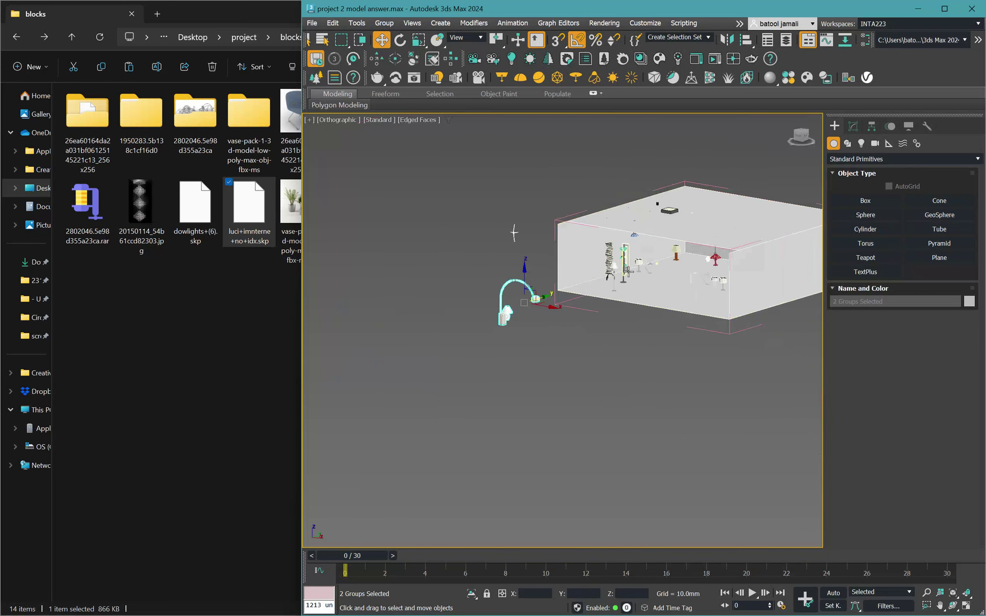
Close the imported lighting group and delete it with its room box and remaining lamps.
left_click_drag(596, 328, 588, 329)
left_click(384, 23)
left_click(388, 90)
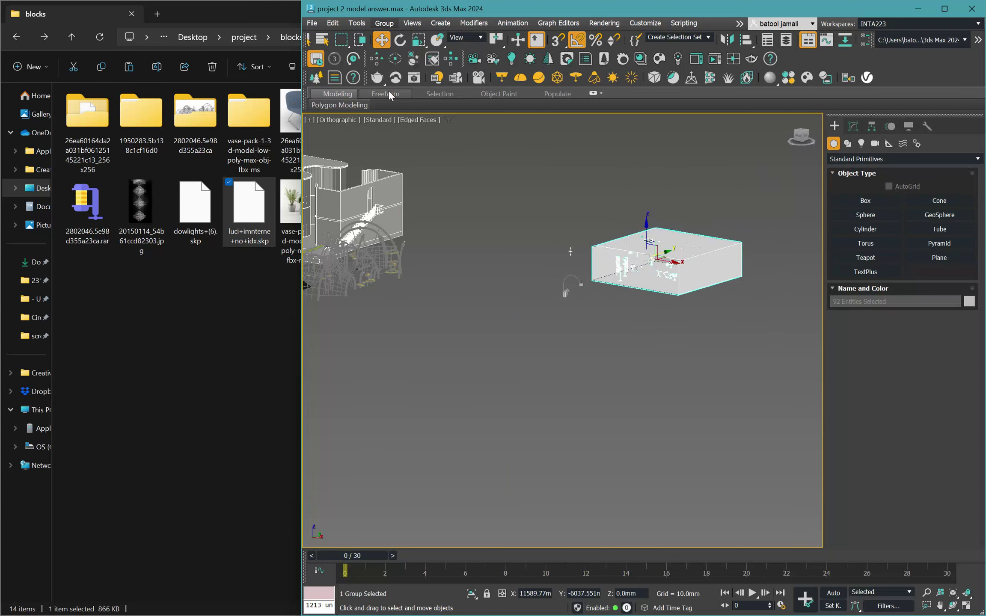
Align the Arco floor lamp in Z with the dining room's floor slab, matching the lamp's minimum to the slab's maximum.
scroll(567, 306, "up", 5)
left_click(569, 286)
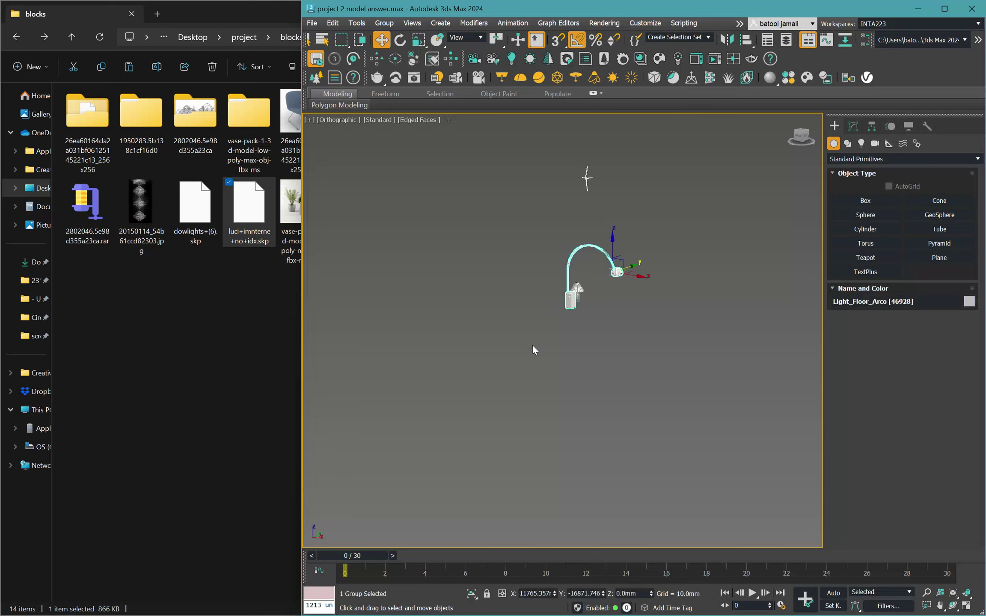
middle_click_drag(567, 336, 631, 324)
scroll(642, 328, "down", 5)
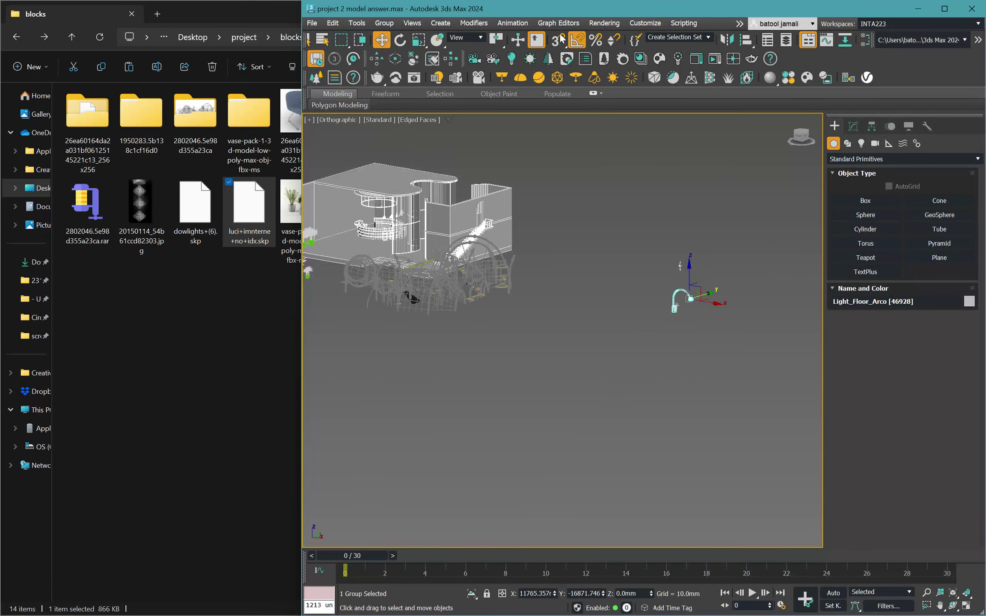
left_click(746, 42)
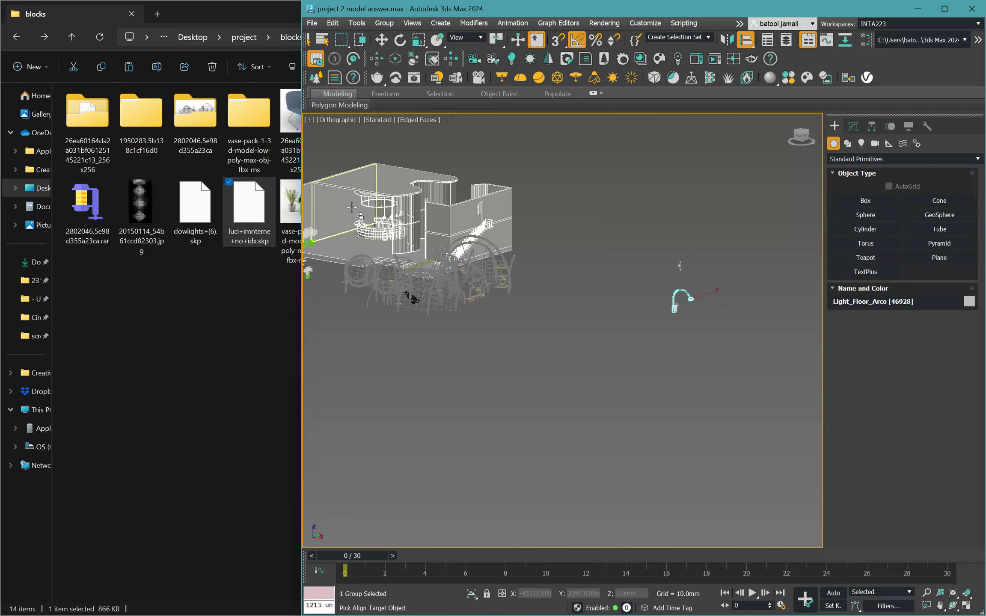
scroll(351, 207, "up", 4)
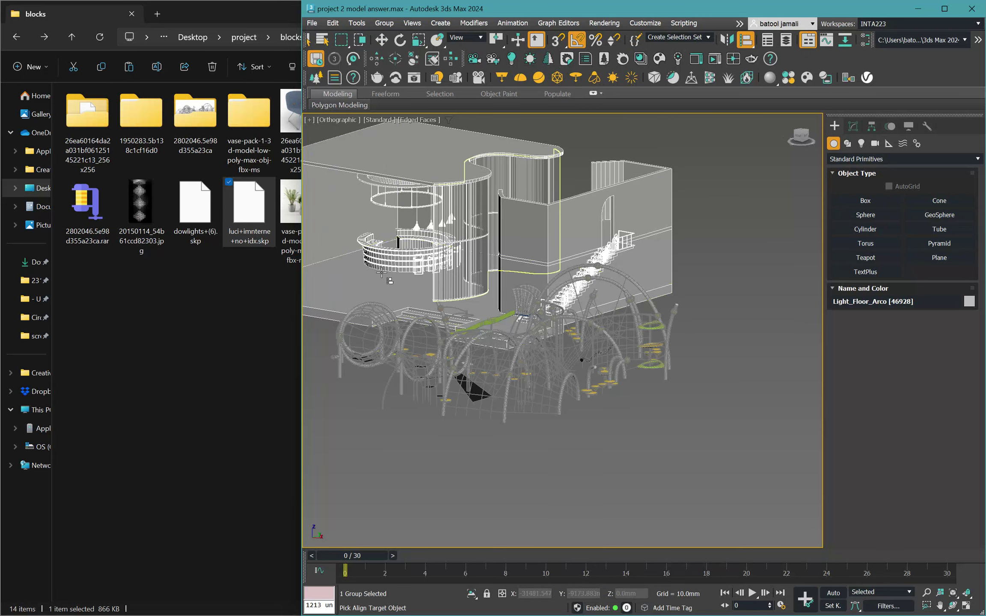
scroll(618, 297, "up", 6)
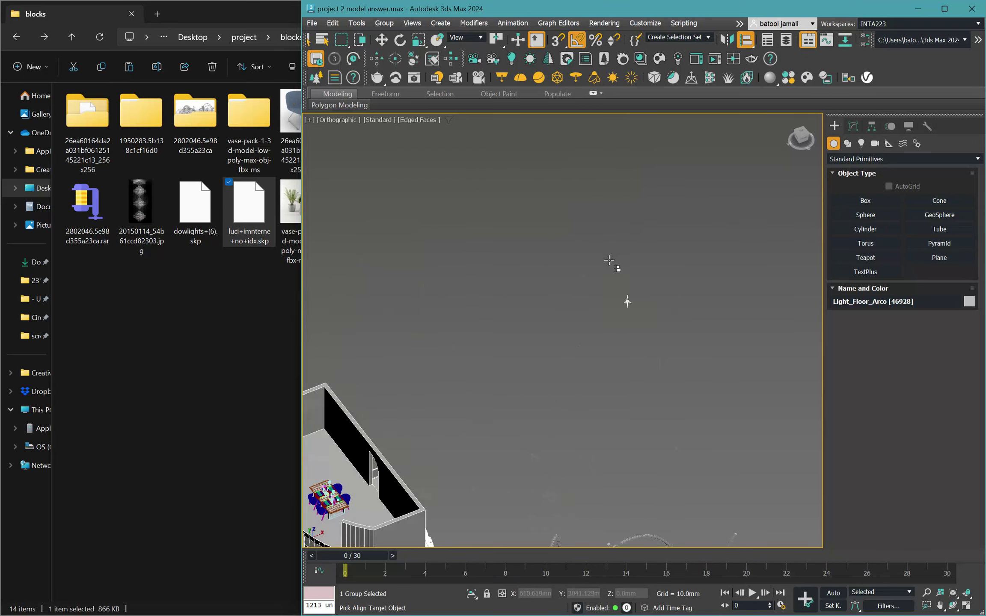
middle_click_drag(410, 459, 559, 374)
left_click(503, 341)
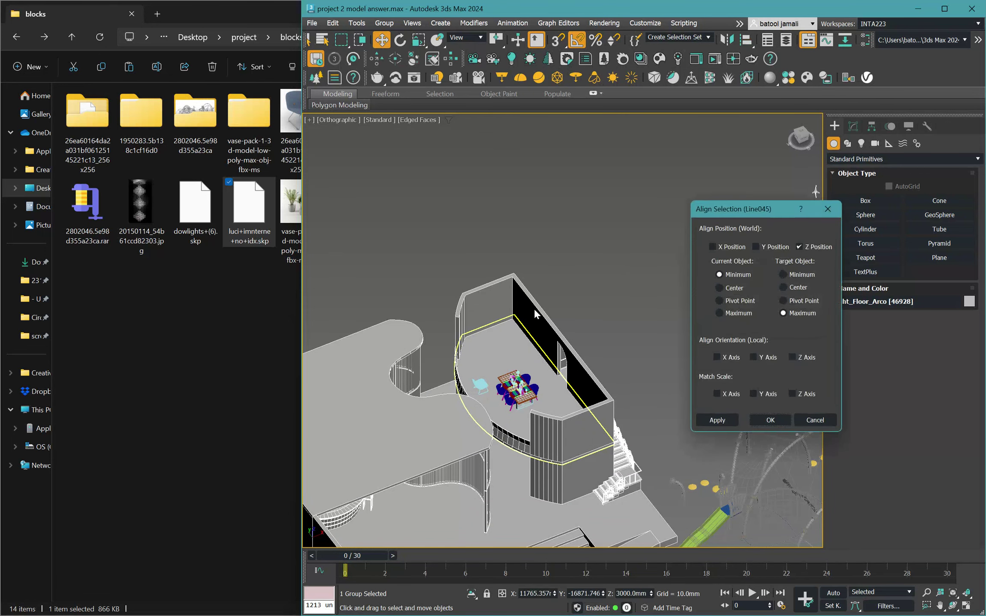
left_click(715, 424)
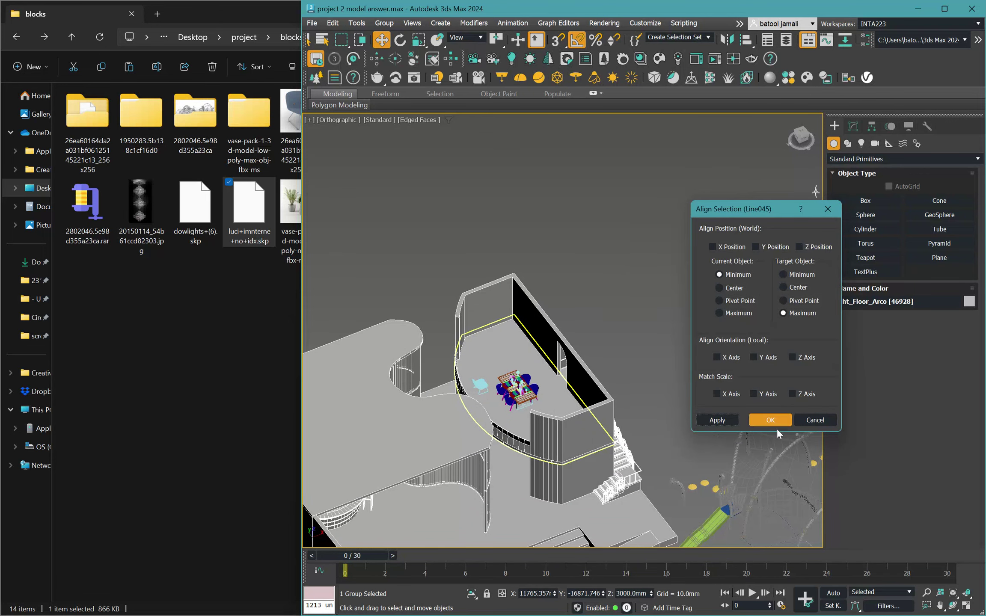
left_click(769, 420)
Move the Arco floor lamp into the upper dining room and rotate it so its shade hangs over the dining table.
scroll(637, 316, "down", 6)
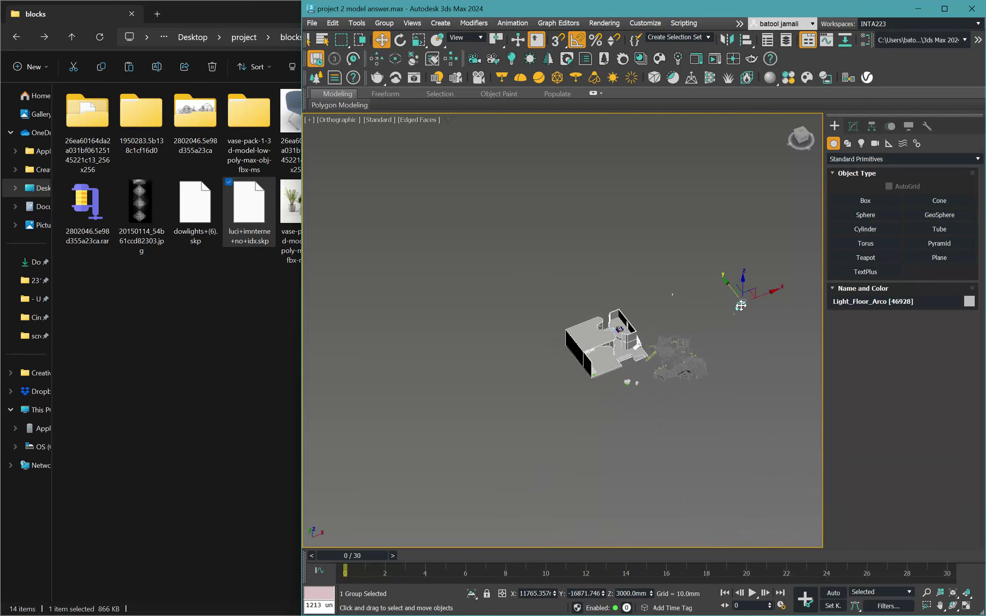
left_click_drag(769, 292, 569, 315)
scroll(599, 291, "up", 8)
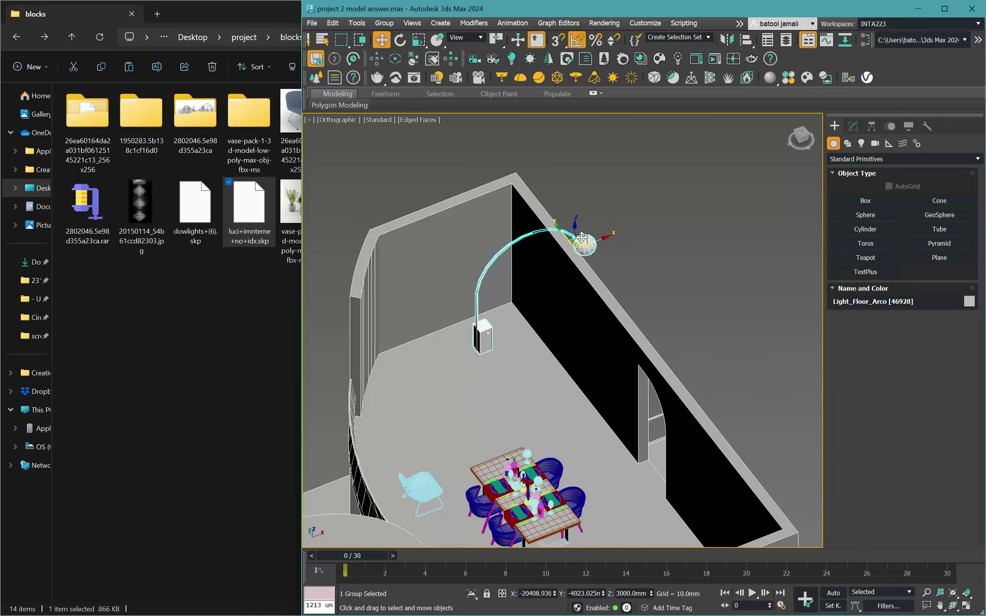
left_click_drag(581, 237, 559, 457)
key("e")
key("w")
middle_click_drag(530, 509, 563, 400, "alt")
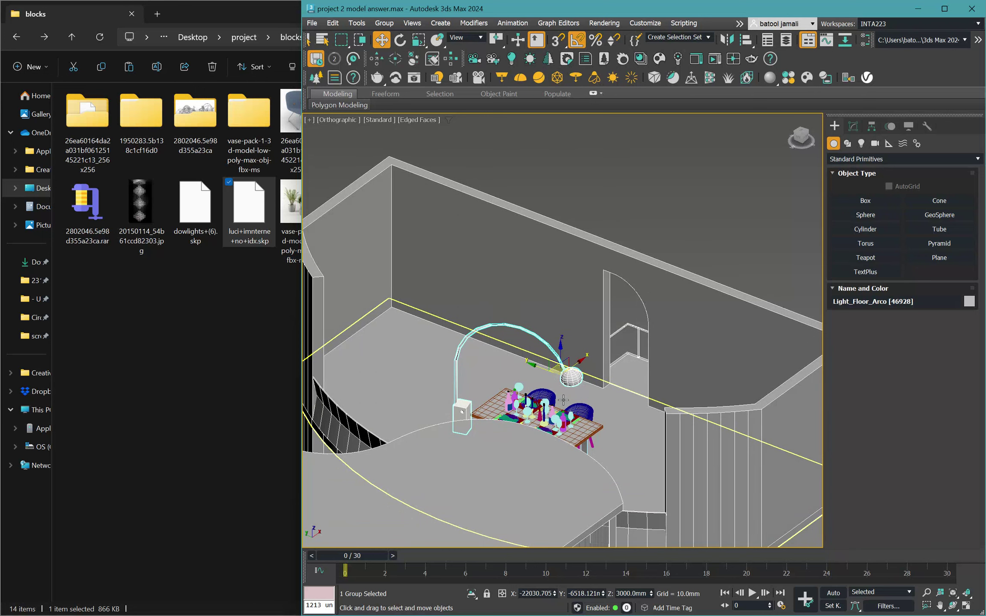
Import dowlights+(6).skp from the blocks folder and place the ring pendant lamp in empty space beside the building.
scroll(483, 320, "down", 6)
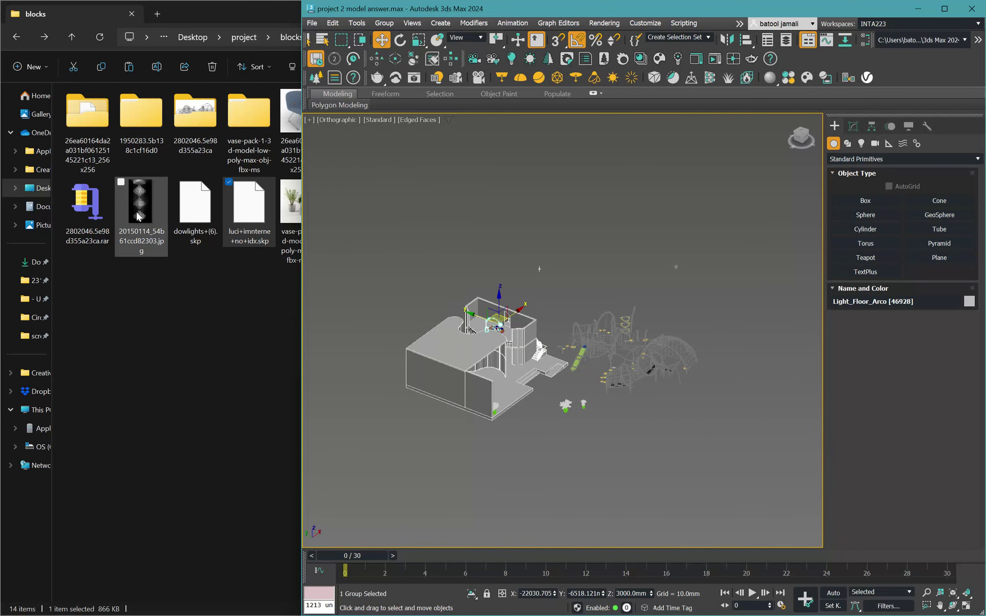
left_click(198, 215)
left_click_drag(198, 215, 703, 475)
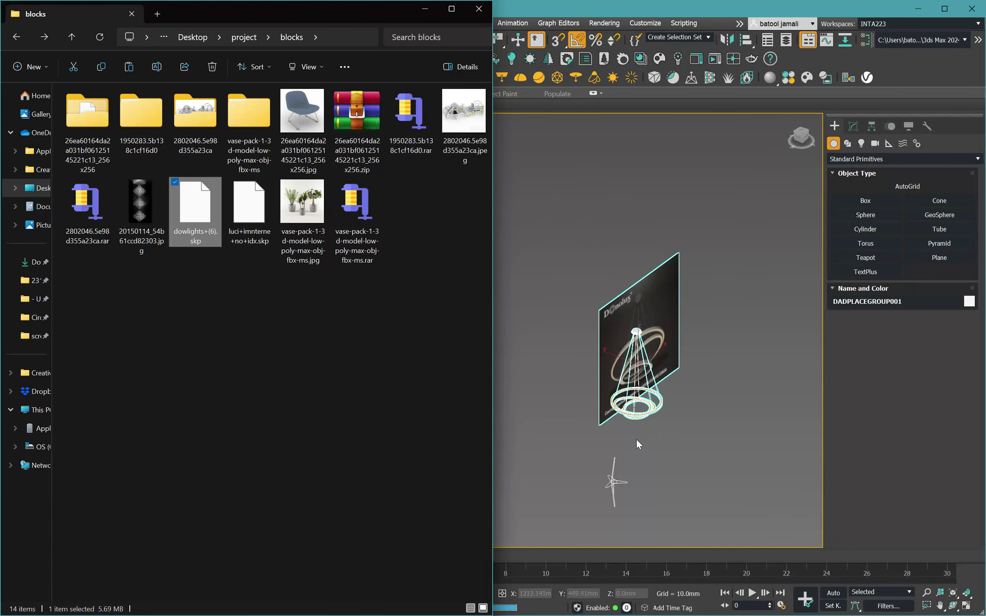
left_click(655, 391)
scroll(658, 301, "up", 3)
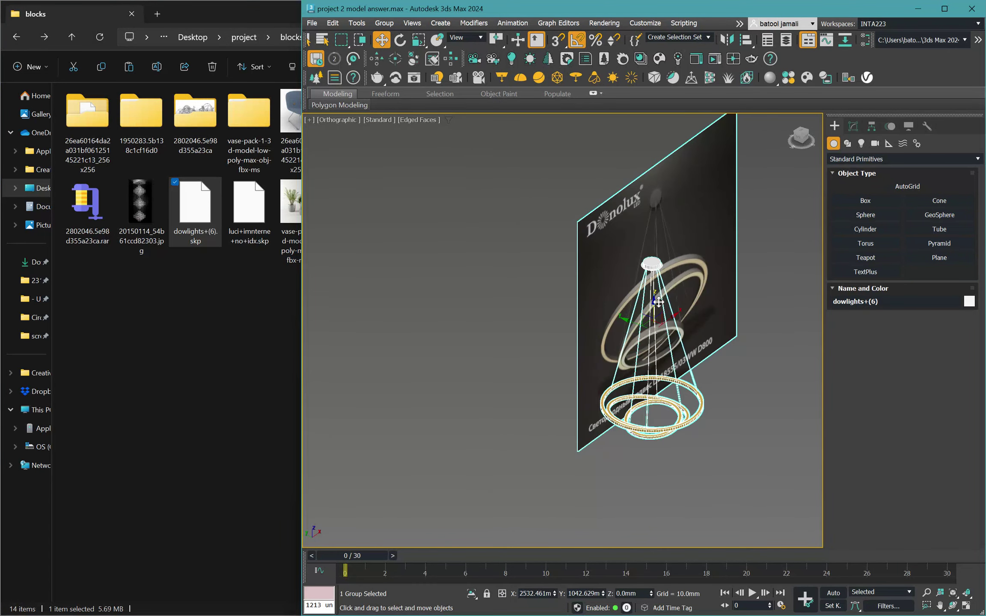
scroll(658, 302, "up", 2)
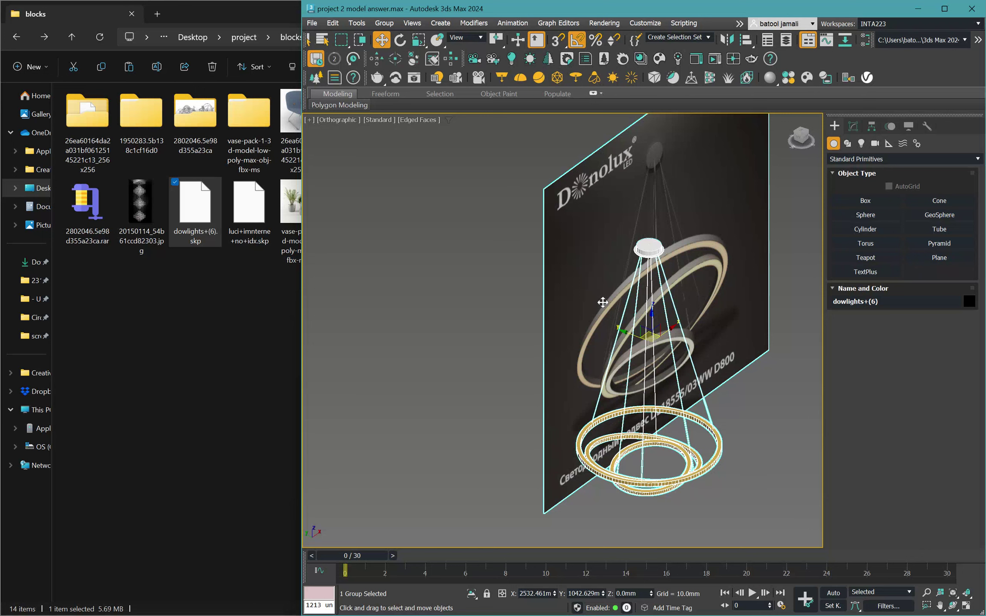
Delete the Donolux picture panel from inside the imported pendant lamp group and close the group.
key("Delete")
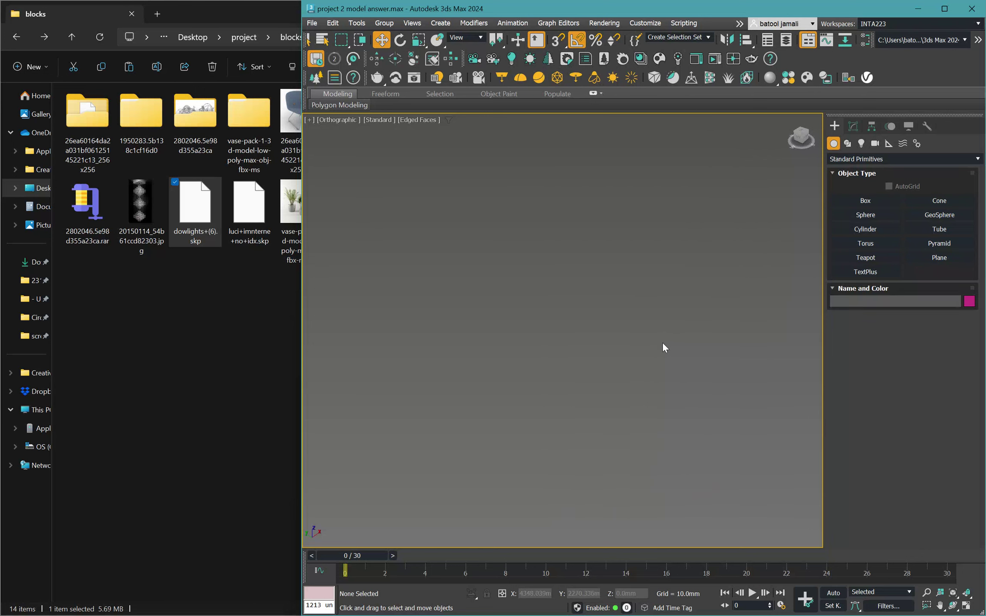
key("ctrl+z")
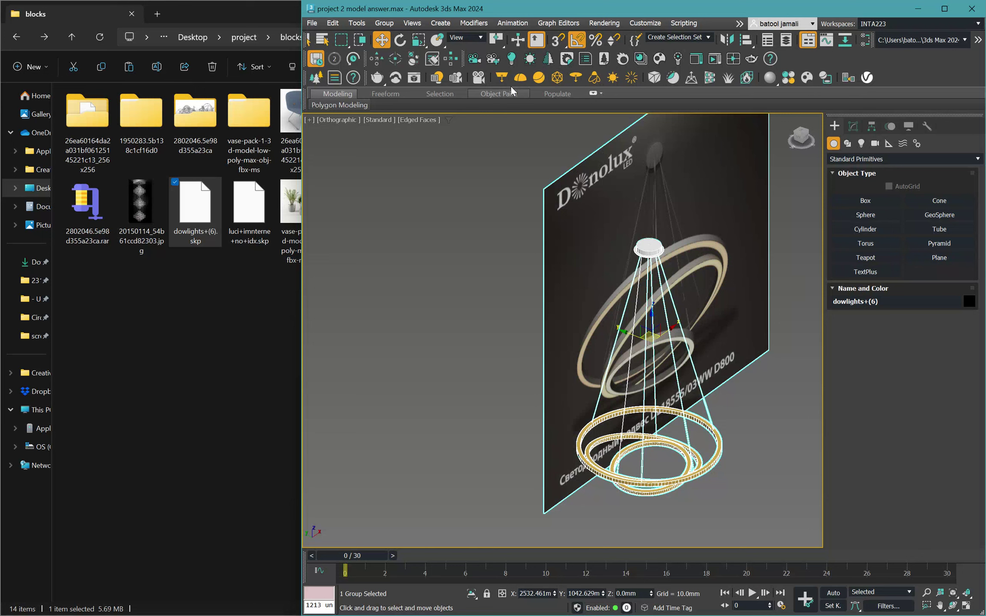
left_click(383, 23)
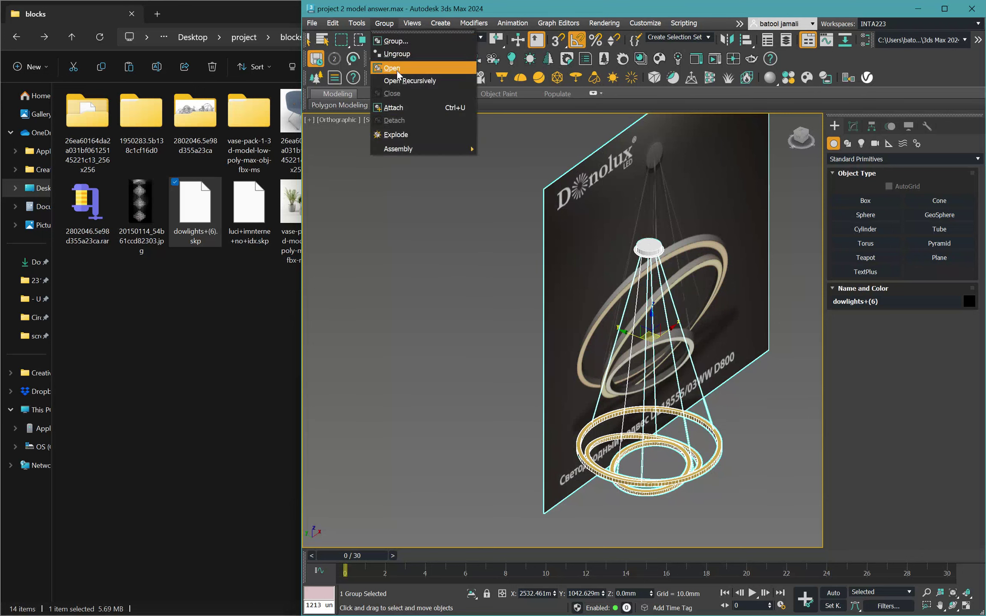
left_click(398, 66)
left_click(567, 227)
key("Delete")
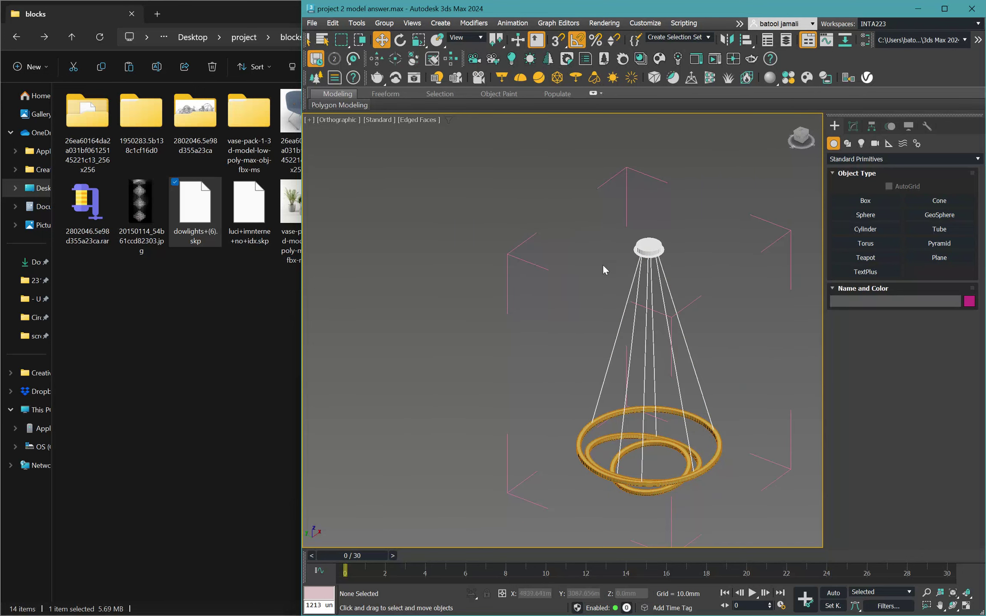
left_click(652, 244)
left_click(384, 23)
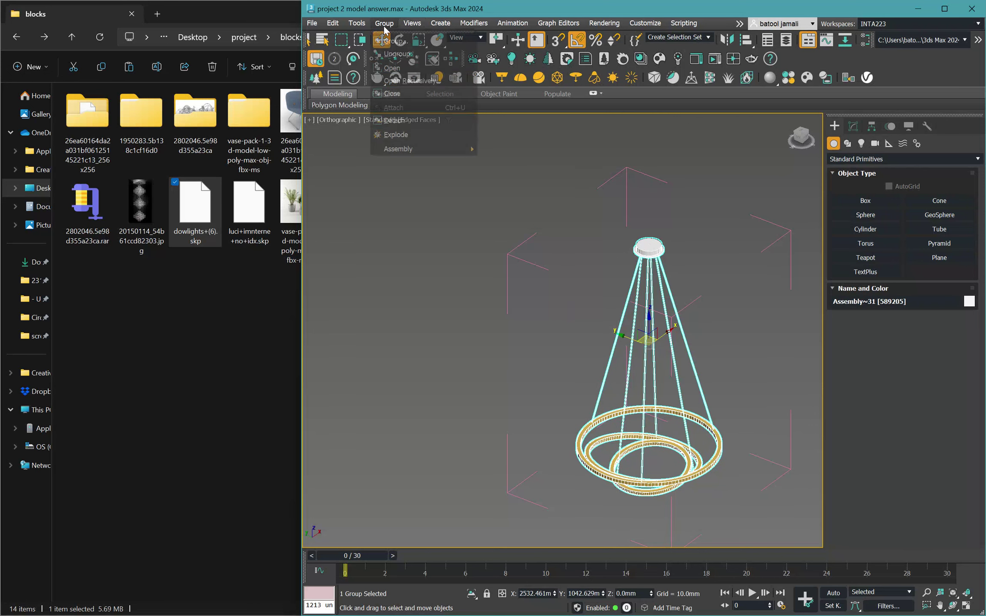
left_click(406, 93)
Align the ring pendant lamp in Z with the curved roof slab, matching the lamp's maximum to the slab's minimum.
scroll(687, 248, "down", 10)
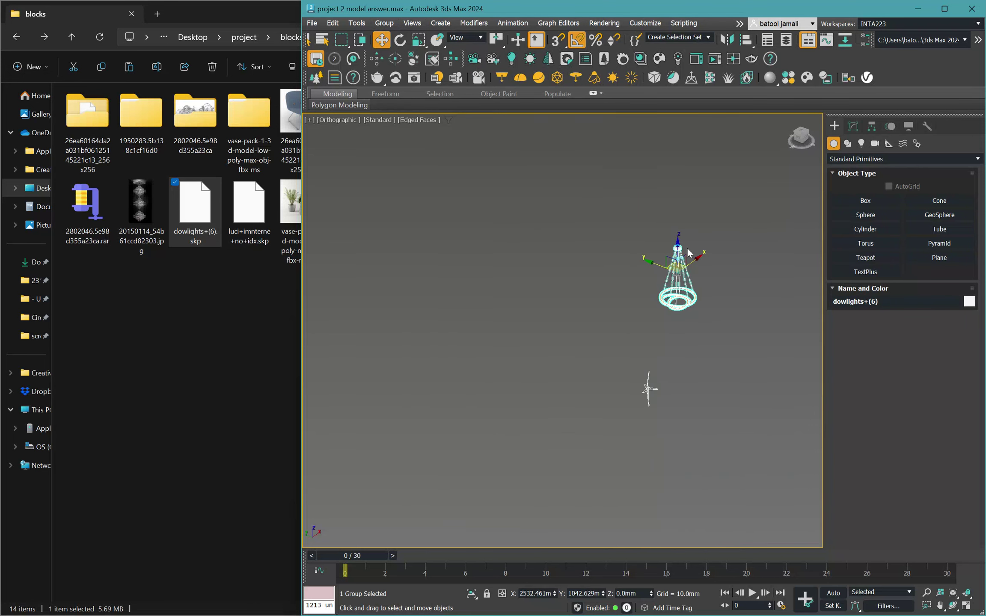
middle_click_drag(665, 385, 599, 376)
scroll(529, 424, "down", 3)
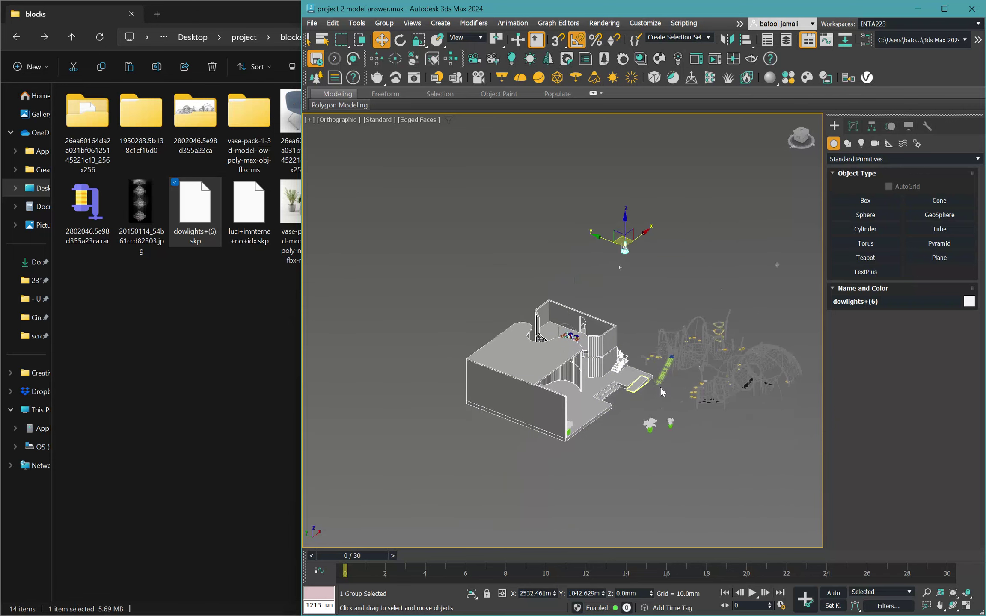
middle_click_drag(660, 386, 788, 319)
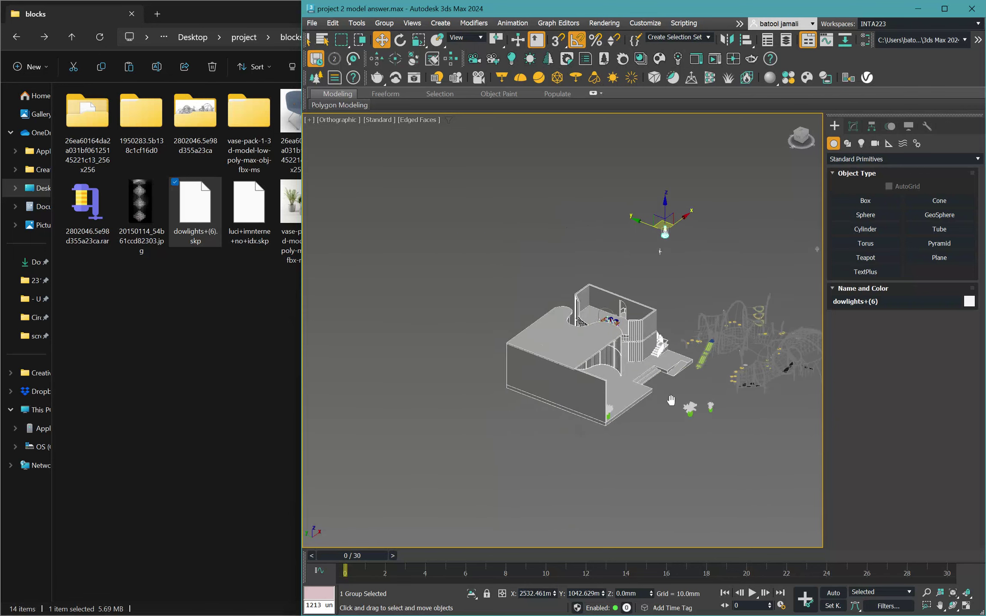
scroll(638, 300, "up", 6)
left_click(638, 300)
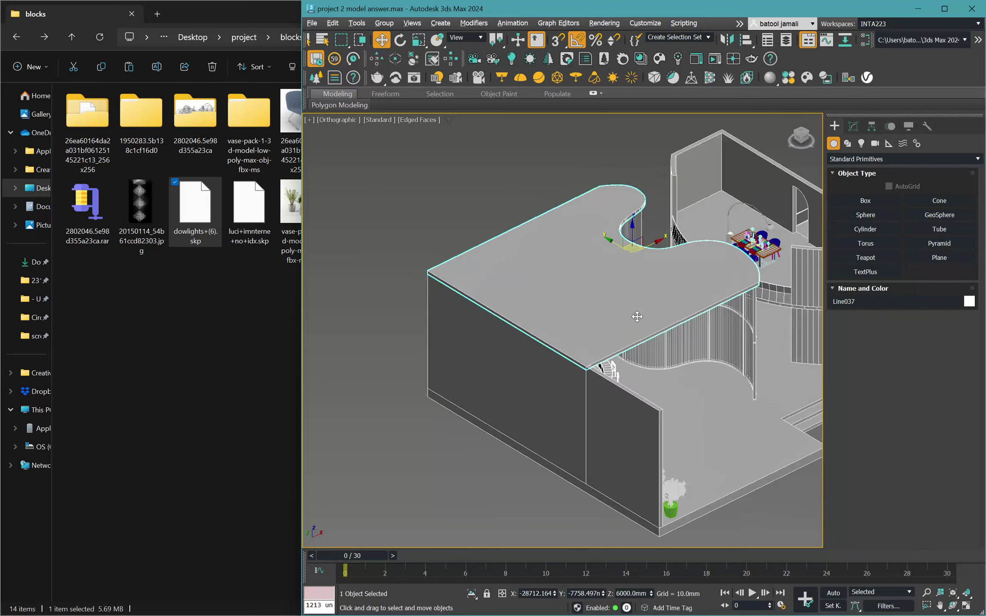
scroll(638, 300, "down", 8)
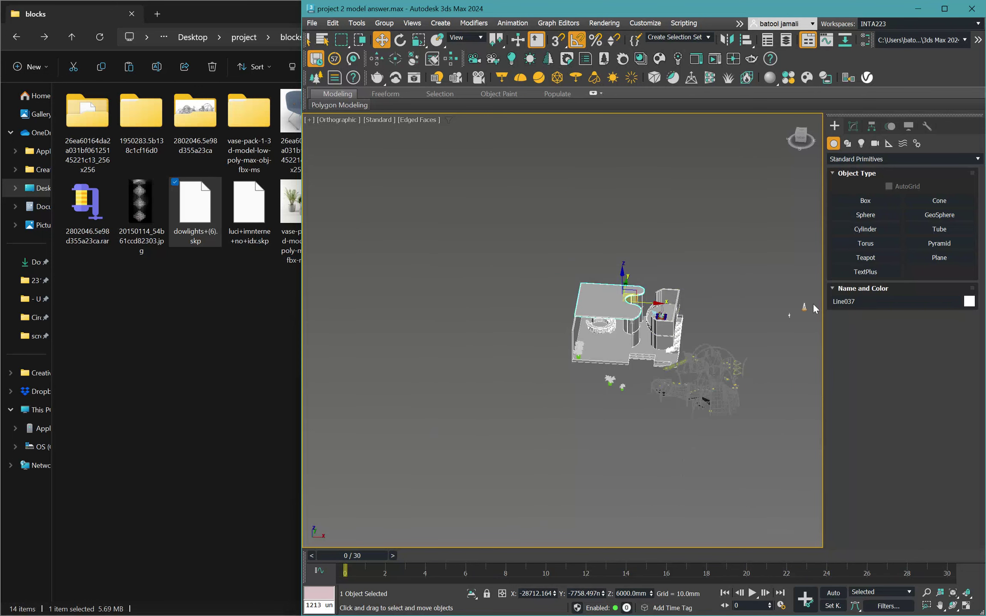
scroll(812, 302, "up", 3)
left_click(804, 306)
scroll(804, 306, "up", 2)
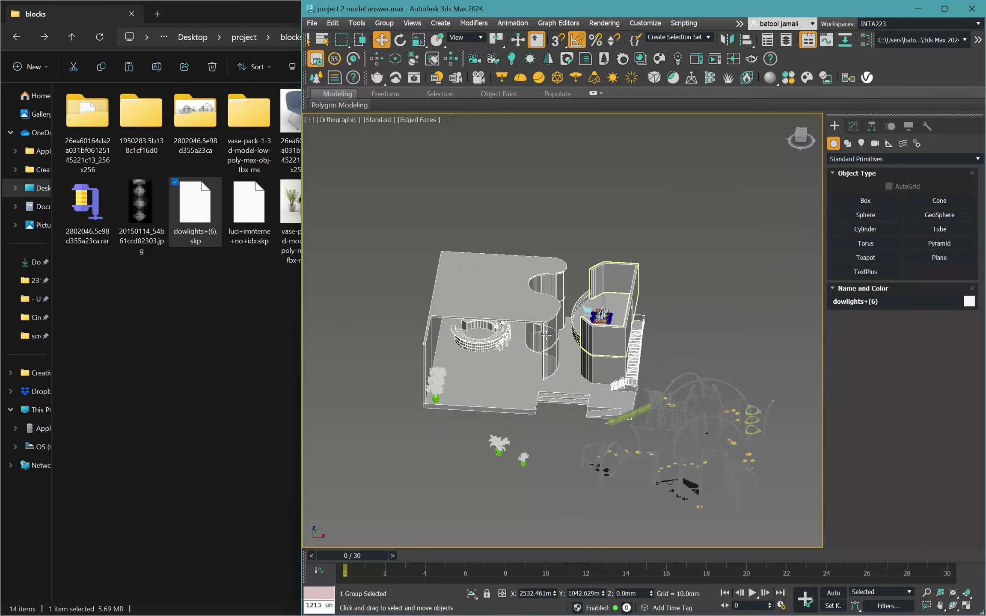
scroll(545, 335, "up", 3)
left_click(746, 40)
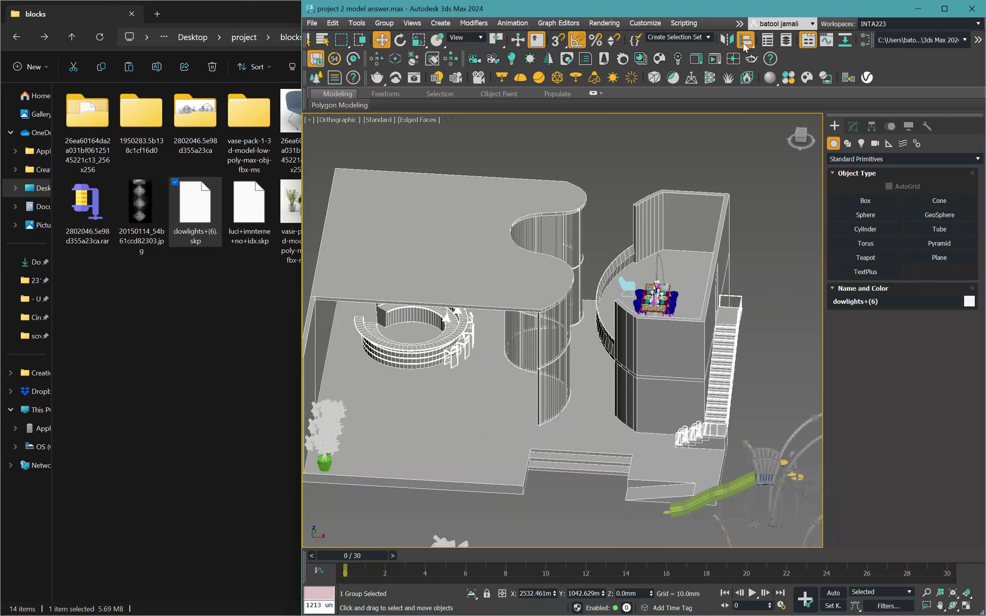
left_click(472, 235)
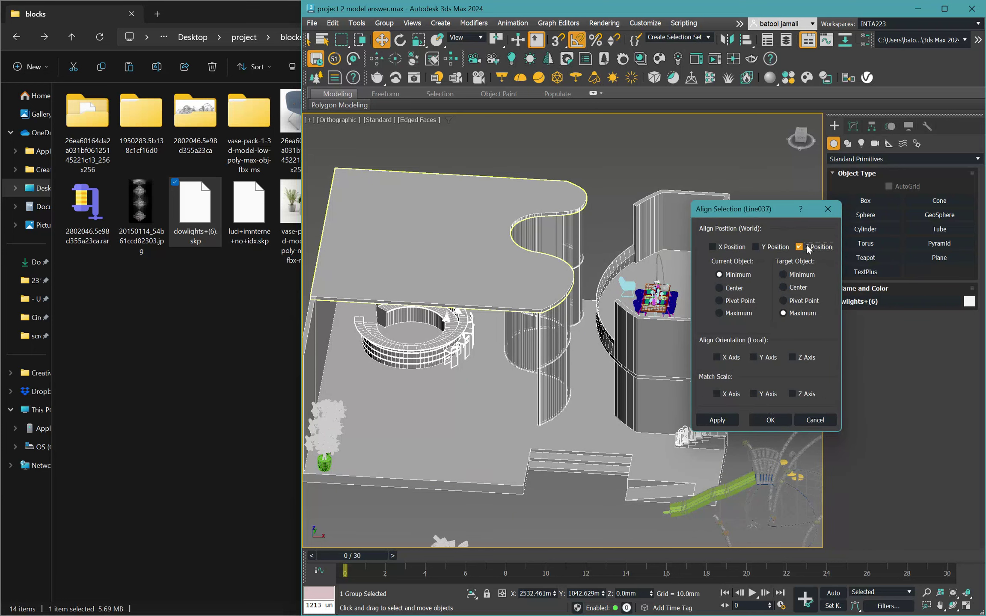
left_click(720, 313)
left_click(784, 274)
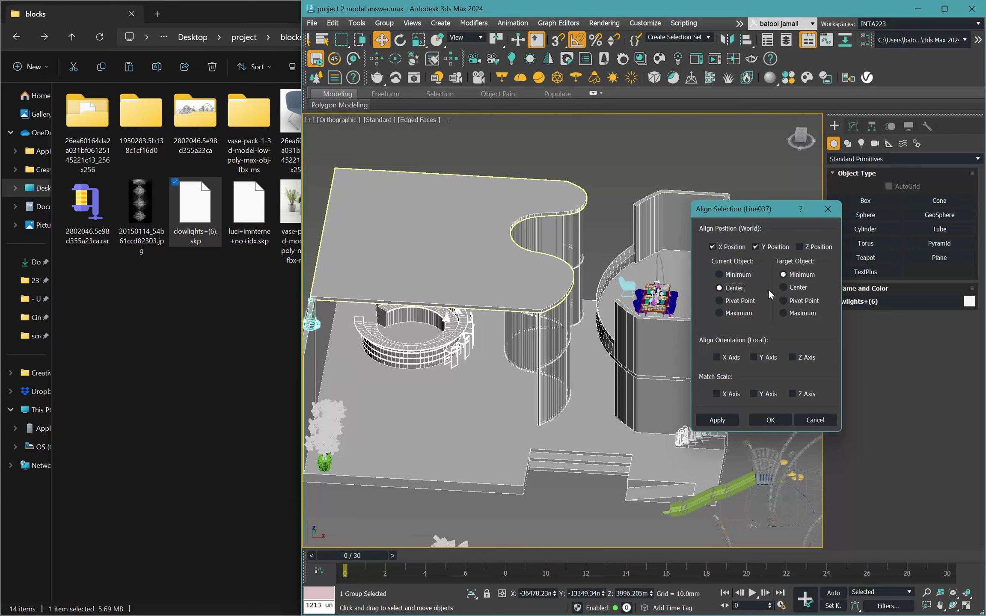
Center the pendant lamp on the roof slab in X and Y, matching center to center.
left_click(797, 287)
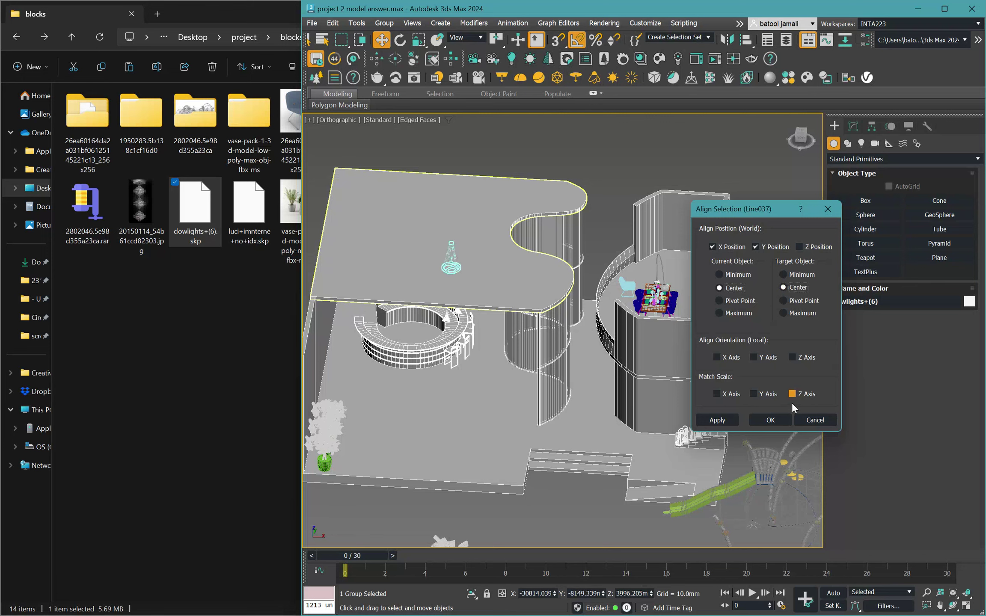
left_click(770, 419)
middle_click_drag(772, 419, 540, 426, "alt")
middle_click_drag(496, 367, 503, 326, "alt")
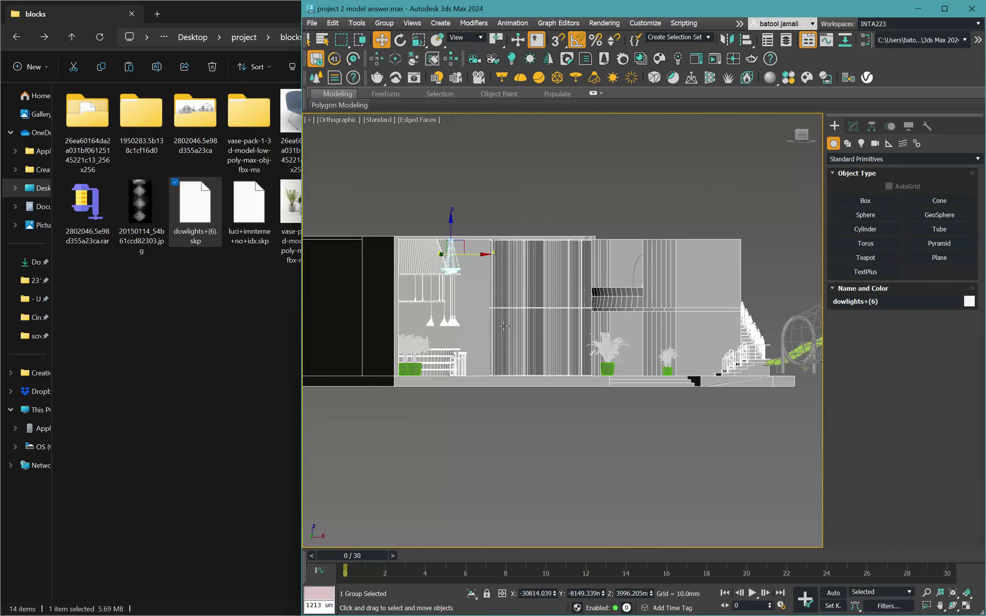
scroll(464, 279, "up", 3)
Move the pendant lamp from the round counter toward the wavy wall in plan and add one instance copy near the wall's rear end.
key("t")
scroll(521, 247, "down", 6)
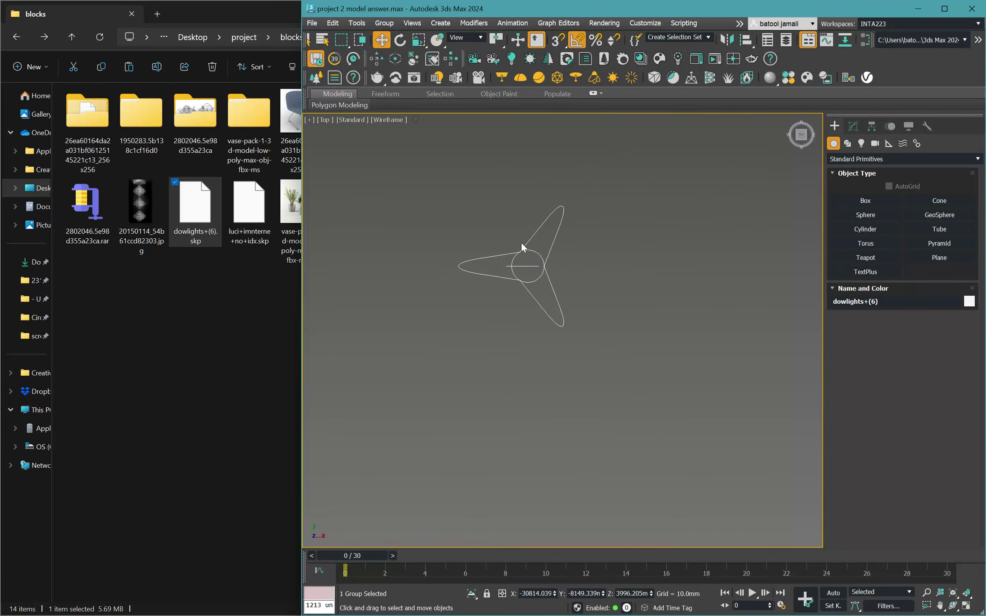
scroll(539, 247, "up", 6)
scroll(540, 247, "down", 5)
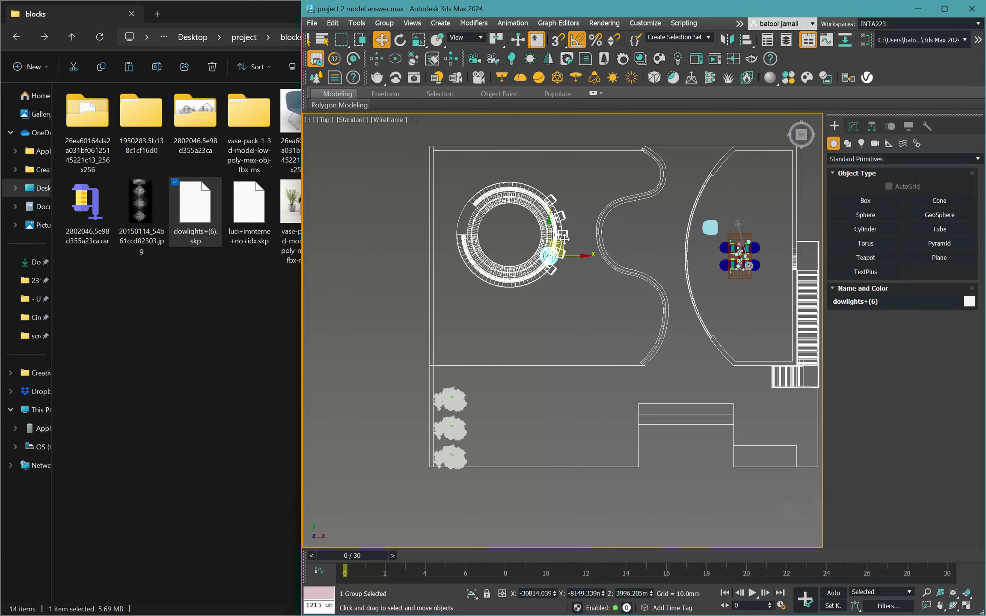
mouse_move(564, 242)
left_mouse_down()
mouse_move(612, 291)
mouse_move(631, 295)
mouse_move(632, 312)
mouse_move(626, 207)
mouse_move(642, 164)
left_mouse_up()
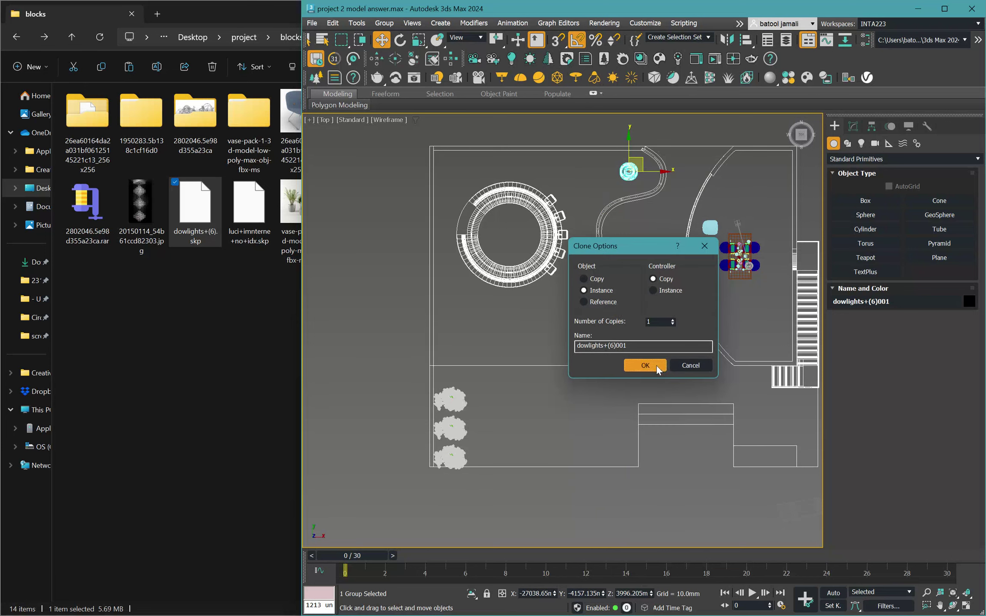
left_click(645, 362)
scroll(626, 367, "up", 5)
key("shift+z")
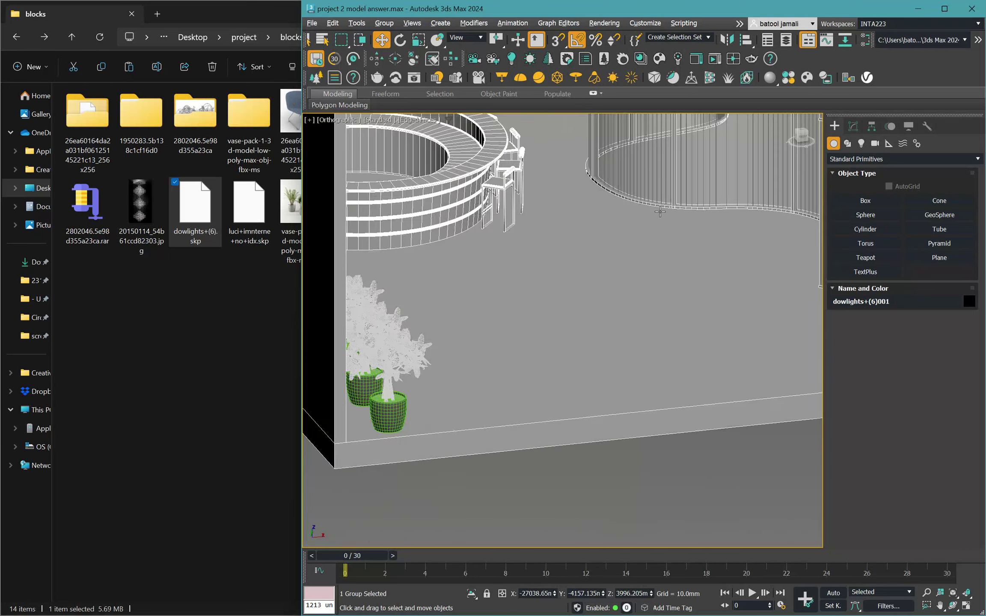
key("shift+z")
key("shift+z")
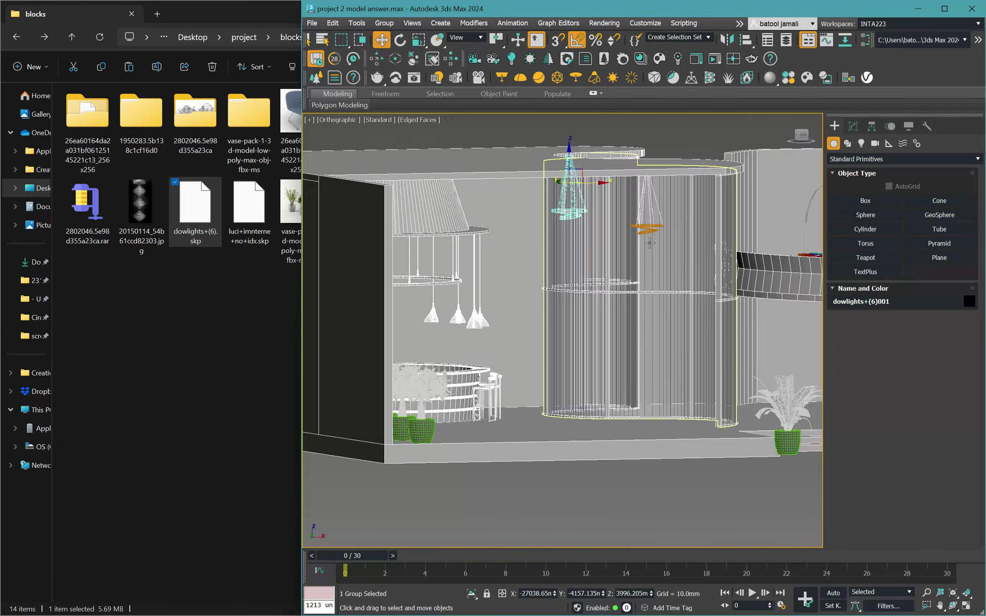
Undo the last two pendant lamp changes and apply an FFD 4x4x4 modifier to the ring pendant lamp.
key("ctrl+z")
key("ctrl+z")
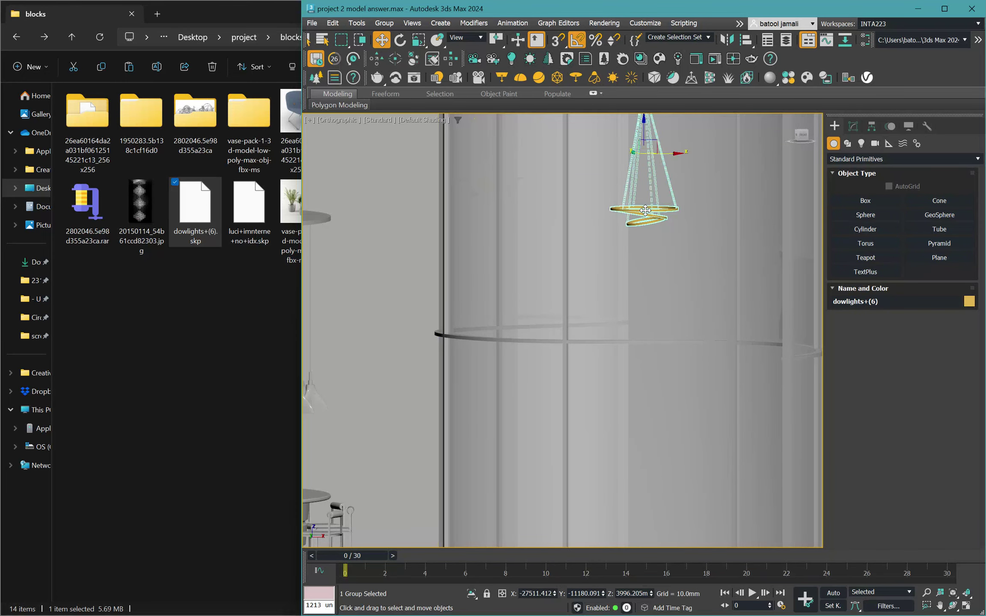
left_click(853, 126)
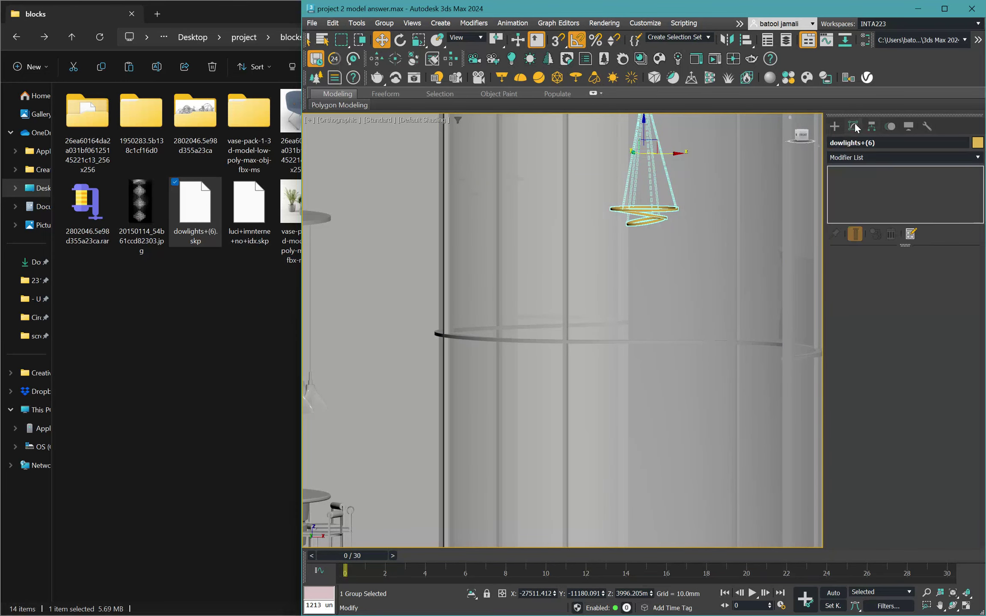
left_click(859, 158)
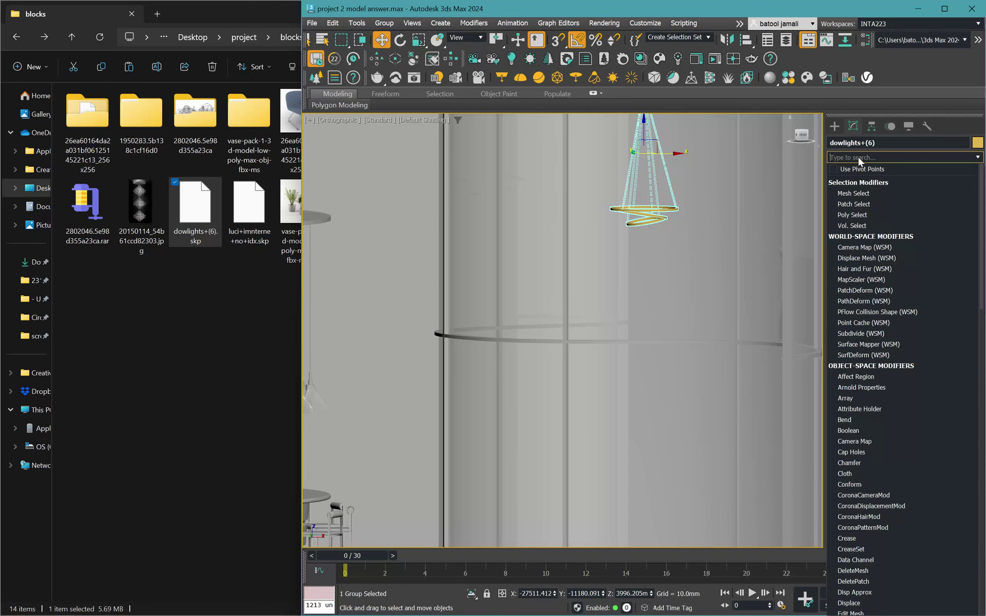
type("f")
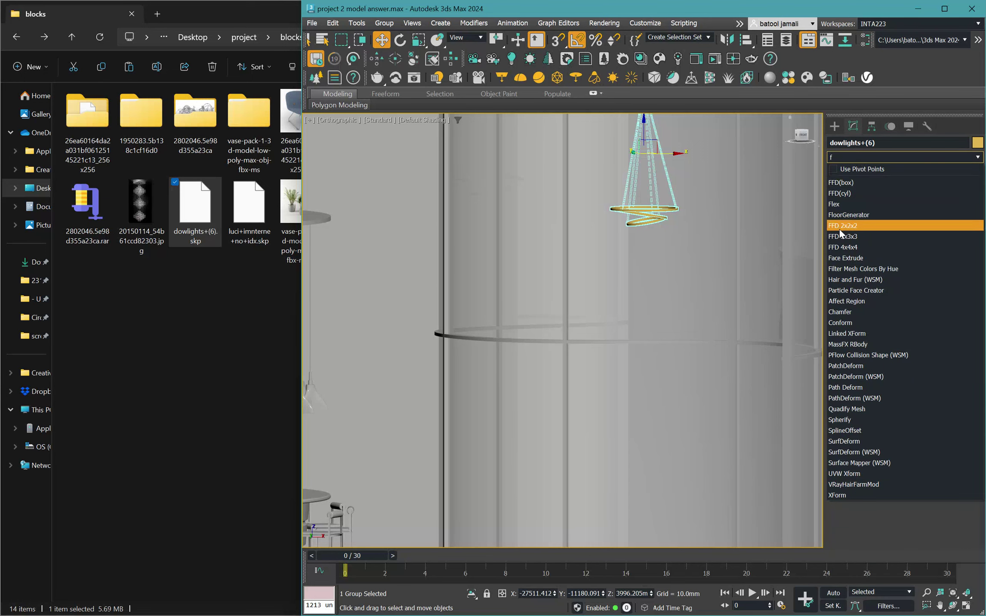
left_click(852, 247)
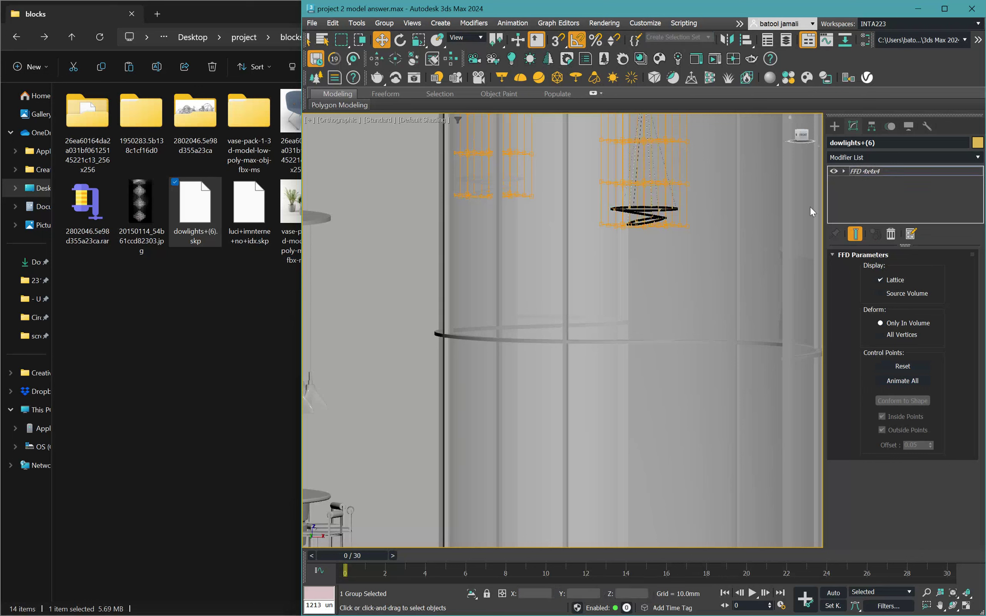
Pull the lower FFD control points down in Z to lengthen the pendant lamp cables, deselect the lamp and show edged faces.
left_click_drag(542, 163, 542, 164)
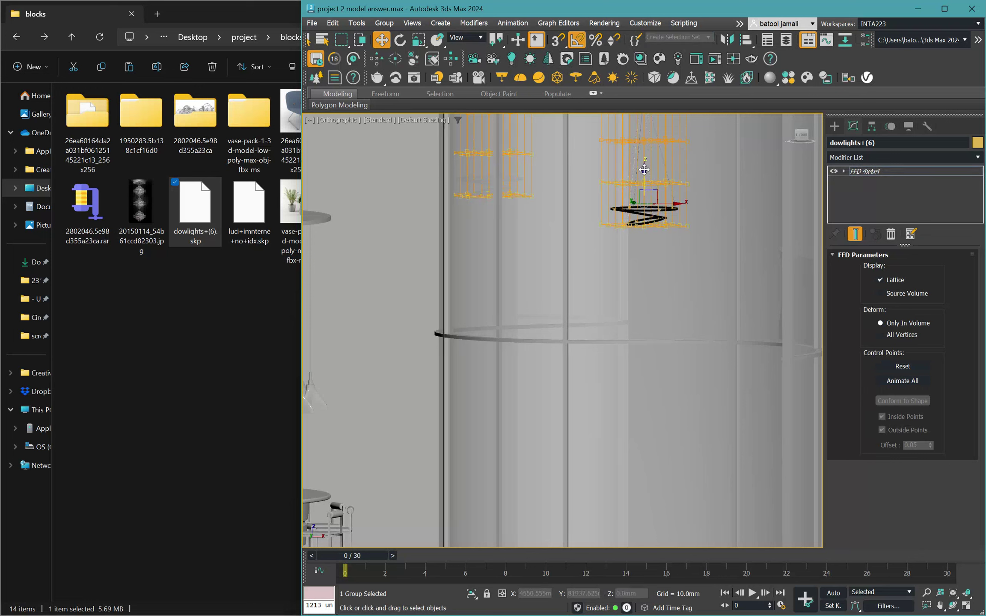
left_click_drag(646, 184, 662, 294)
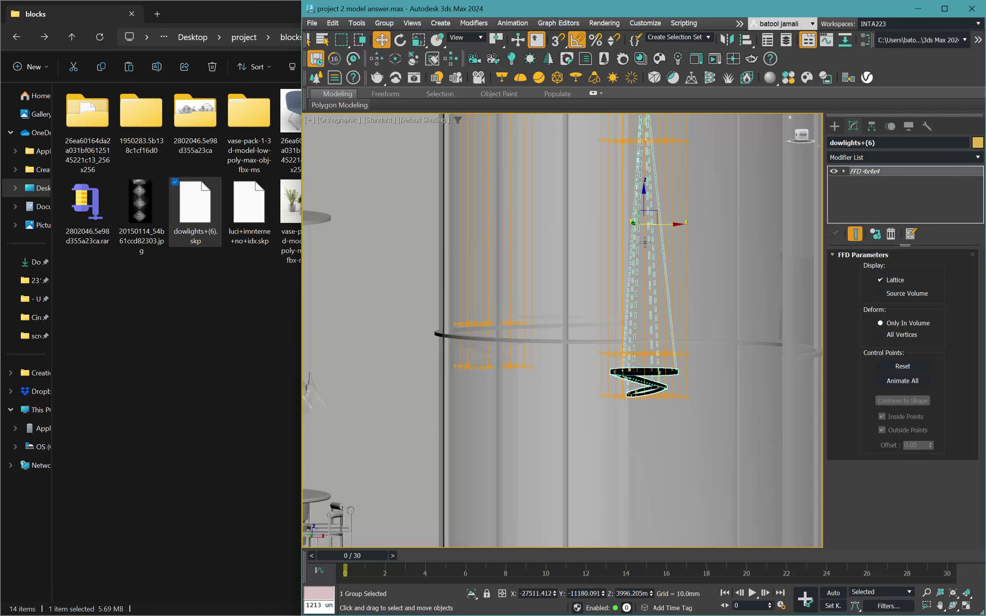
scroll(622, 440, "down", 10)
left_click(622, 441)
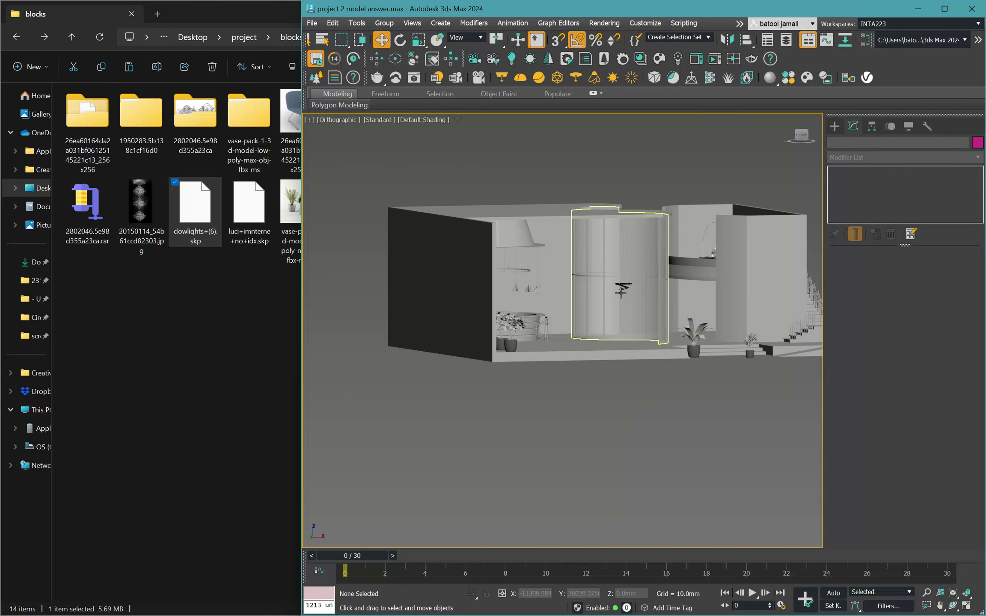
key("F4")
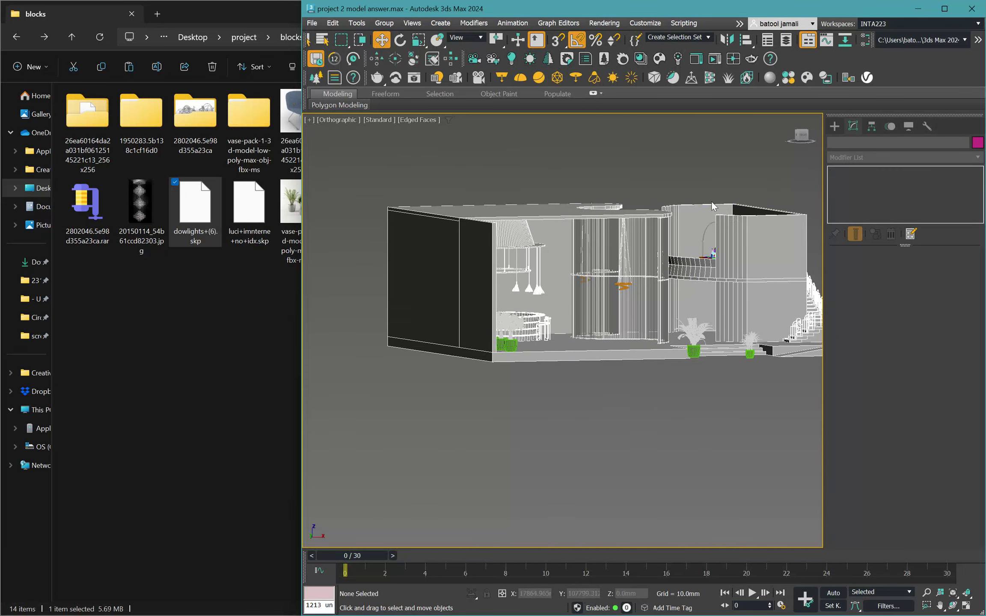
scroll(688, 249, "up", 3)
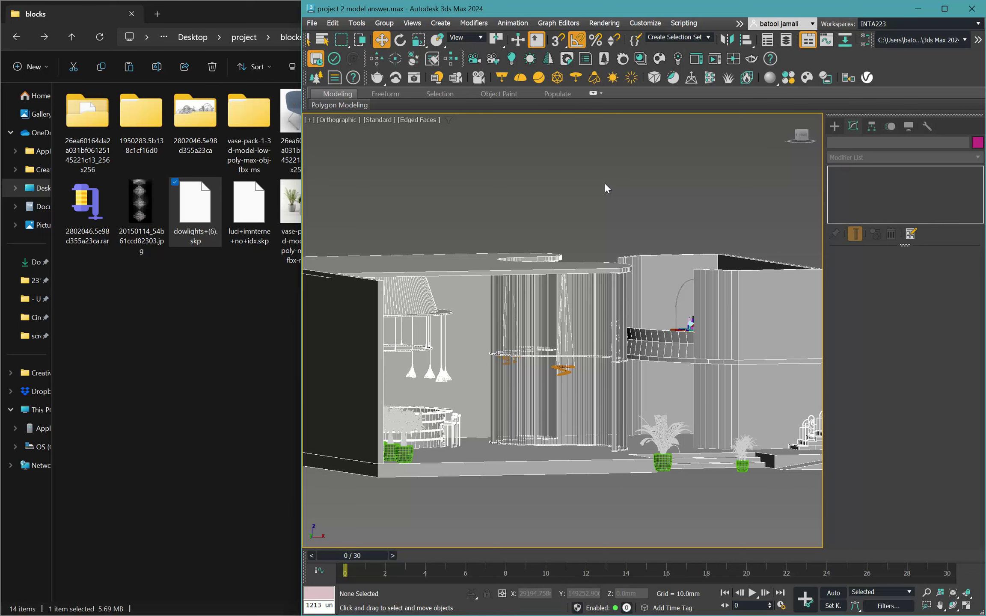
left_click(143, 307)
left_click(98, 217)
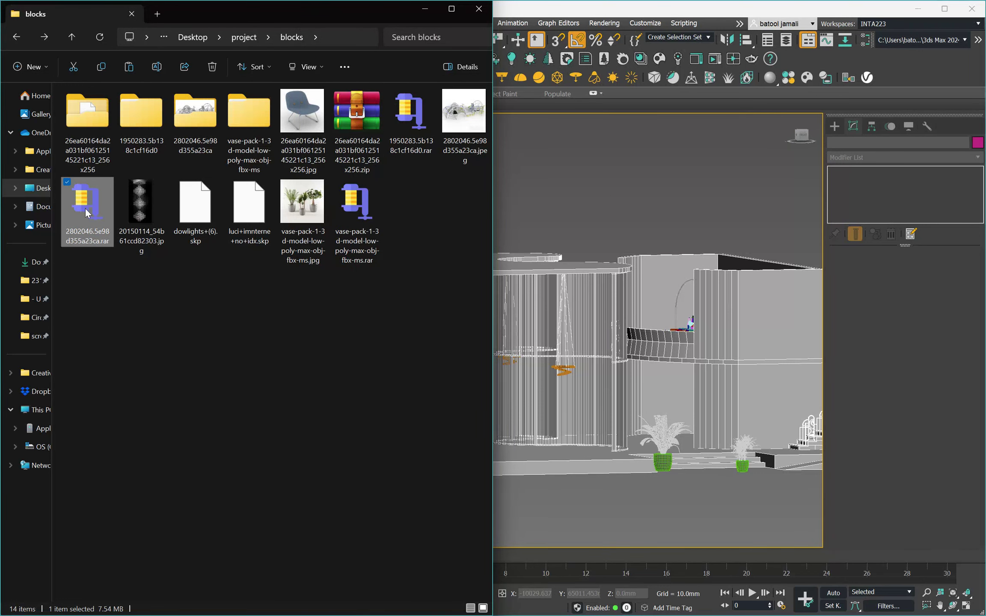
double_click(114, 118)
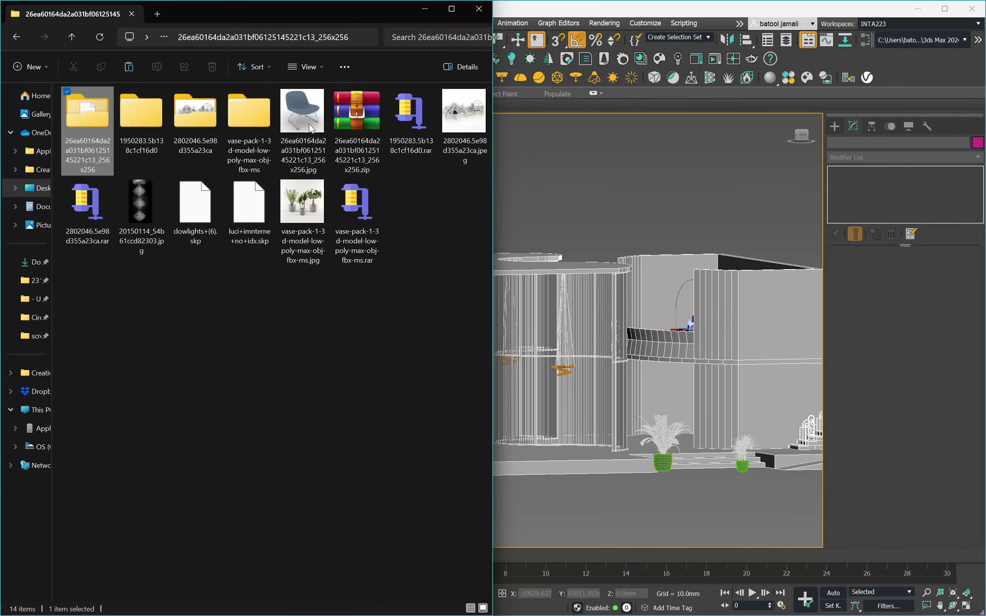
double_click(244, 124)
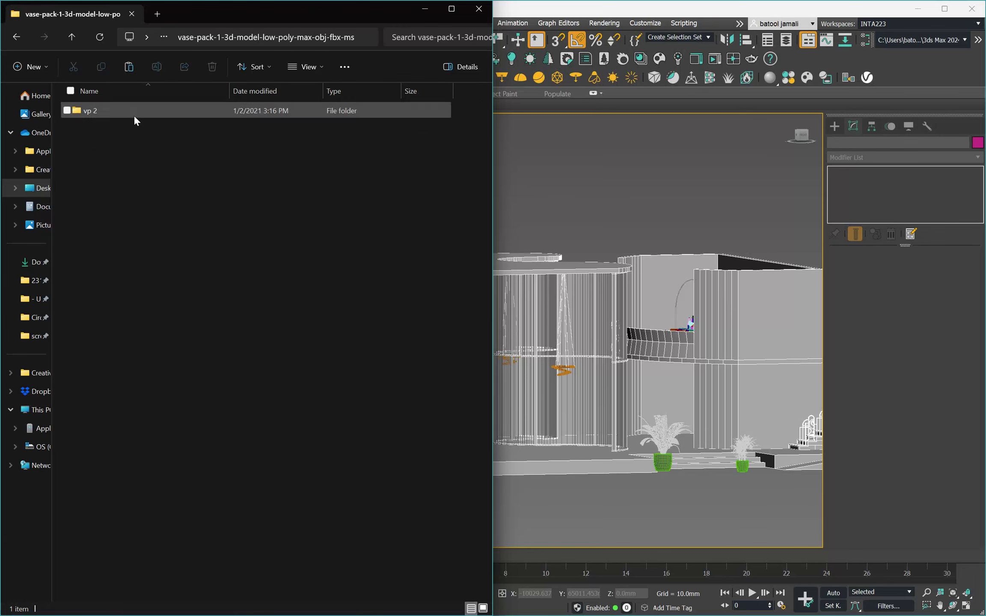
double_click(144, 125)
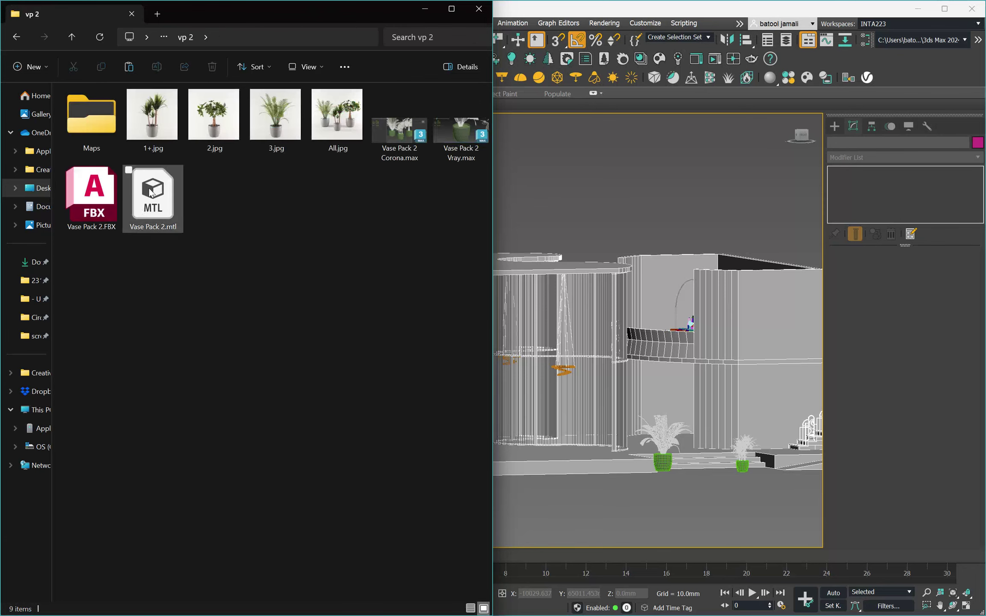
left_click_drag(403, 157, 705, 513)
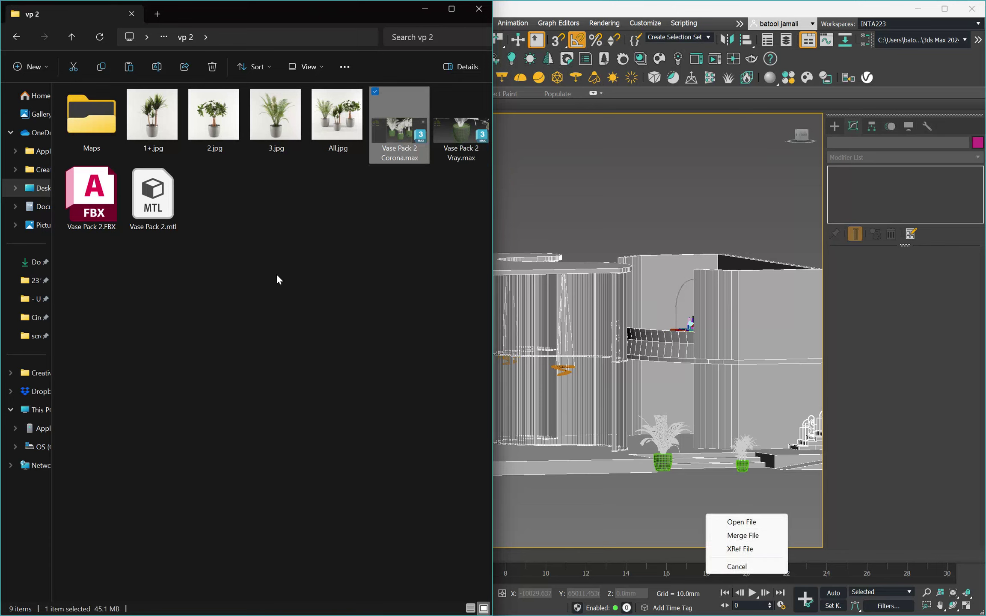
left_click(750, 567)
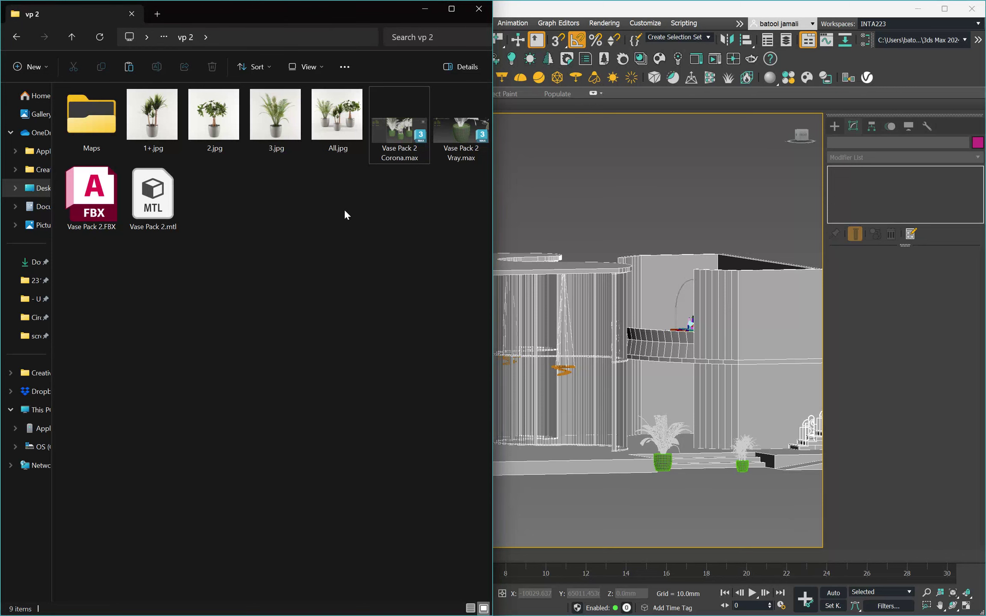
Import dowlights+(6).skp from the blocks folder beside the net climbing structure and delete the imported lamp group.
key("alt+Left")
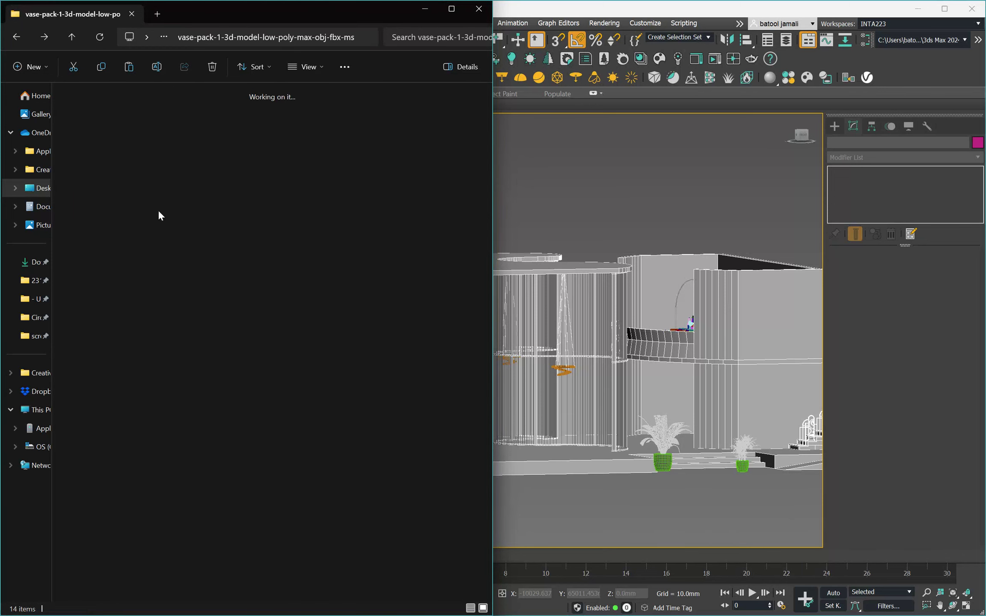
key("alt+Left")
left_click(191, 218)
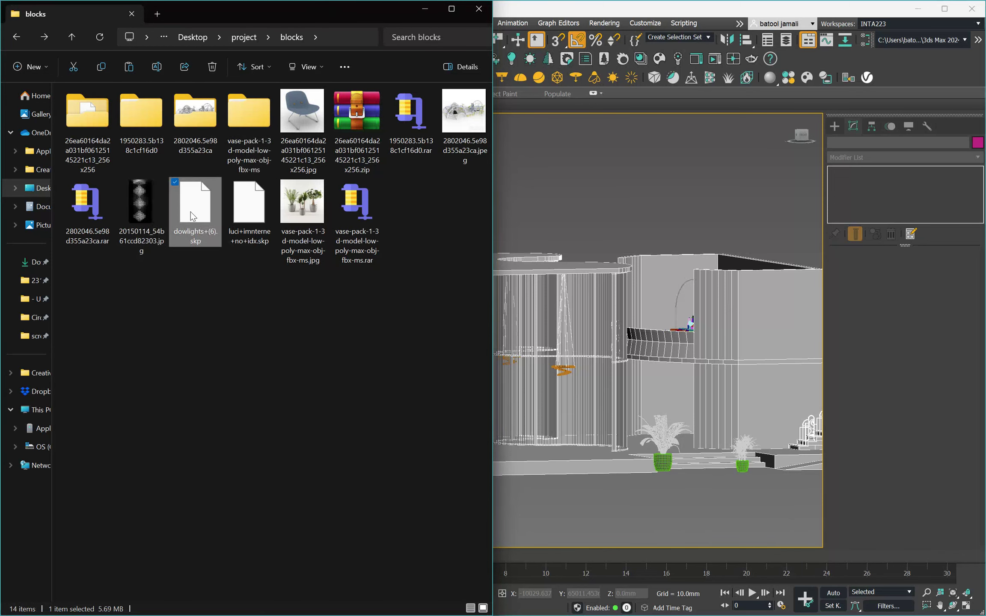
left_click_drag(192, 218, 618, 492)
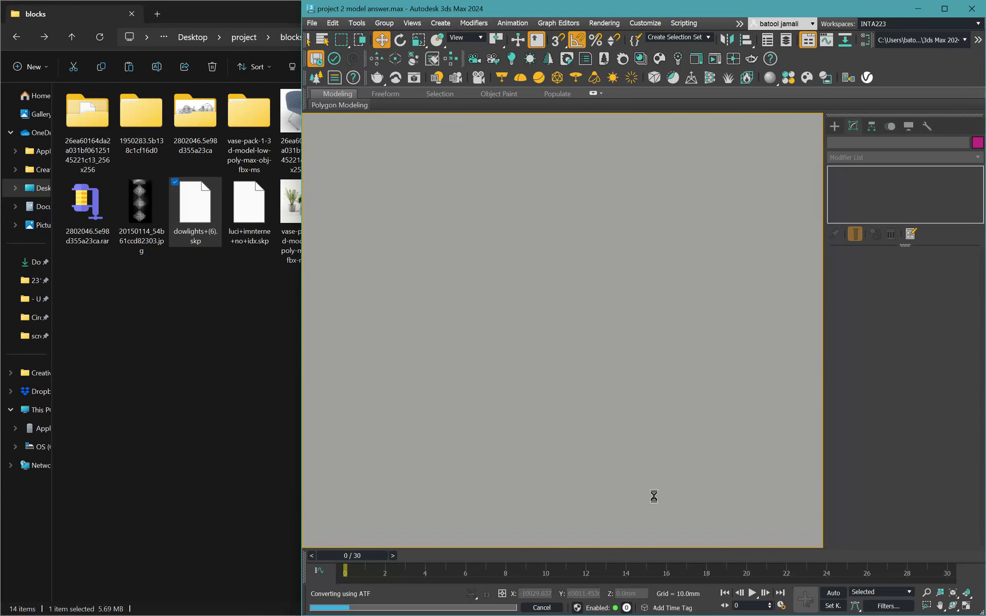
scroll(545, 433, "down", 5)
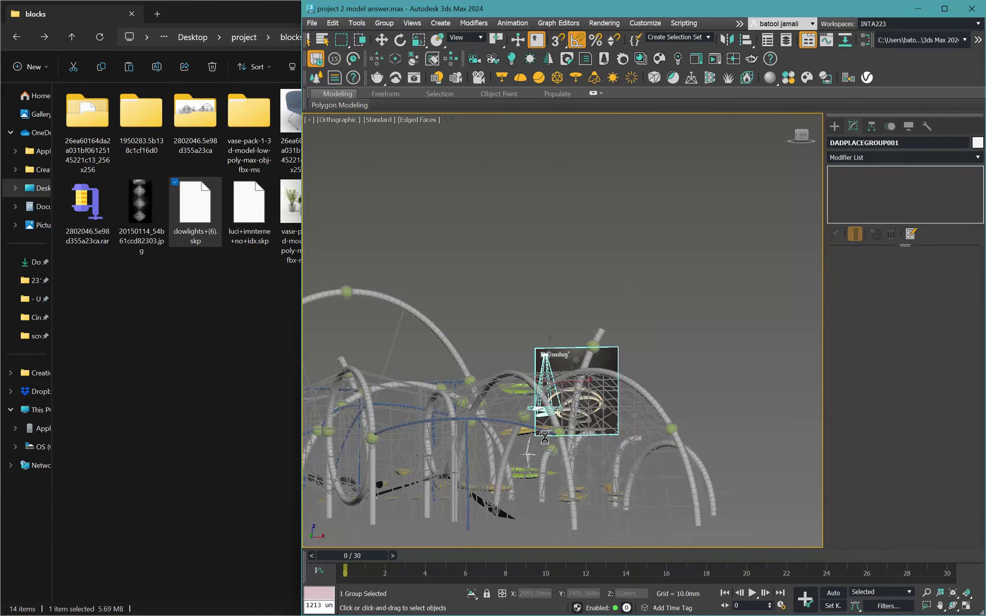
left_click_drag(588, 345, 737, 309)
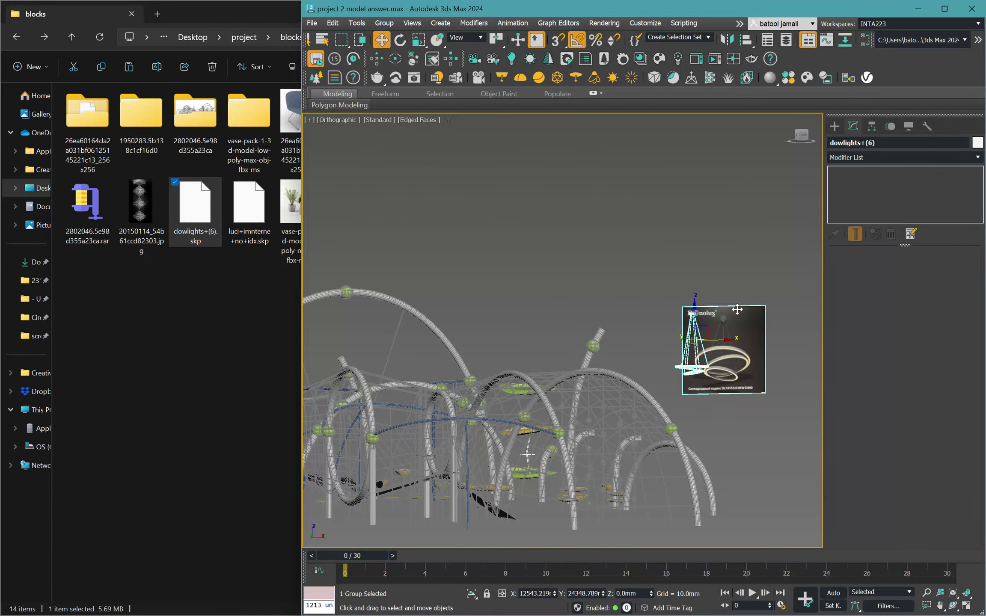
key("Delete")
Merge only the Text001 shape from Dinning Set 04.max into the scene.
left_click(312, 23)
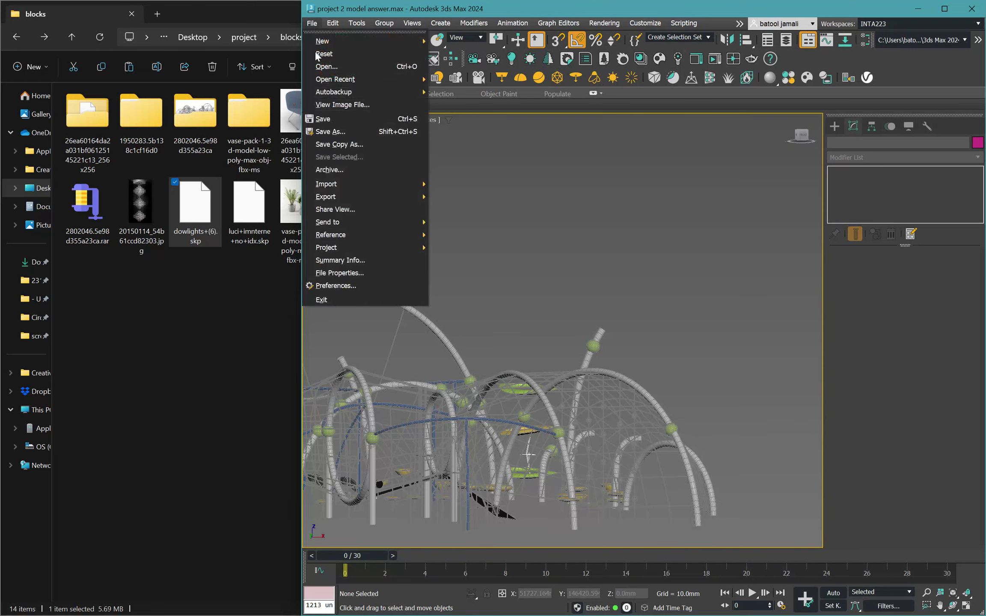
mouse_move(346, 187)
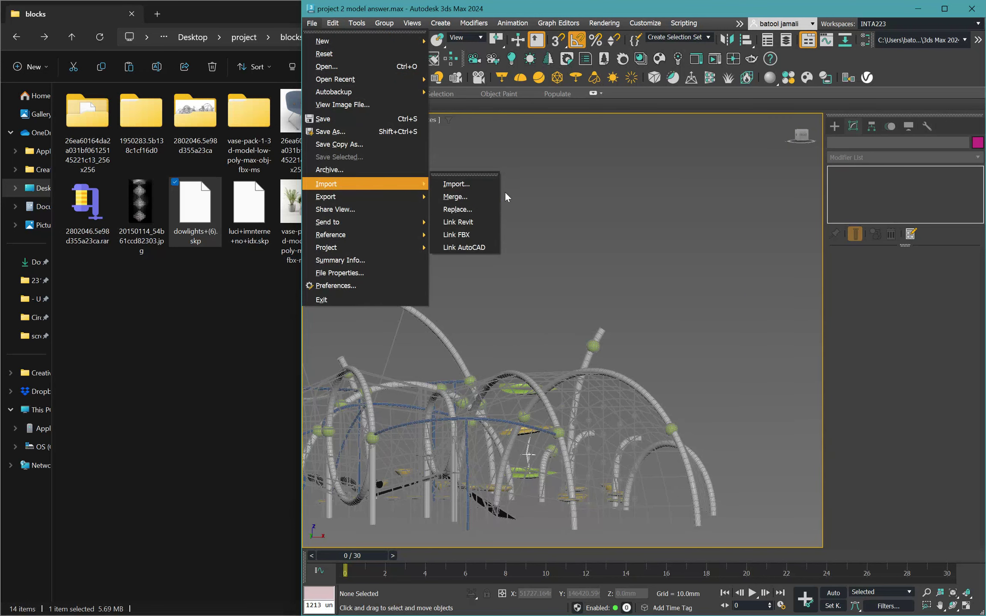
left_click(471, 196)
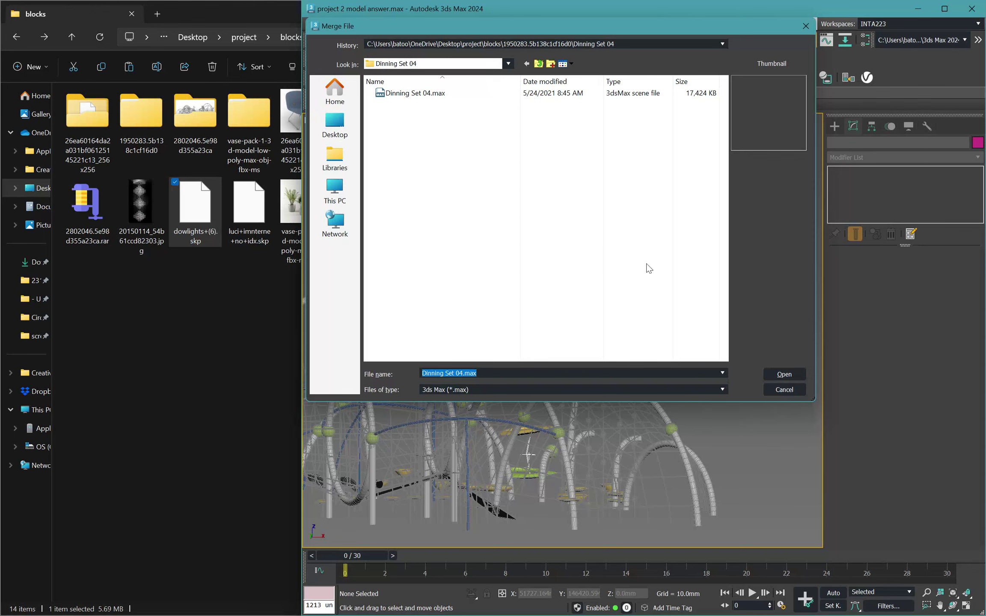
left_click(427, 94)
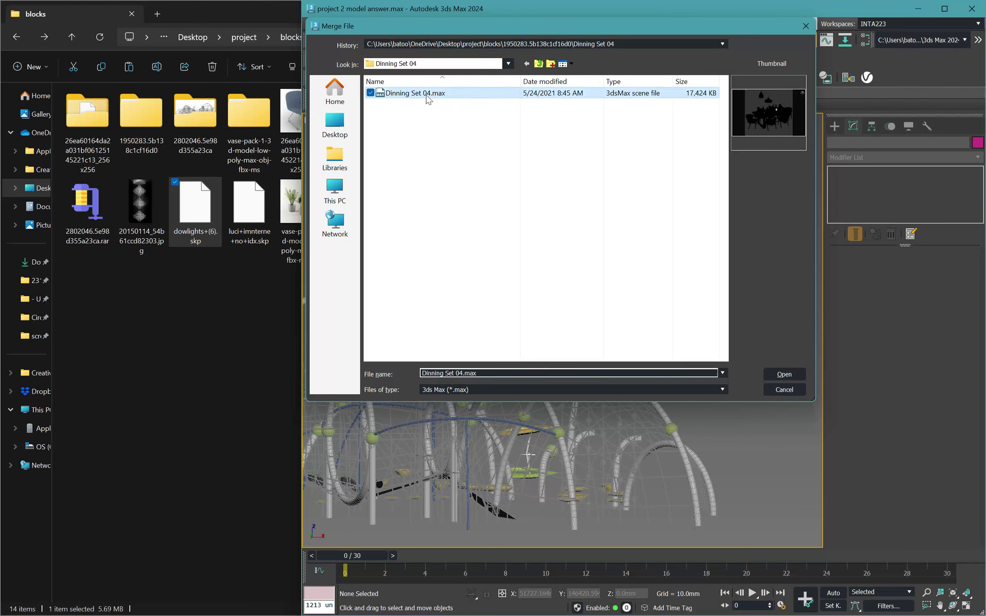
left_click(770, 374)
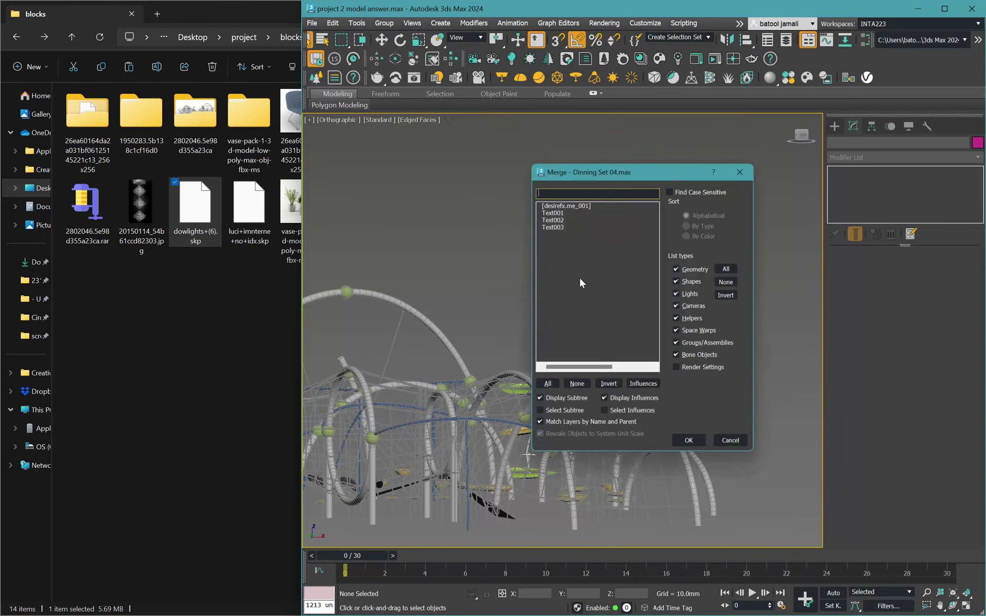
left_click(554, 210)
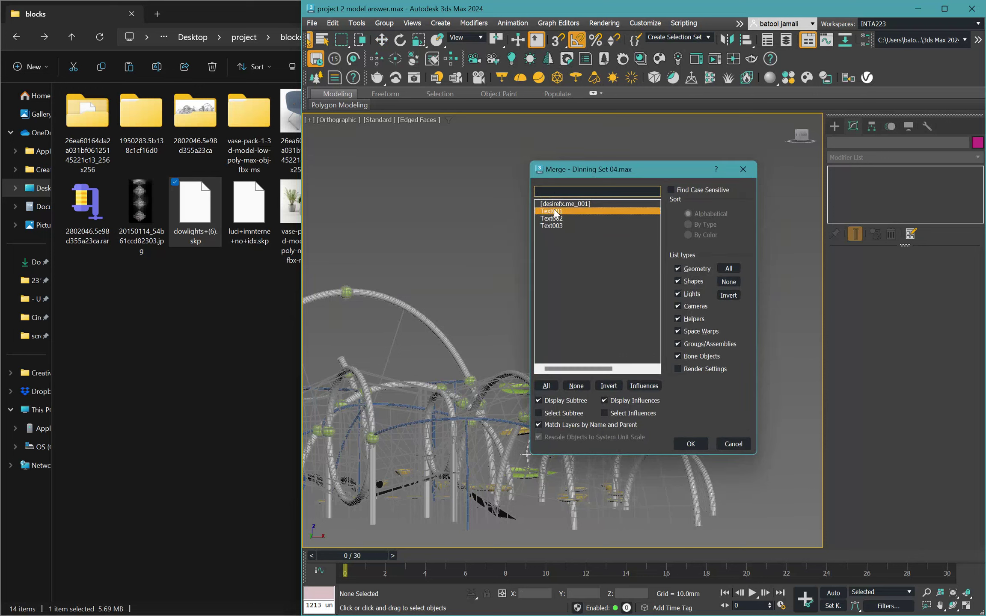
left_click(690, 444)
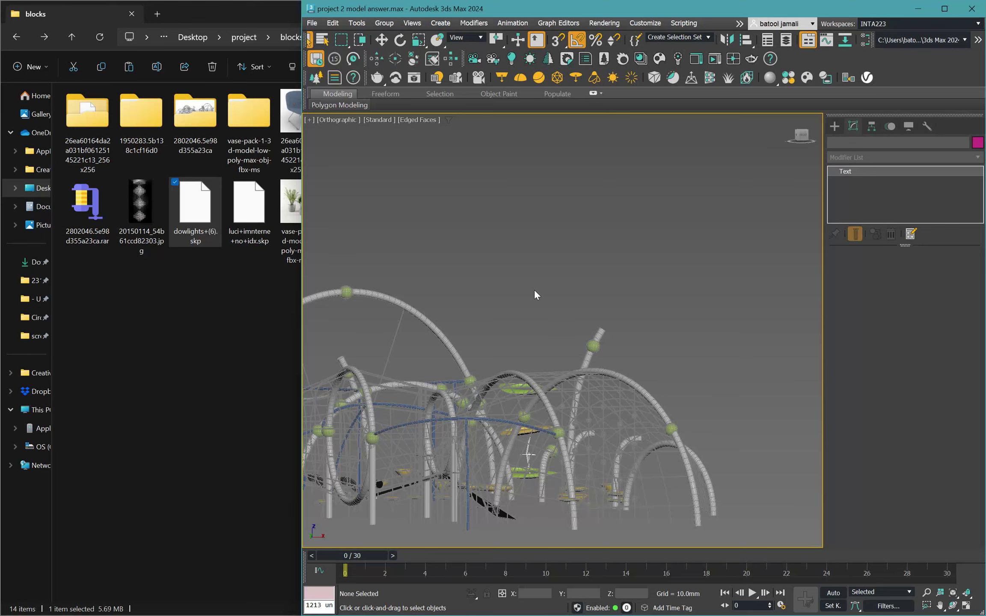
Frame the merged DesireFX.ME text shape and delete it.
key("z")
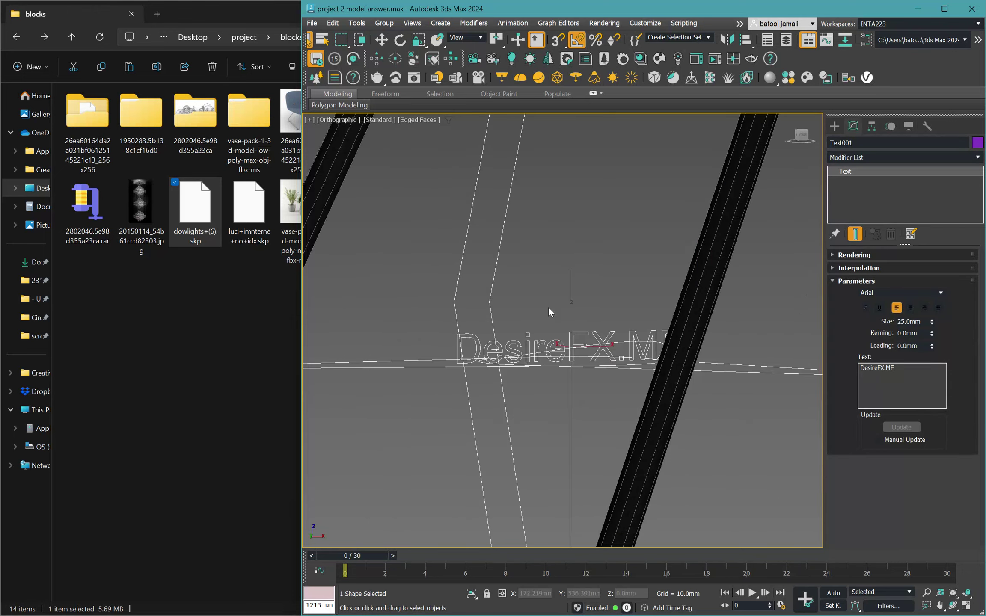
scroll(548, 307, "down", 3)
key("Delete")
scroll(548, 306, "down", 4)
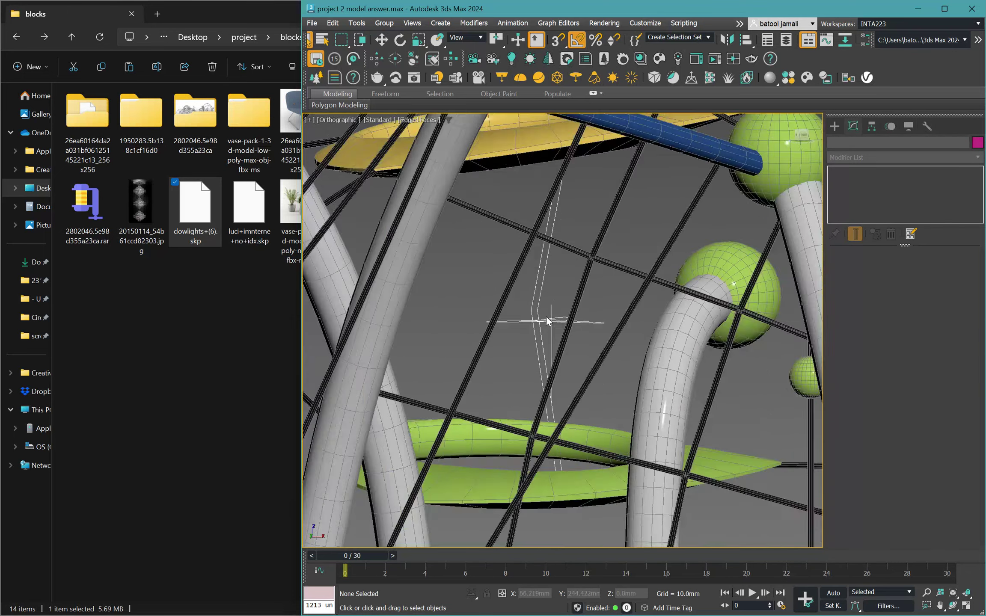
scroll(547, 320, "down", 6)
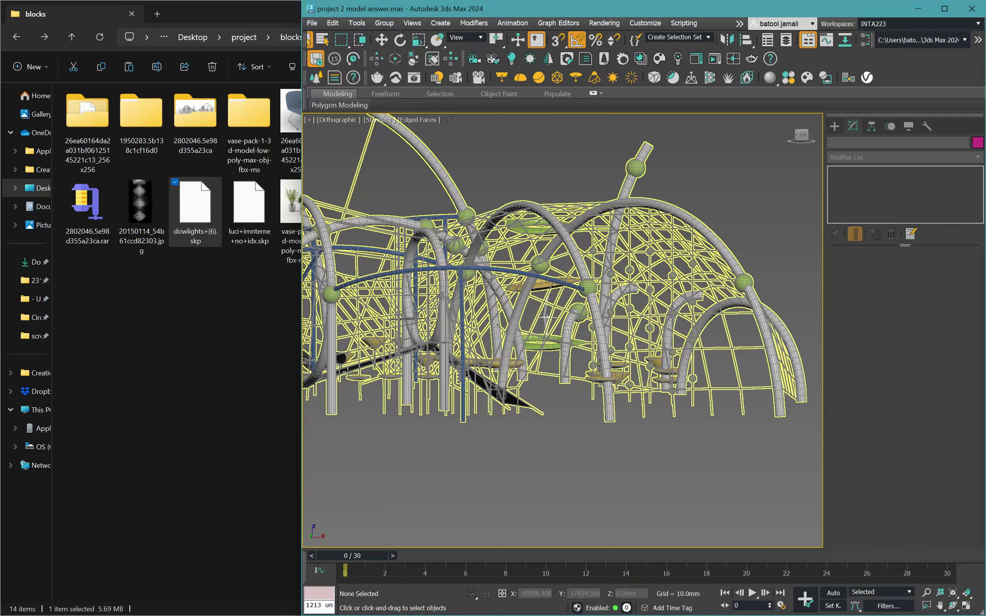
Switch to File Explorer and go up from the blocks folder to the project folder to review its subfolders.
left_click(233, 332)
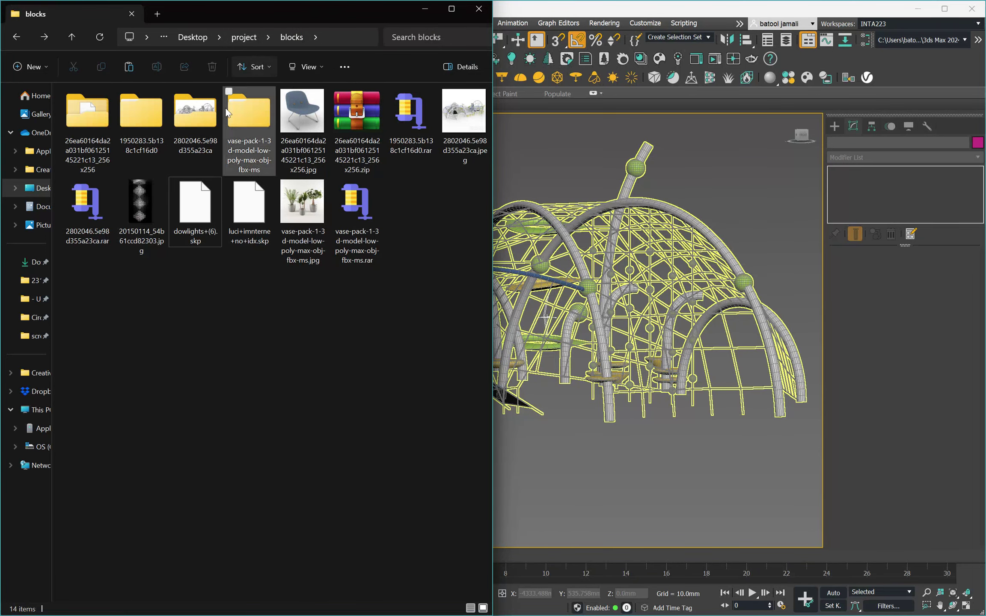
left_click(243, 39)
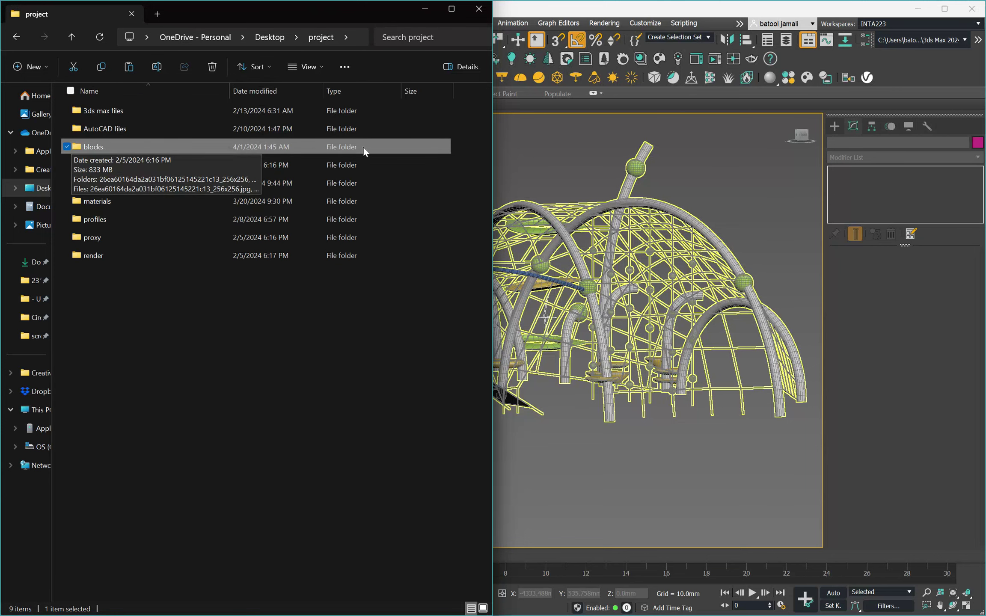
left_click(802, 217)
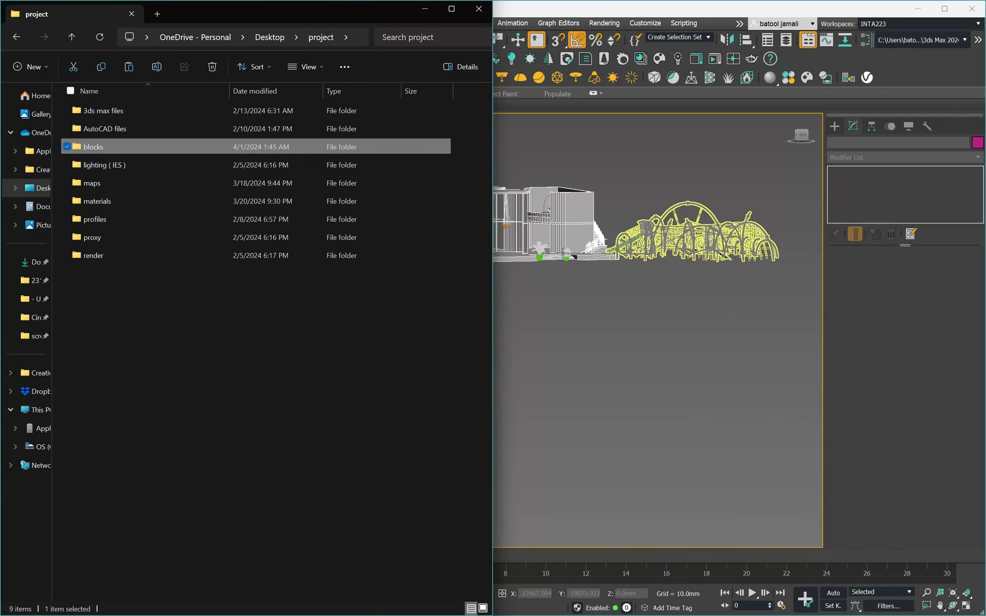
Examine the potted plants by the entrance steps and the dining table set on the upper floor up close.
left_click(499, 285)
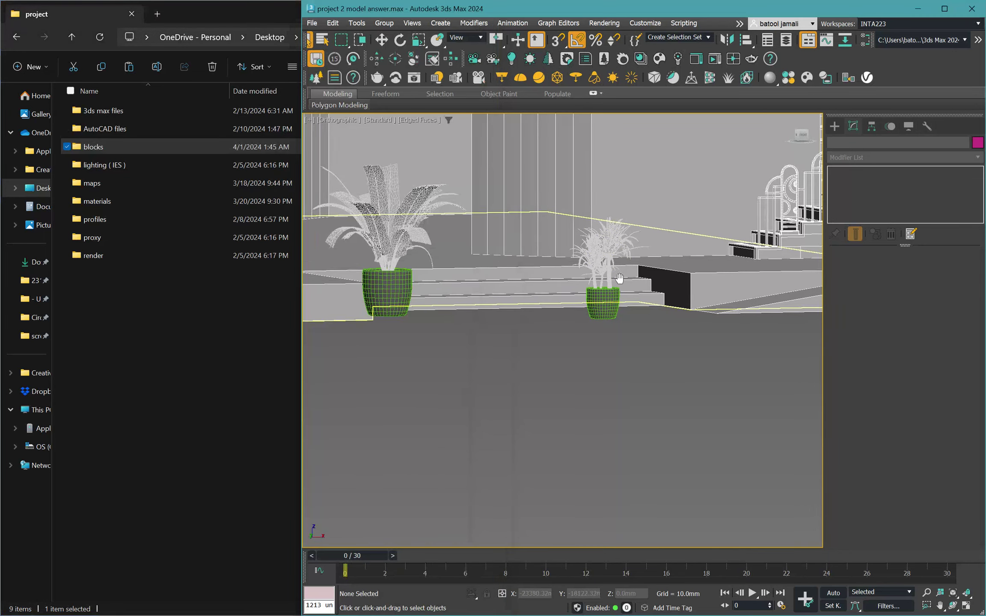
middle_click_drag(440, 244, 591, 300)
scroll(539, 311, "up", 5)
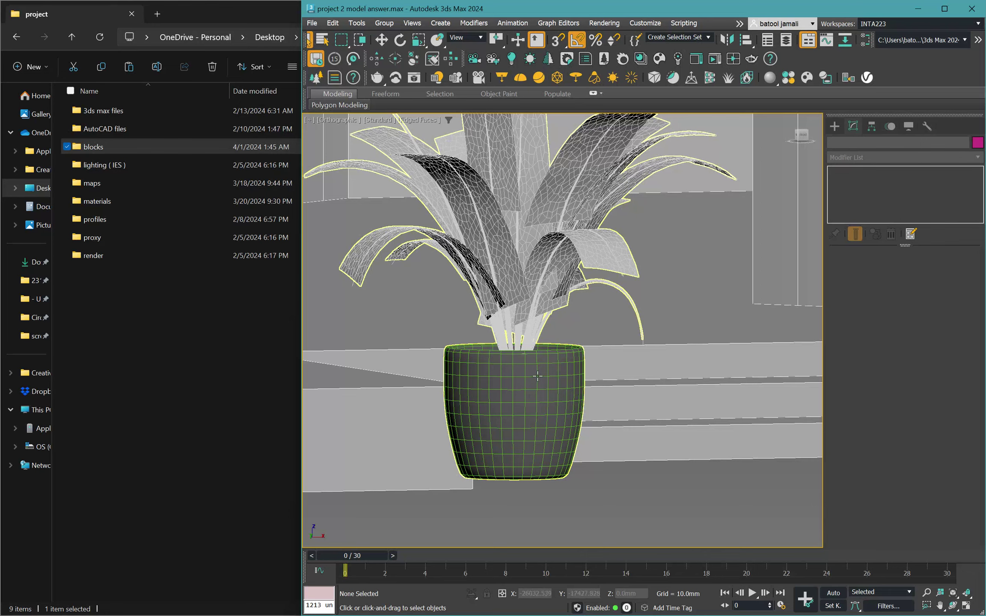
scroll(569, 422, "down", 4)
scroll(566, 409, "up", 10)
scroll(565, 410, "down", 10)
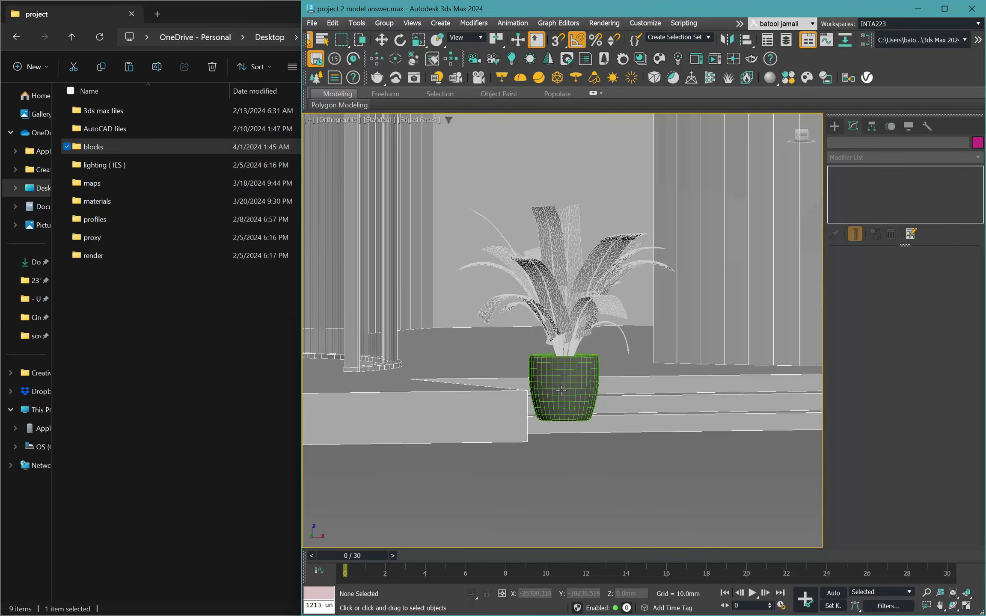
scroll(603, 220, "up", 5)
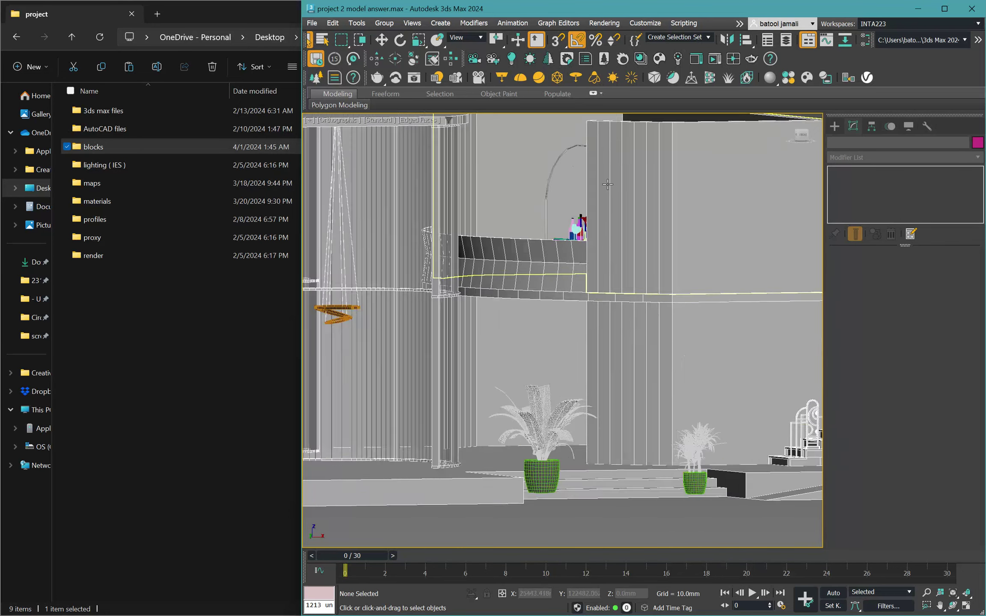
left_click(563, 233)
middle_click_drag(562, 234, 575, 246, "alt")
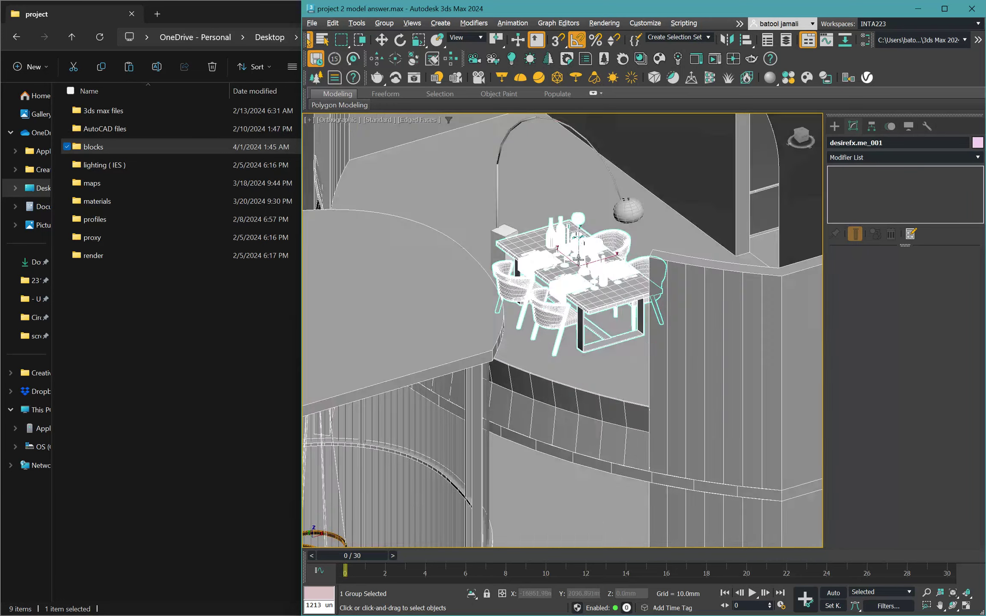
scroll(586, 257, "up", 6)
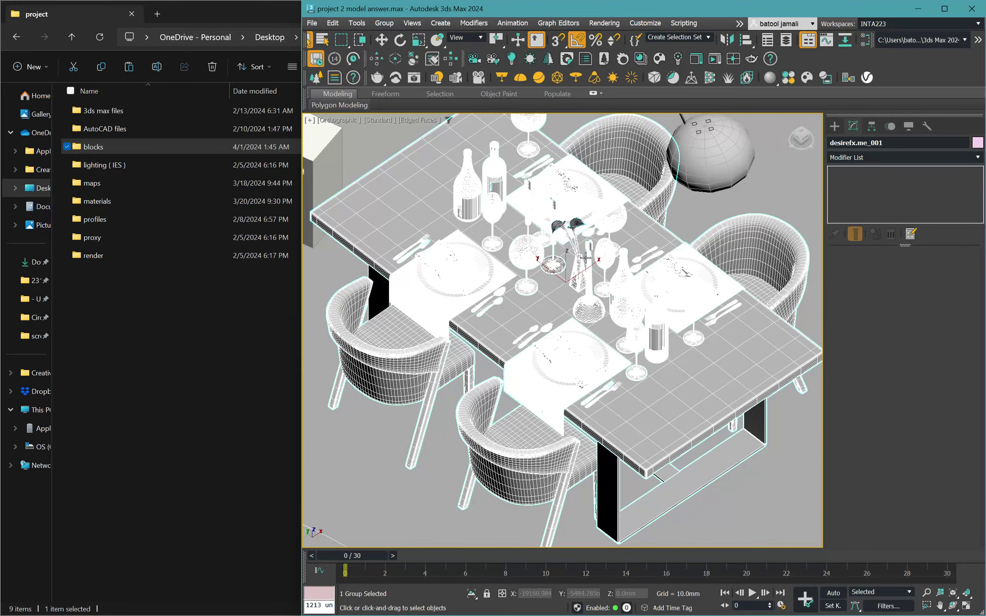